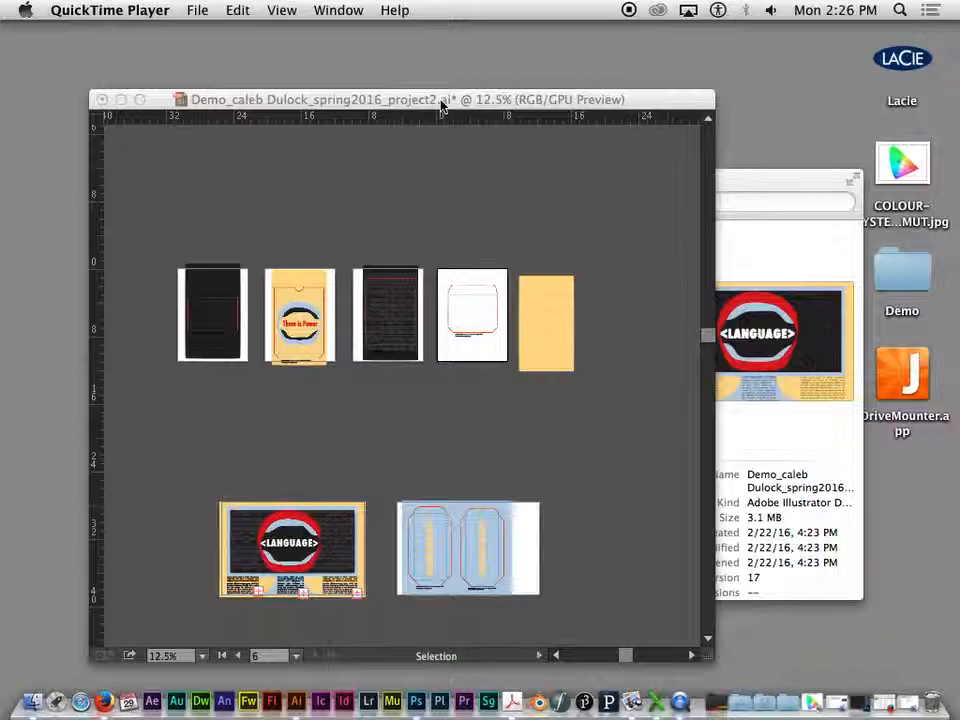
- Switch to Illustrator, deselect all artwork, and save and close the open project2 file
left_click(419, 101)
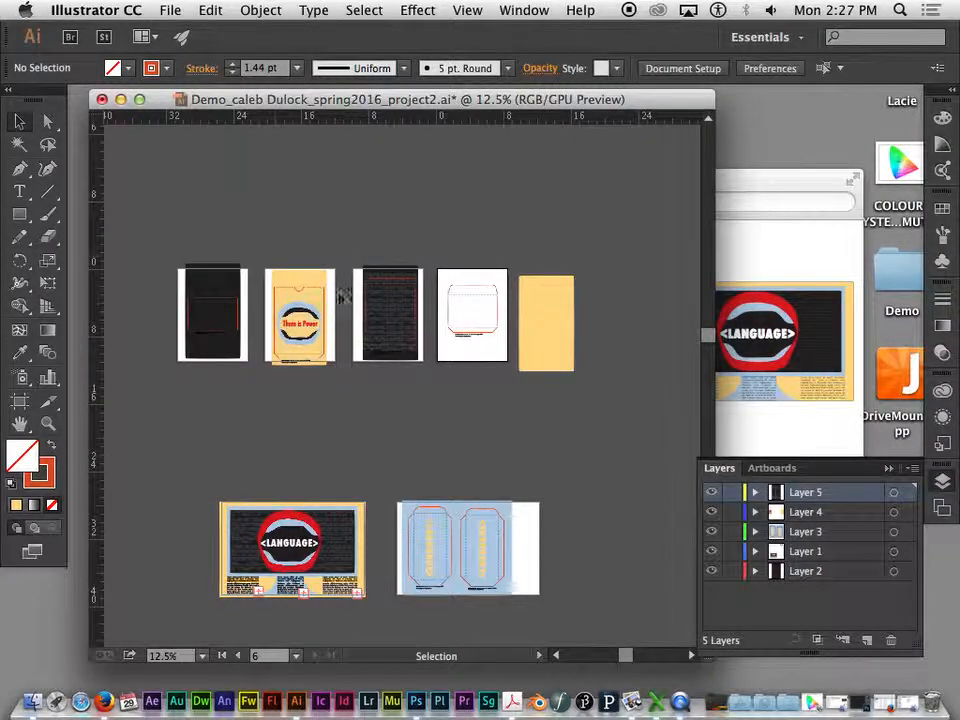
left_click(283, 287)
left_click(268, 240)
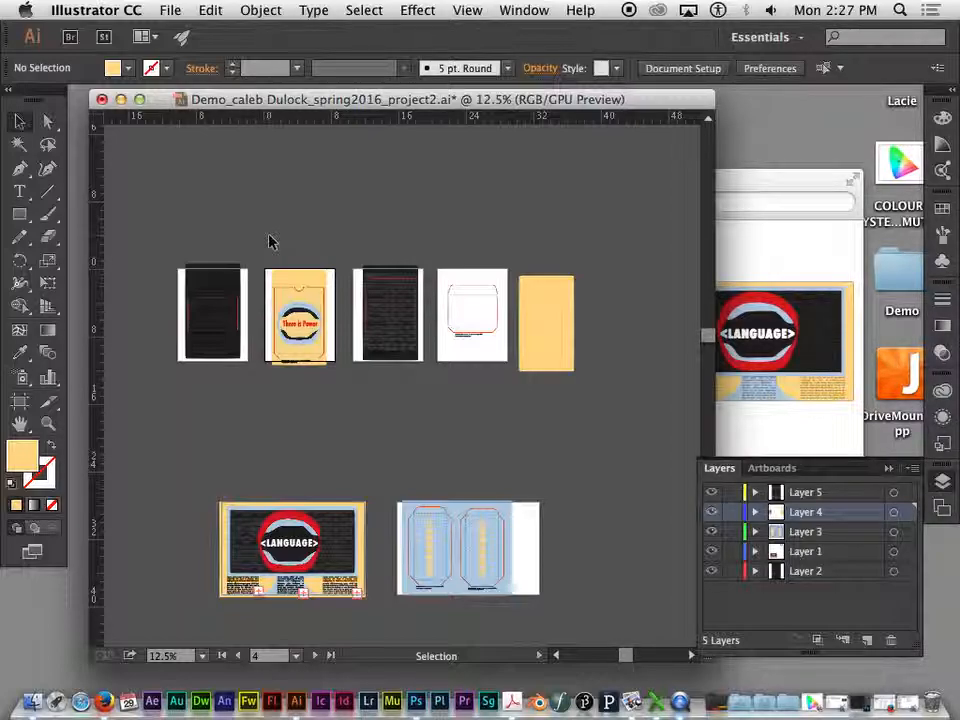
key("a")
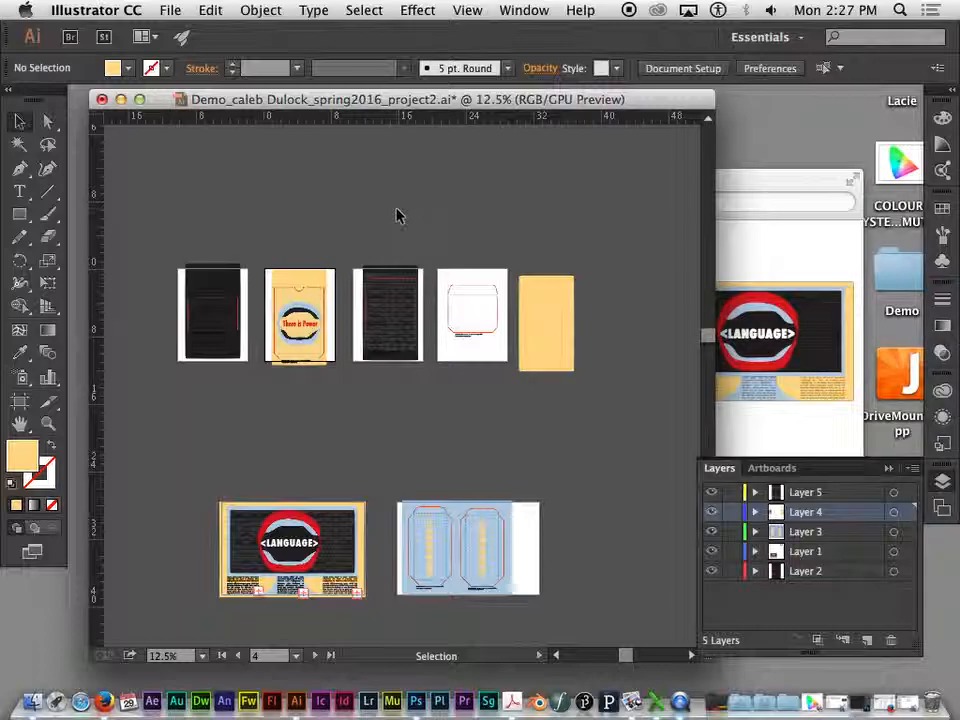
key("super+s")
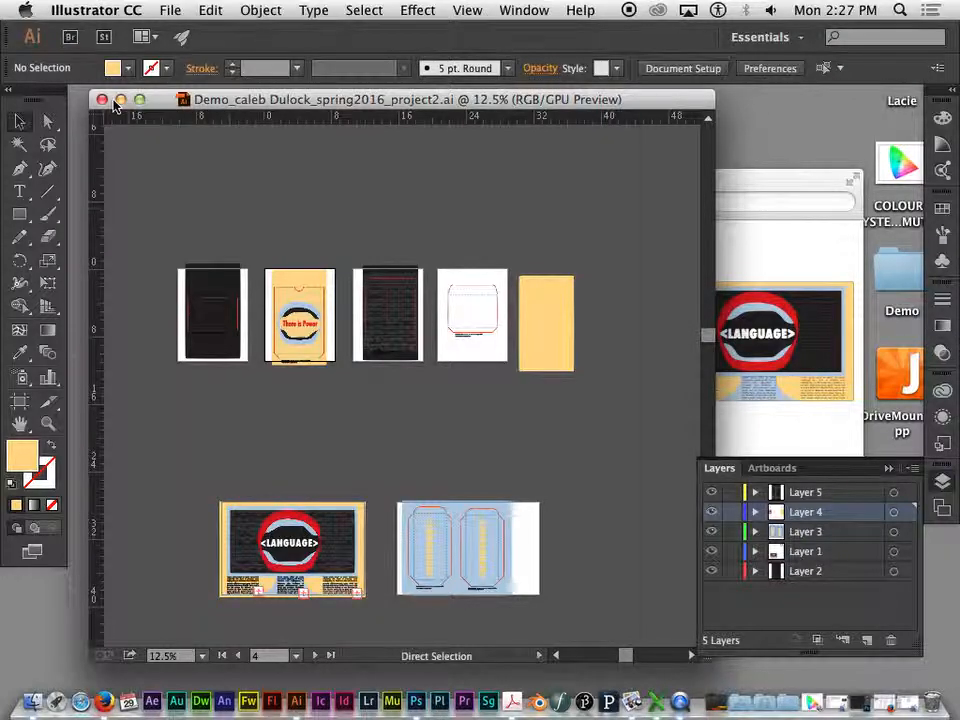
left_click(103, 100)
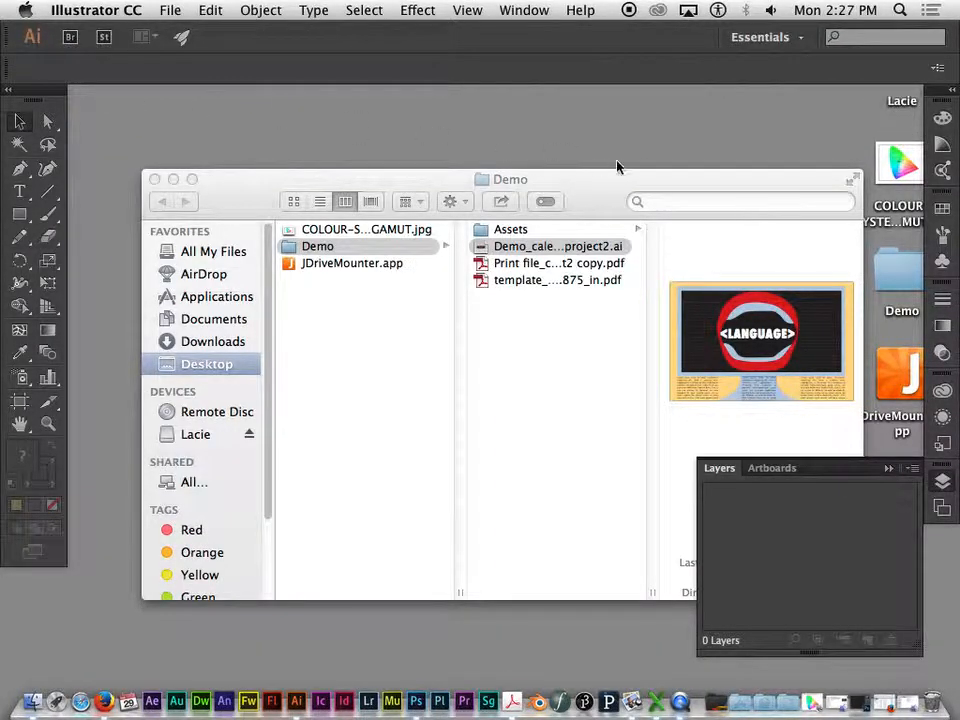
- Duplicate the project2 Illustrator file inside the Demo folder in Finder
left_click_drag(600, 184, 578, 146)
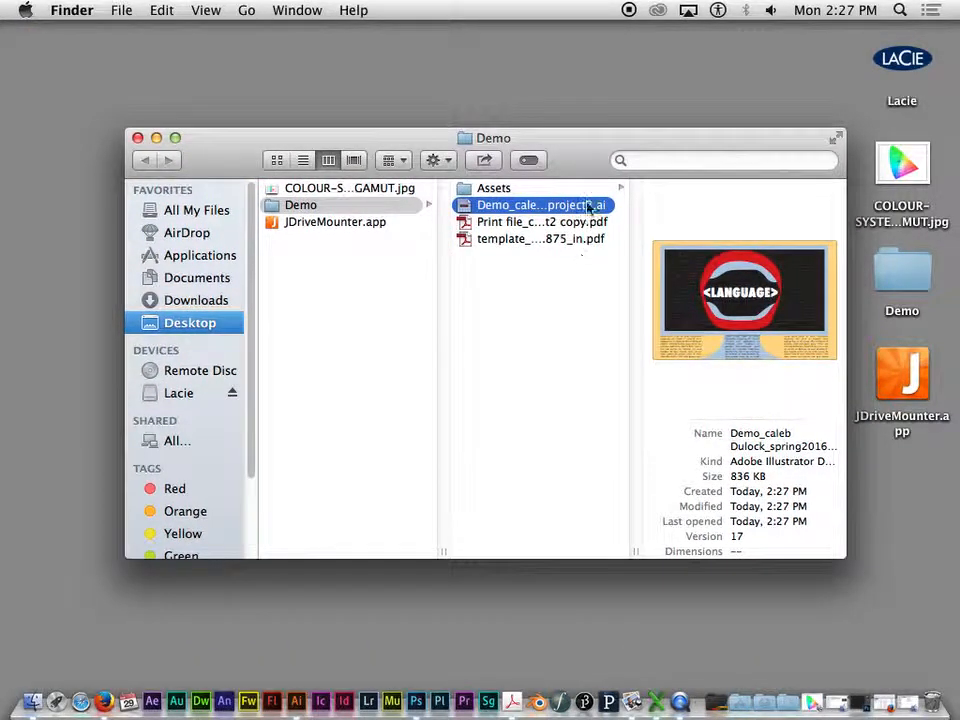
left_click_drag(597, 145, 557, 139)
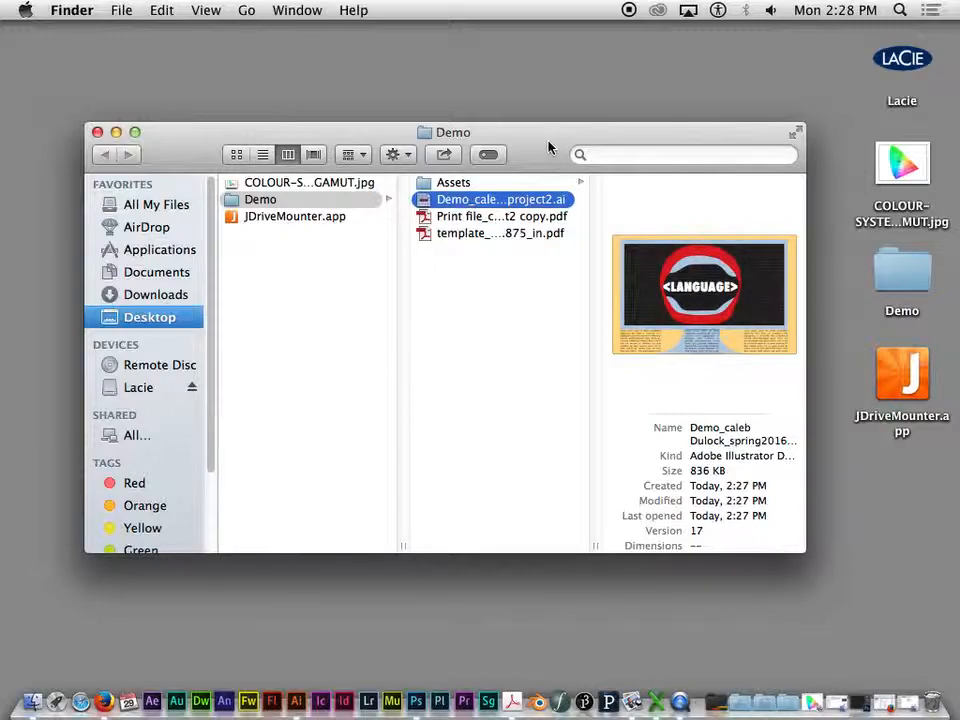
key("super+d")
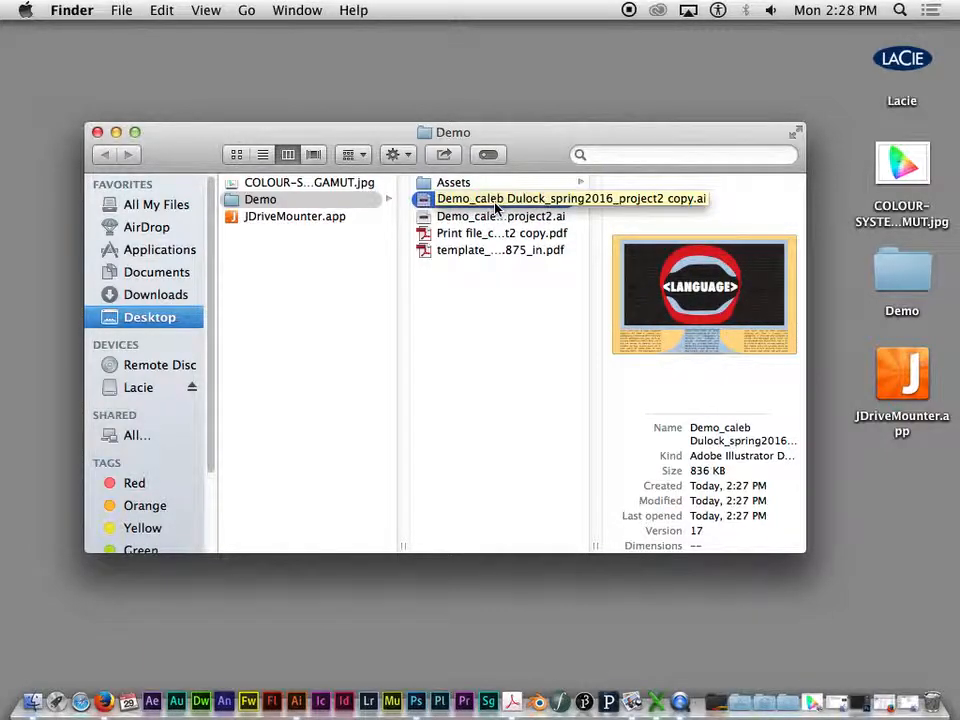
- Rename the duplicated Illustrator file by adding the prefix "Print file_" in front of its existing name
key("Return")
key("Left")
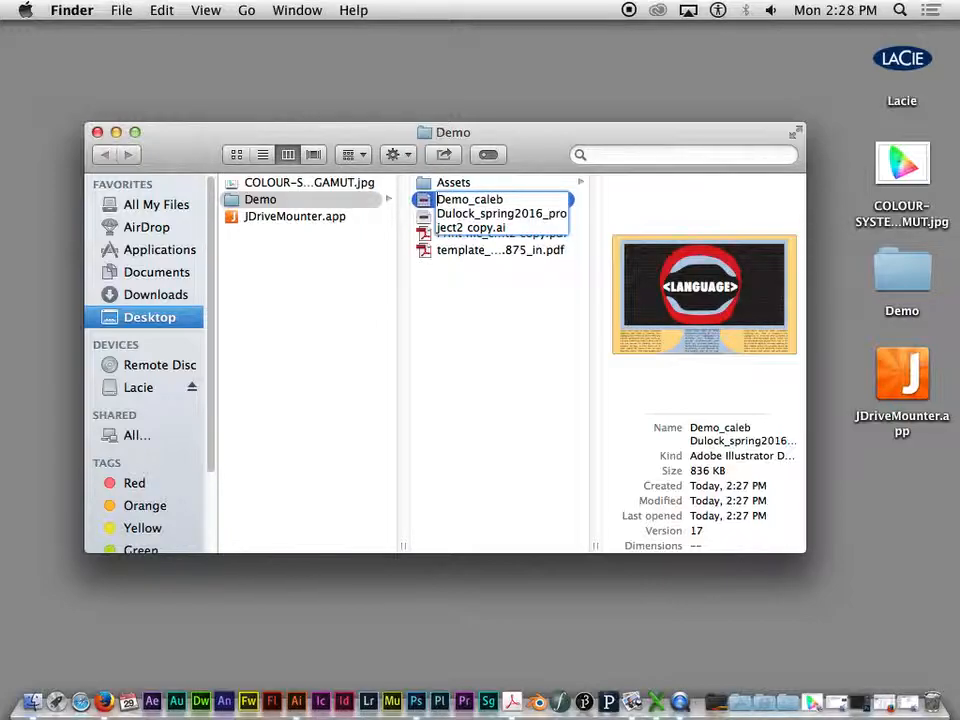
type("Print fuile")
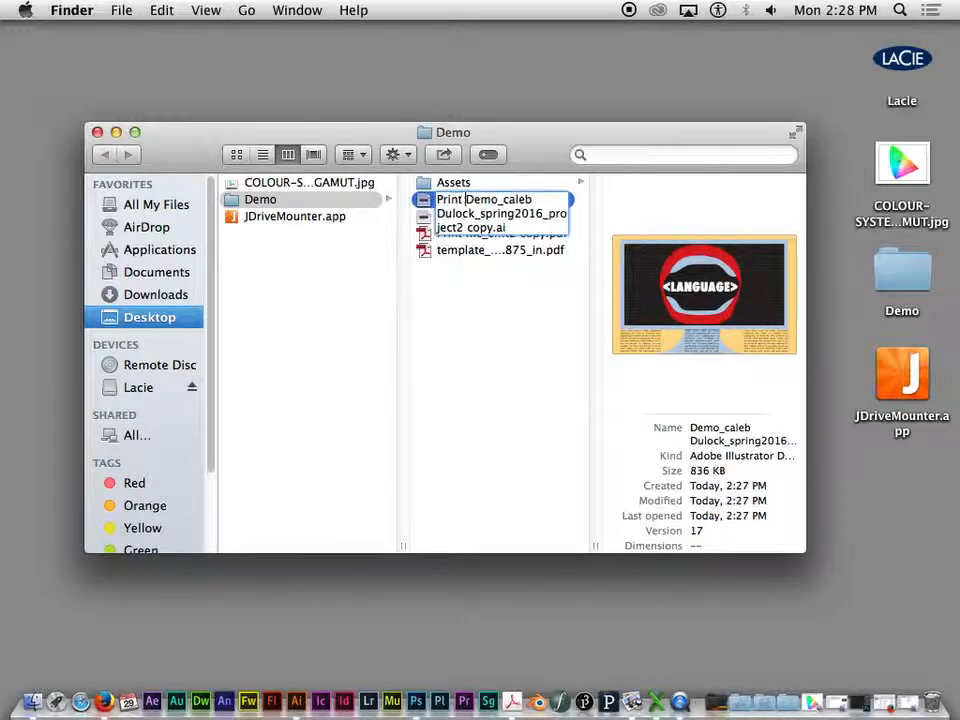
key("BackSpace")
key("BackSpace")
key("BackSpace")
key("BackSpace")
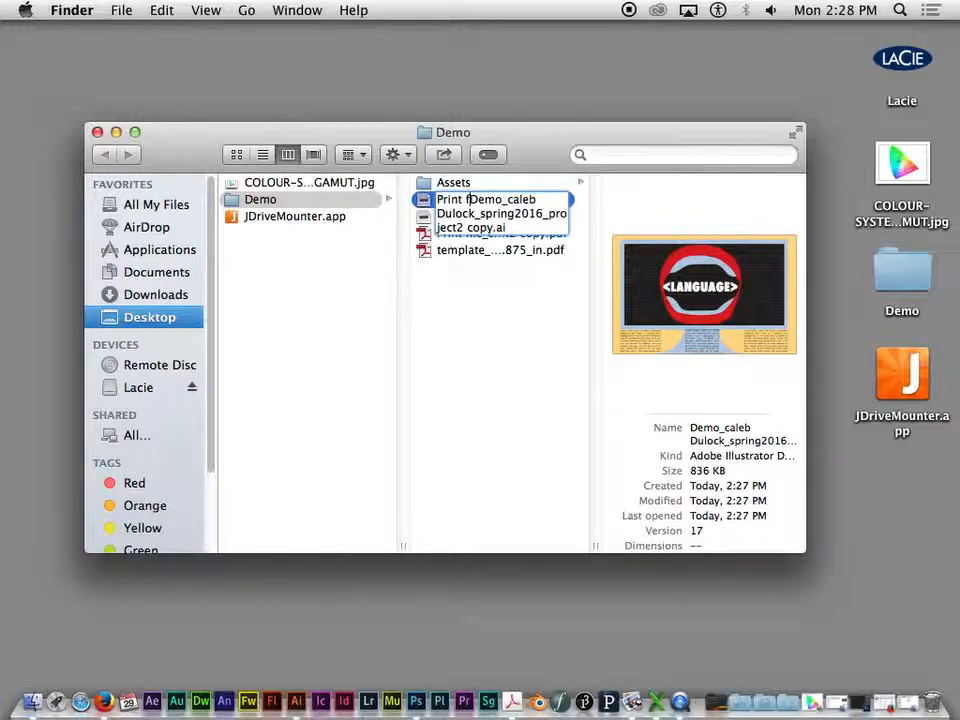
type("ile_")
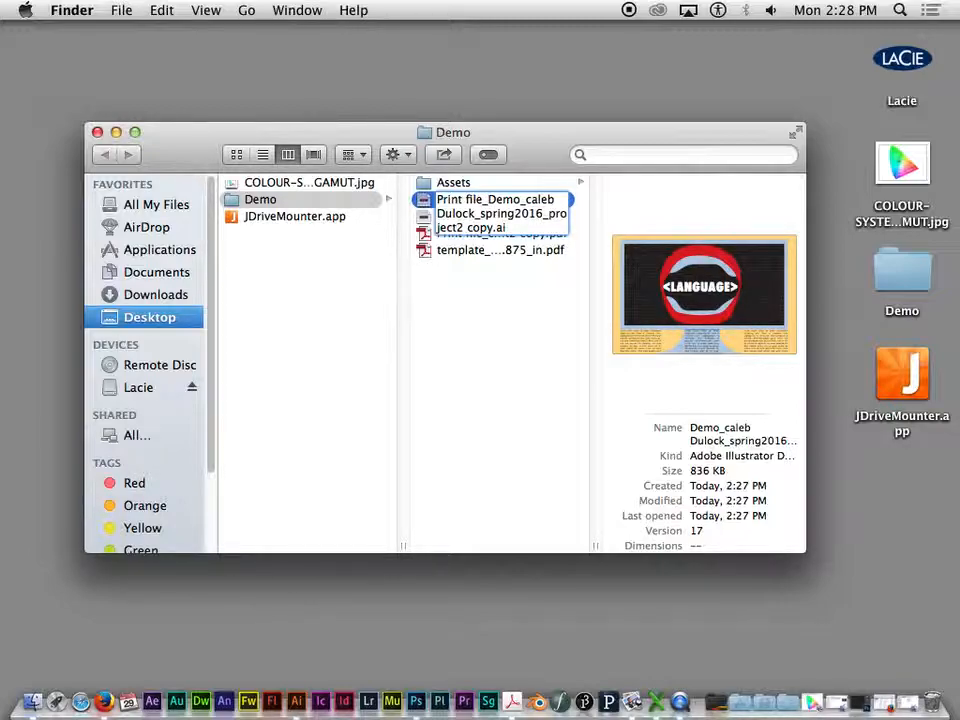
key("Return")
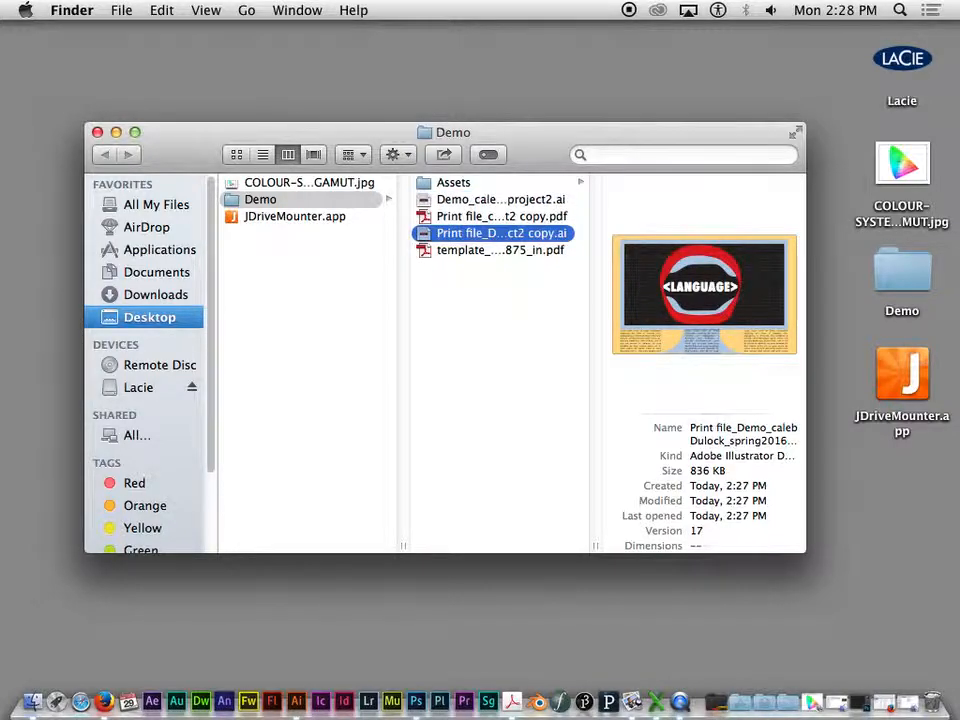
- Open the "Print file_" copy in Illustrator, ignoring the missing linked file Demo Sketch.pdf
double_click(475, 237)
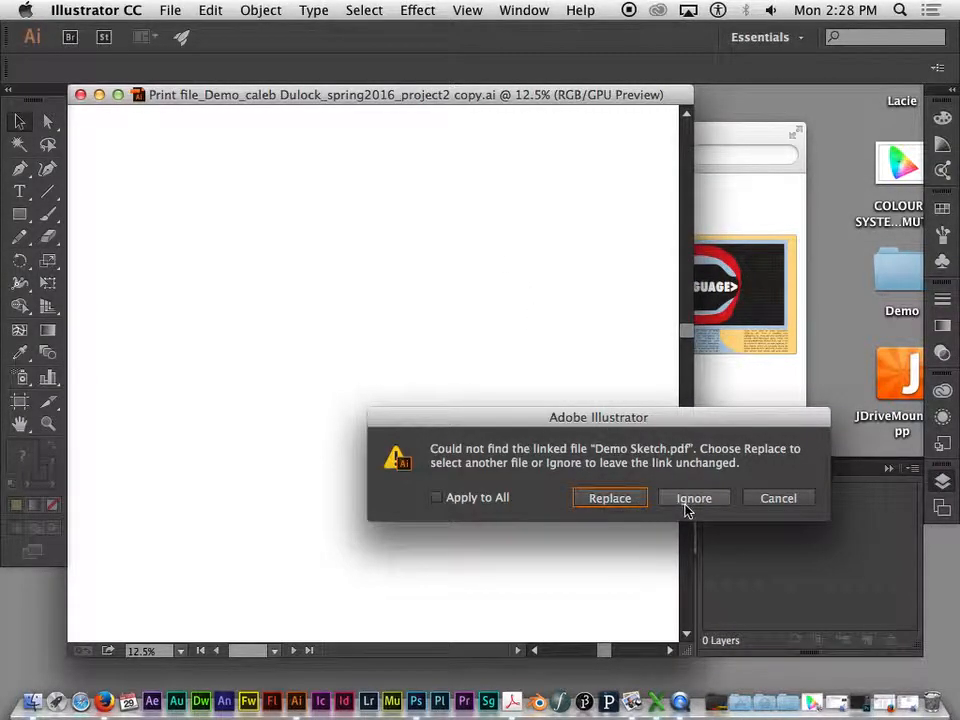
left_click_drag(630, 423, 538, 226)
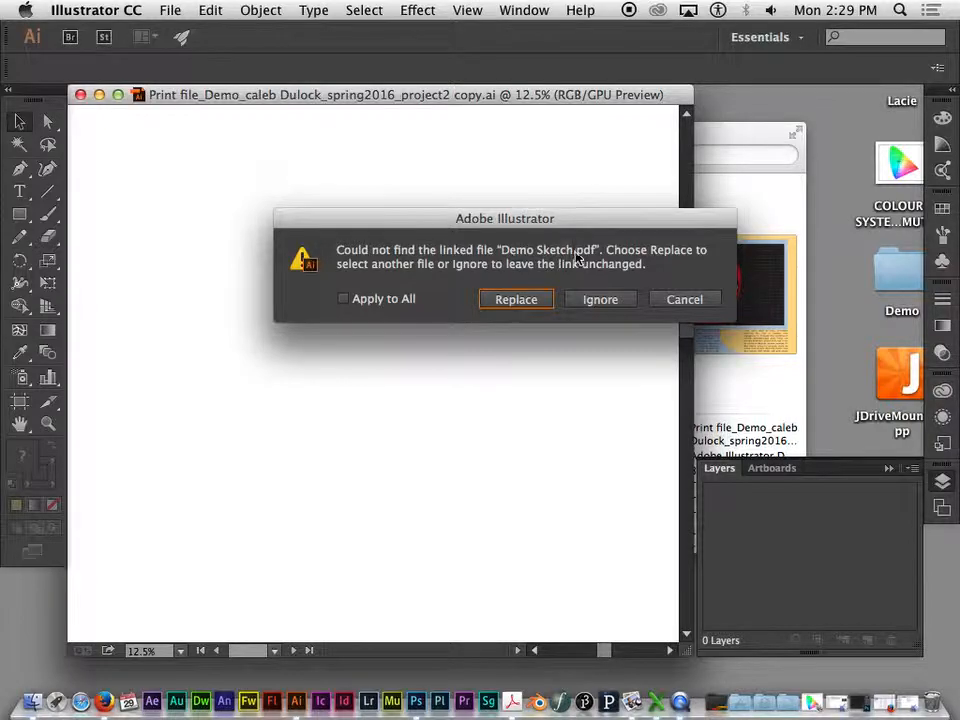
left_click_drag(479, 218, 497, 204)
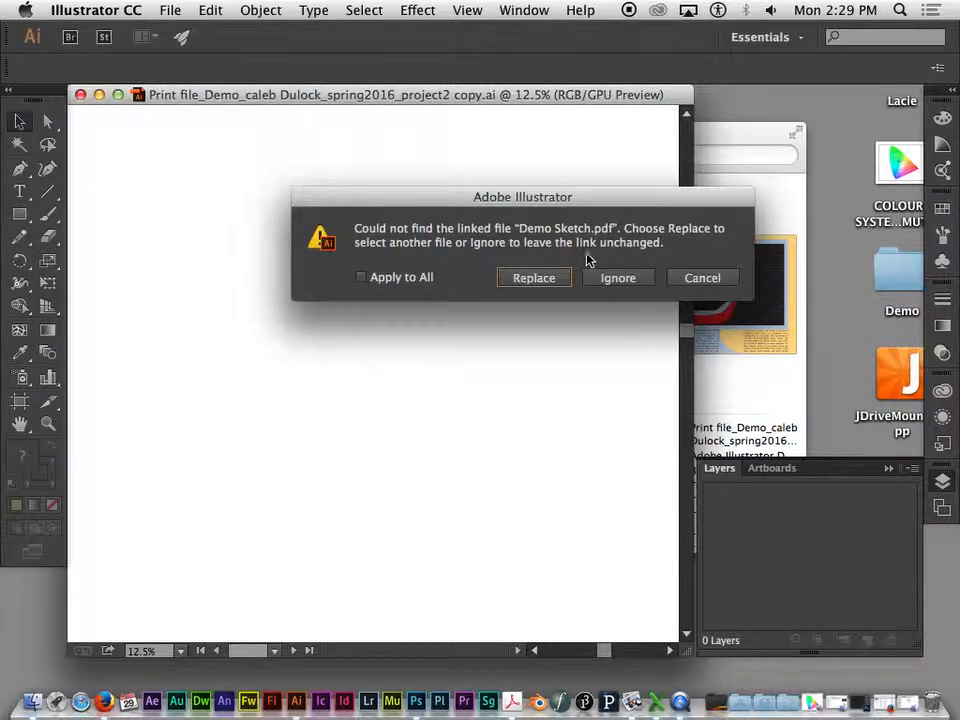
left_click(618, 278)
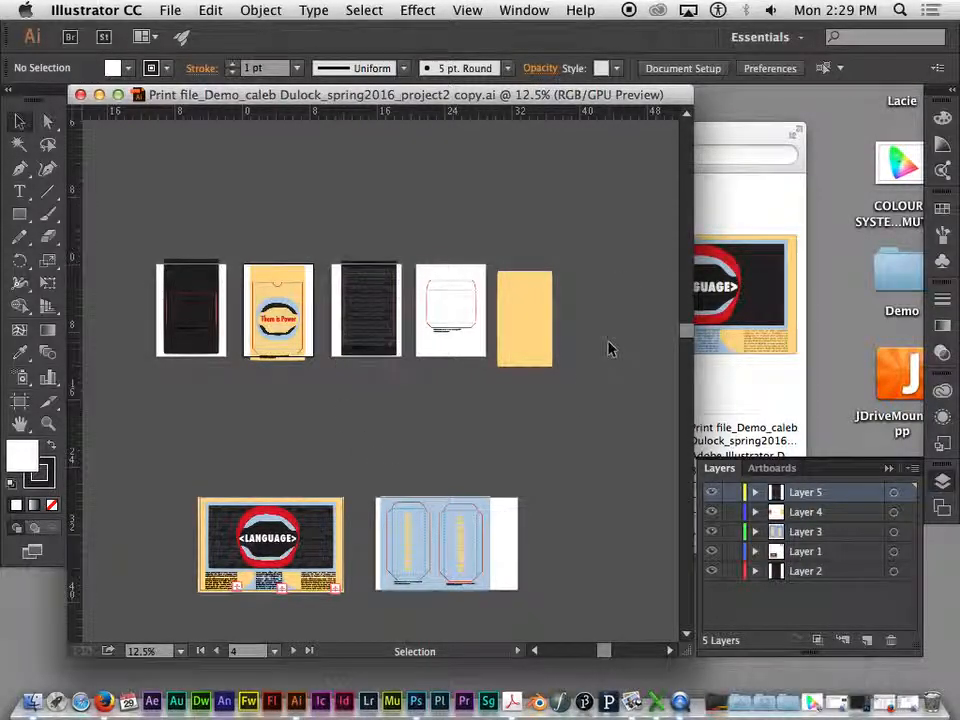
- Bring all artboards into view and check that the document's layer list is displayed
left_click_drag(546, 240, 585, 193)
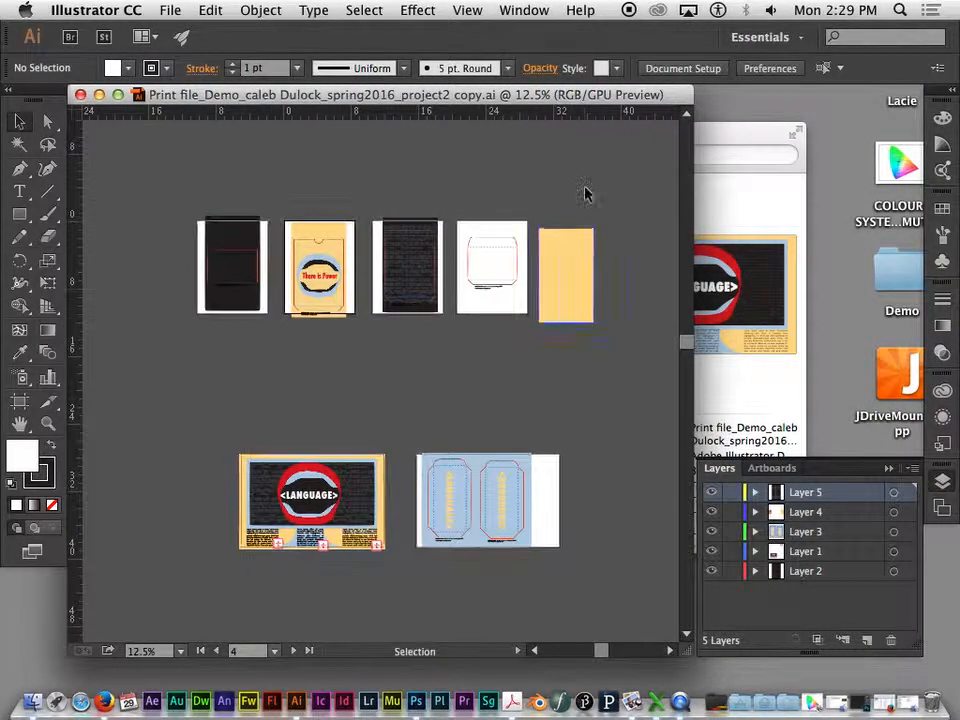
key("super+equal")
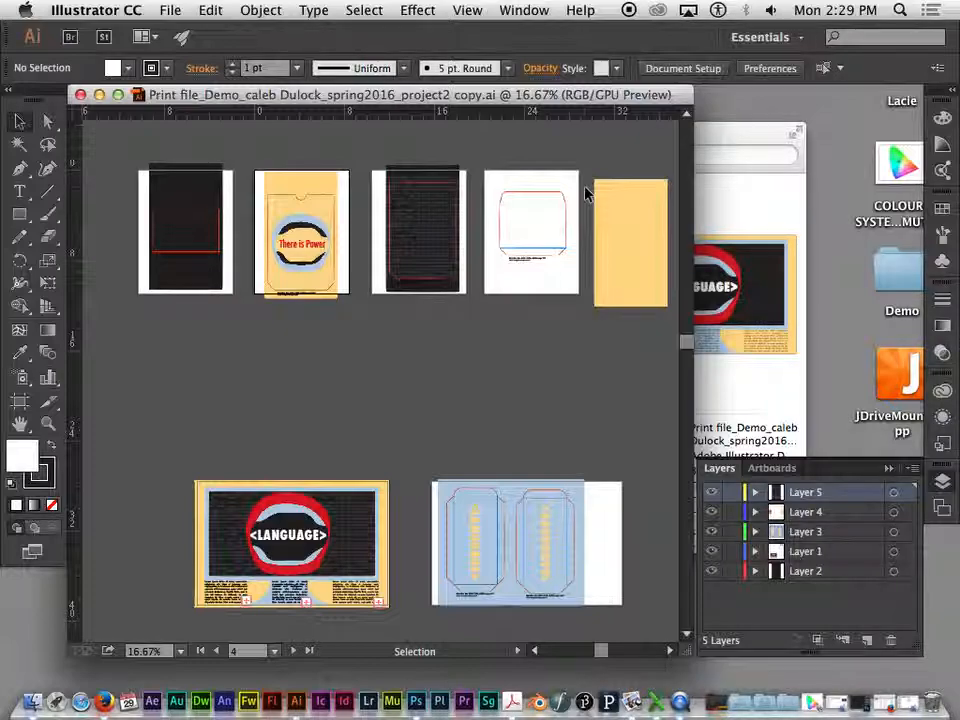
left_click(628, 186)
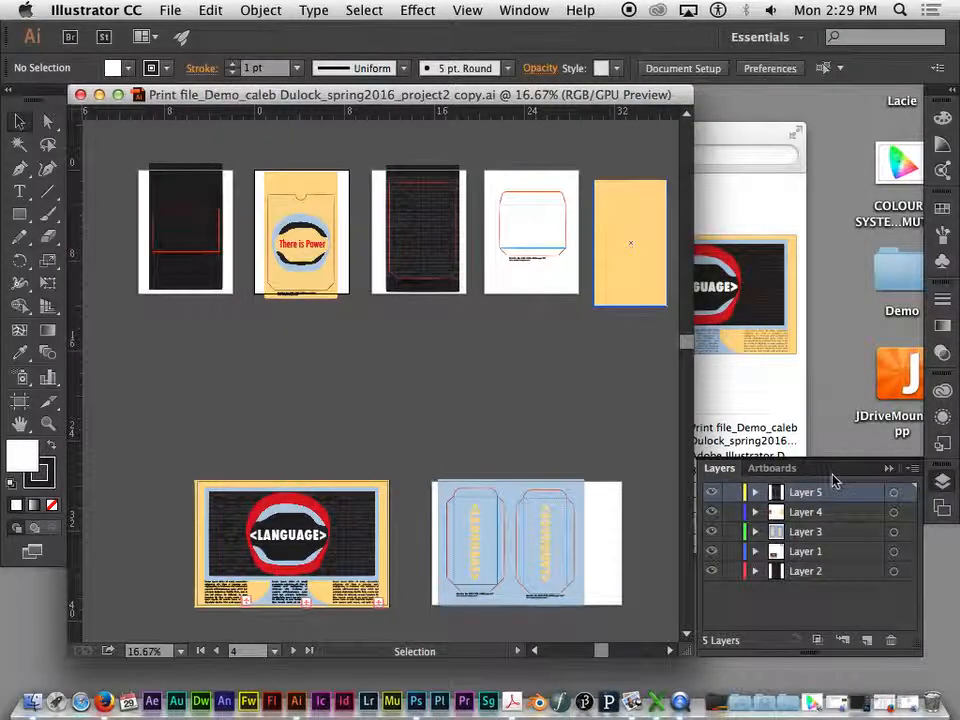
left_click(889, 468)
left_click(940, 481)
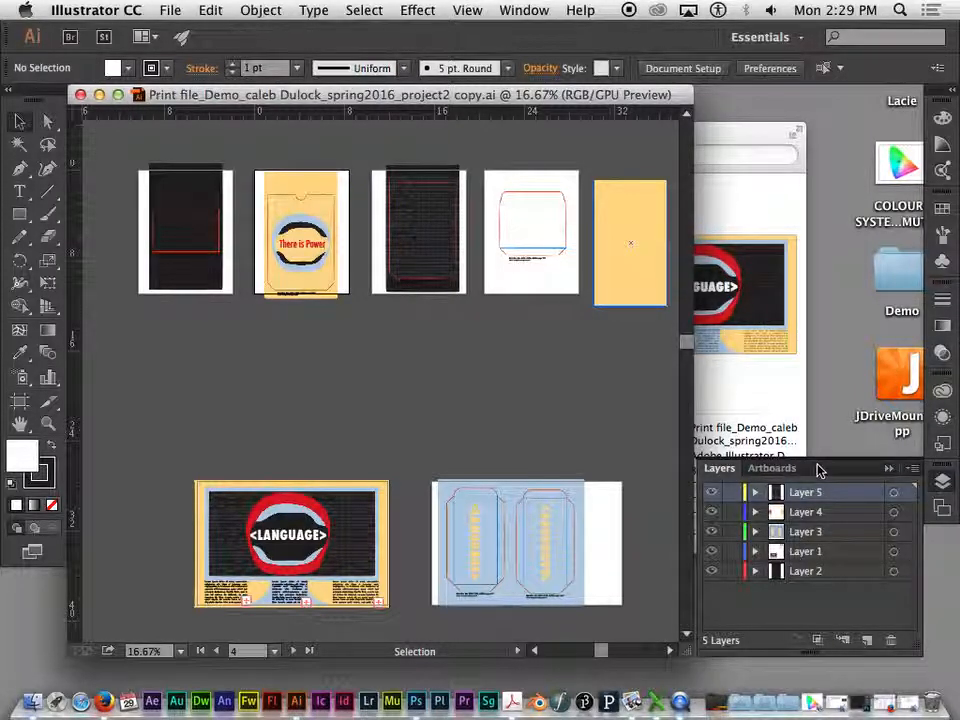
left_click(525, 10)
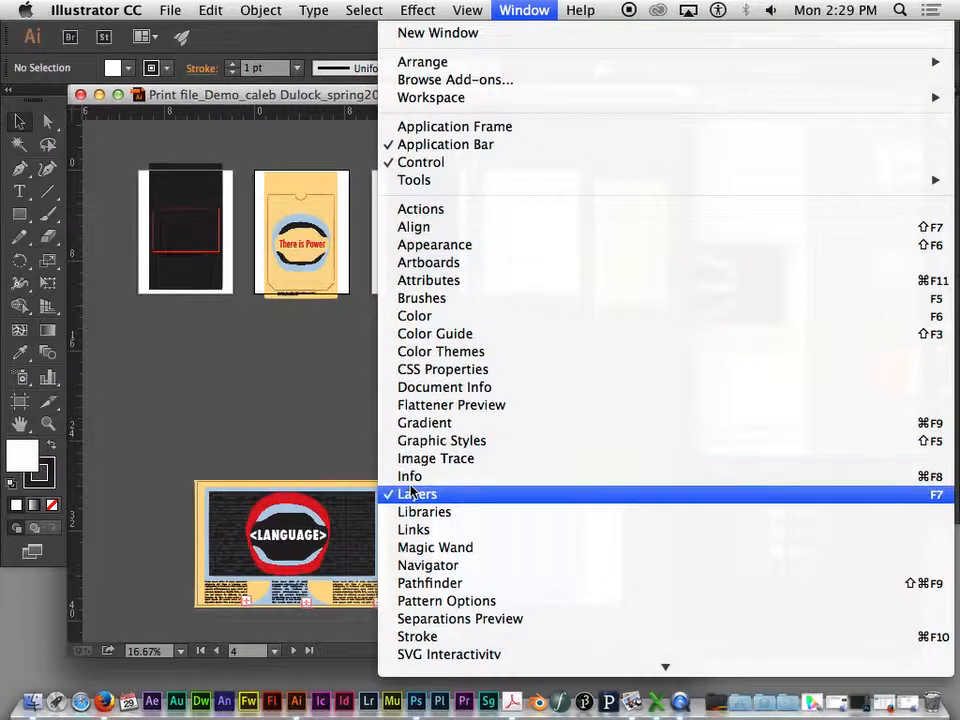
left_click(339, 443)
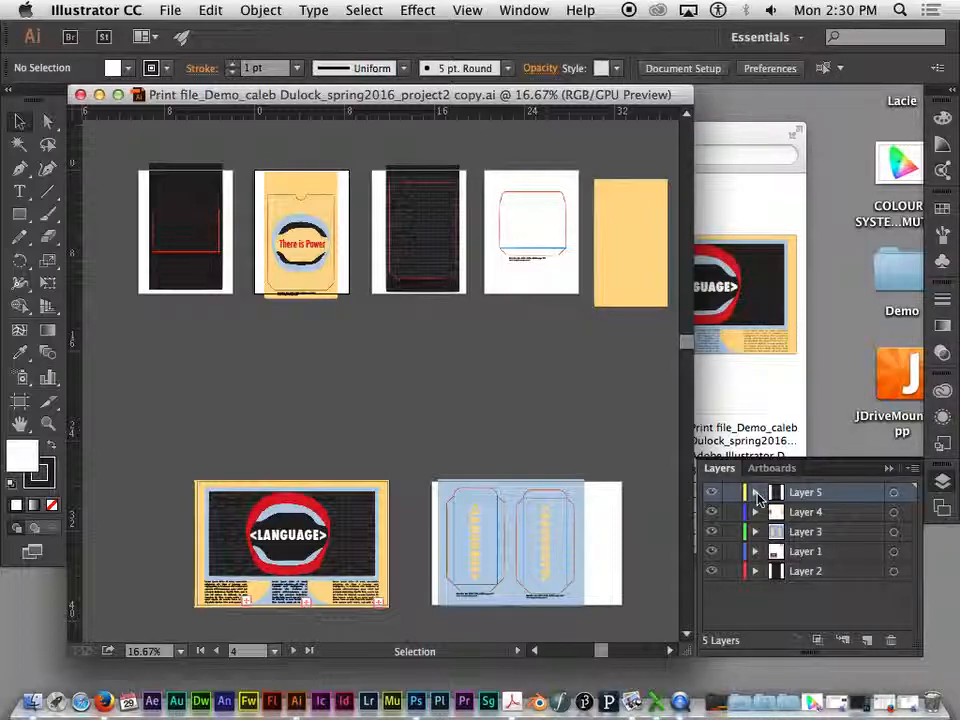
- Examine the objects contained in Layer 1
left_click(756, 551)
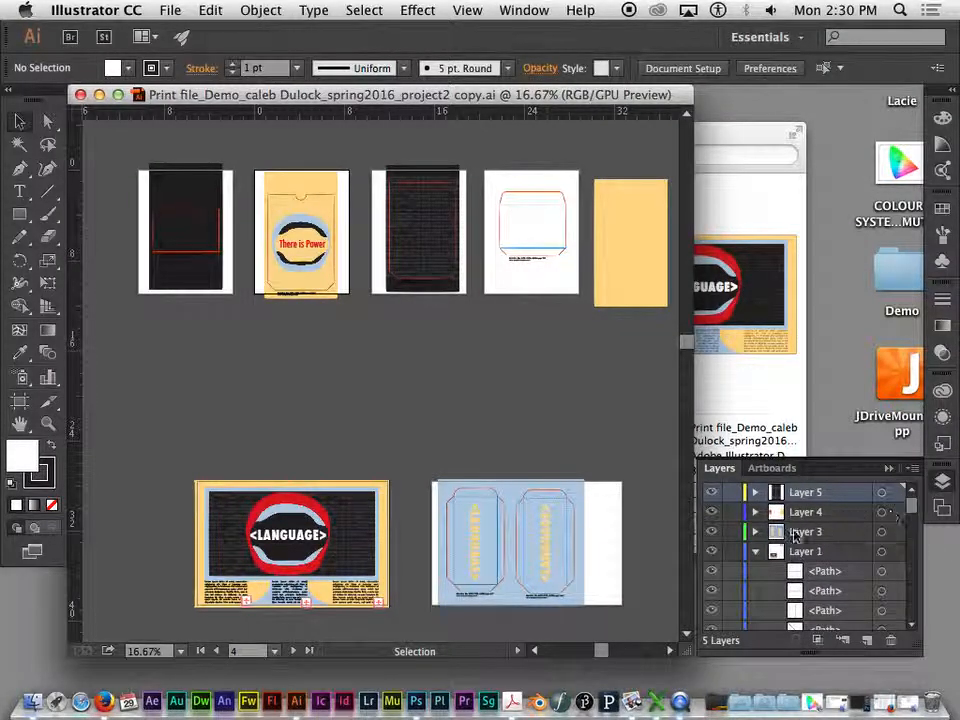
left_click(756, 552)
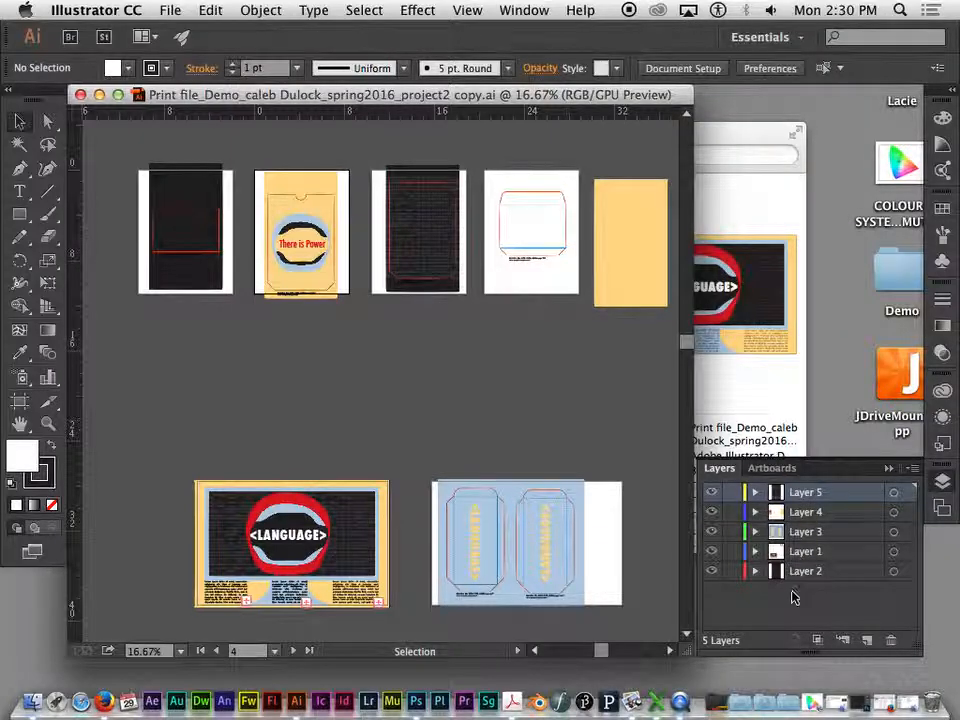
left_click(808, 553)
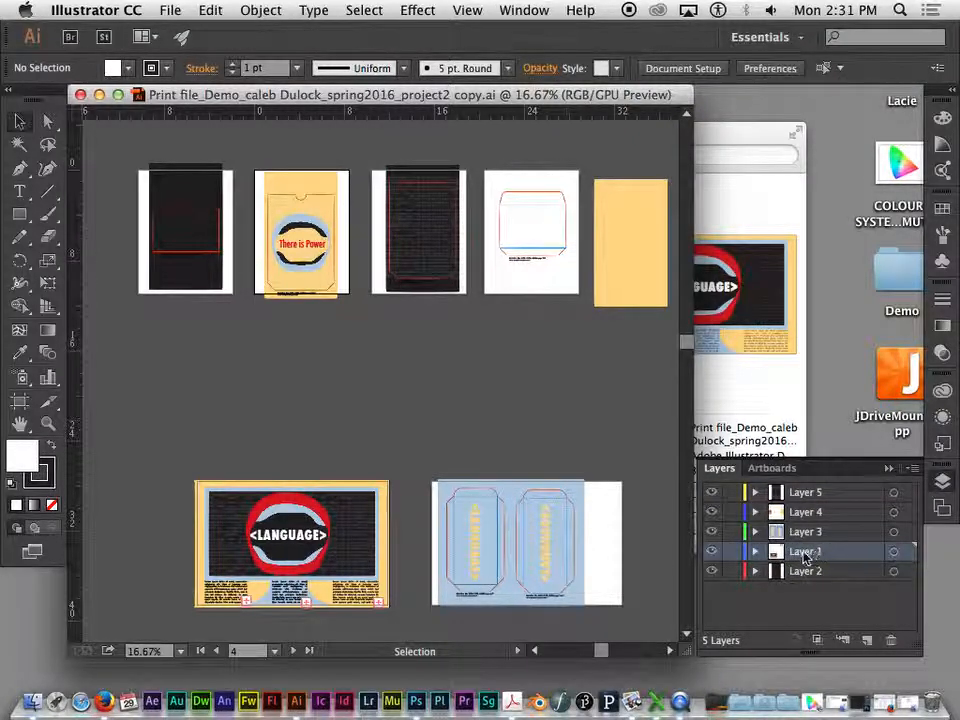
left_click(182, 520)
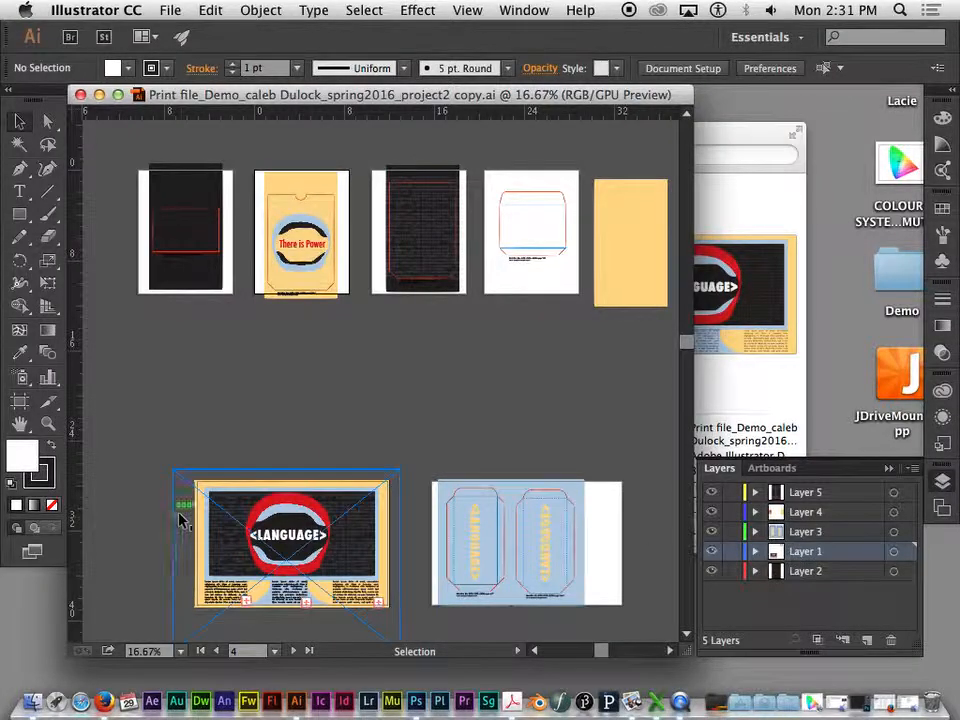
- Check which artwork belongs to Layers 3, 4, 5 and 2, hiding and showing layers to identify their contents
left_click(808, 533)
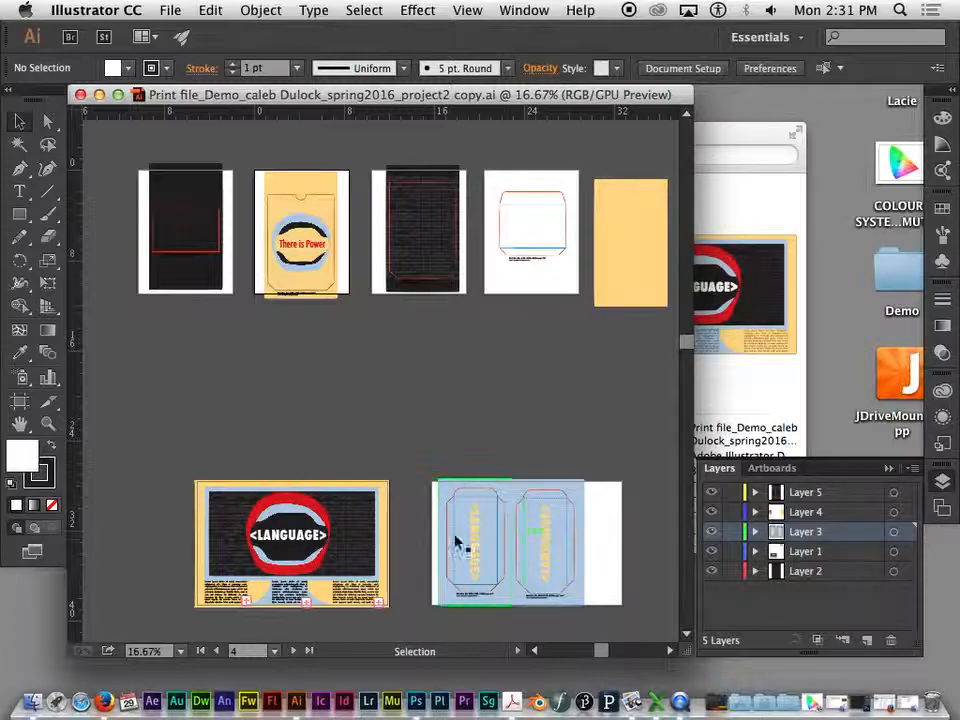
left_click(712, 513)
left_click(712, 513)
left_click(788, 511)
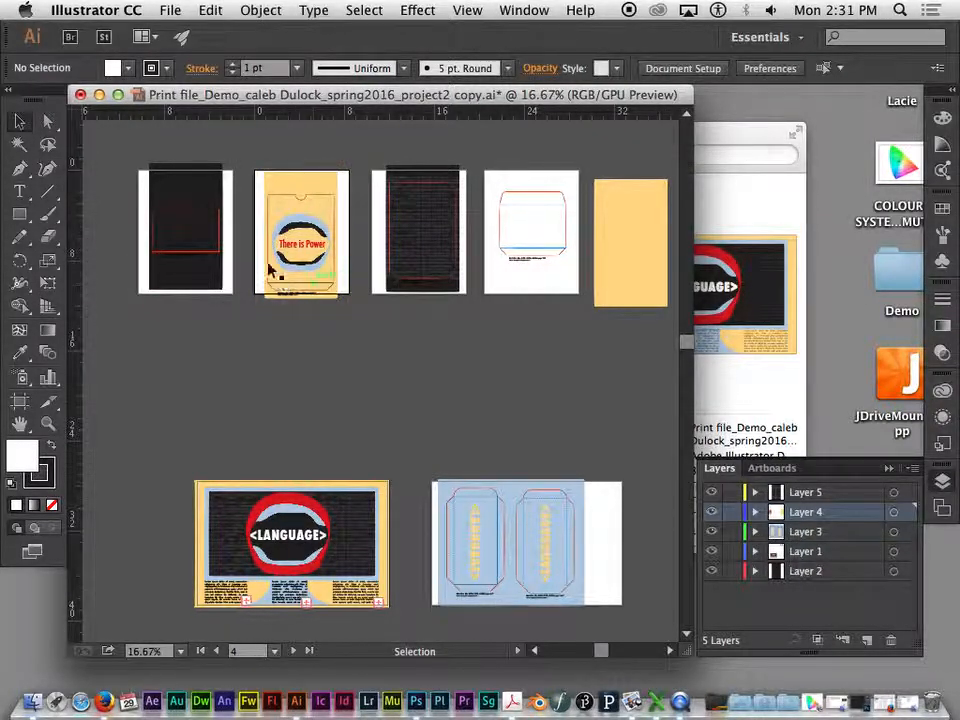
left_click(812, 492)
left_click(712, 493)
left_click(712, 493)
left_click(714, 572)
left_click(712, 571)
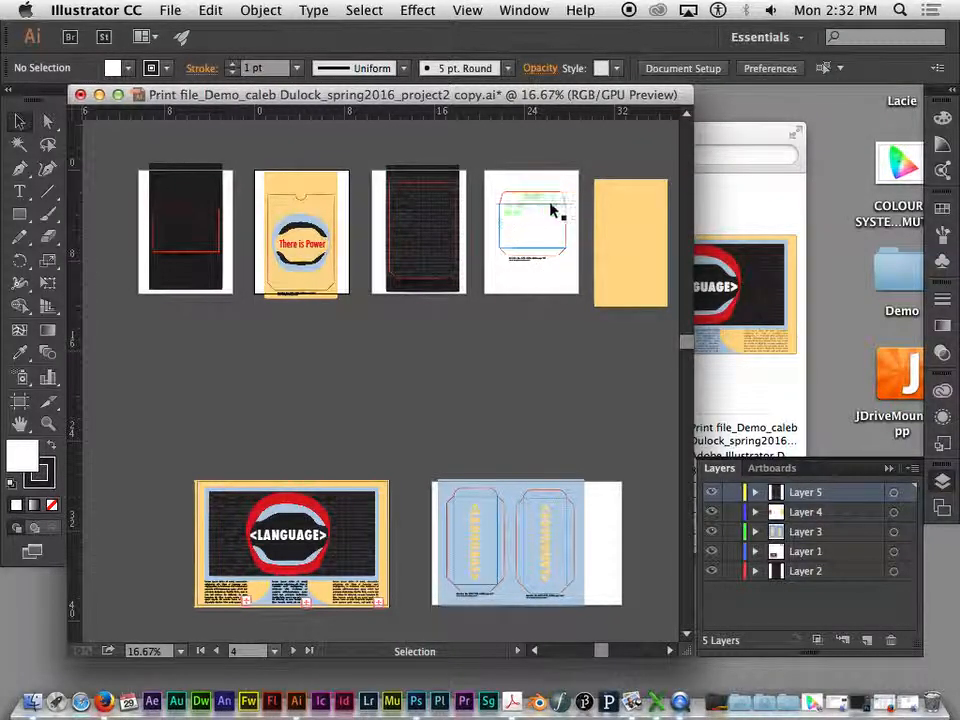
- Select the whole envelope template outline, including its caption text, on the white artboard beside the loose yellow rectangle
key("super+equal")
left_click_drag(585, 253, 381, 467)
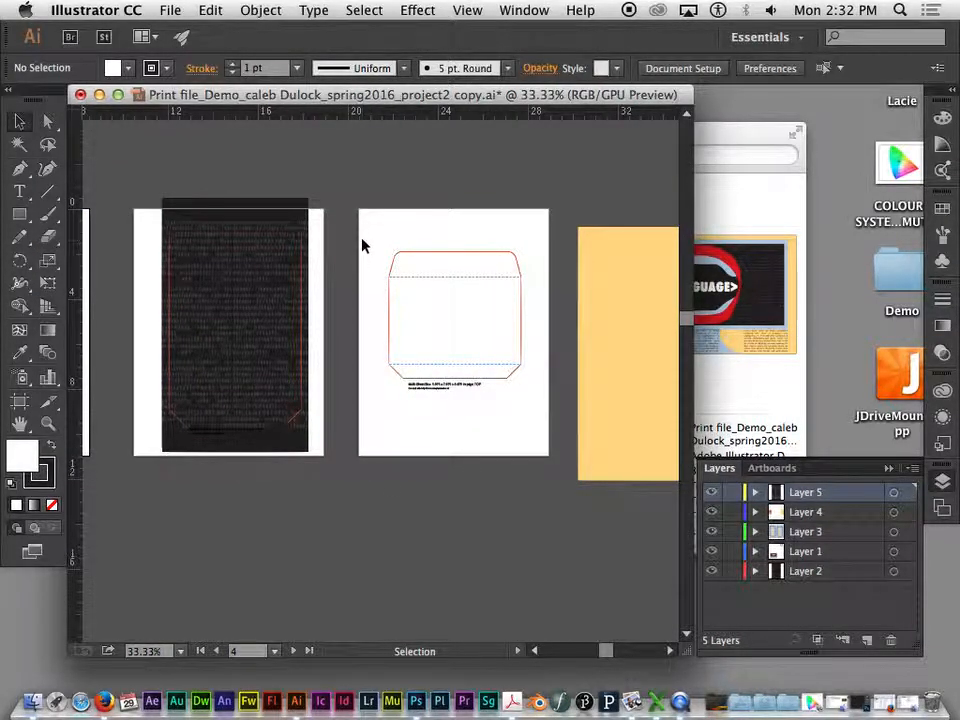
left_click_drag(437, 247, 537, 405)
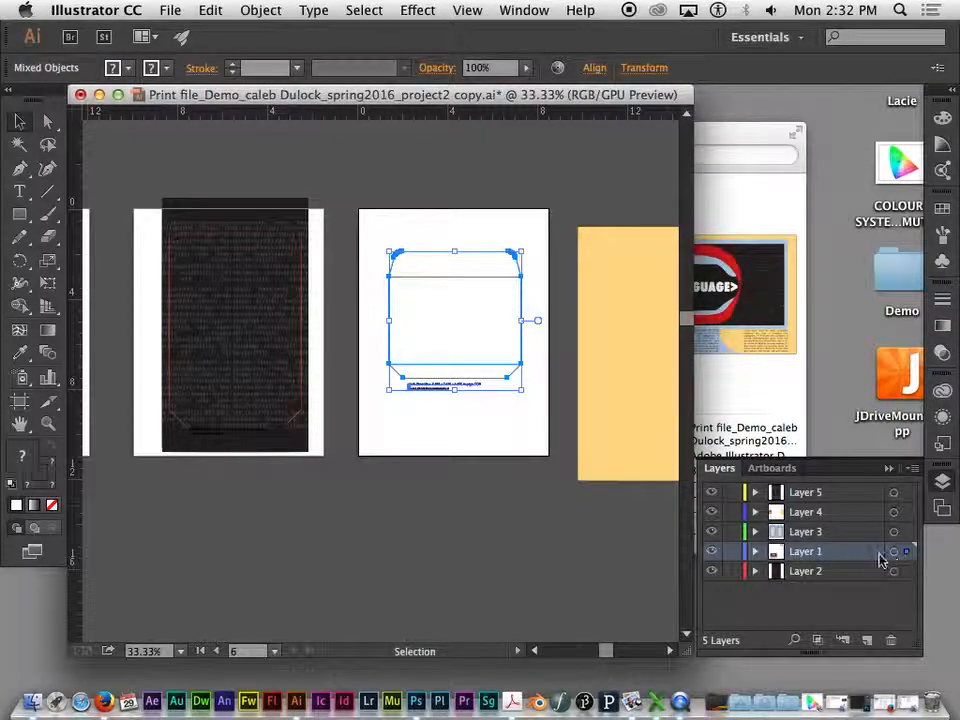
- Check which of the many paths and text objects in Layer 1 make up the selected template outline
left_click(755, 551)
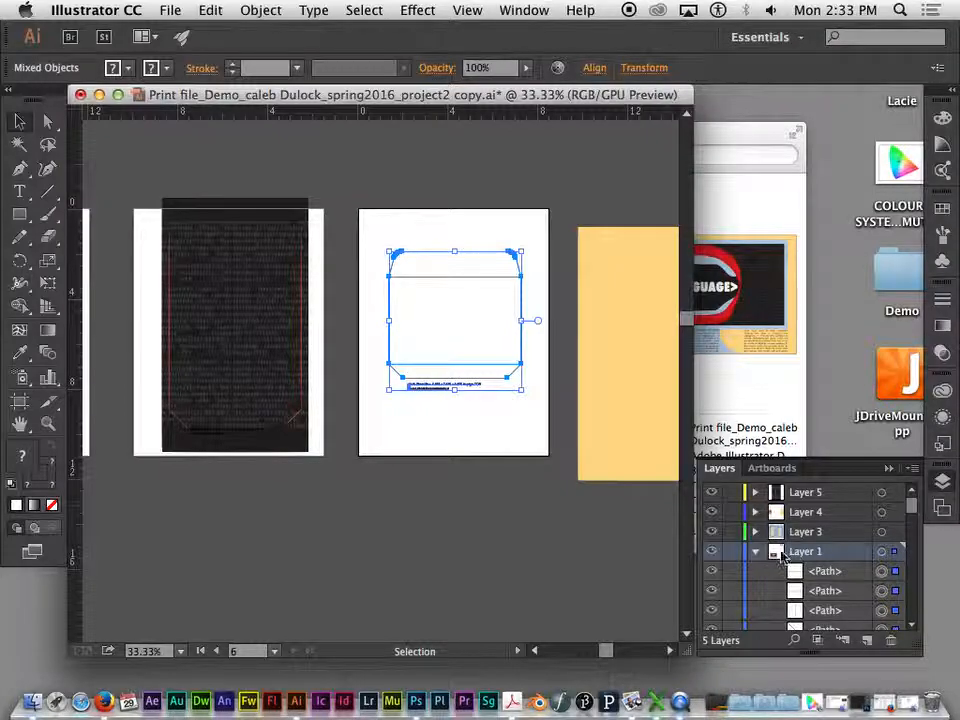
left_click_drag(914, 504, 915, 512)
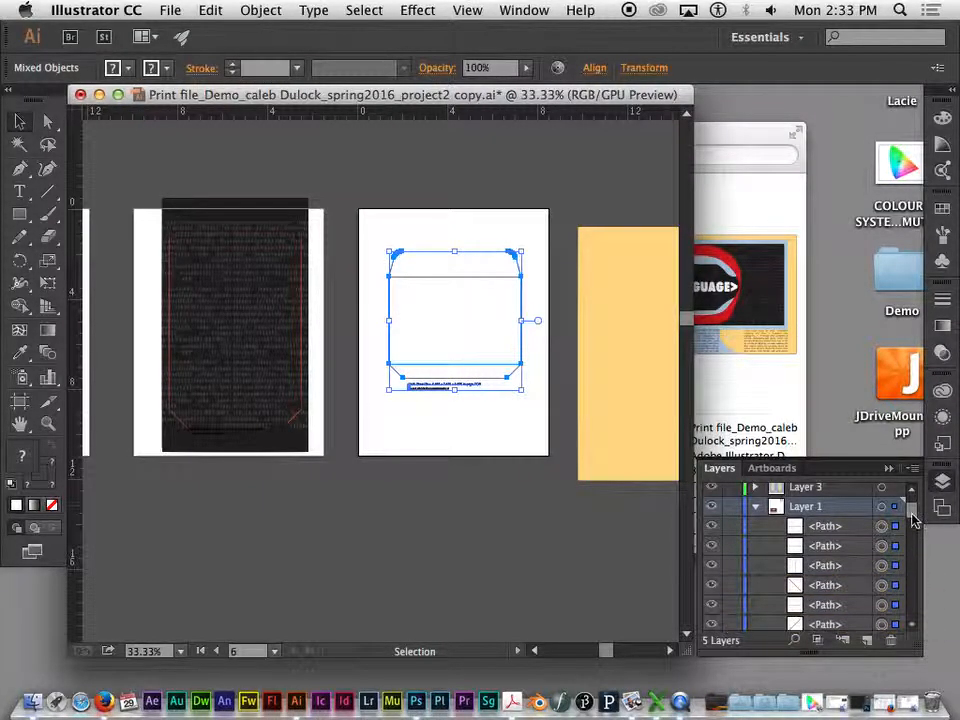
left_click_drag(911, 515, 911, 523)
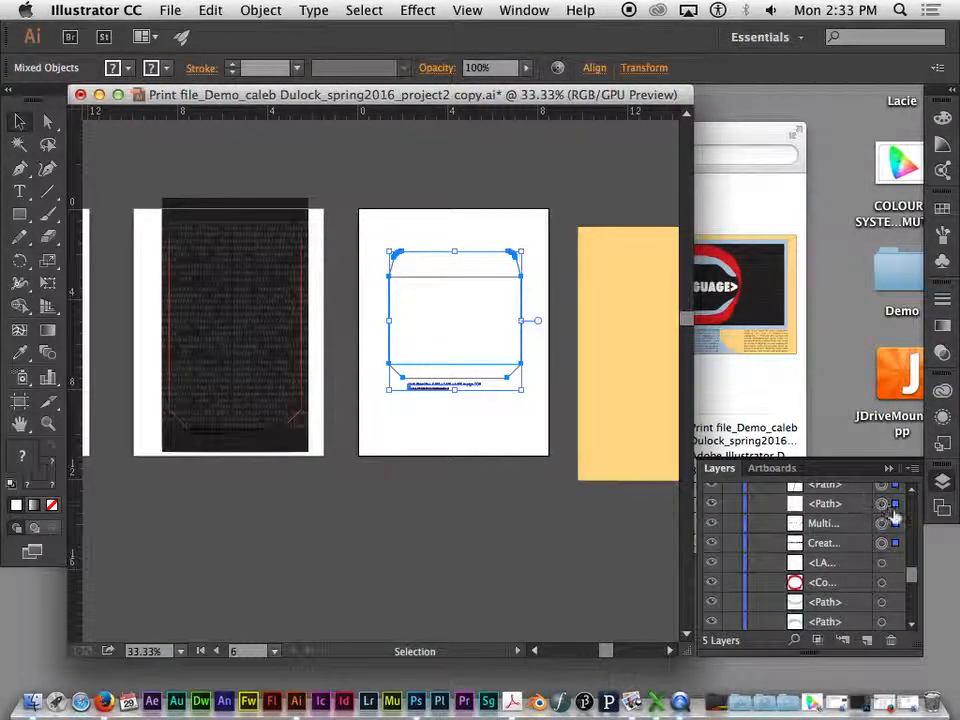
left_click_drag(911, 572, 913, 557)
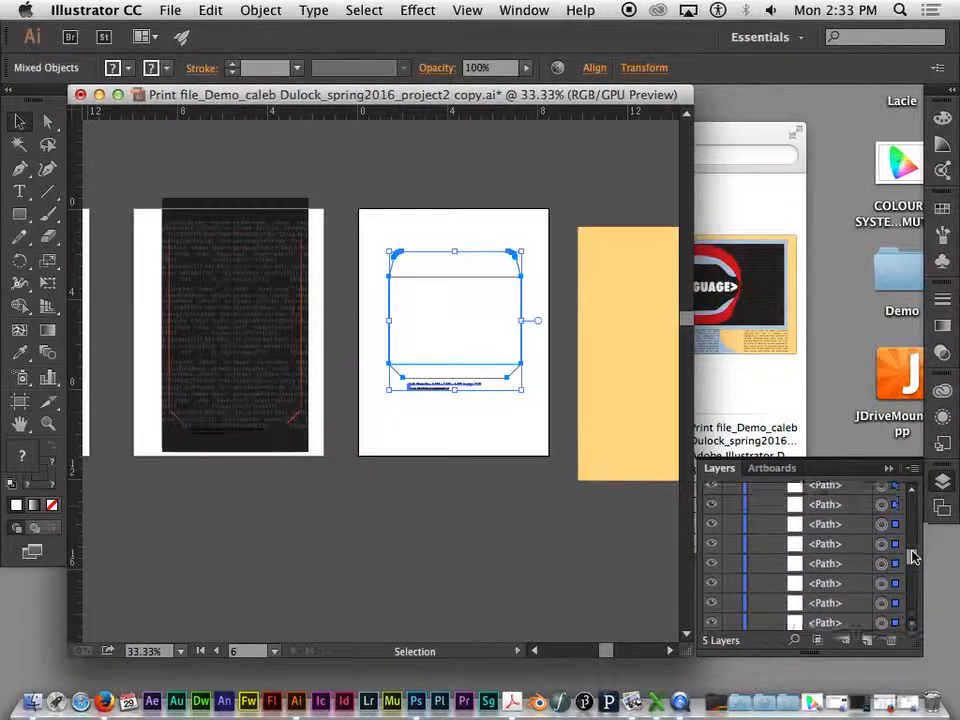
scroll(921, 532, "down", 1)
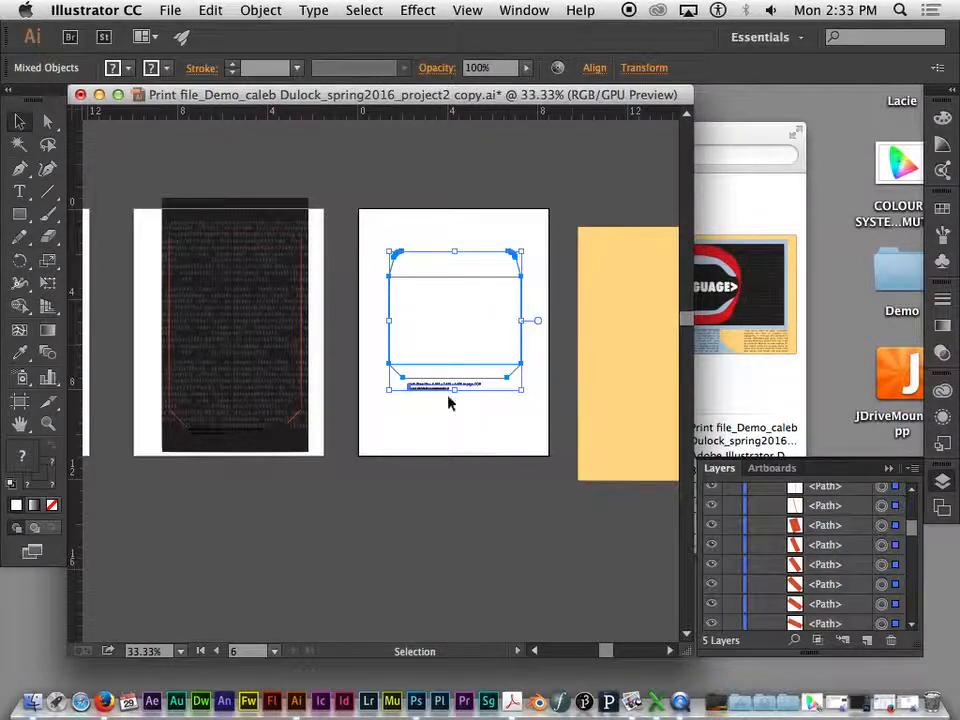
left_click_drag(911, 525, 918, 500)
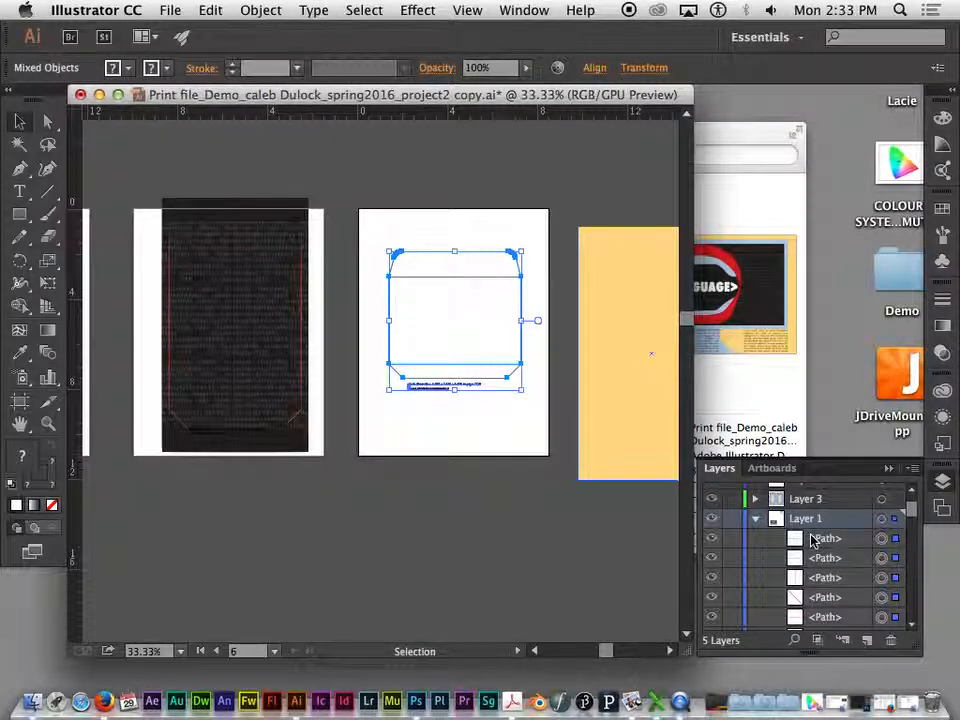
scroll(812, 540, "up", 2)
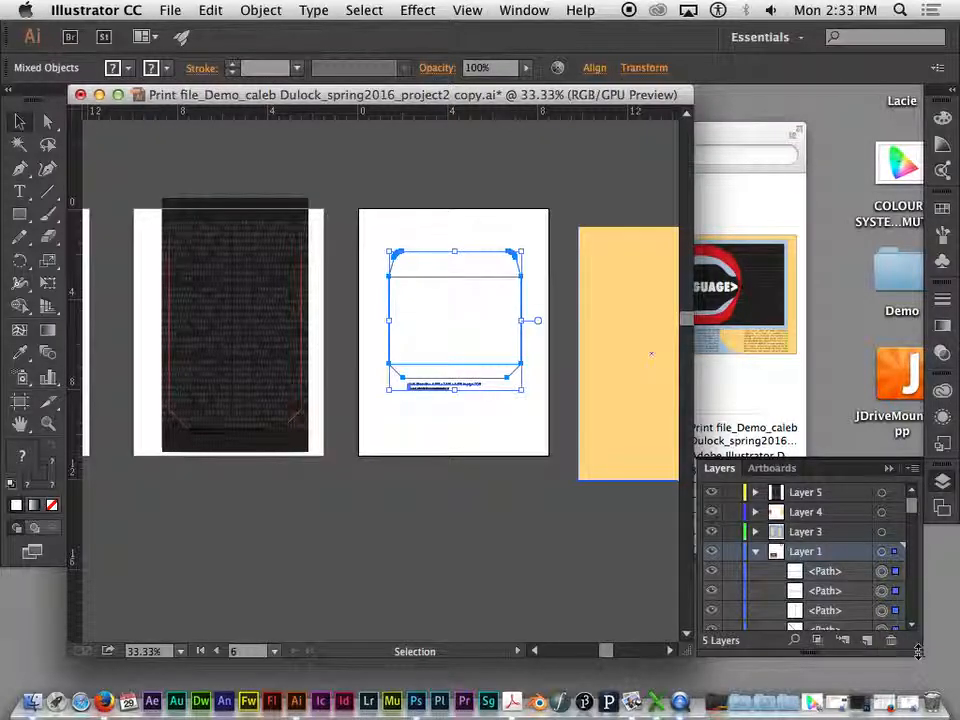
- Collapse Layer 1's object list and add a new layer directly above Layer 1
left_click_drag(917, 652, 917, 633)
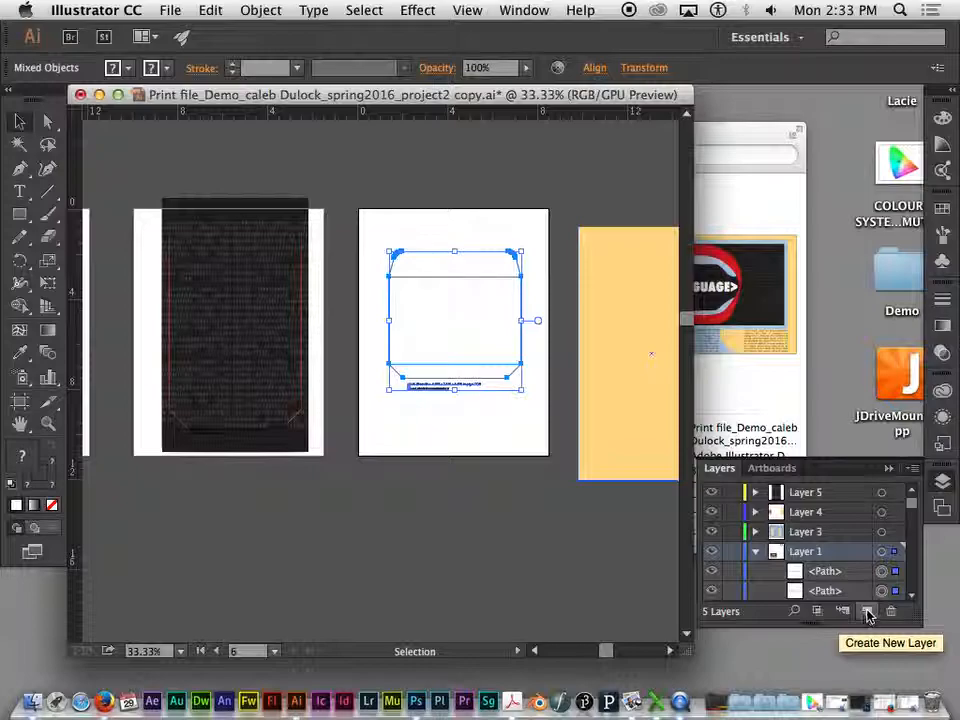
left_click(755, 551)
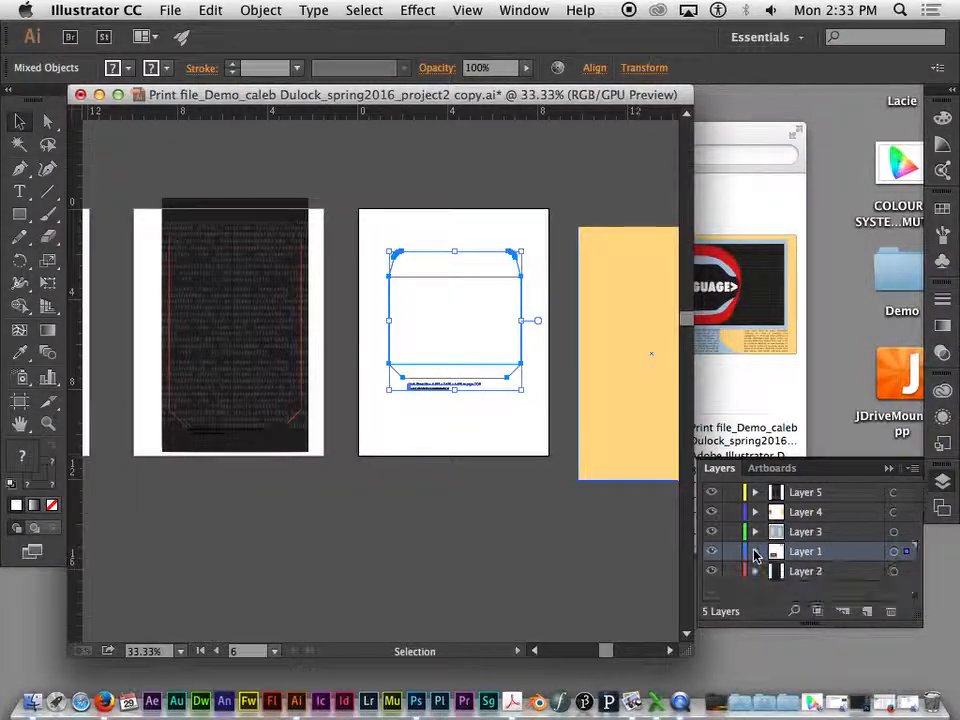
left_click(866, 611)
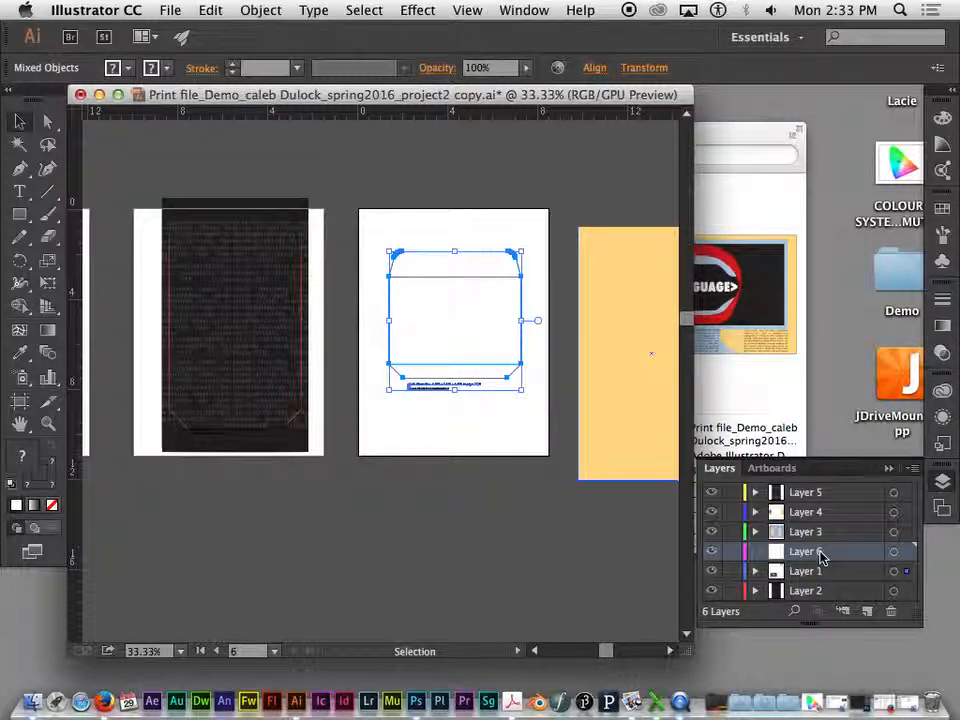
- Review the selected template paths in Layer 1 and look over the artwork on all artboards
left_click(757, 572)
scroll(885, 574, "down", 2)
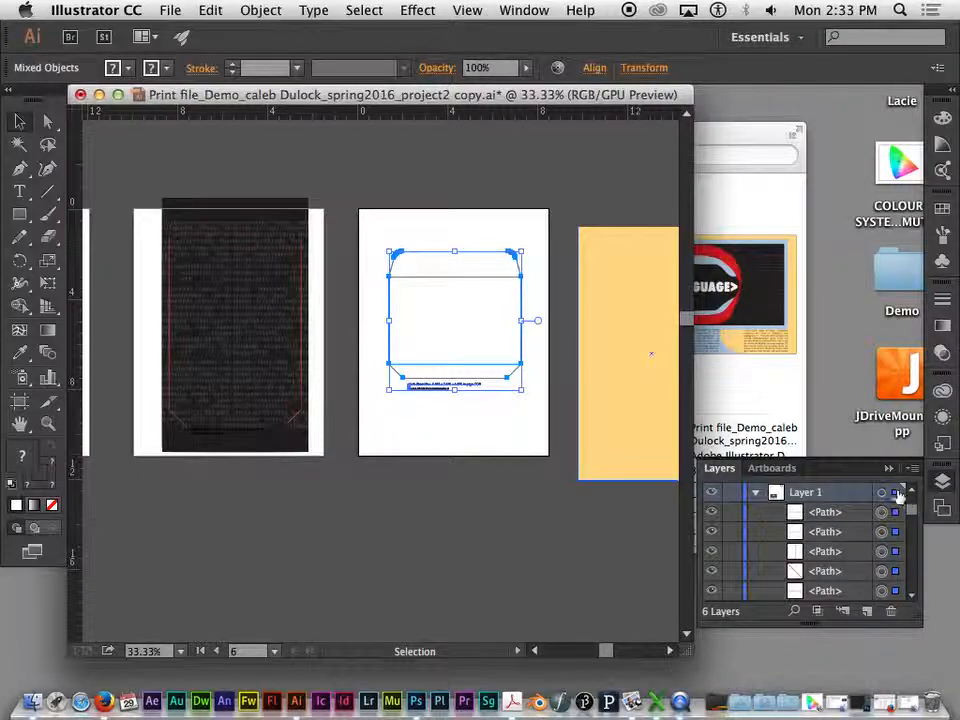
scroll(910, 508, "up", 3)
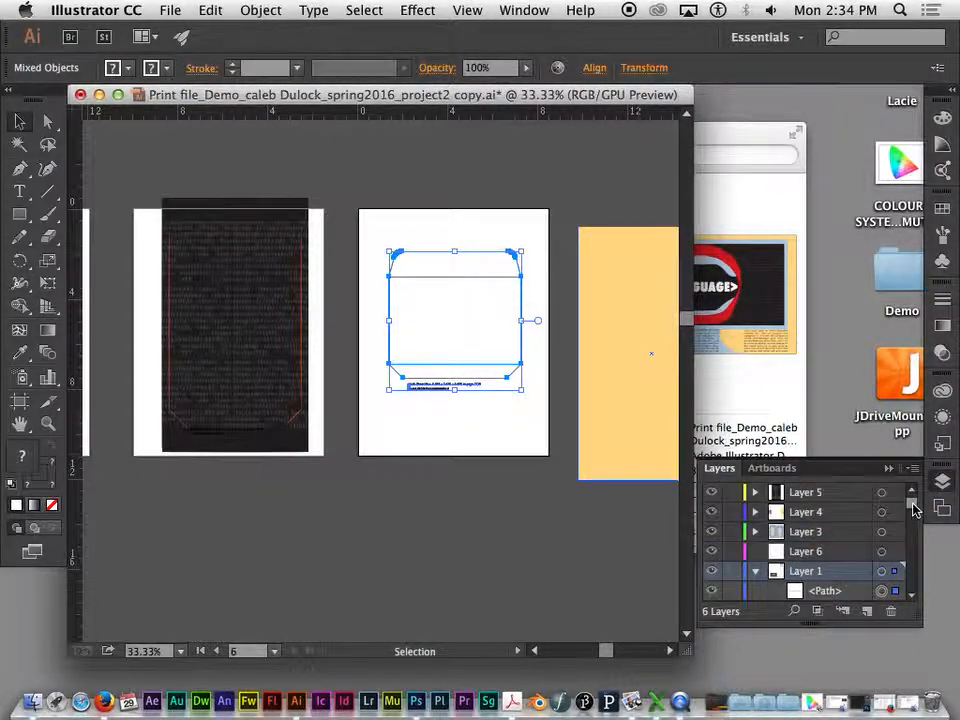
scroll(910, 508, "down", 2)
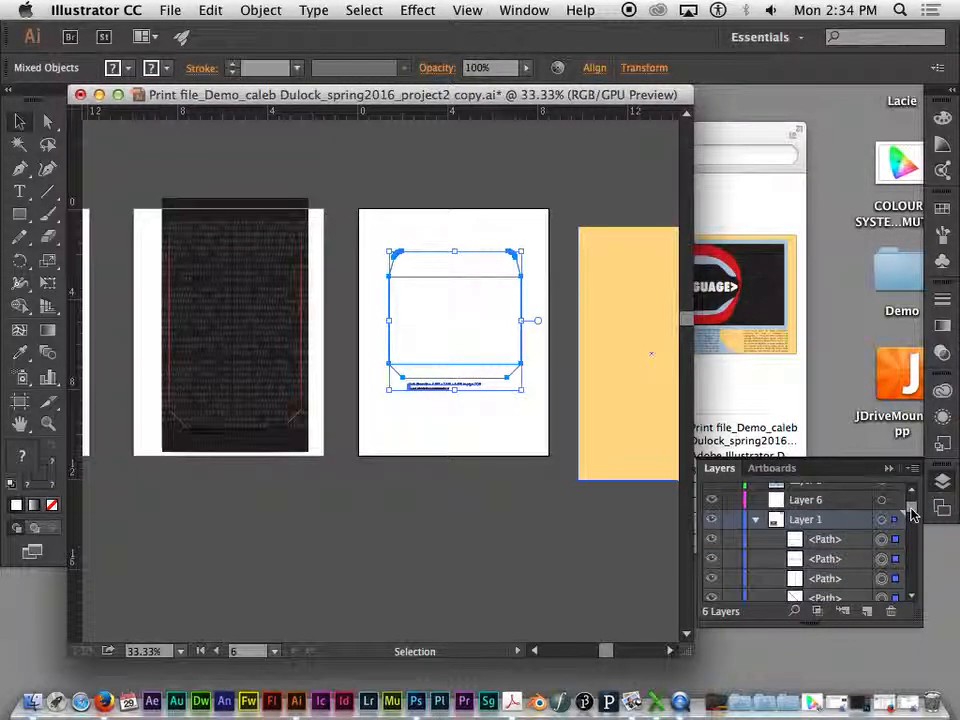
left_click(828, 542)
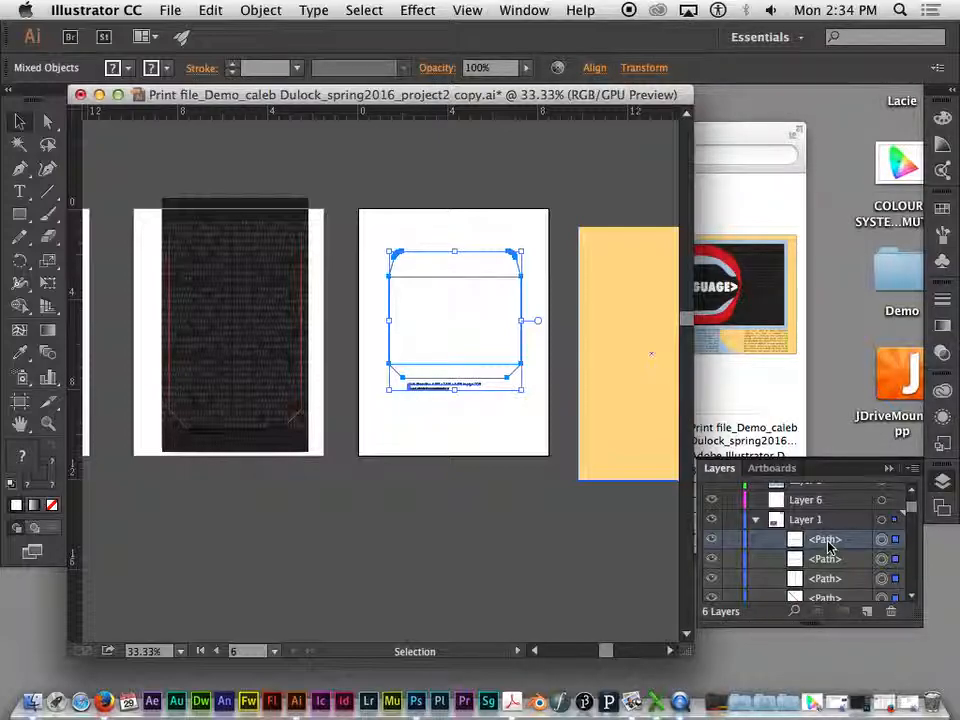
left_click(756, 520)
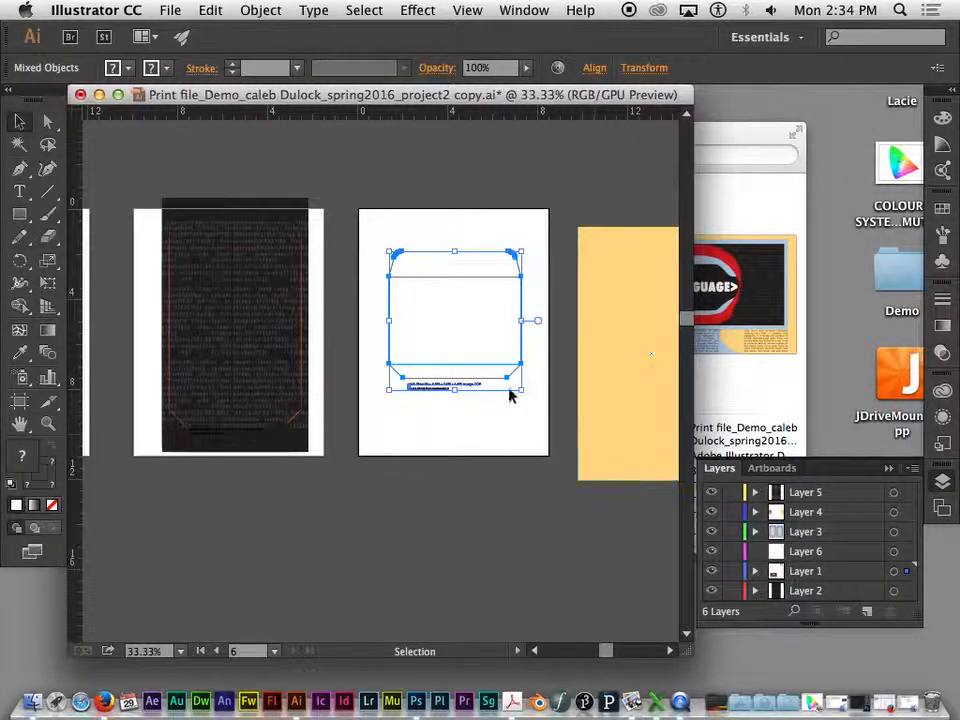
key("super+minus")
key("super+minus")
key("super+minus")
key("super+minus")
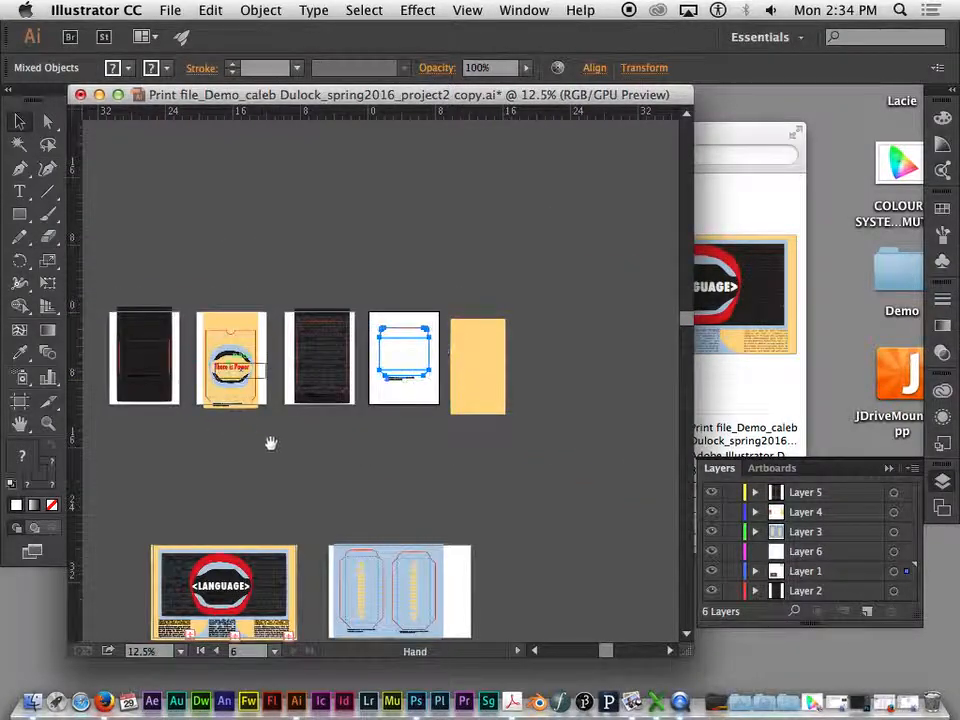
left_click_drag(261, 439, 304, 375)
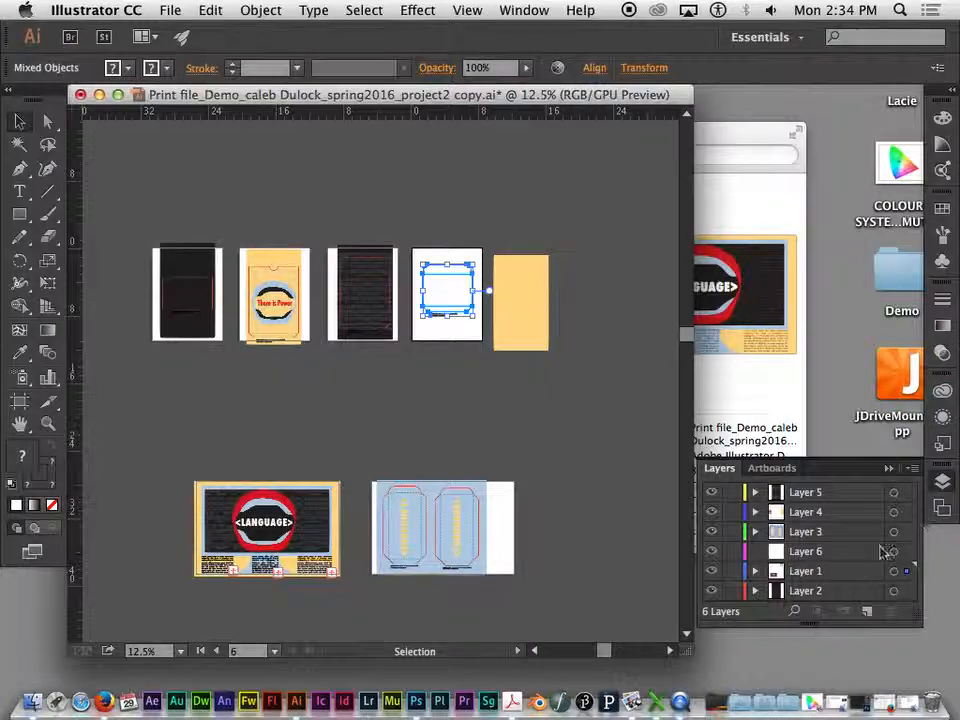
- Expand Layer 1 and group all the selected envelope template paths together with their caption text
left_click(753, 571)
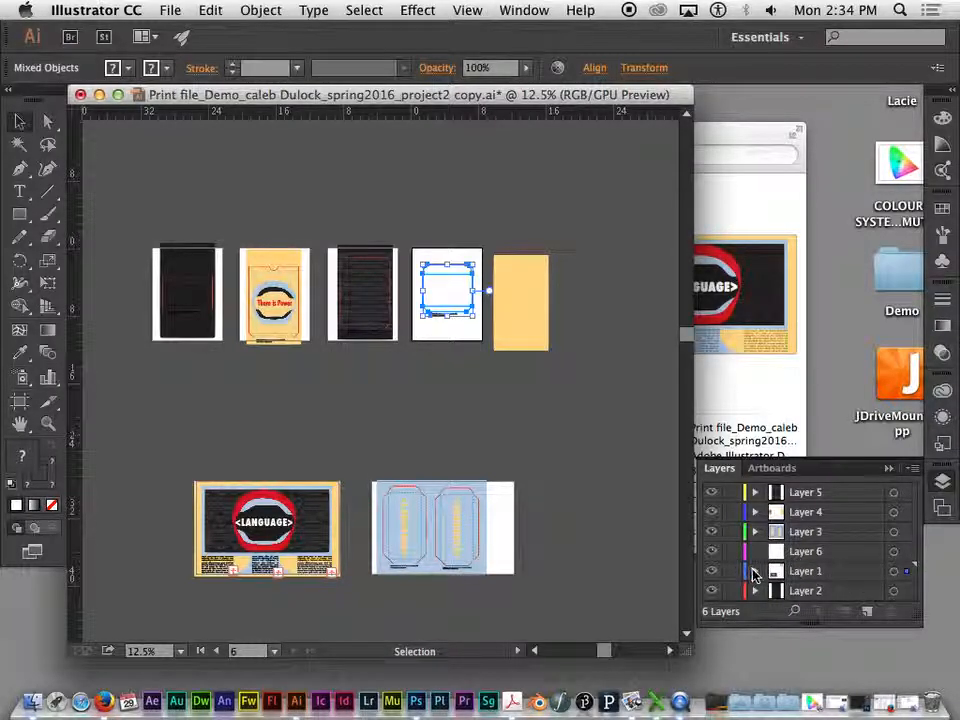
scroll(842, 587, "down", 2)
scroll(842, 587, "down", 2)
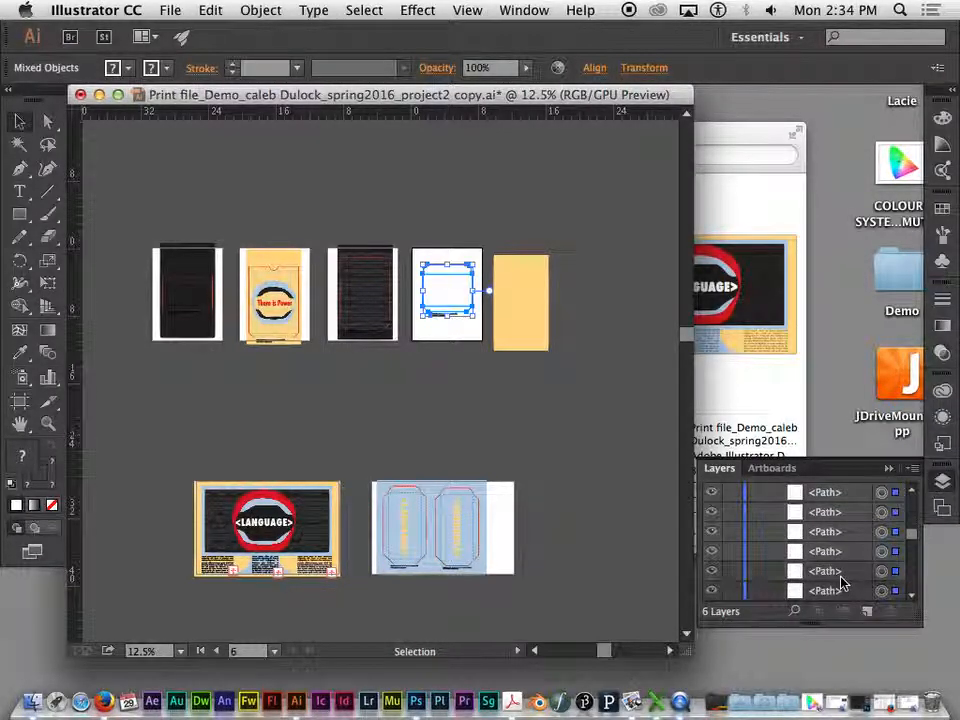
scroll(842, 580, "up", 5)
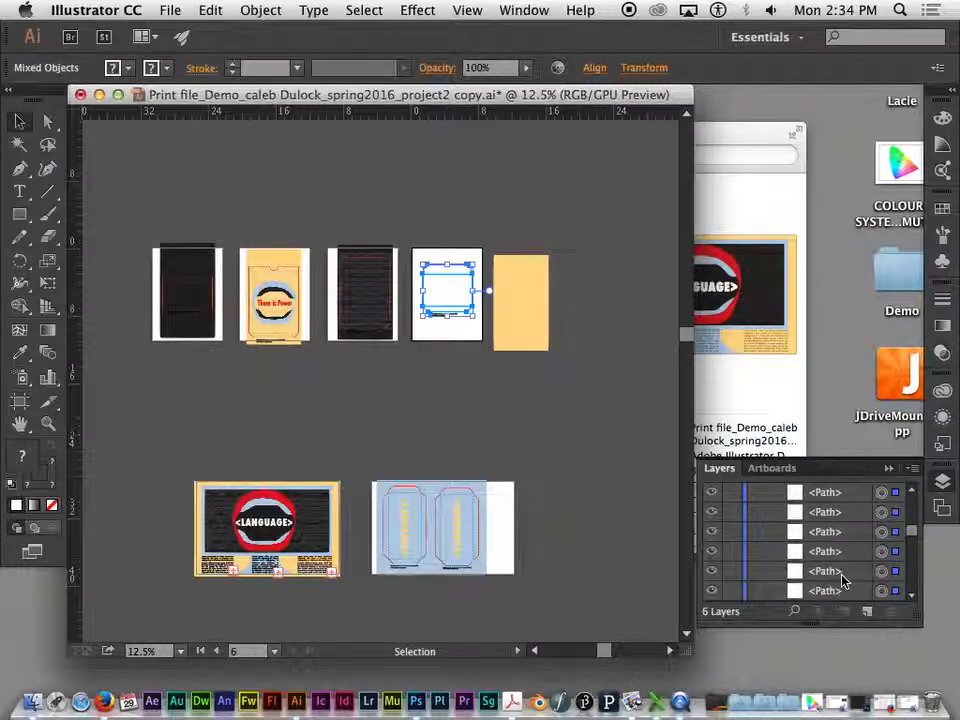
scroll(840, 575, "down", 2)
left_click(821, 498)
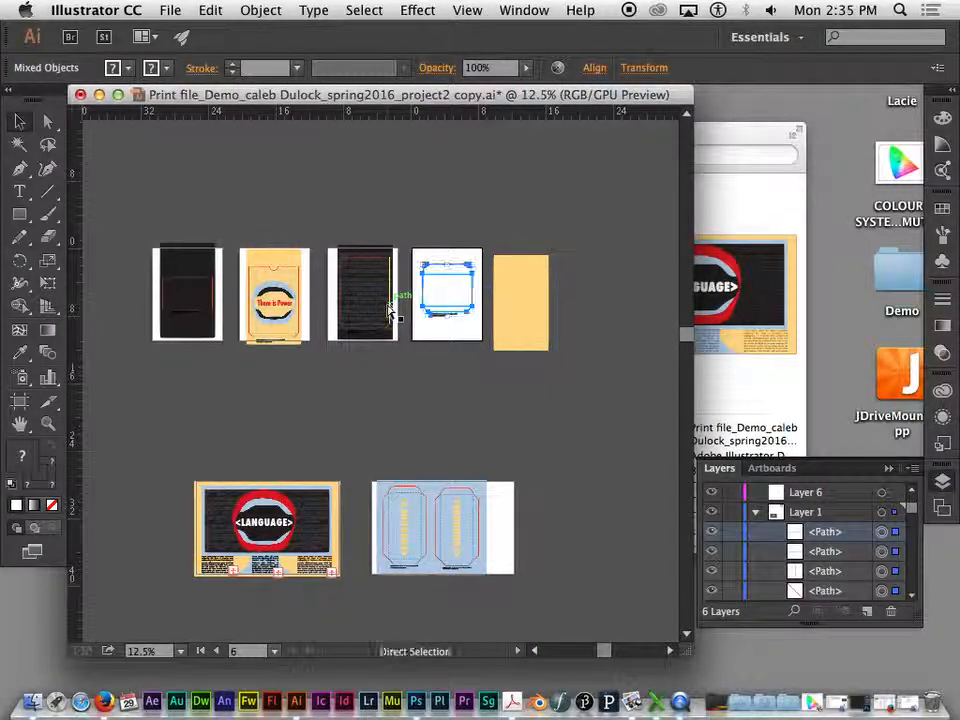
key("super+equal")
key("super+equal")
left_click_drag(536, 289, 470, 434)
key("super+equal")
key("super+equal")
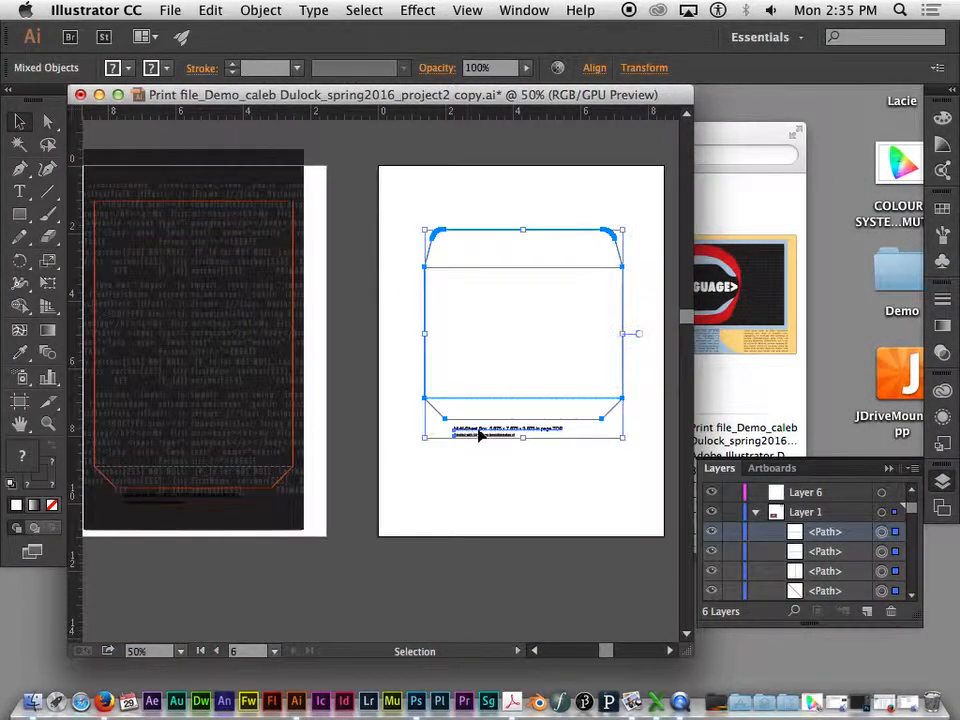
left_click_drag(520, 390, 414, 339)
right_click(401, 379)
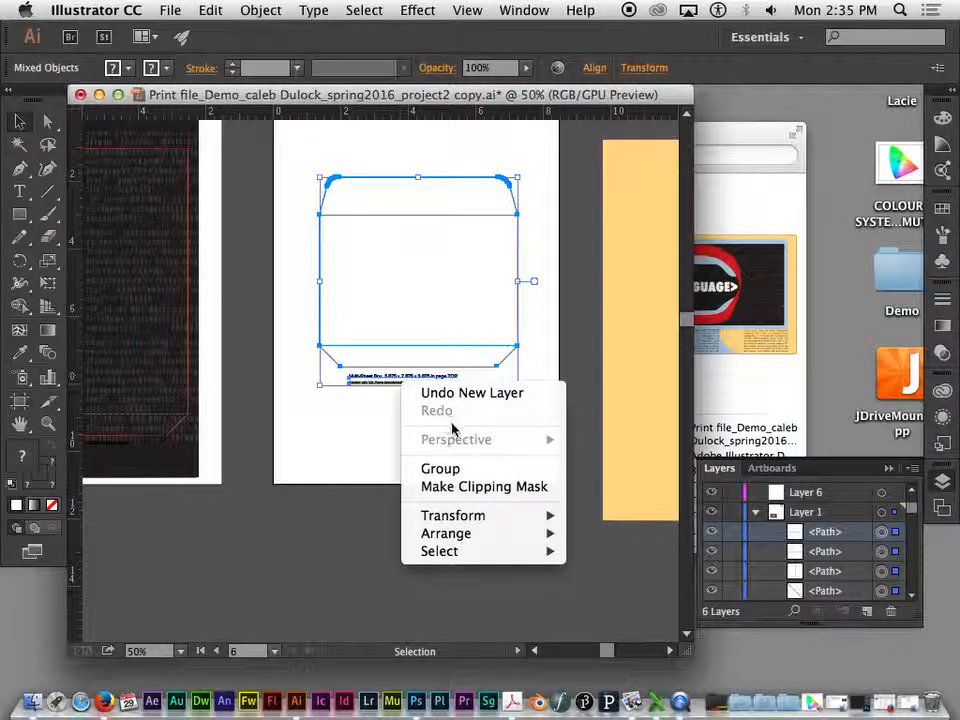
left_click(441, 468)
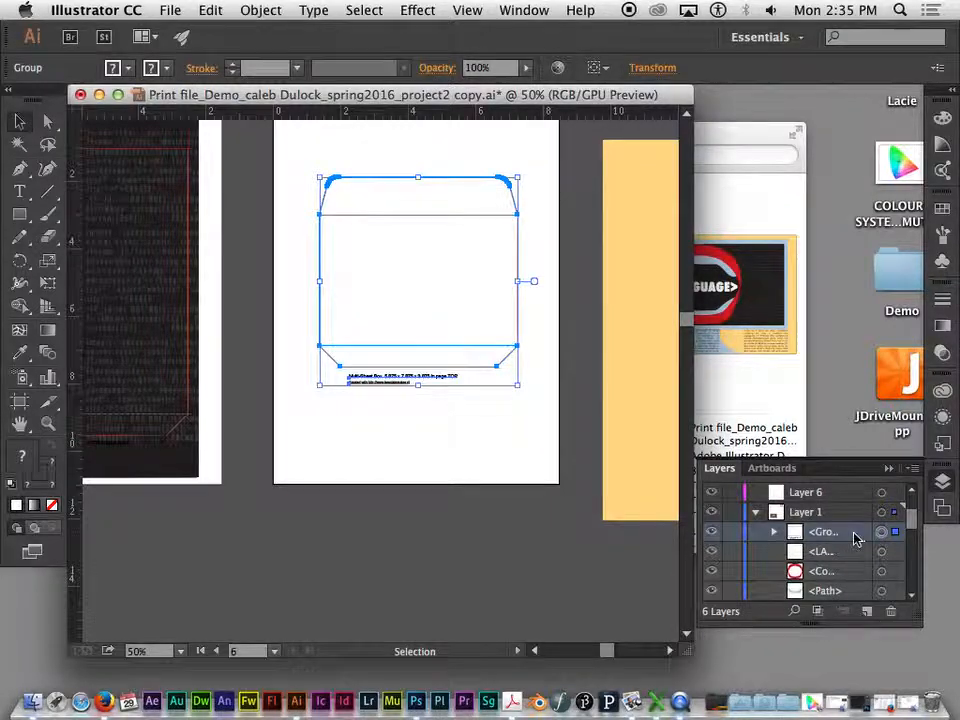
- Check the new template group's entry in Layer 1 and move the group into Layer 6
left_click(775, 538)
left_click(775, 538)
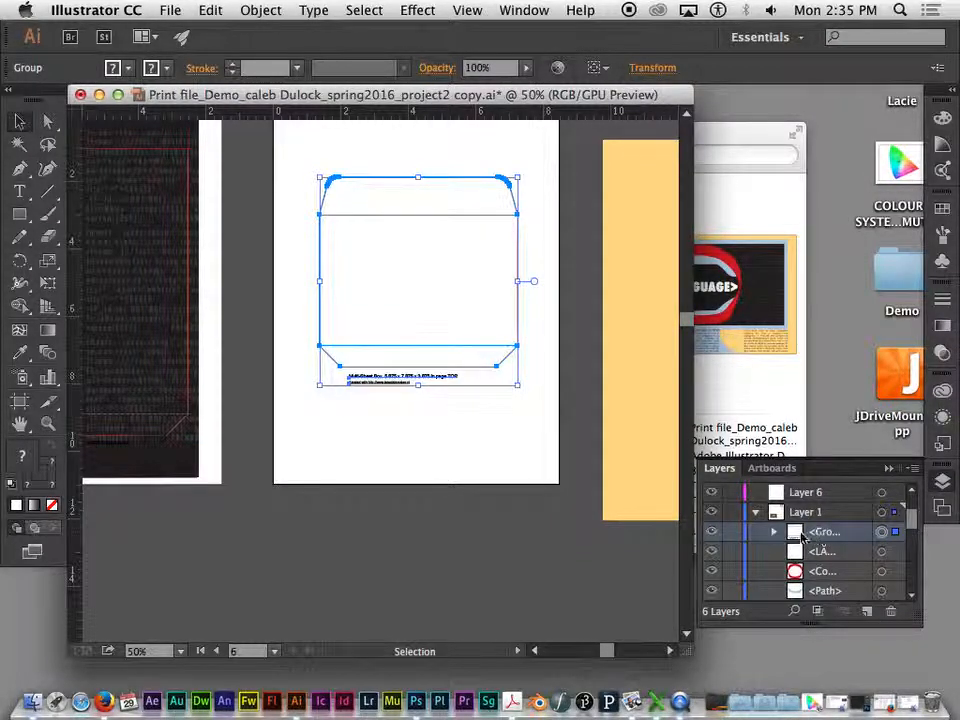
mouse_move(787, 537)
left_mouse_down()
mouse_move(825, 534)
mouse_move(776, 534)
left_mouse_up()
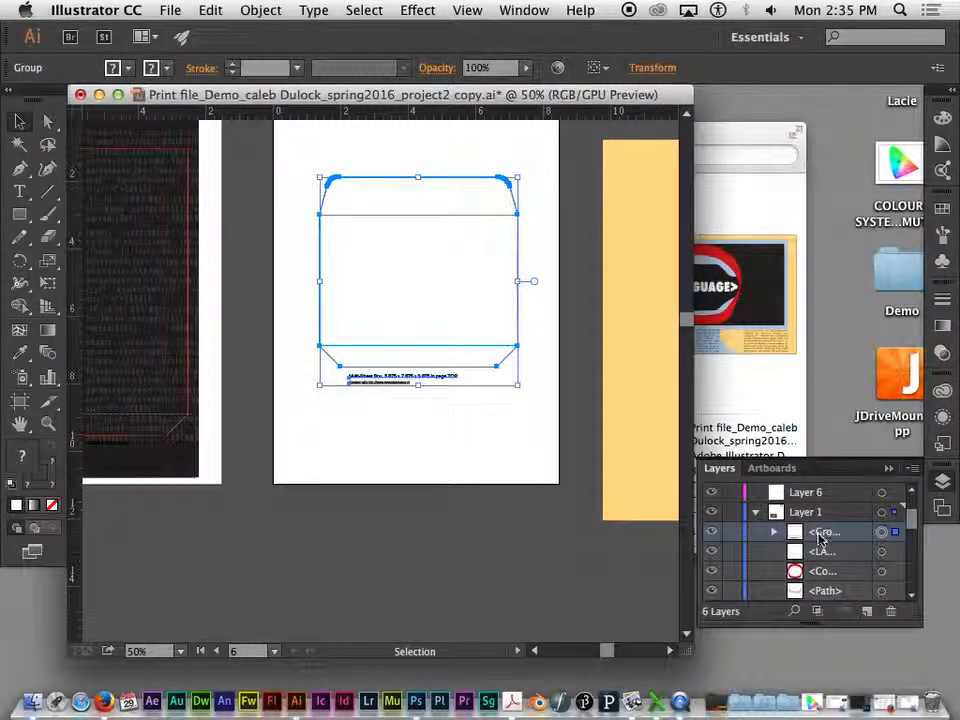
left_click_drag(806, 492, 807, 494)
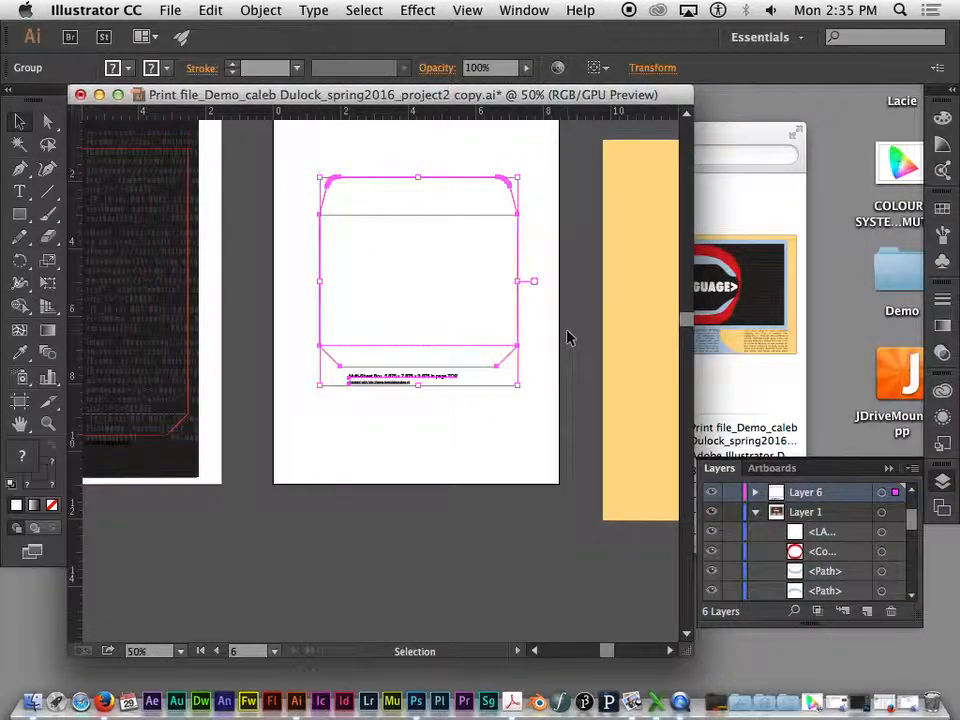
- Move the loose yellow rectangle onto the envelope template's artboard and locate its entry in Layer 4's object list
key("super+minus")
key("super+minus")
left_click_drag(381, 272, 476, 187)
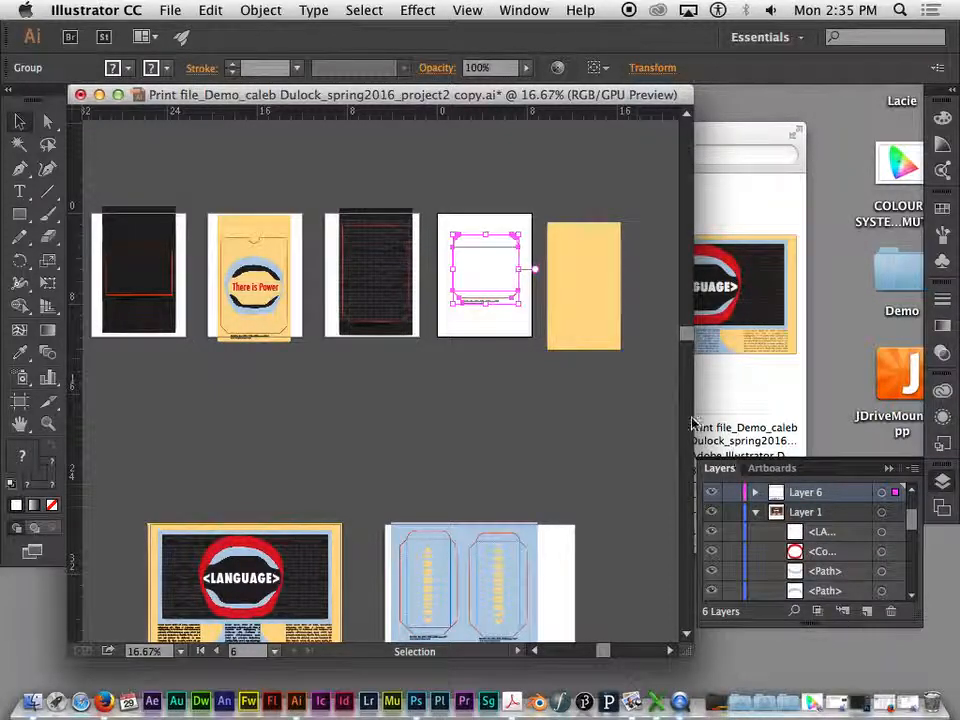
left_click(578, 326)
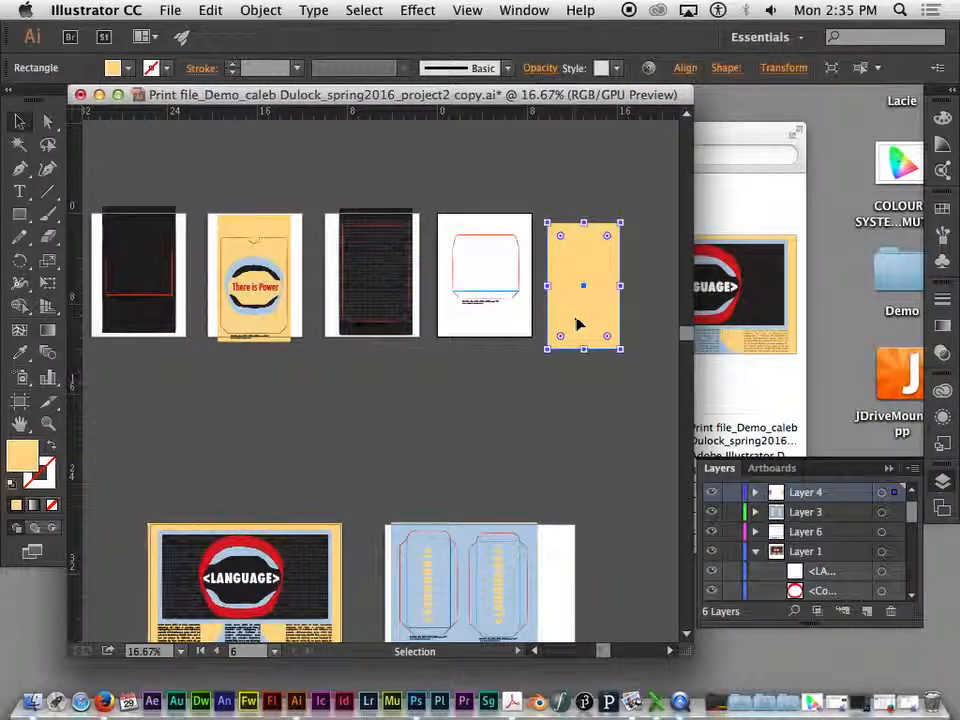
mouse_move(605, 320)
left_mouse_down()
mouse_move(630, 252)
mouse_move(648, 261)
mouse_move(607, 308)
left_mouse_up()
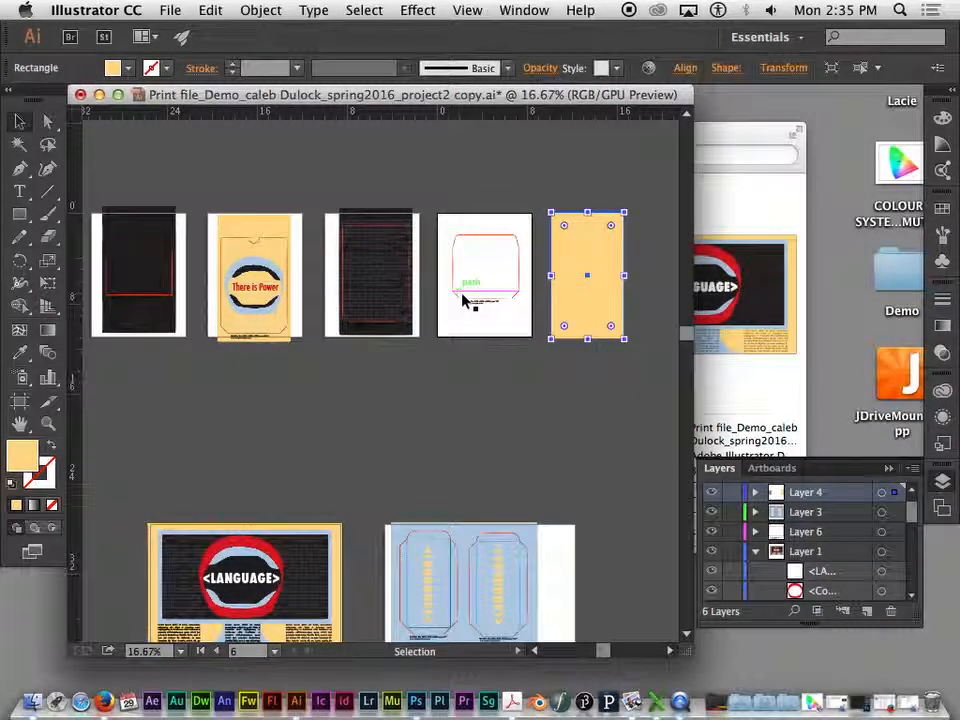
left_click(755, 551)
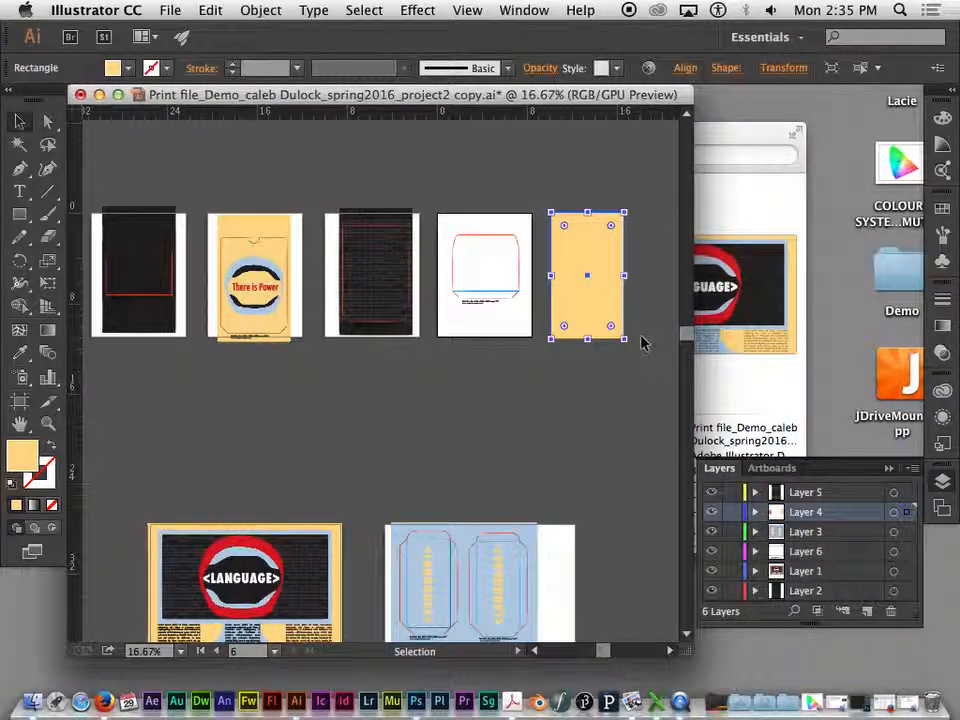
left_click(755, 512)
left_click_drag(606, 298, 503, 290)
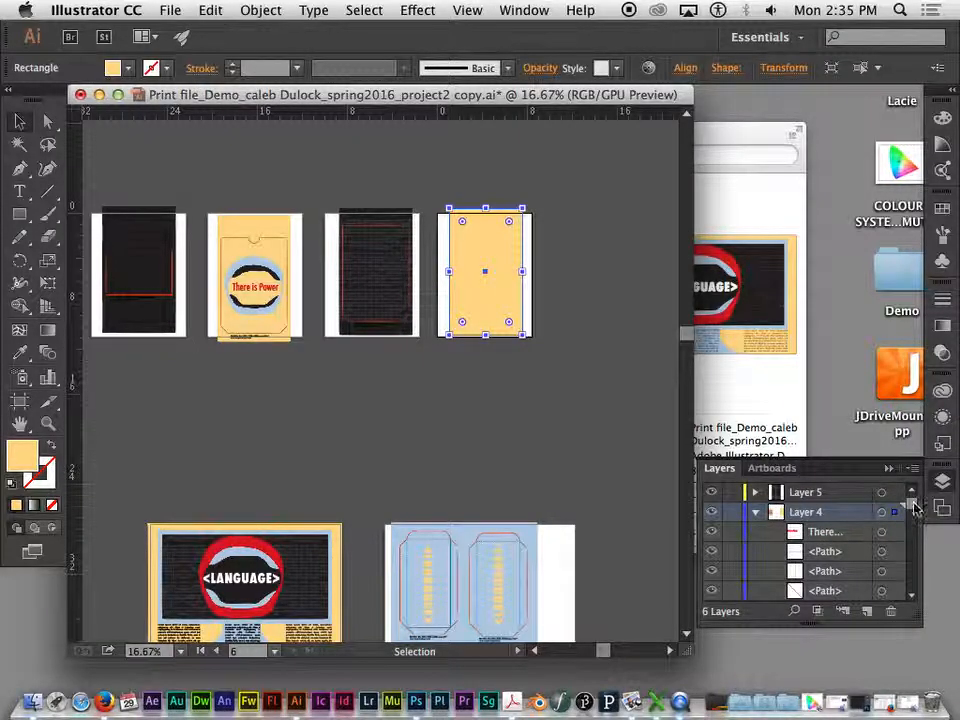
left_click_drag(908, 508, 910, 585)
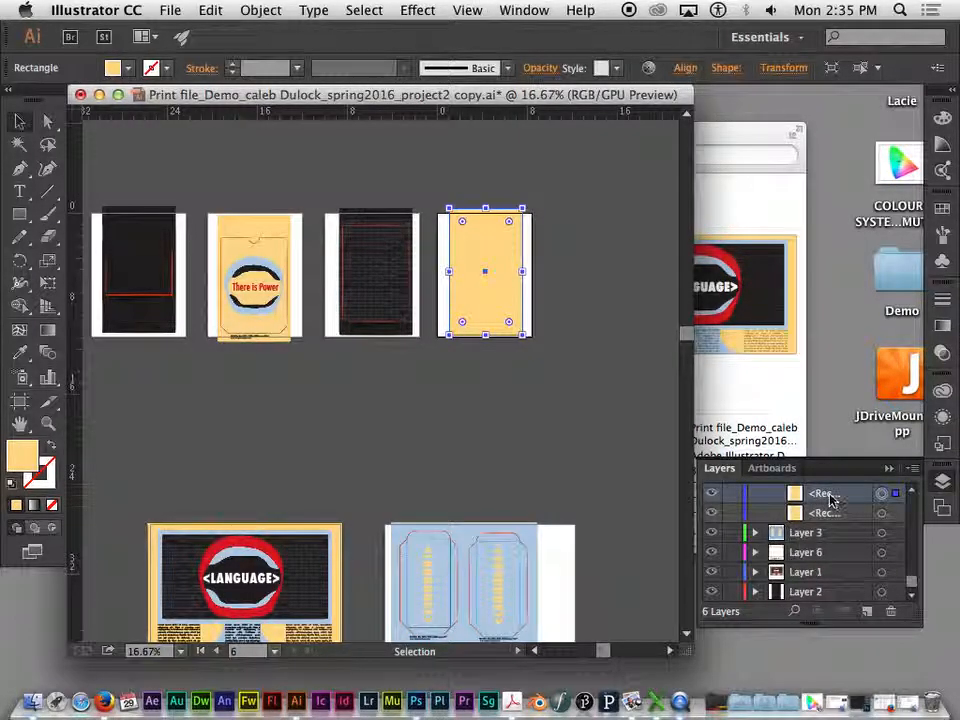
- Move the selected yellow rectangle out of Layer 4 and into Layer 6
scroll(828, 497, "up", 3)
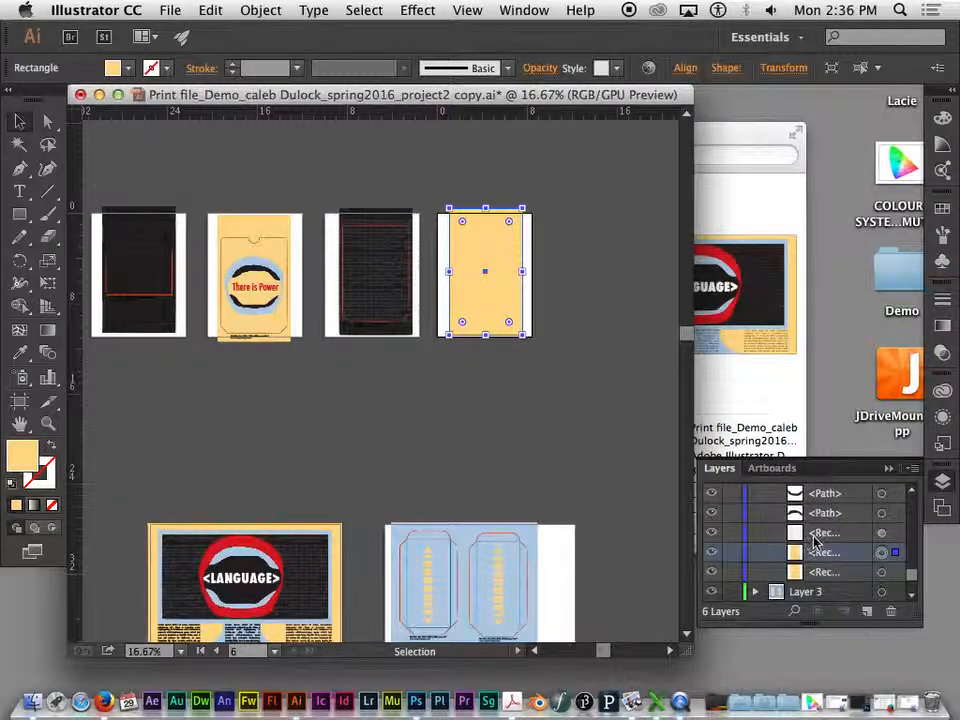
left_click_drag(817, 558, 834, 572)
left_click_drag(830, 551, 810, 553)
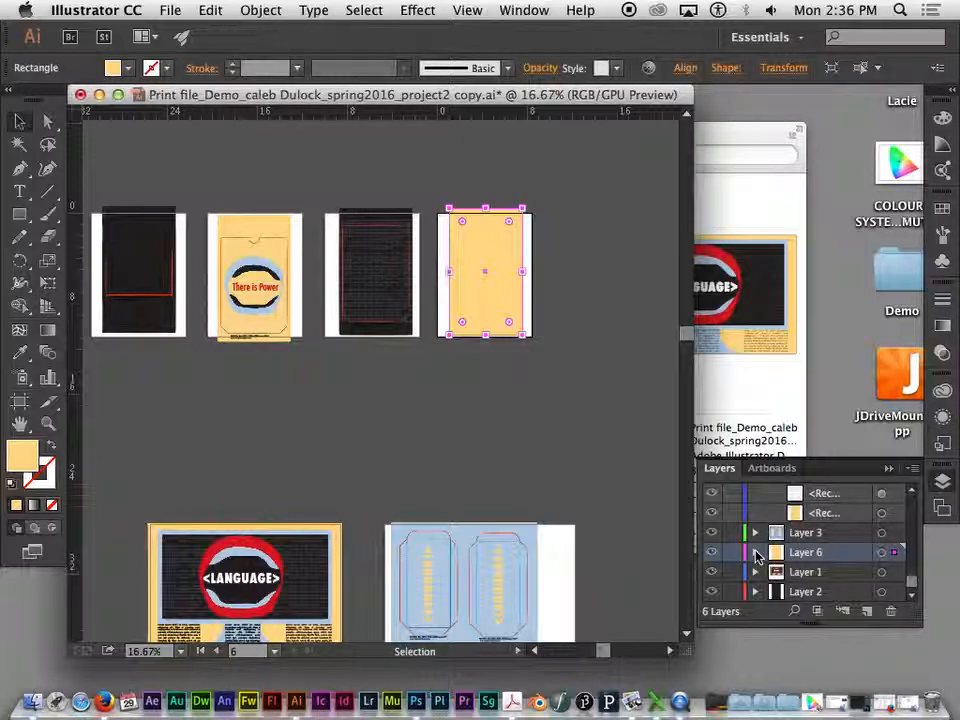
- Expand Layer 6, place the yellow rectangle beneath the envelope template group, and clear the selection
key("super+equal")
key("super+equal")
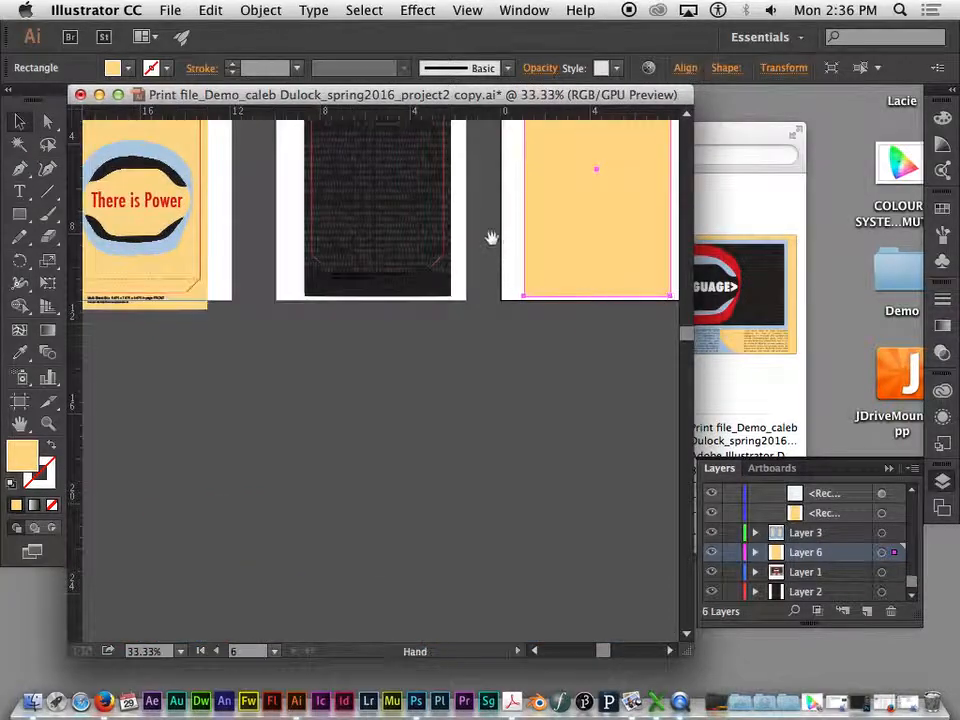
left_click_drag(491, 238, 345, 396)
key("v")
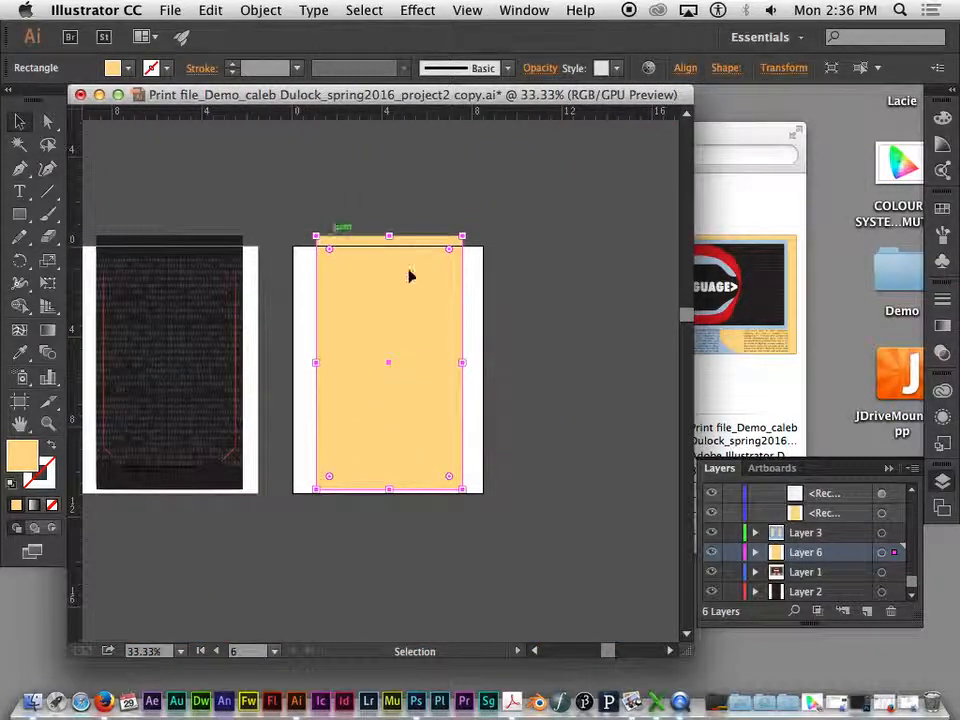
left_click(756, 552)
scroll(912, 588, "down", 1)
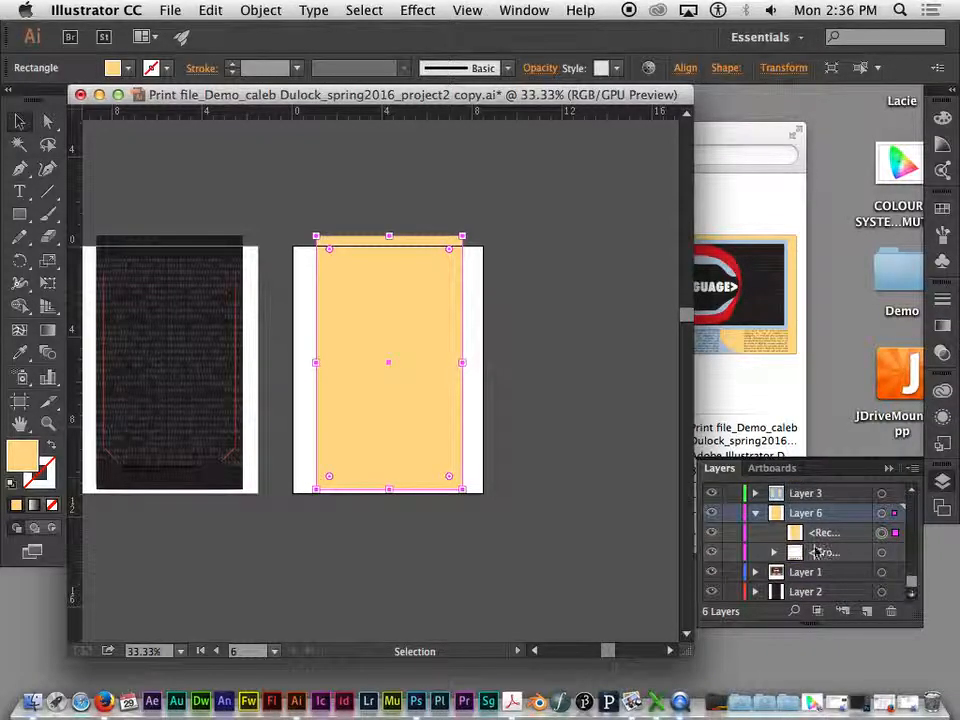
left_click(805, 535)
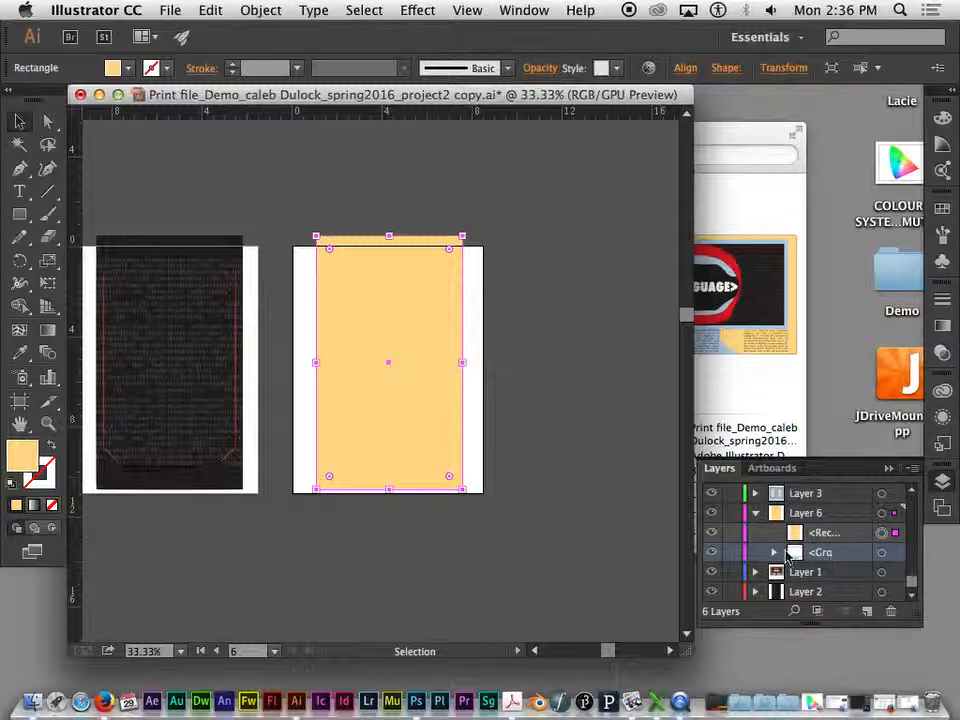
left_click_drag(825, 533, 824, 562)
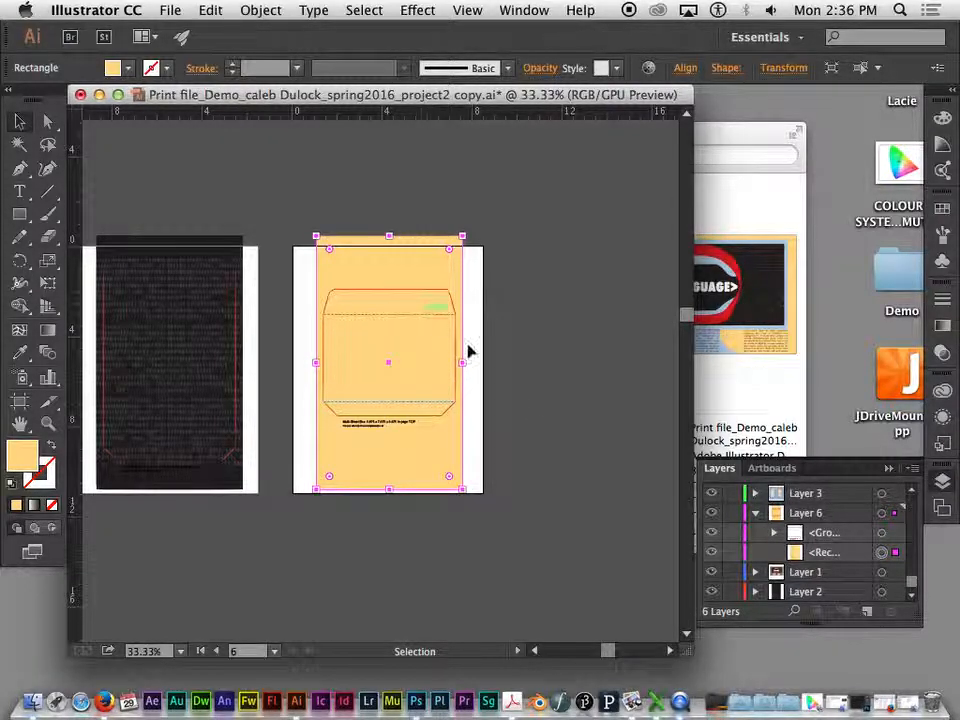
left_click(594, 412)
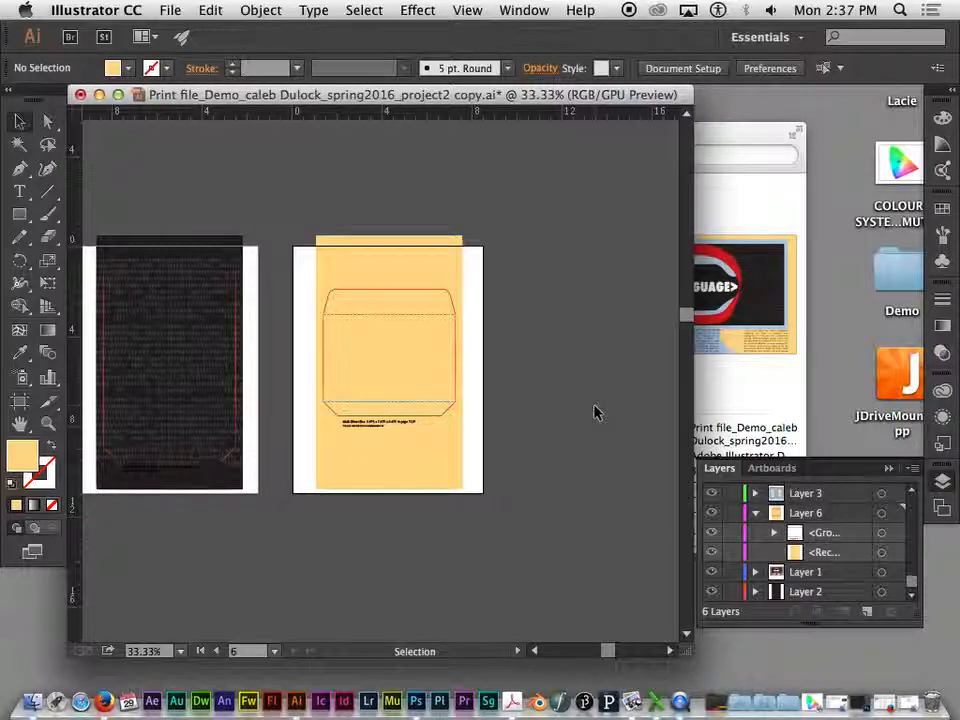
- Collapse the object lists of Layer 6 and Layer 4
left_click(757, 517)
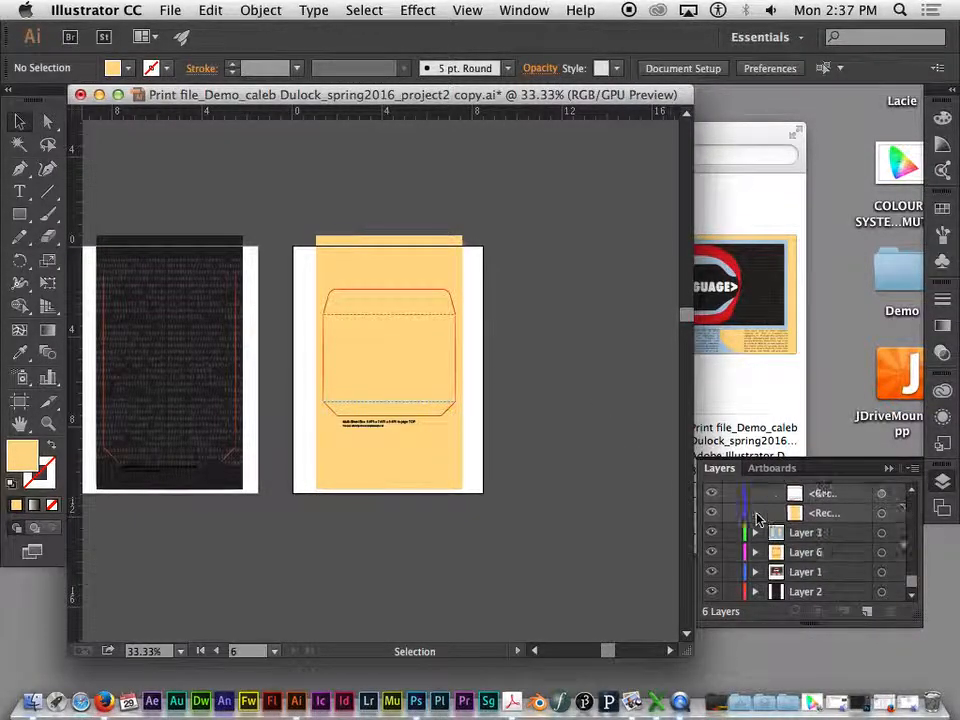
scroll(831, 546, "up", 10)
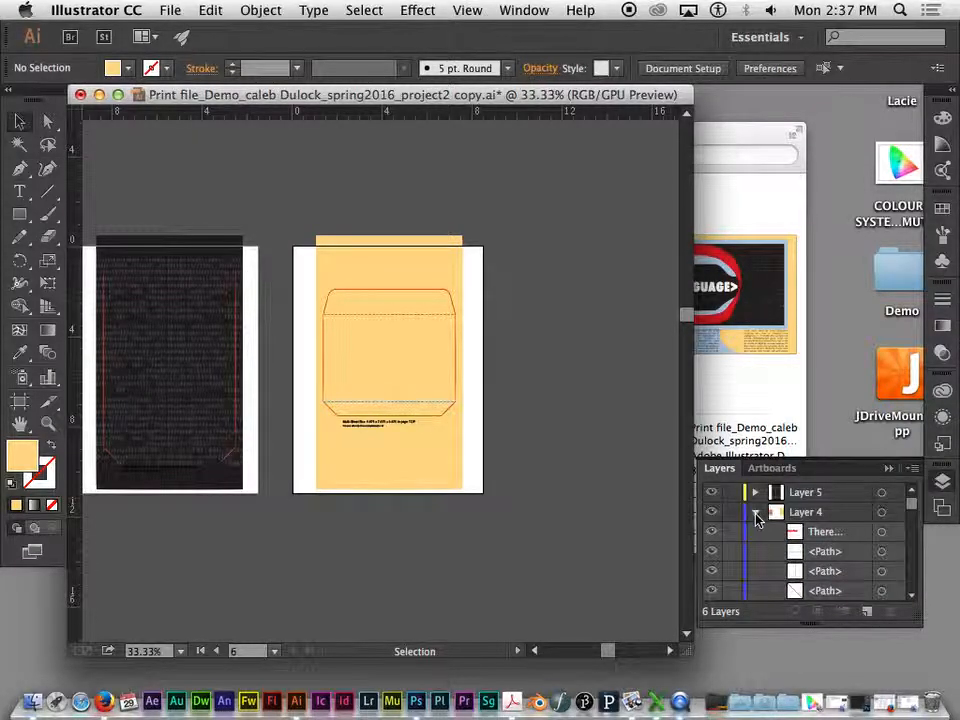
left_click(756, 514)
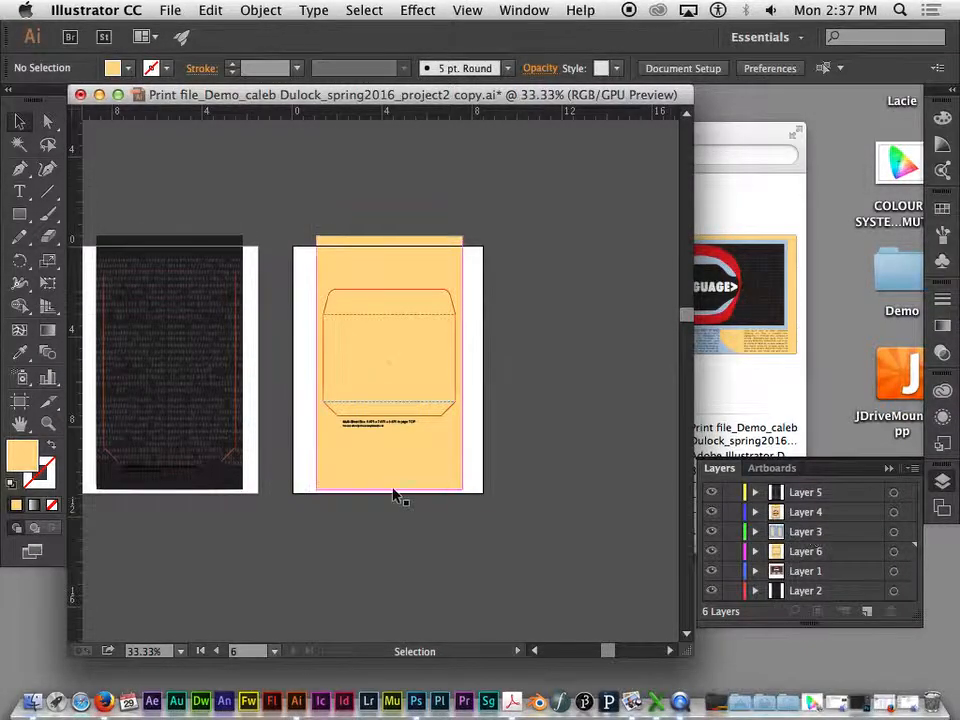
- Select the artwork on the artboards one after another to check which layer each piece belongs to
key("super+minus")
left_click_drag(394, 495, 610, 383)
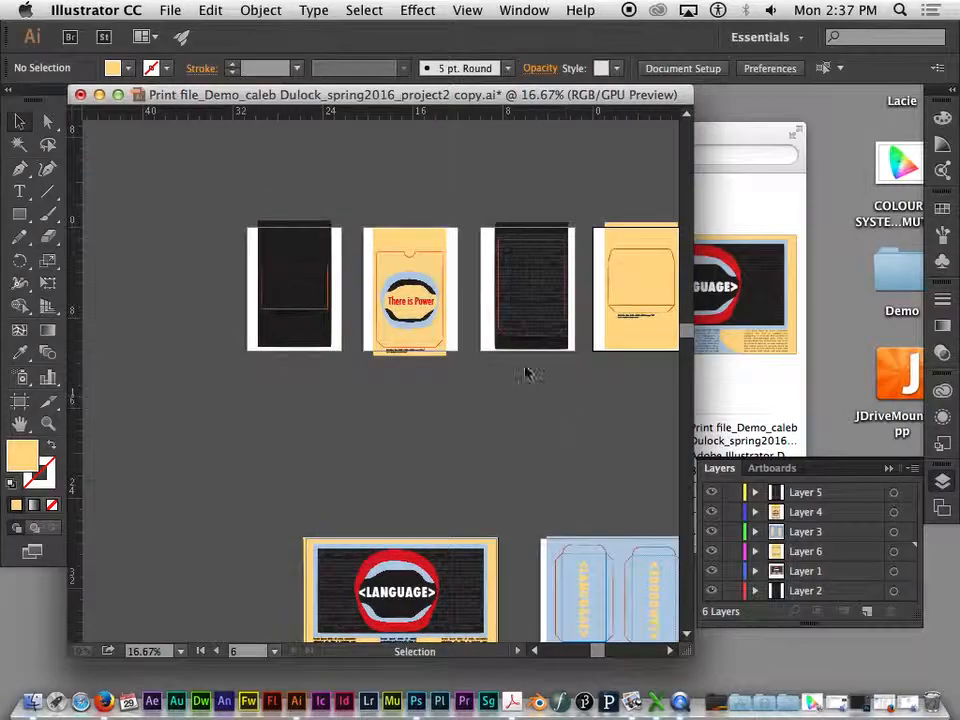
left_click_drag(221, 191, 352, 379)
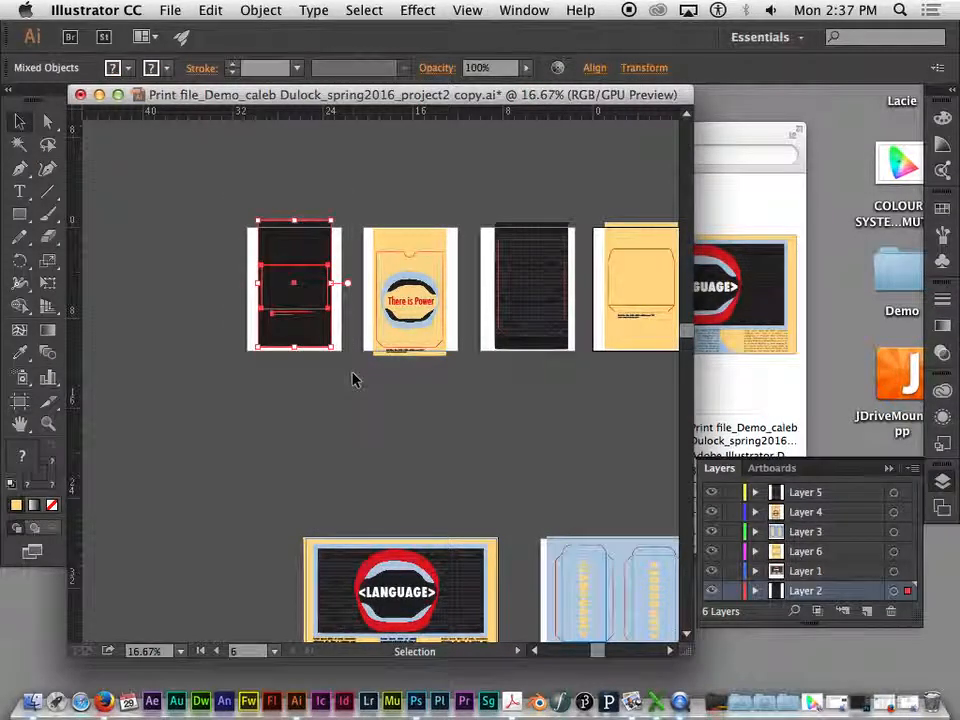
left_click_drag(418, 330, 460, 385)
left_click_drag(484, 214, 586, 380)
left_click_drag(591, 210, 615, 360)
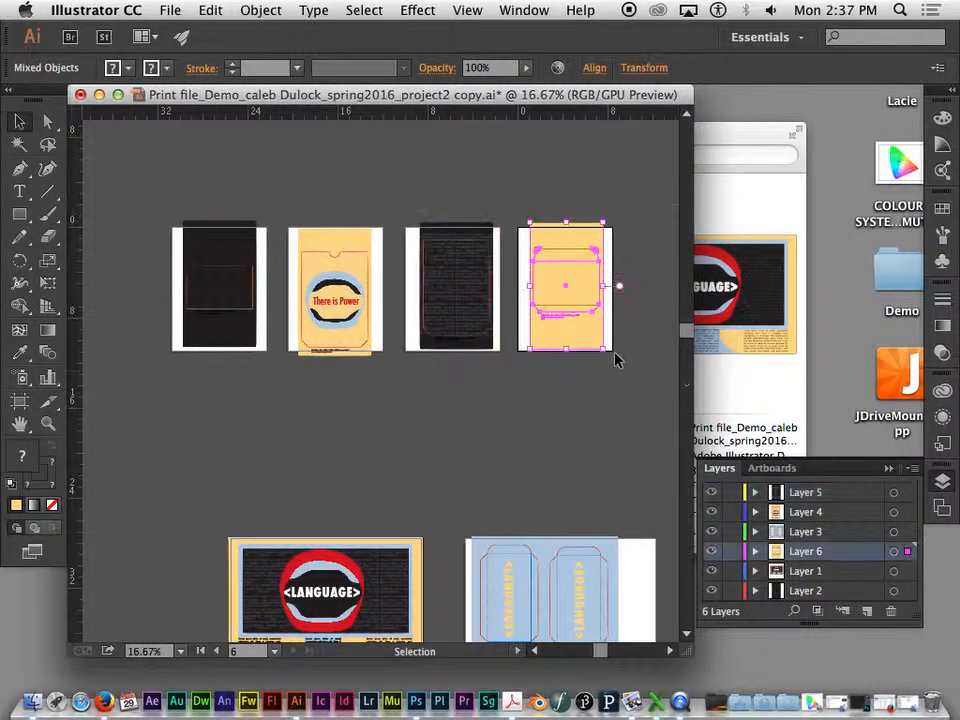
left_click(418, 461)
left_click_drag(418, 461, 398, 320)
left_click_drag(165, 379, 420, 558)
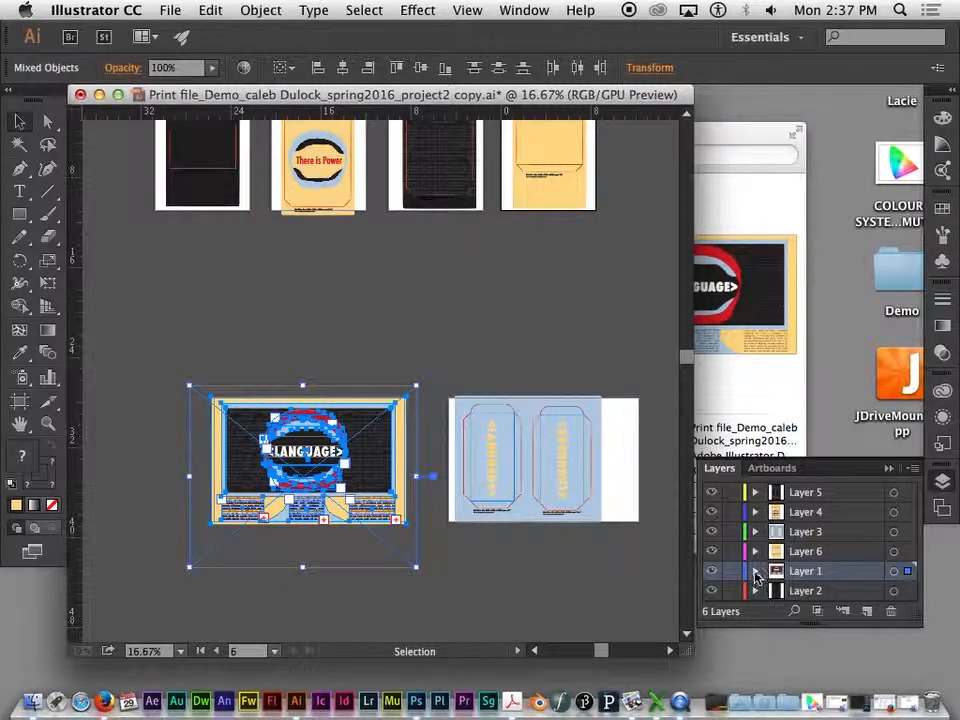
left_click(820, 531)
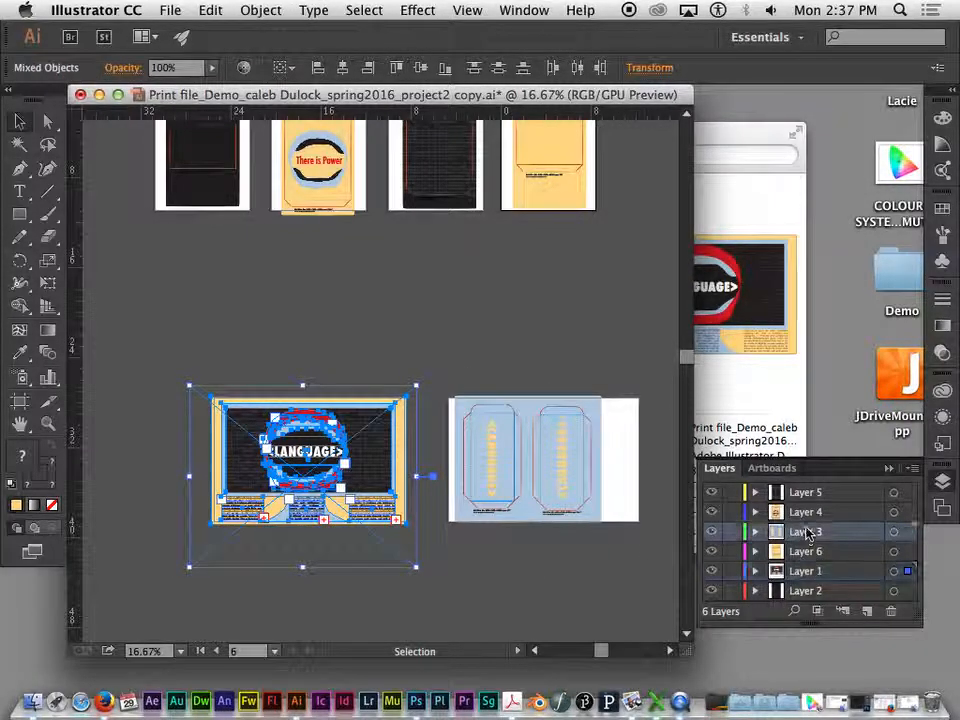
left_click(828, 492)
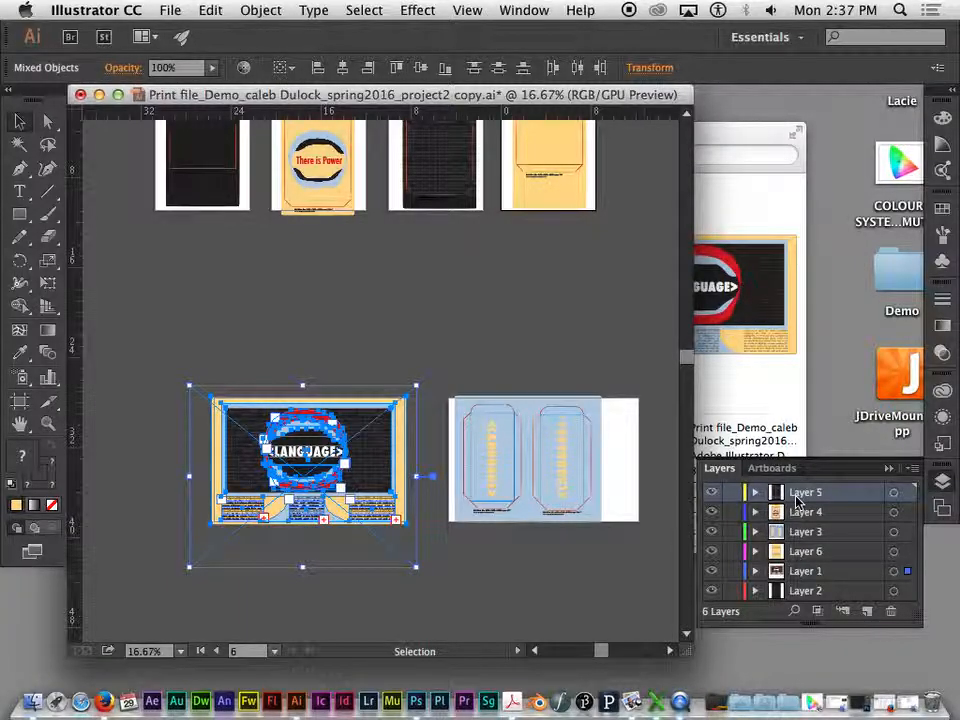
double_click(804, 493)
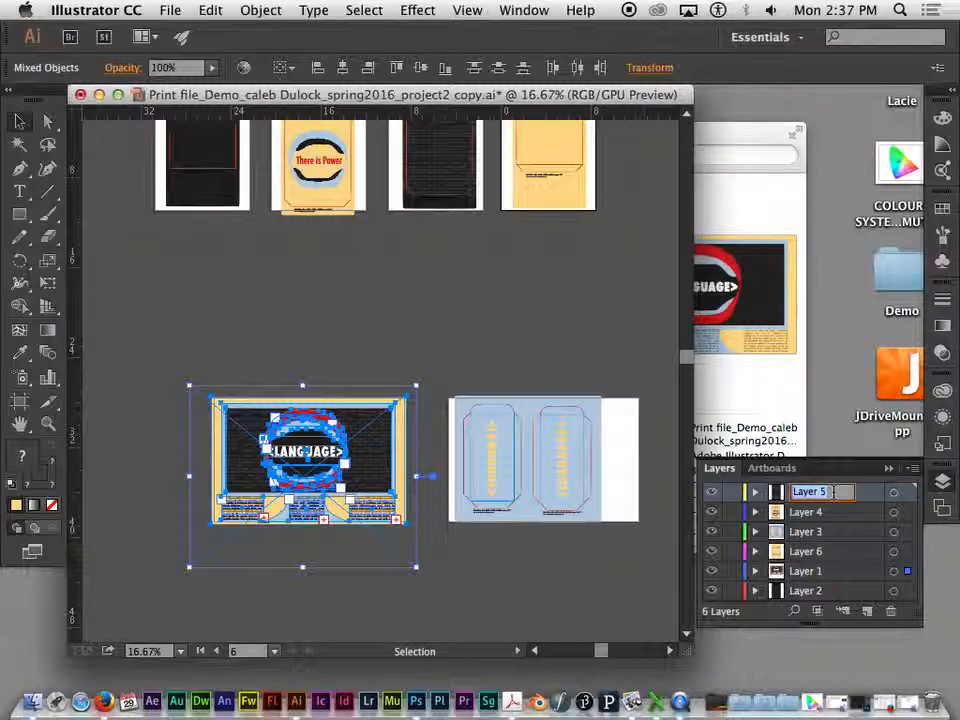
left_click(615, 354)
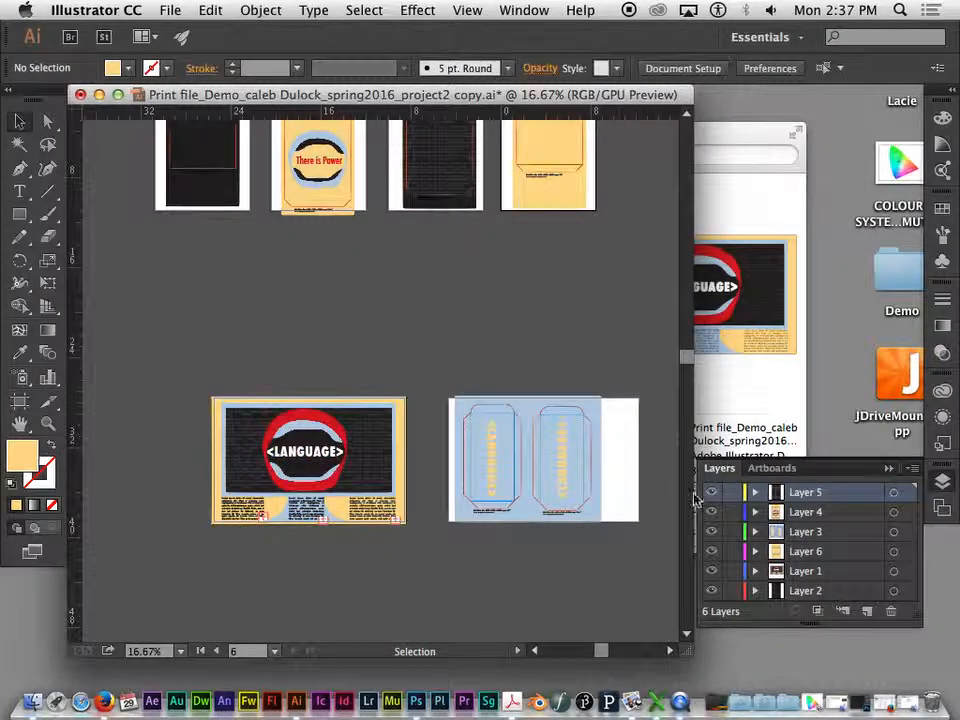
- Select Layer 3 and examine the caption beneath the second blue side template to identify that piece
left_click(790, 574)
scroll(498, 388, "up", 3)
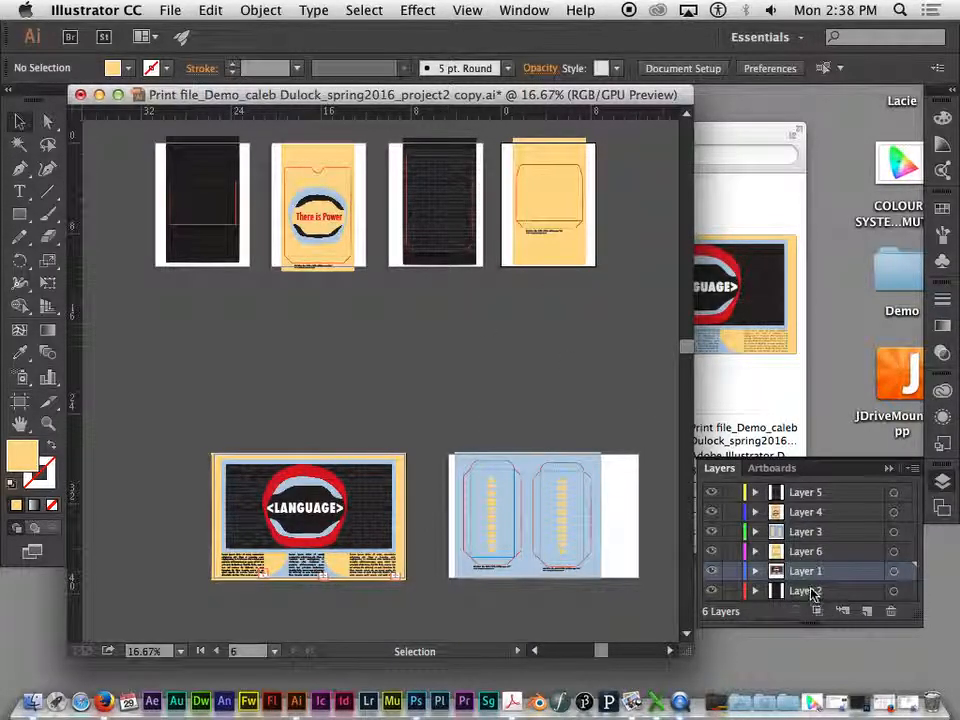
left_click(806, 541)
left_click(785, 531)
key("super+equal")
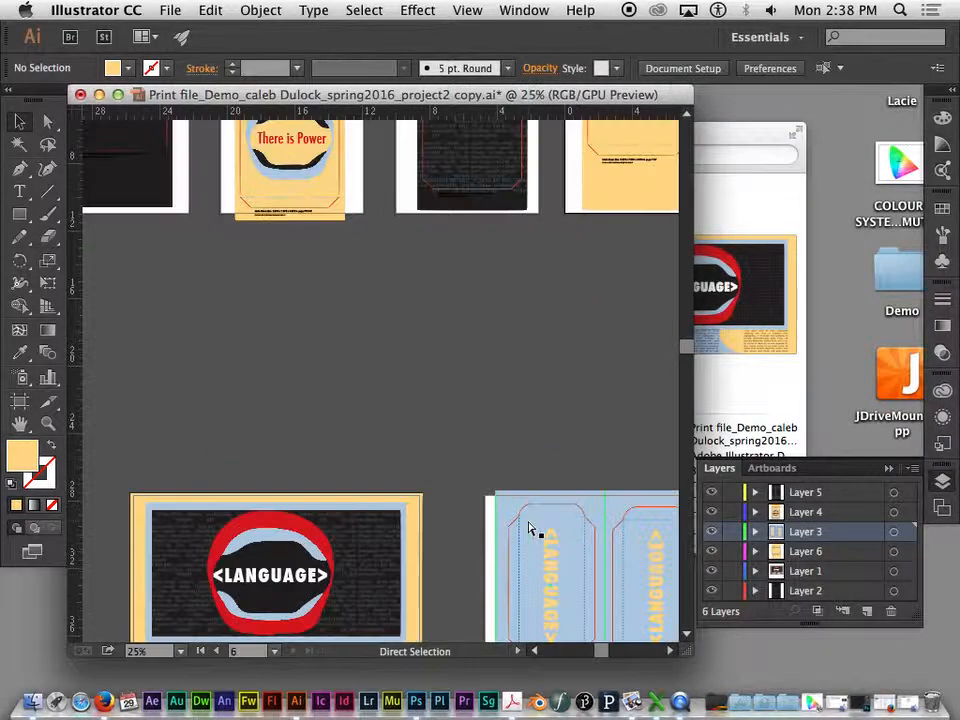
key("super+equal")
key("super+equal")
left_click_drag(604, 564, 186, 130)
left_click_drag(458, 380, 234, 88)
left_click_drag(491, 394, 281, 216)
left_click_drag(521, 275, 388, 296)
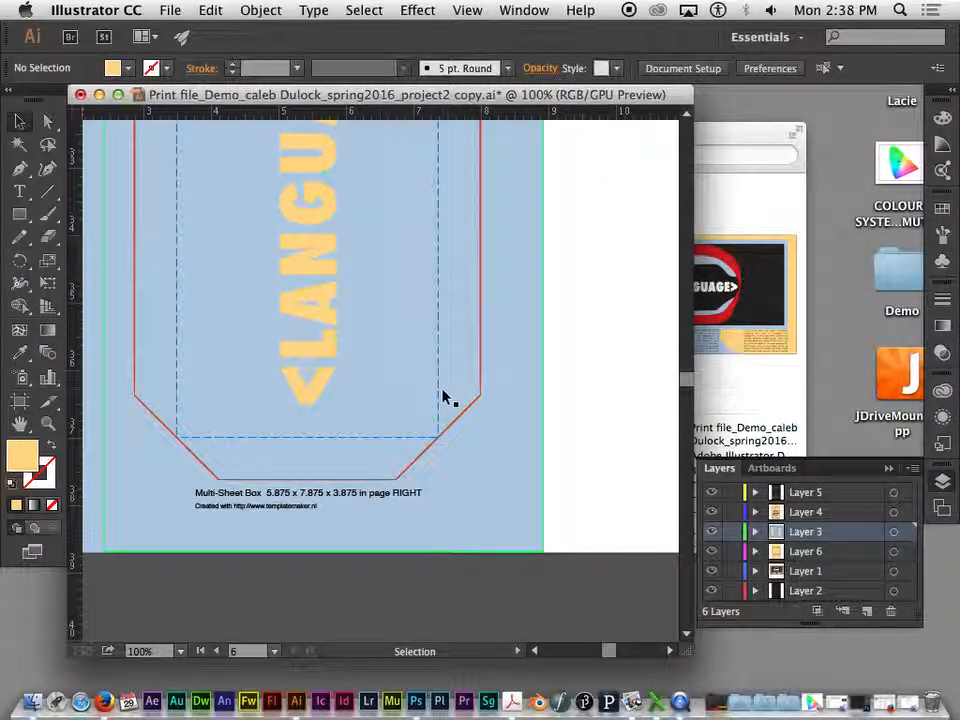
key("super+equal")
scroll(446, 403, "down", 5)
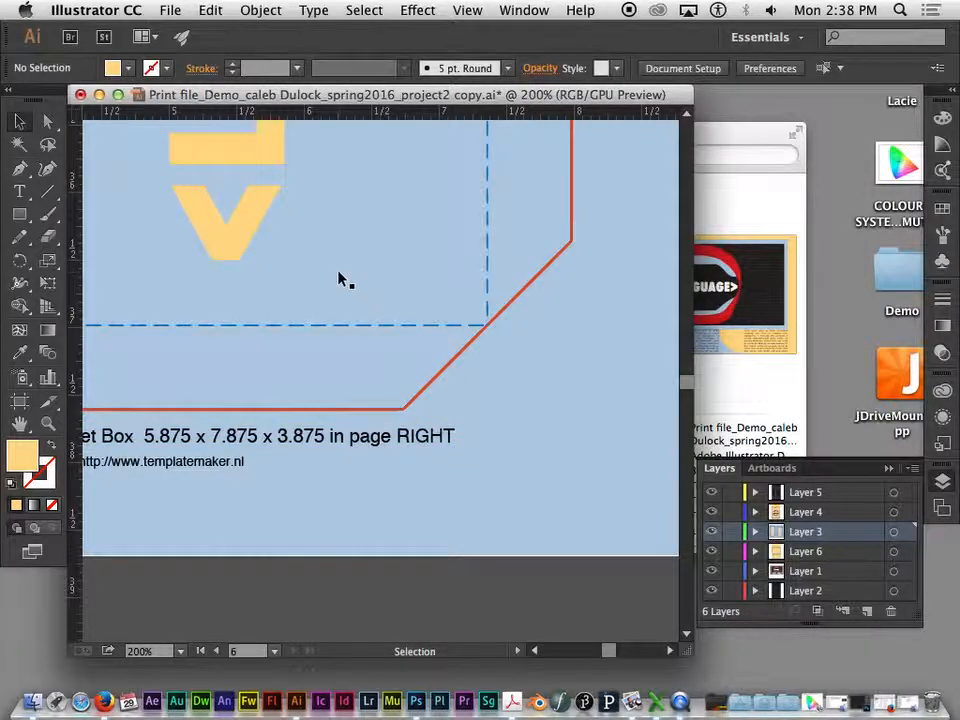
- Read the caption beneath the first blue side template and rename Layer 3 for the right and left pieces
key("super+minus")
key("super+minus")
key("super+minus")
left_click_drag(343, 279, 551, 266)
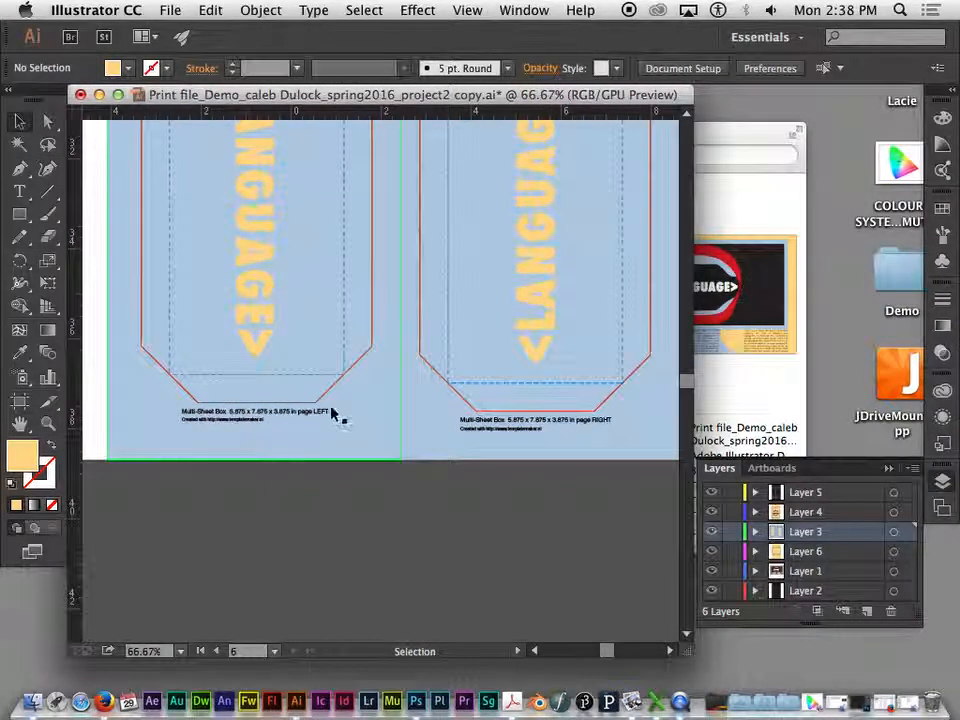
key("super+equal")
key("super+equal")
key("super+equal")
left_click_drag(311, 441, 422, 358)
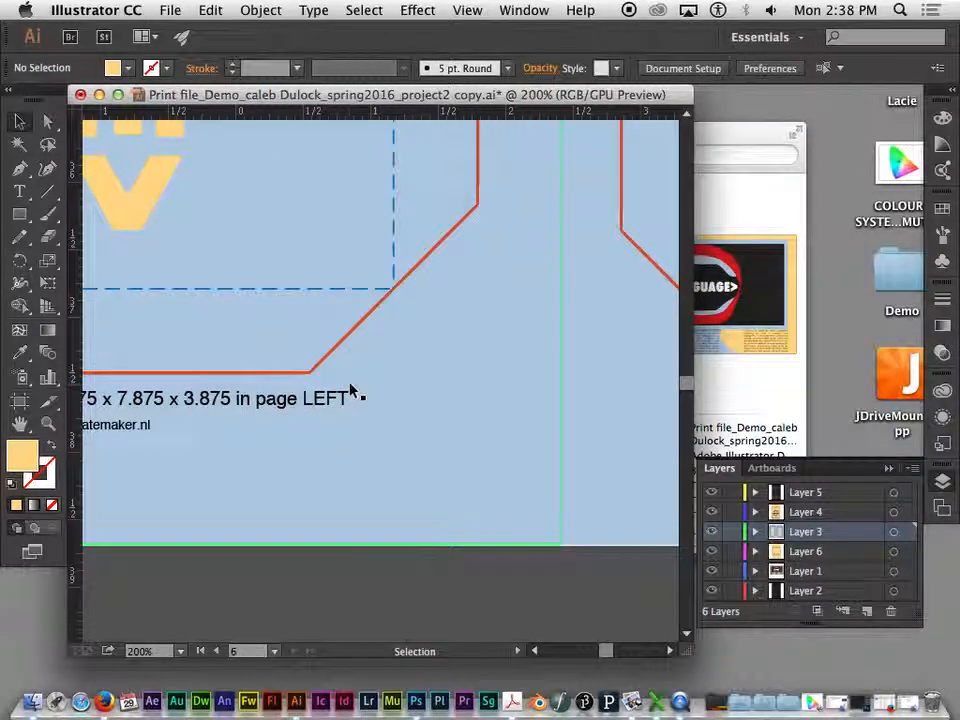
key("super+minus")
key("super+minus")
key("super+minus")
key("super+minus")
left_click_drag(568, 317, 520, 413)
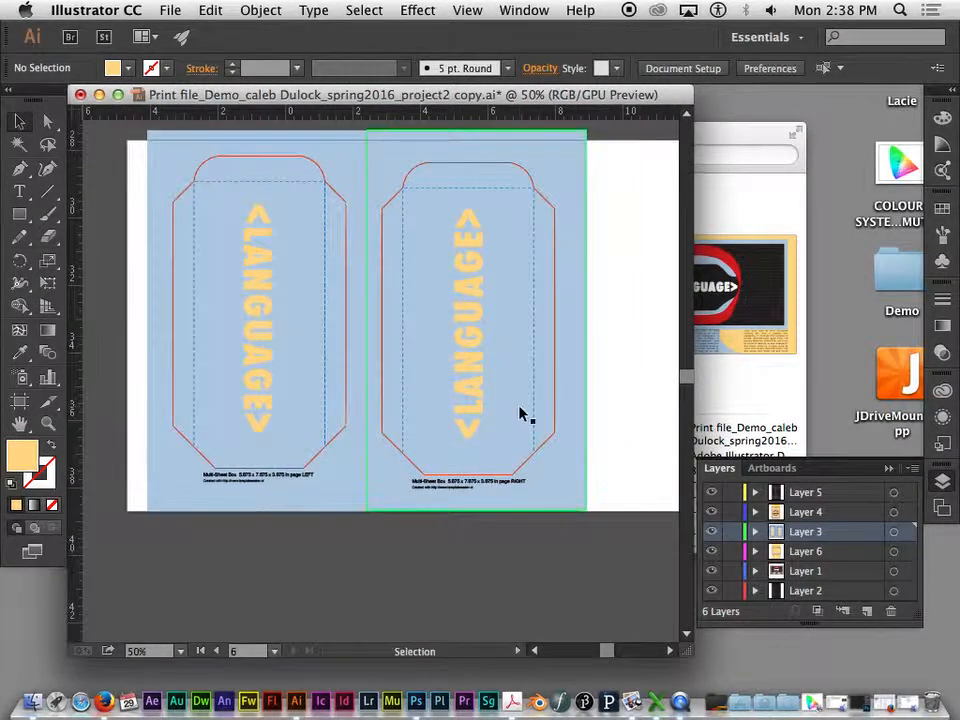
key("super+minus")
left_click_drag(559, 352, 549, 411)
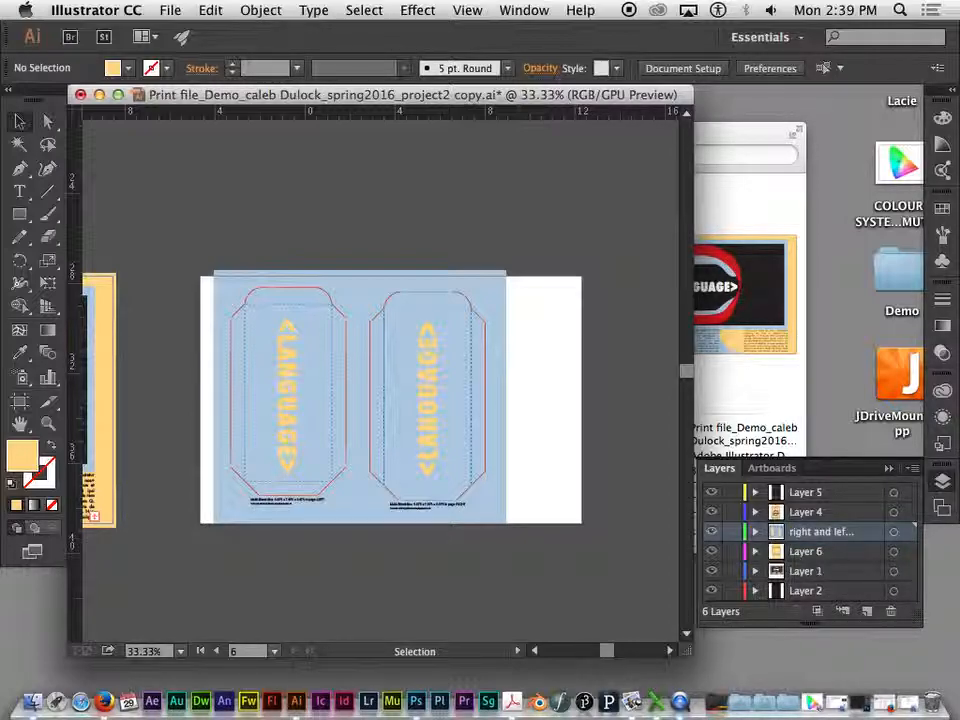
- Target Layer 4 to find the artwork it contains among the artboards, and clear the selection
left_click(805, 513)
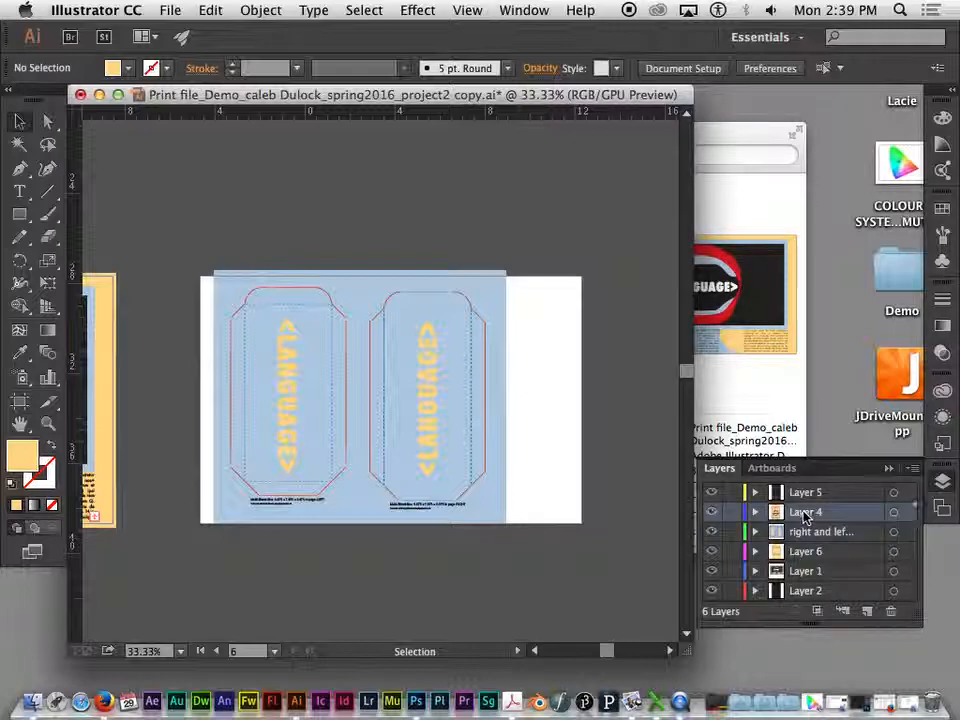
key("super+minus")
key("super+minus")
left_click_drag(476, 493, 607, 523)
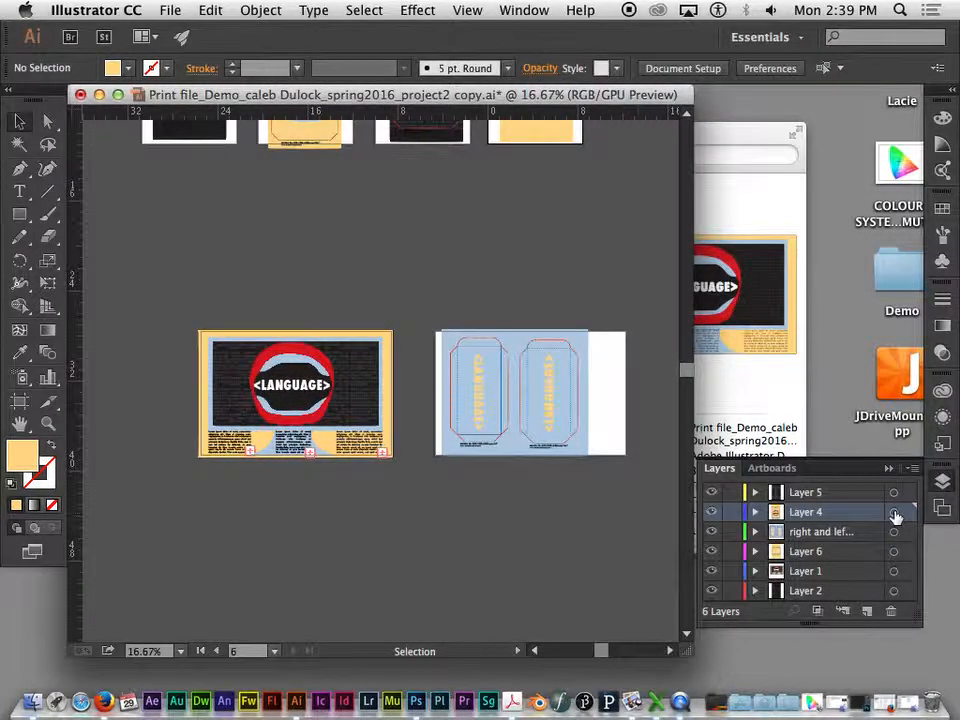
left_click(894, 512)
left_click_drag(407, 186, 399, 369)
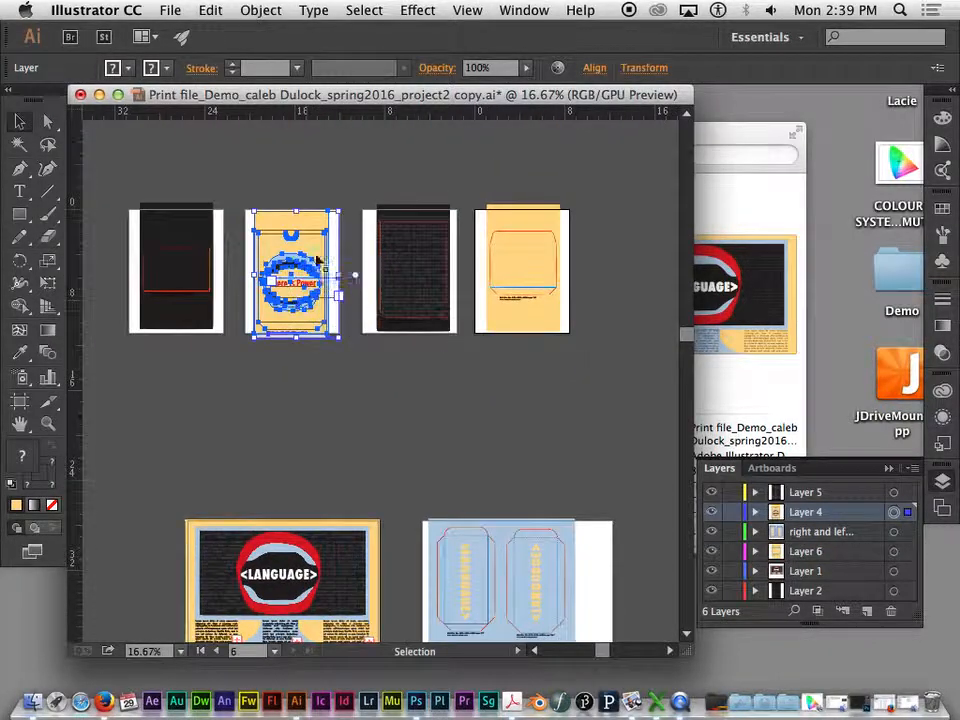
left_click(298, 356)
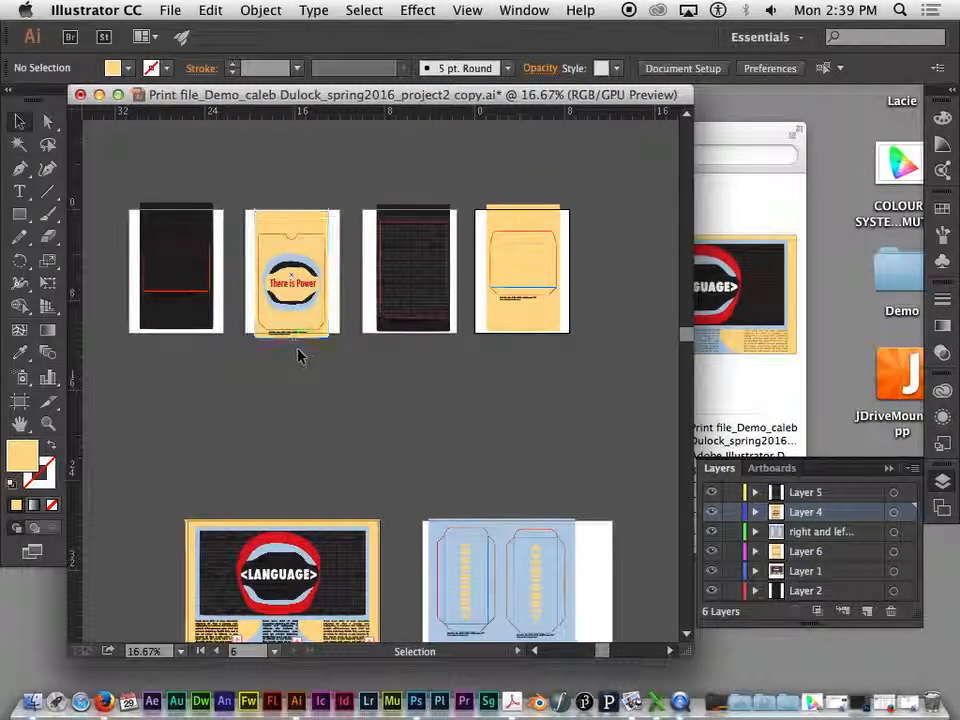
- Read the caption under the "There is Power" template and rename Layer 4 as front
key("super+equal")
key("super+equal")
left_click_drag(253, 321, 493, 467)
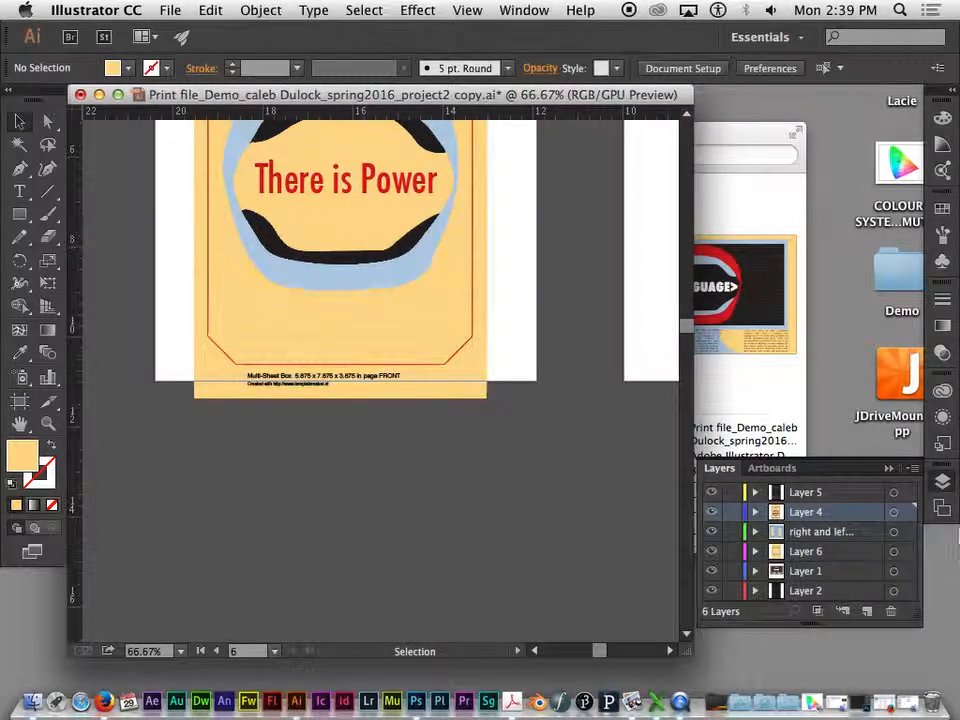
double_click(803, 513)
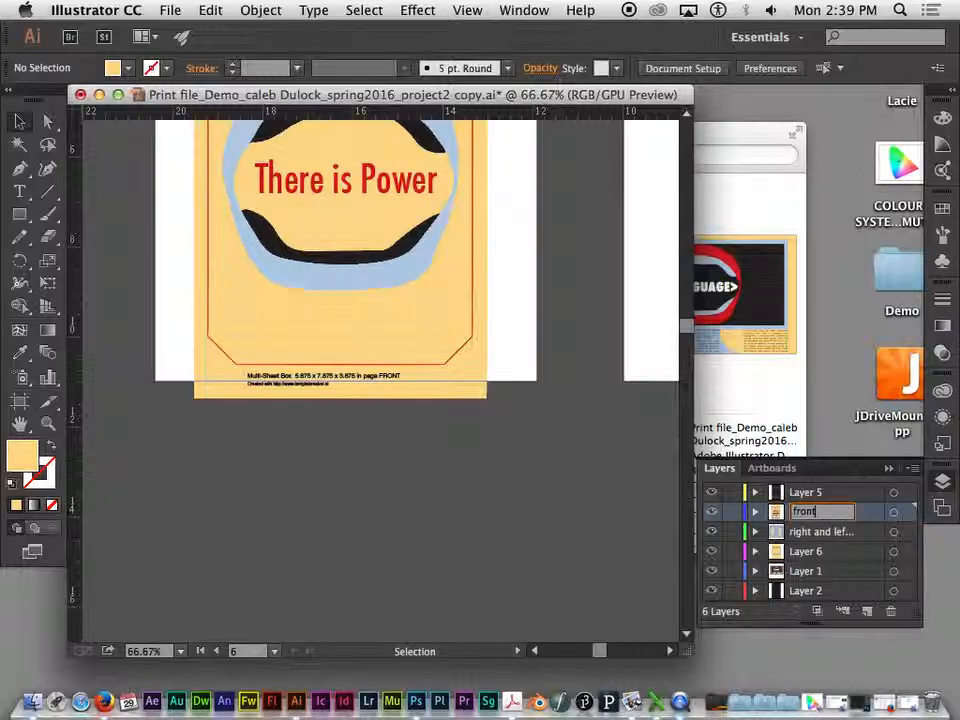
- Confirm the front layer's name and target Layer 5 to find its artwork among the artboards
left_click(811, 494)
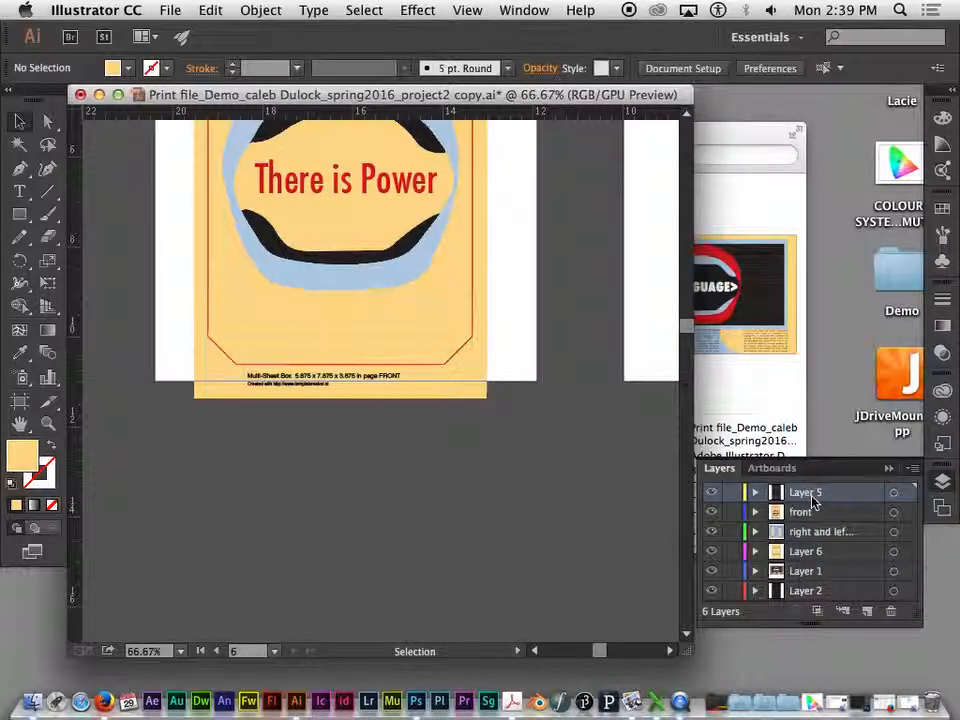
key("super+minus")
key("super+minus")
key("super+minus")
left_click_drag(595, 474, 581, 540)
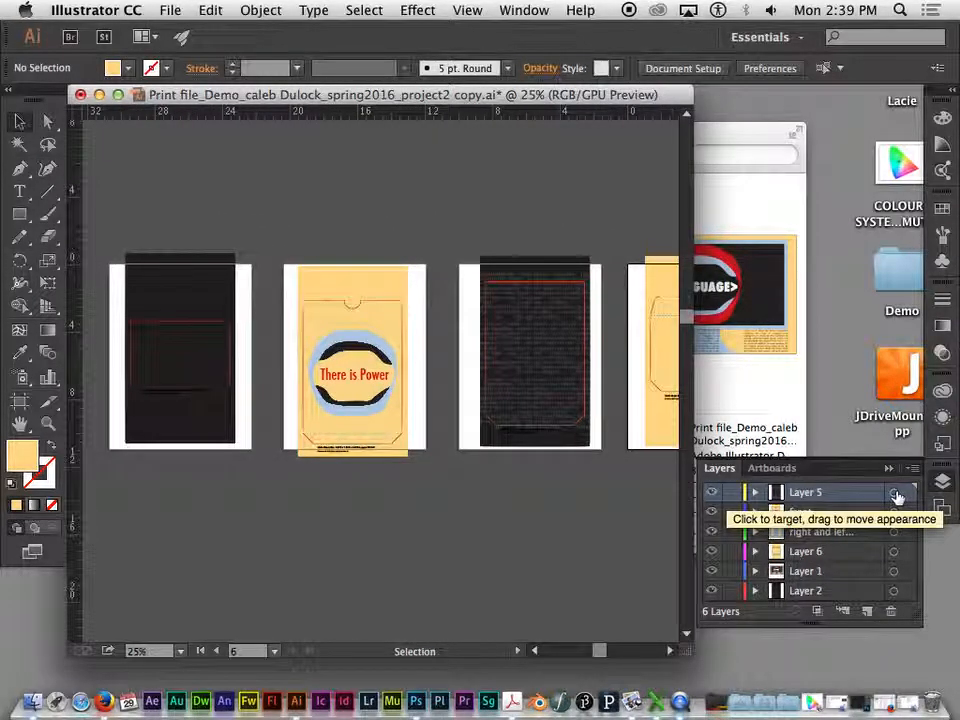
left_click(896, 497)
left_click(894, 511)
left_click(894, 493)
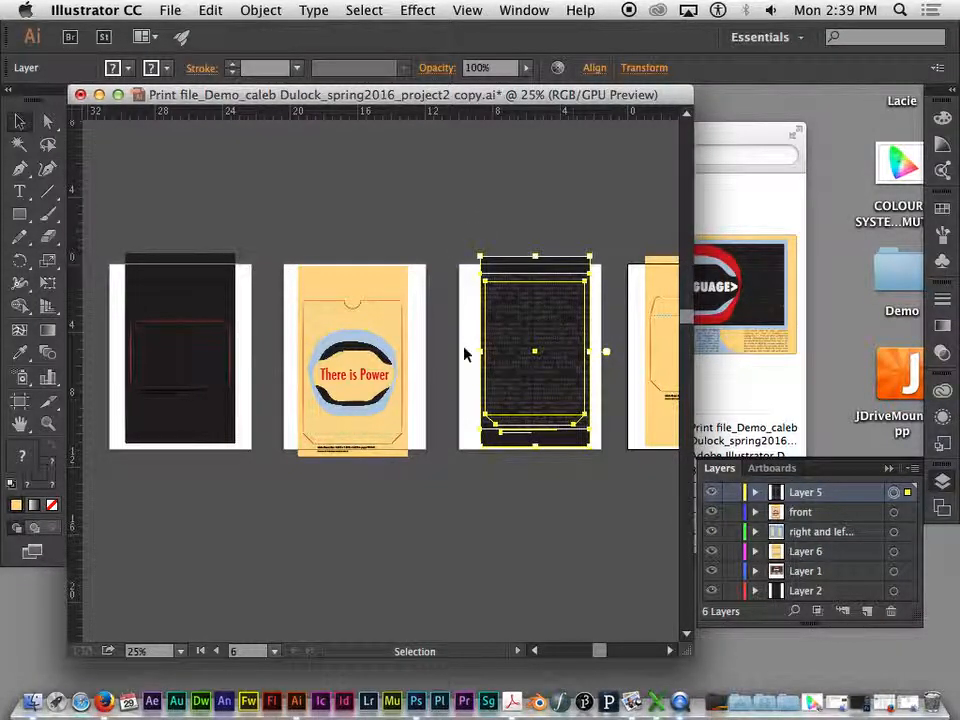
- Read the caption beneath the black code-text template and rename Layer 5 as Back
key("super+equal")
key("super+equal")
left_click_drag(570, 482, 409, 431)
left_click(409, 431)
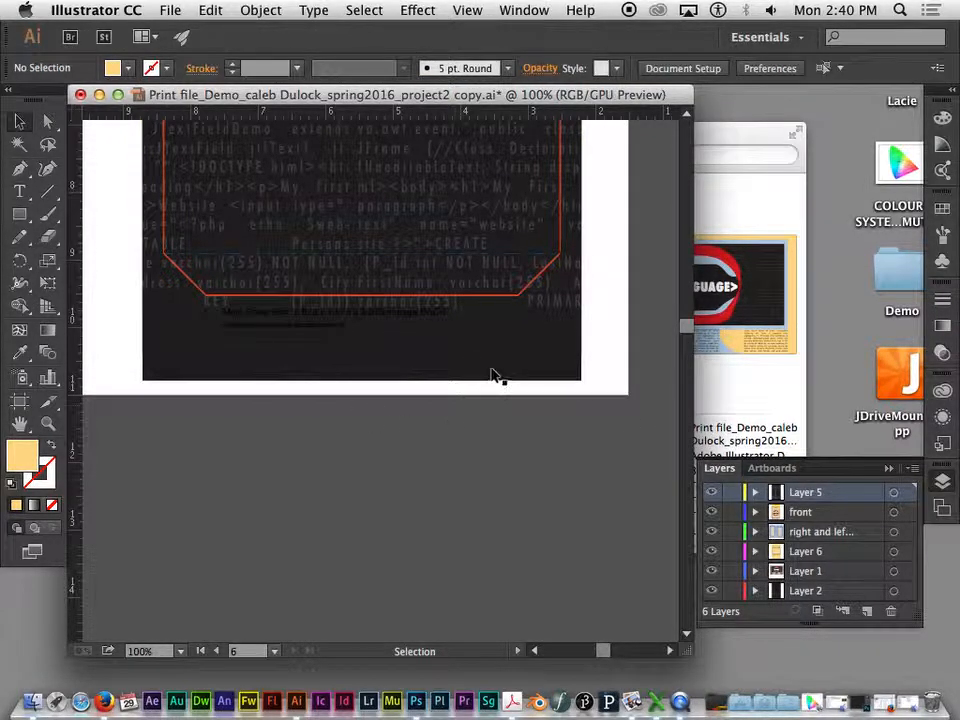
double_click(805, 492)
type("Back")
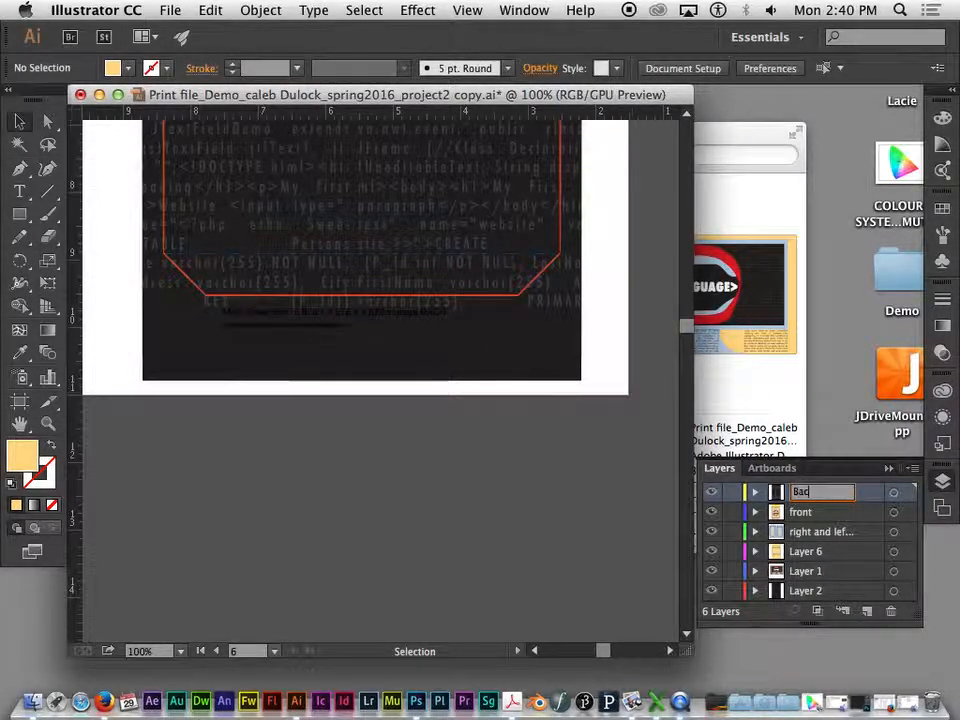
key("Return")
- Select Layer 2, read the caption beneath the plain black template, and rename the layer as Bottom
left_click(810, 596)
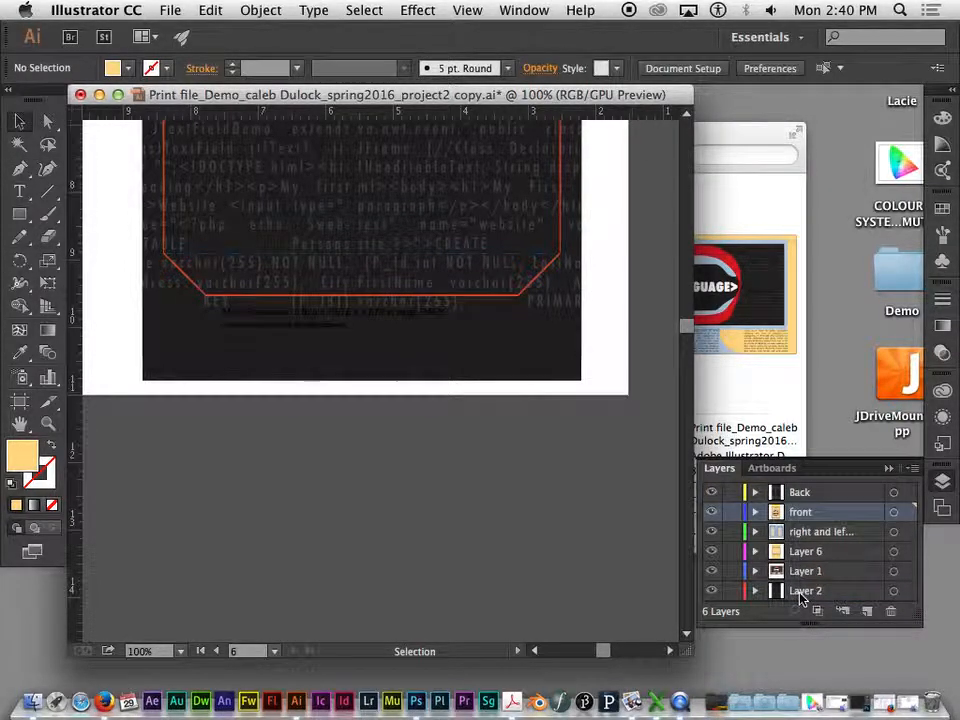
key("space")
left_click_drag(158, 390, 655, 402)
left_click_drag(150, 350, 622, 350)
left_click_drag(226, 332, 658, 476)
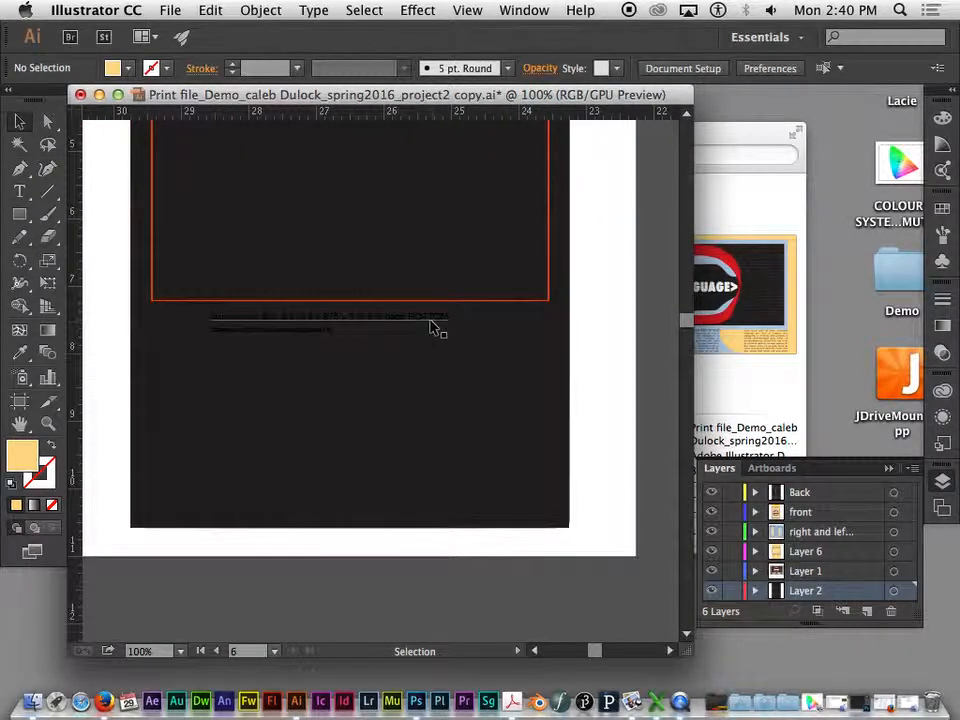
double_click(806, 591)
type("Bottom")
key("Return")
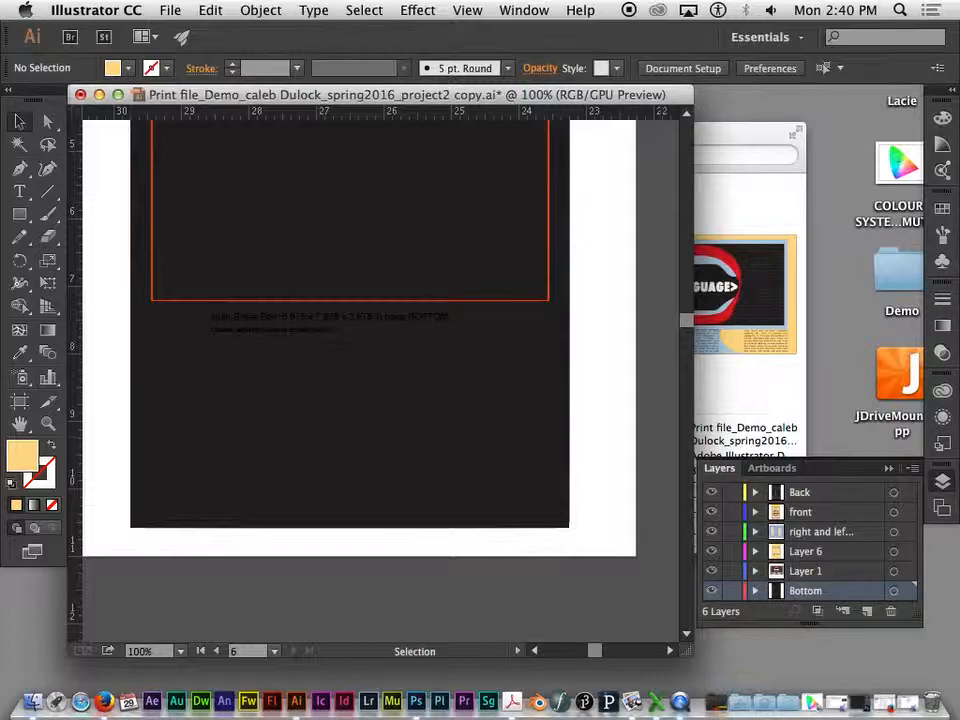
- Select Layer 6, check the caption on the plain yellow template, and rename the layer as Top
left_click(802, 552)
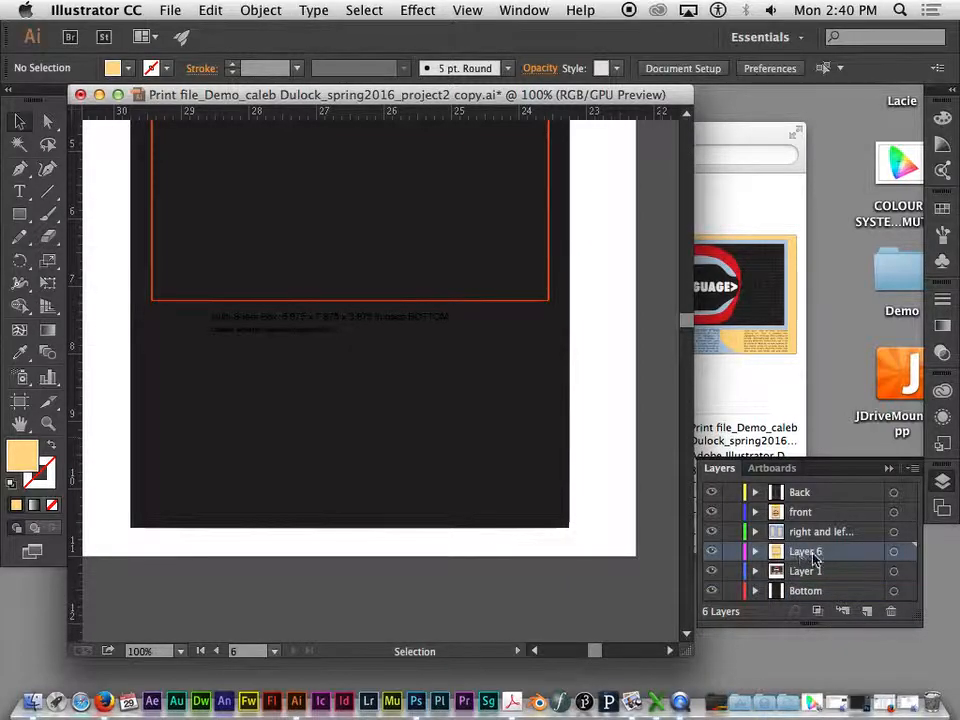
key("super+minus")
key("super+minus")
key("super+minus")
key("super+minus")
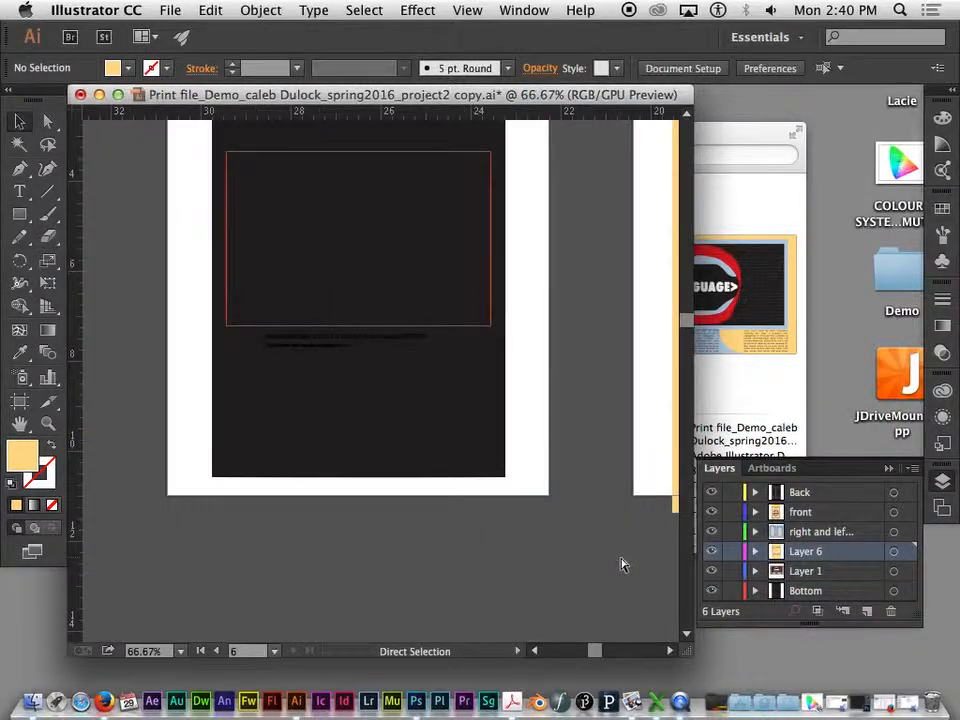
left_click_drag(629, 557, 289, 564)
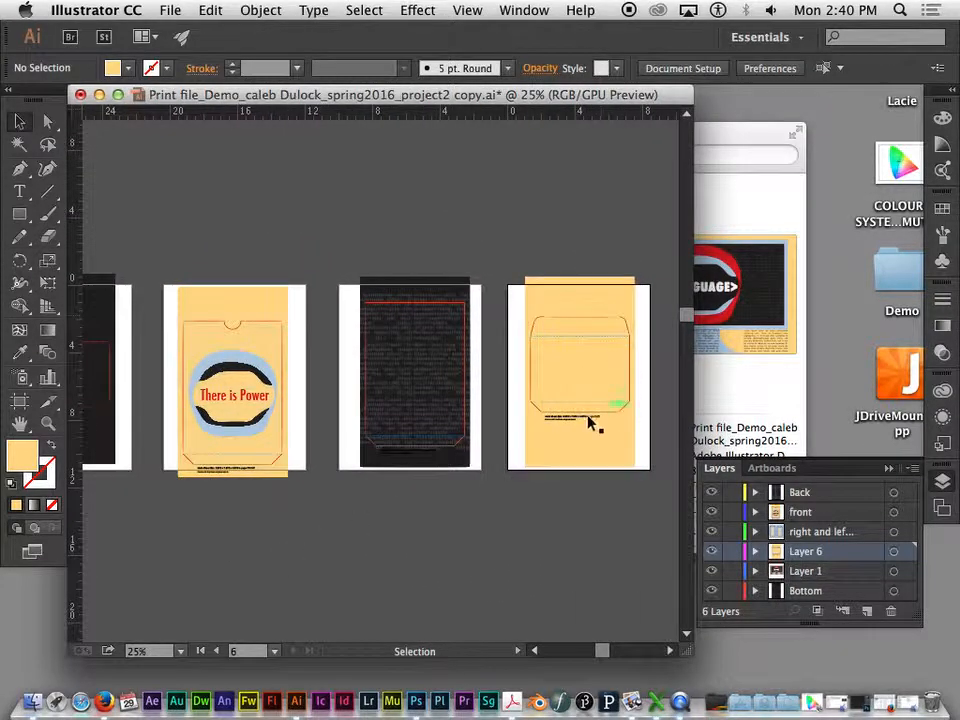
double_click(800, 552)
type("Top")
key("Return")
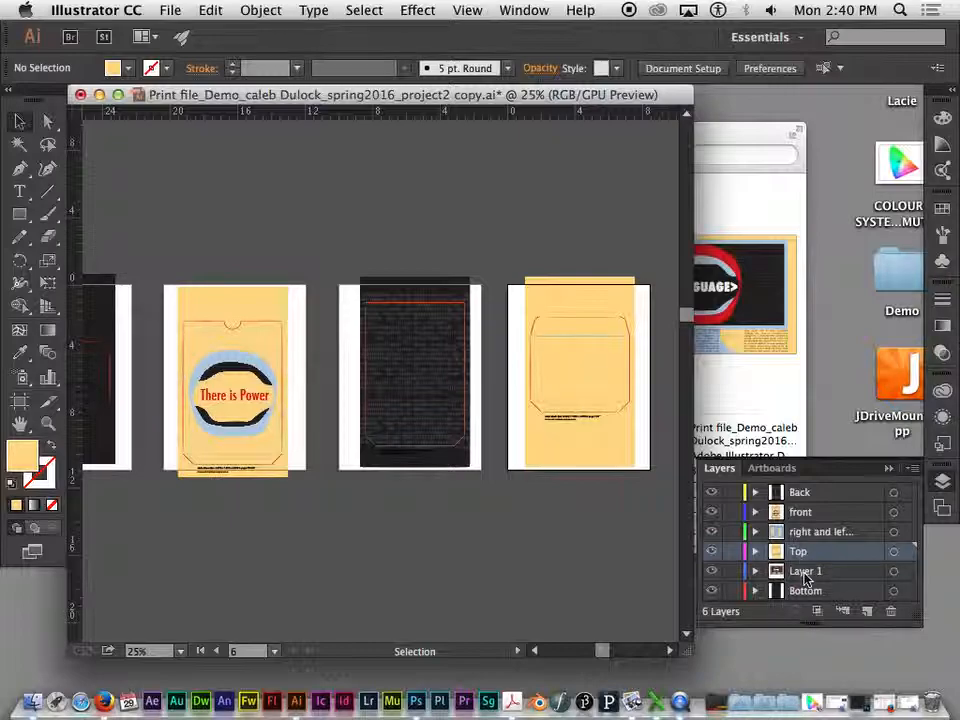
- Locate the large LANGUAGE artwork and rename Layer 1 as Poster
left_click(806, 573)
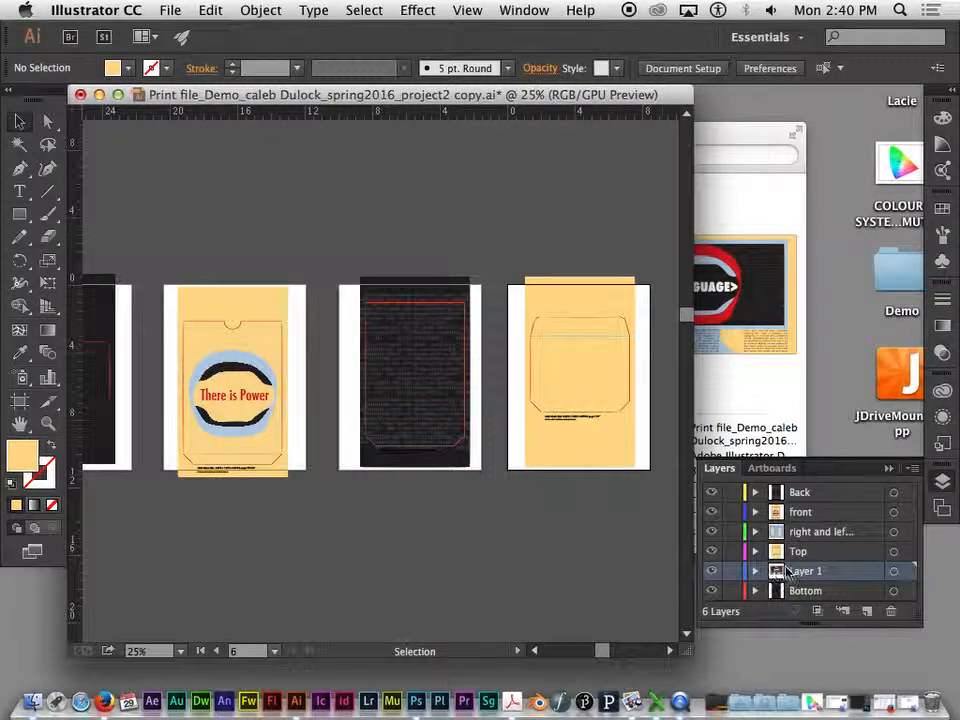
left_click_drag(551, 568, 669, 206)
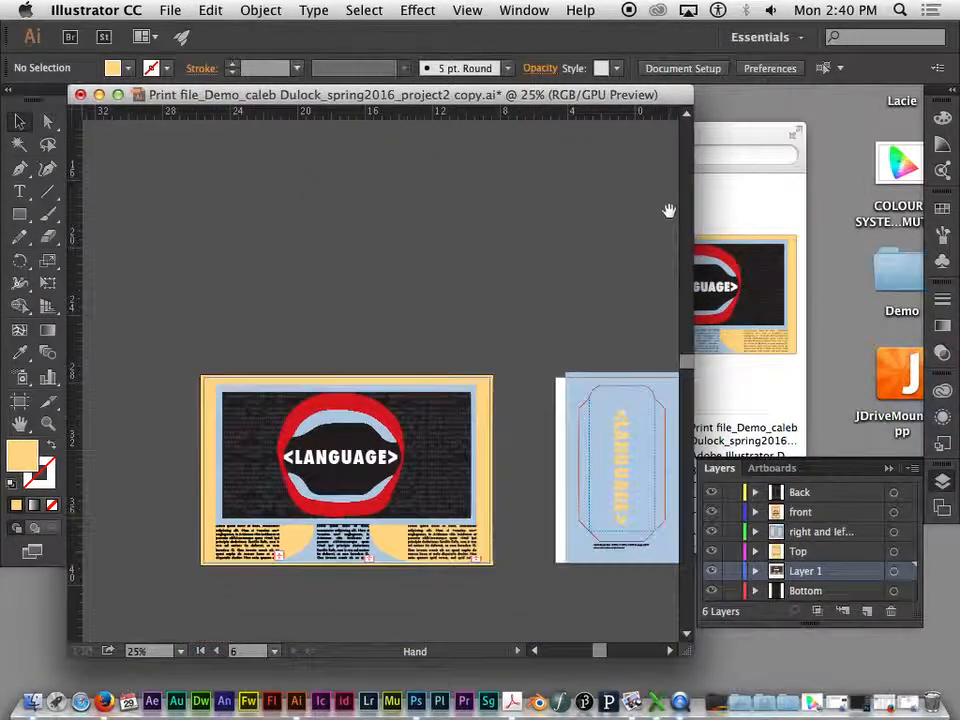
type("Poster")
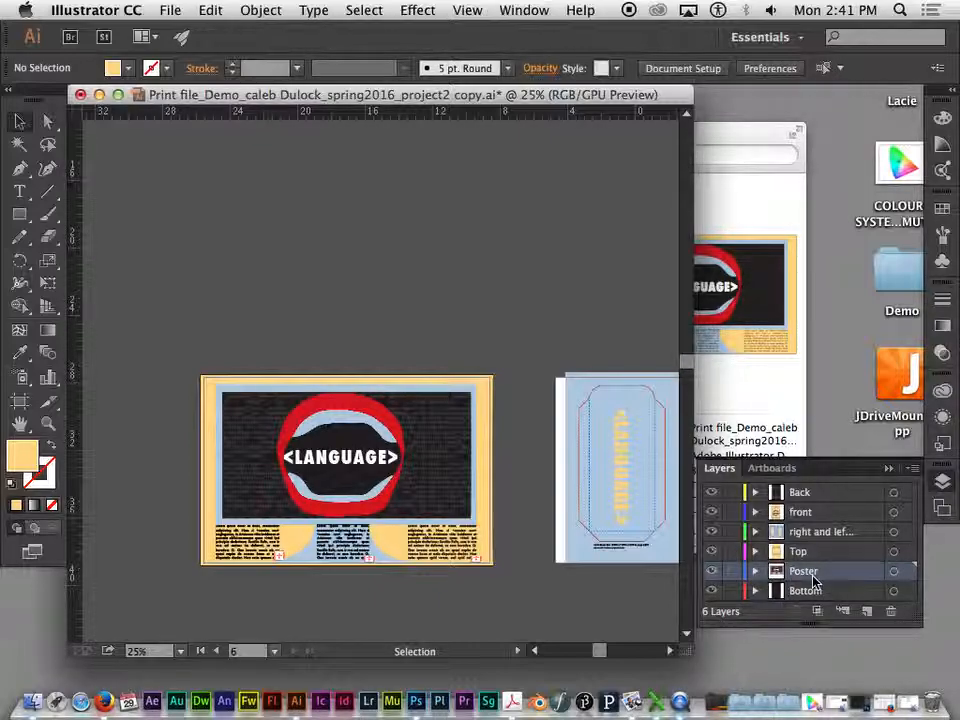
- Bring all artboards into view and switch the document to Outline display
left_click_drag(514, 341, 422, 333)
key("super+minus")
key("super+minus")
key("super+minus")
left_click_drag(521, 263, 572, 351)
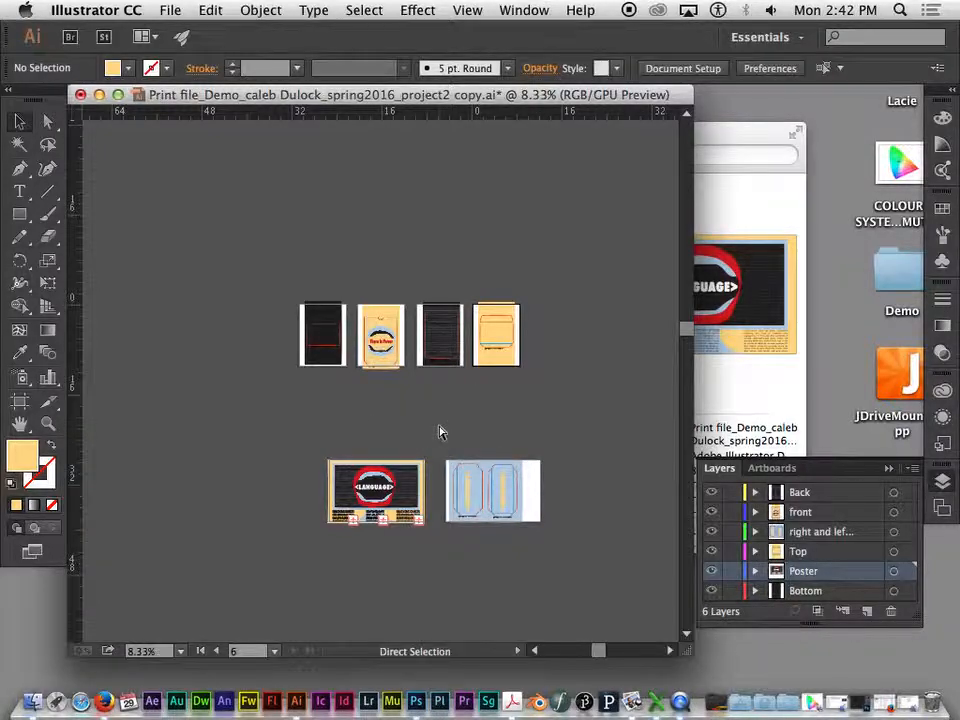
key("super+equal")
left_click_drag(579, 433, 500, 411)
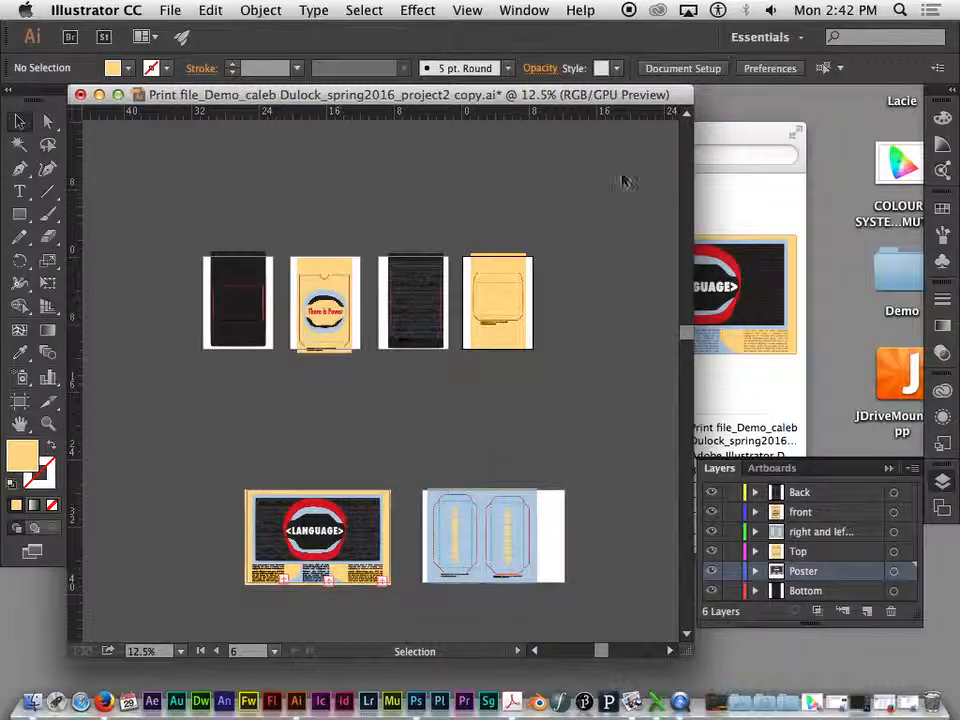
left_click(480, 11)
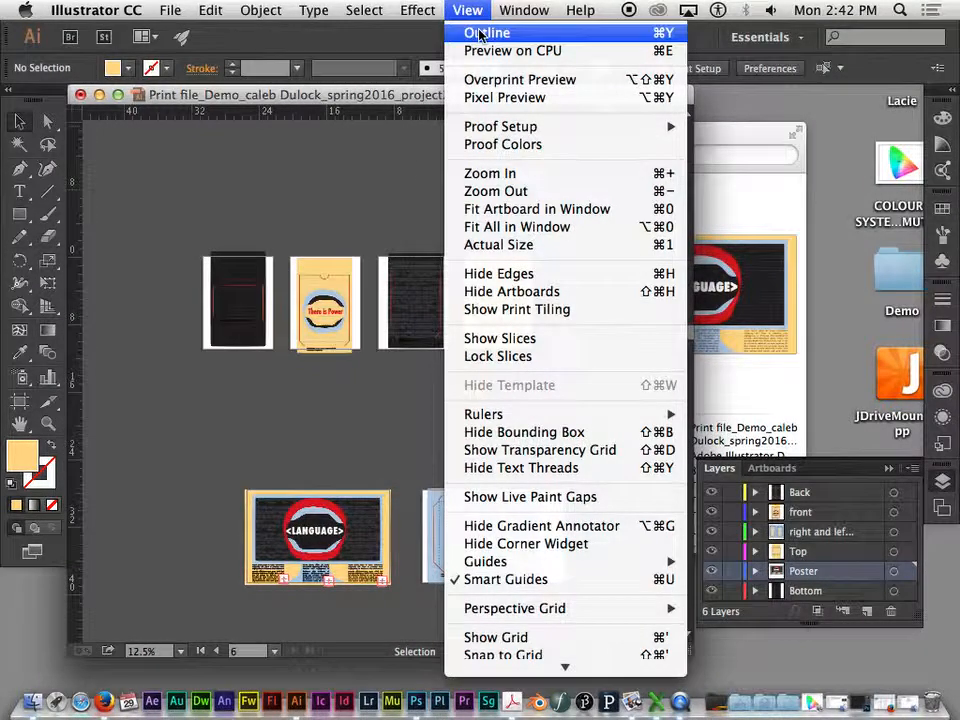
left_click(492, 32)
- Examine the outlines across all artboards for stray or hidden objects outside the intended artwork
key("space")
left_click_drag(563, 376, 545, 302)
key("super+minus")
key("super+minus")
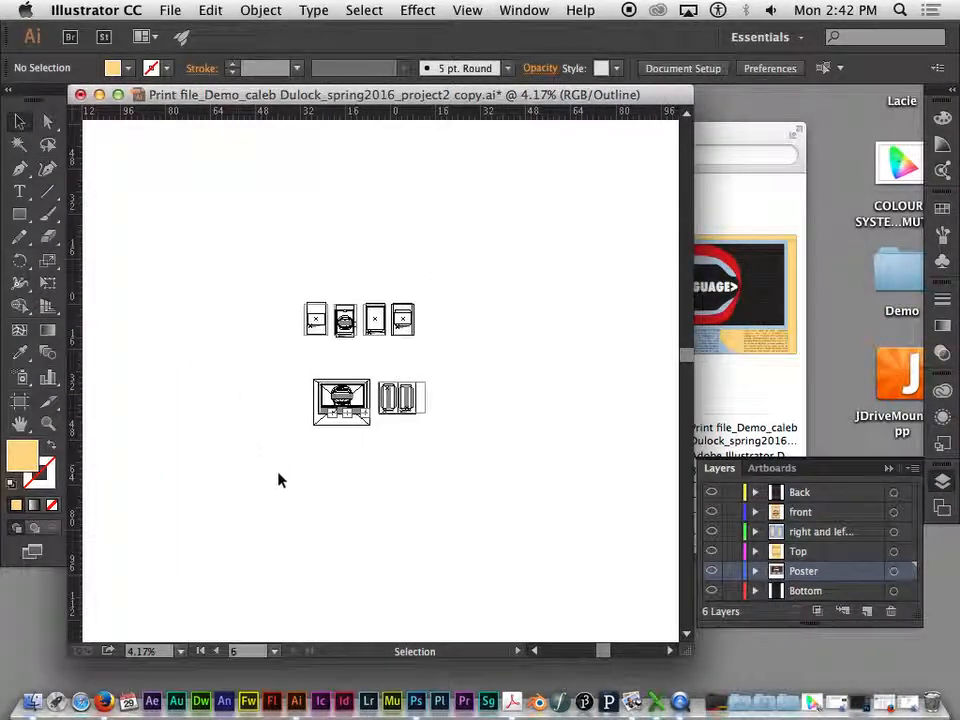
key("super+equal")
key("super+equal")
key("super+equal")
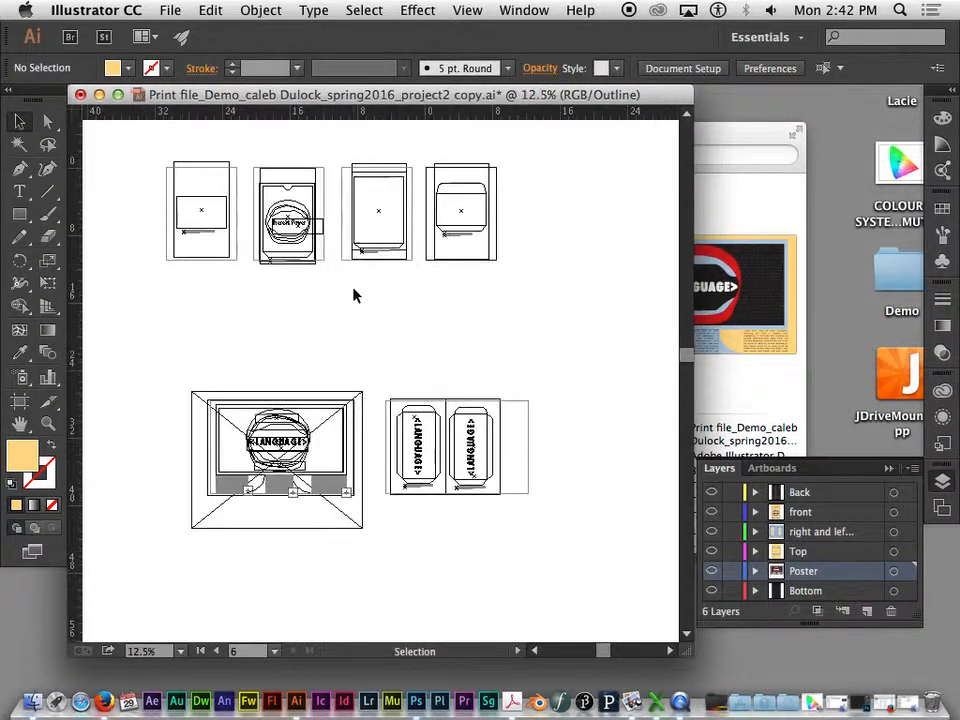
key("space")
left_click_drag(495, 300, 499, 366)
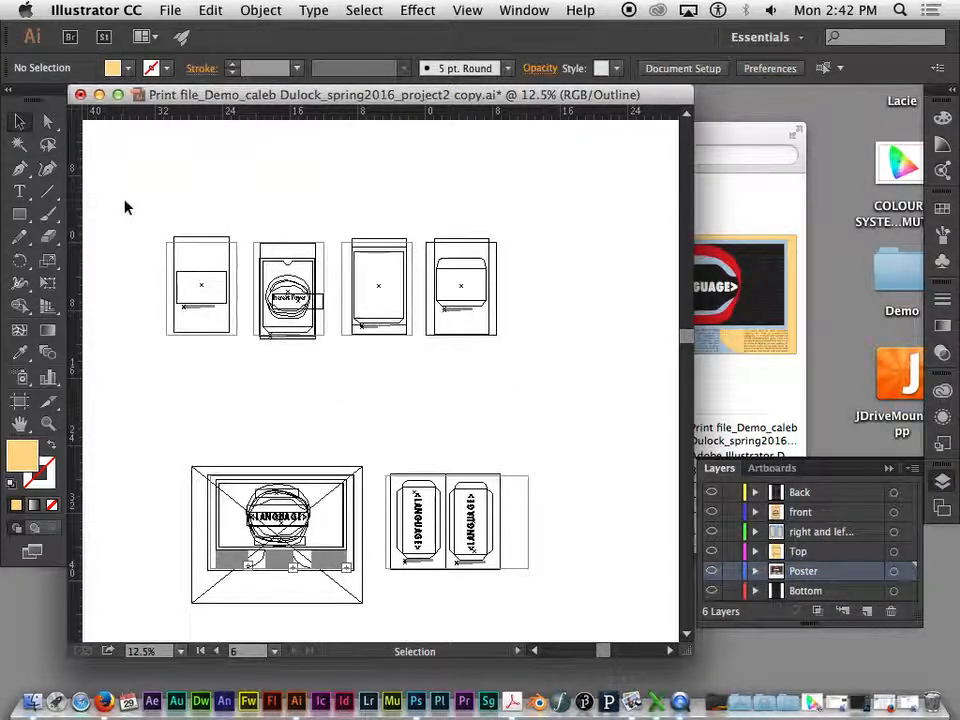
key("space")
left_click_drag(548, 278, 489, 215)
key("space")
left_click_drag(486, 304, 467, 339)
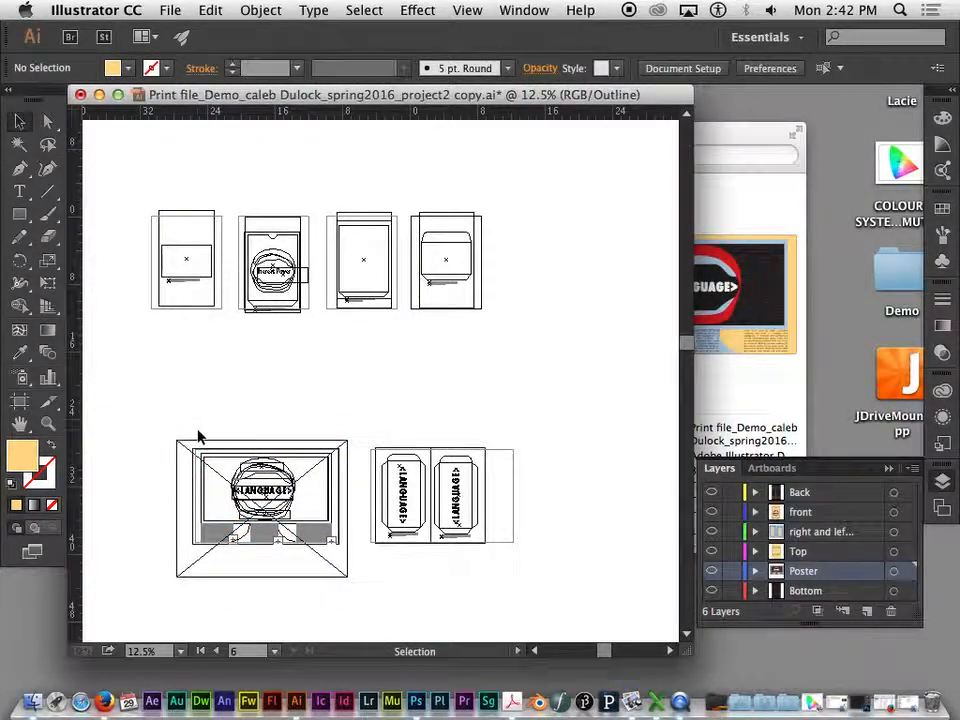
- Select the linked Demo Sketch.pdf image hidden behind the poster and delete it
key("a")
key("super+equal")
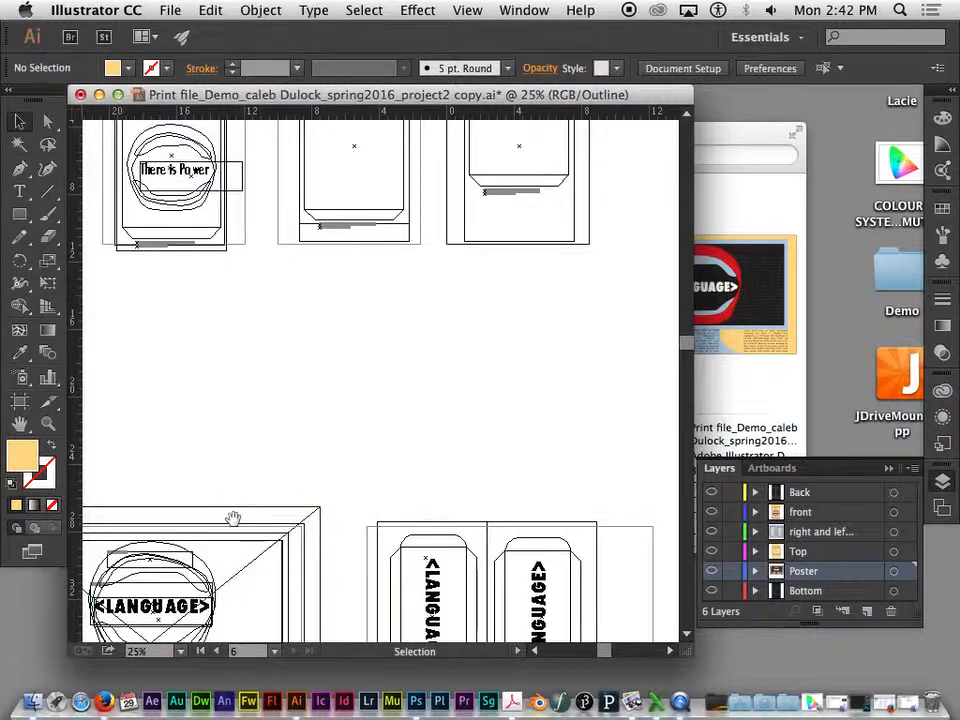
left_click_drag(231, 516, 467, 279)
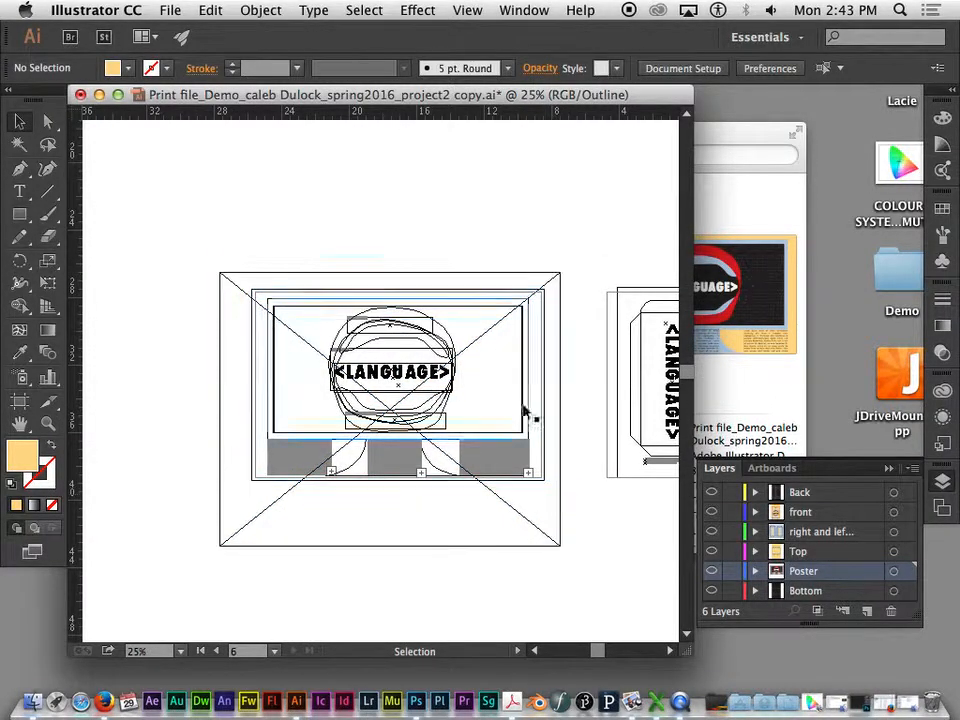
left_click(292, 547)
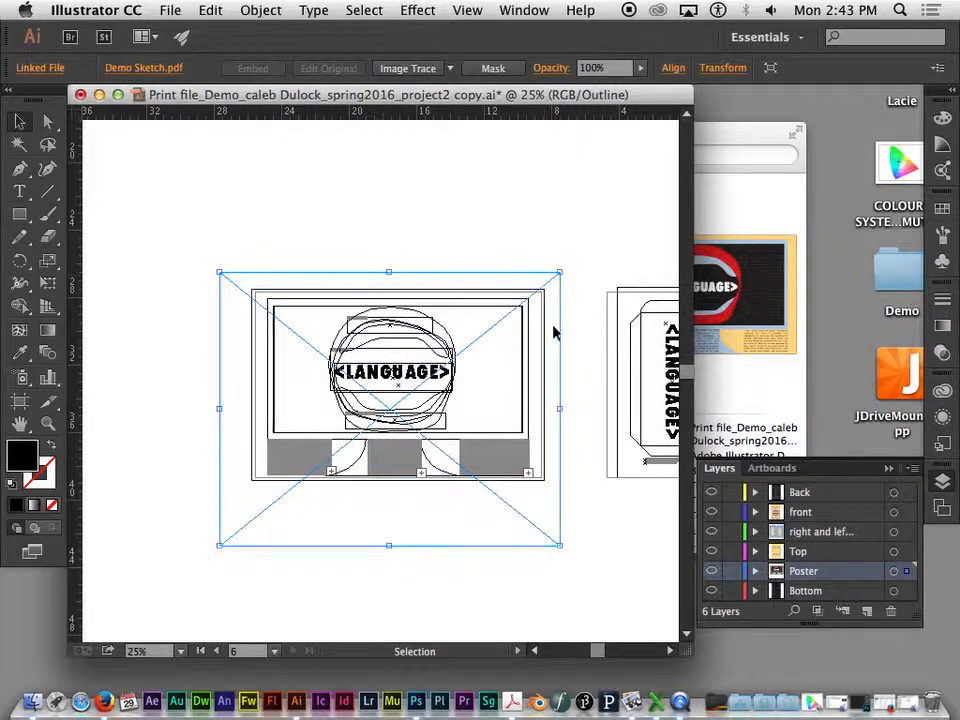
left_click(233, 521)
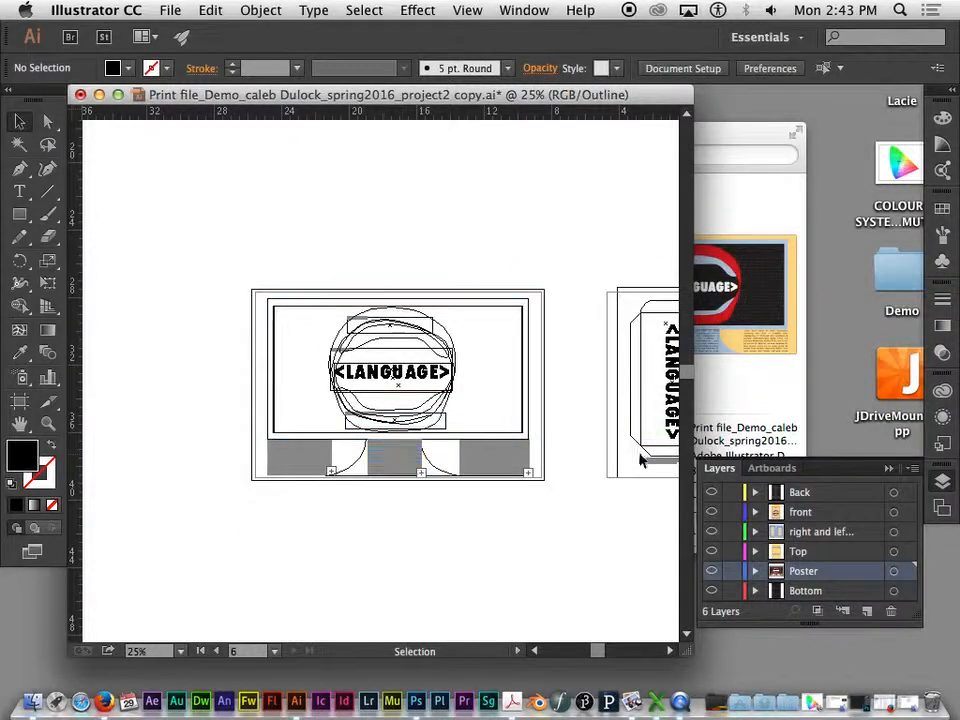
- Check the outlines of the side templates and remaining artboards for leftover objects, and return the document to full-color preview
key("space")
left_click_drag(611, 534, 384, 469)
left_click_drag(542, 475, 513, 458)
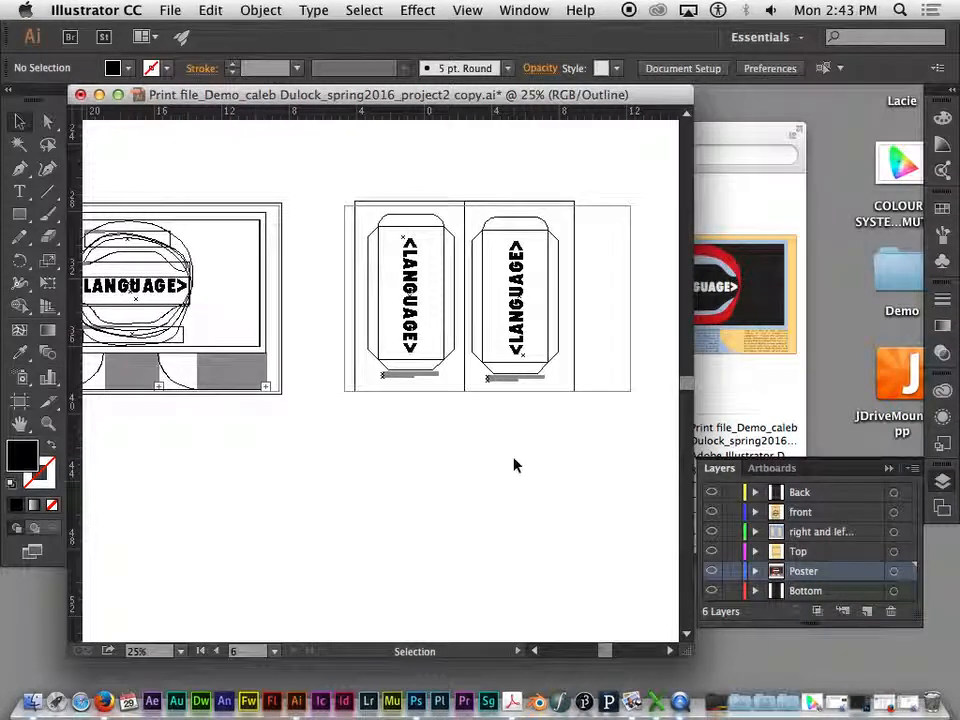
key("super+minus")
key("super+minus")
key("space")
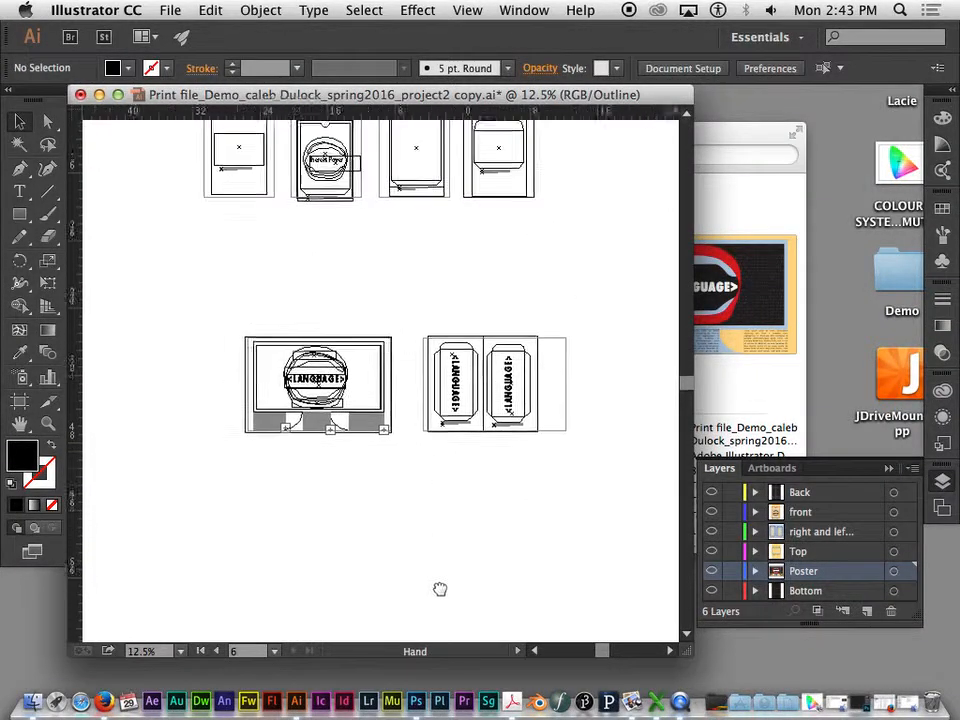
left_click_drag(433, 568, 386, 636)
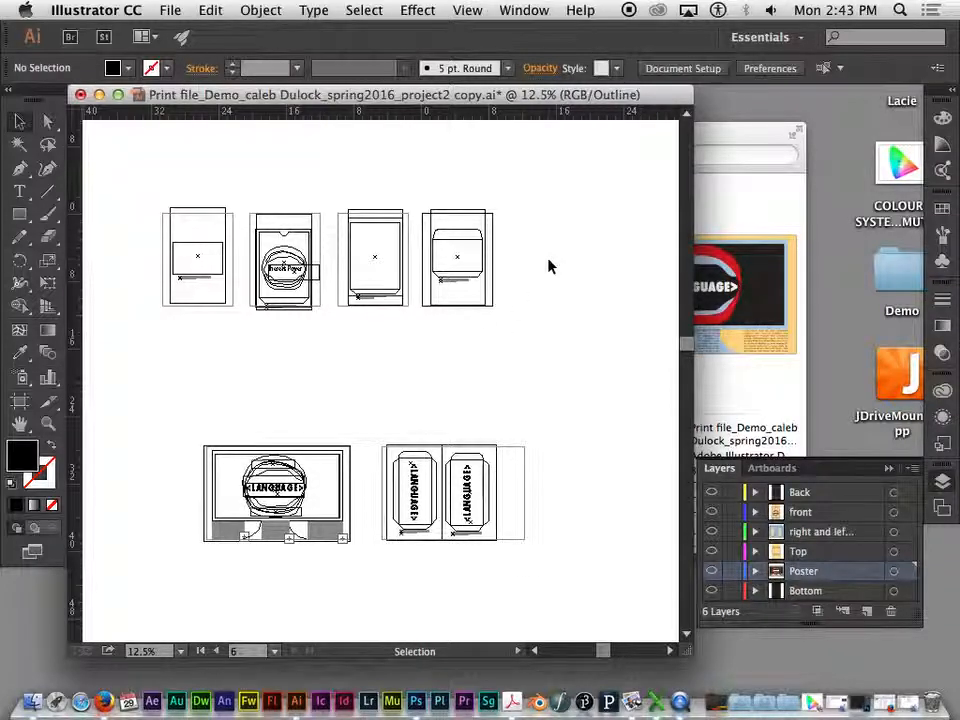
left_click(484, 12)
left_click(484, 36)
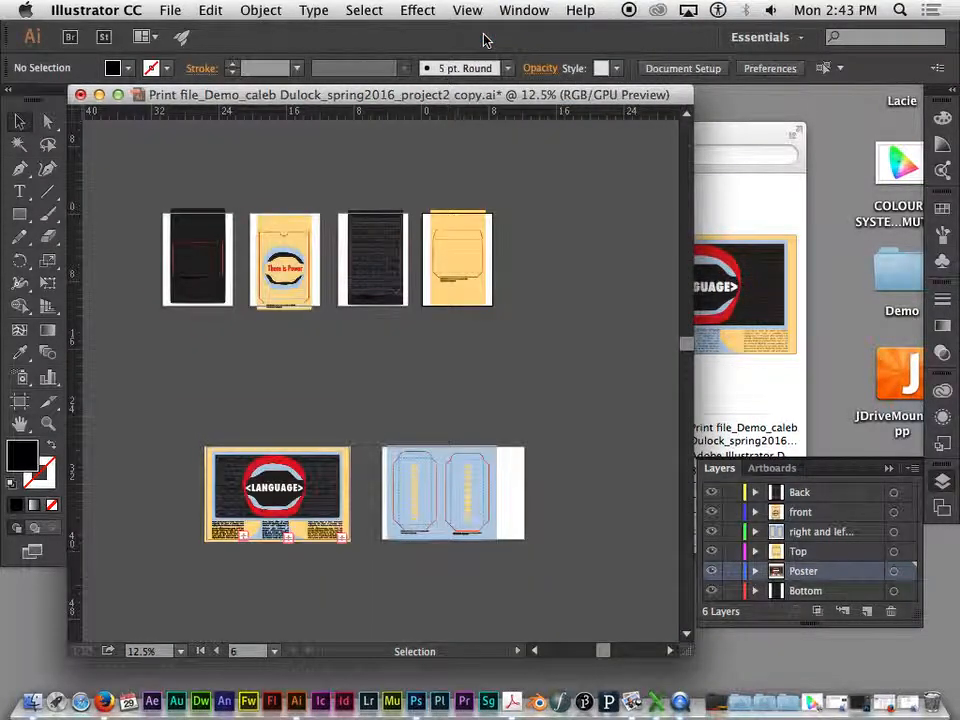
- Examine the box templates and the poster closely, including the body text columns beneath the LANGUAGE artwork
key("super+equal")
key("super+equal")
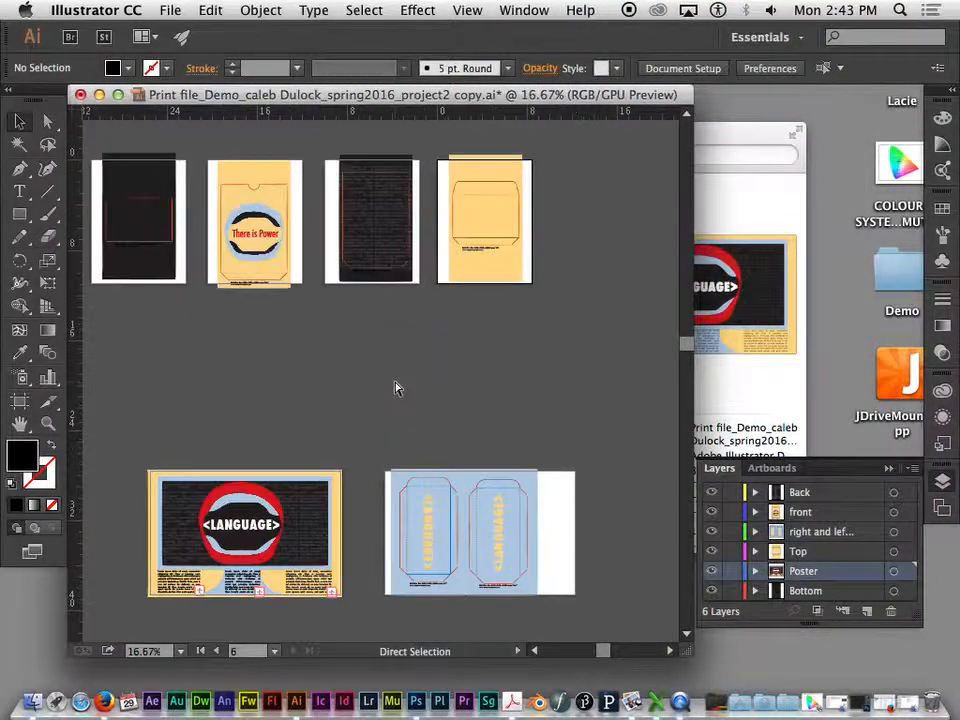
left_click_drag(499, 334, 529, 253)
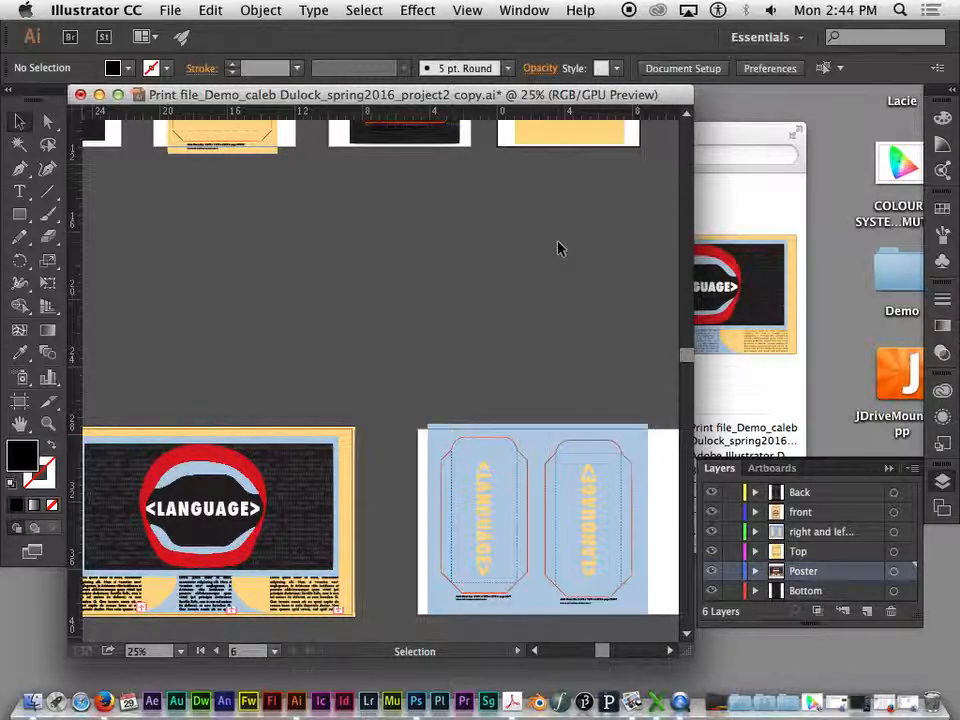
left_click_drag(457, 275, 462, 406)
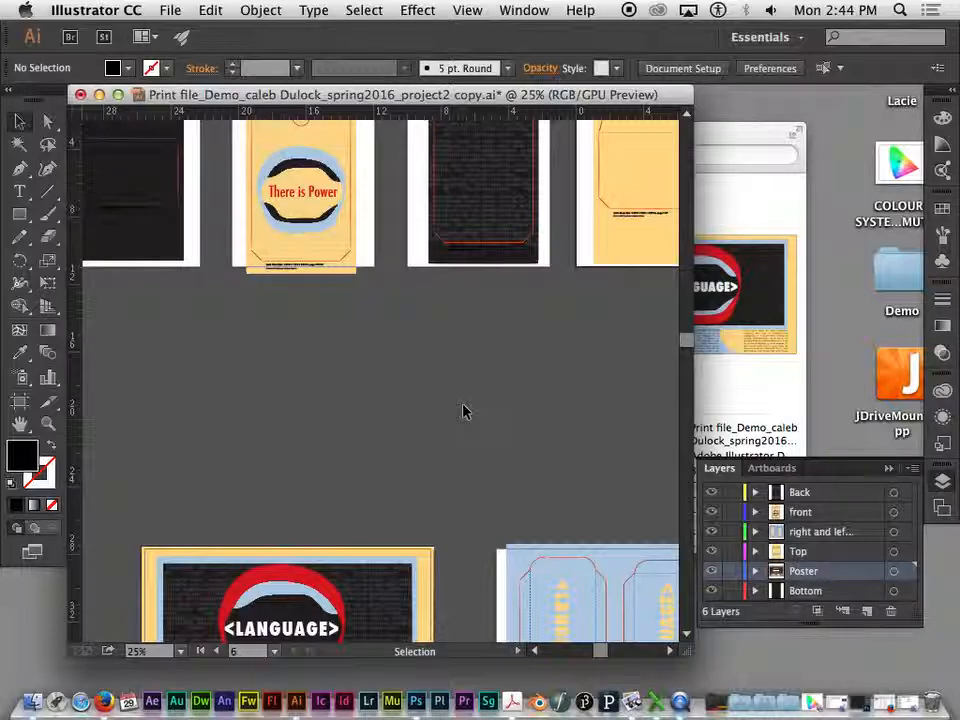
left_click_drag(414, 448, 459, 229)
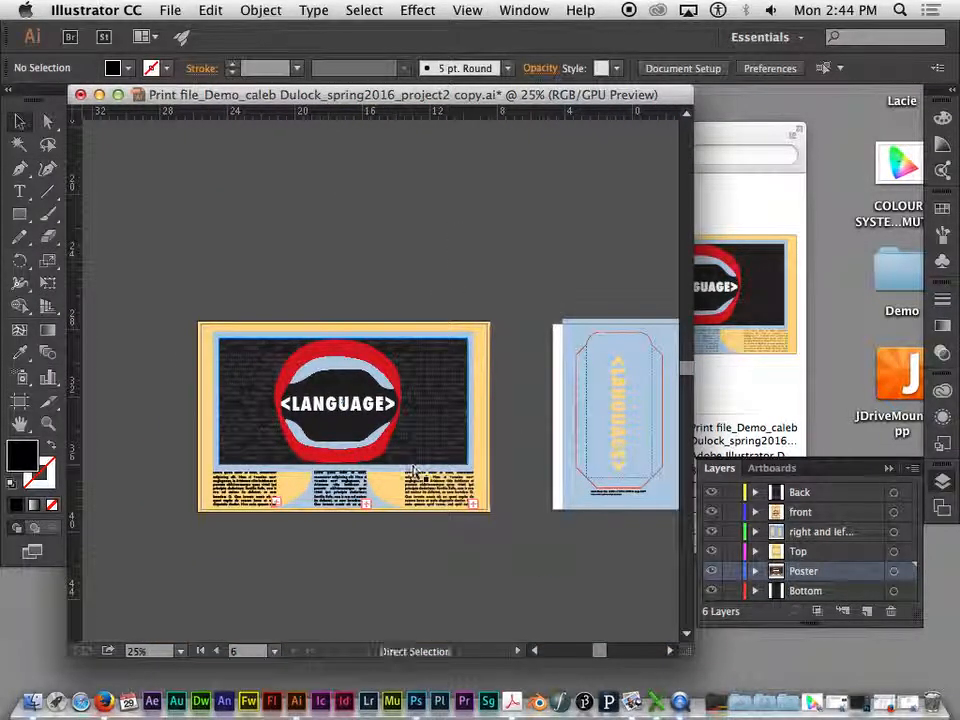
key("super+equal")
key("super+equal")
key("super+equal")
left_click_drag(428, 461, 409, 296)
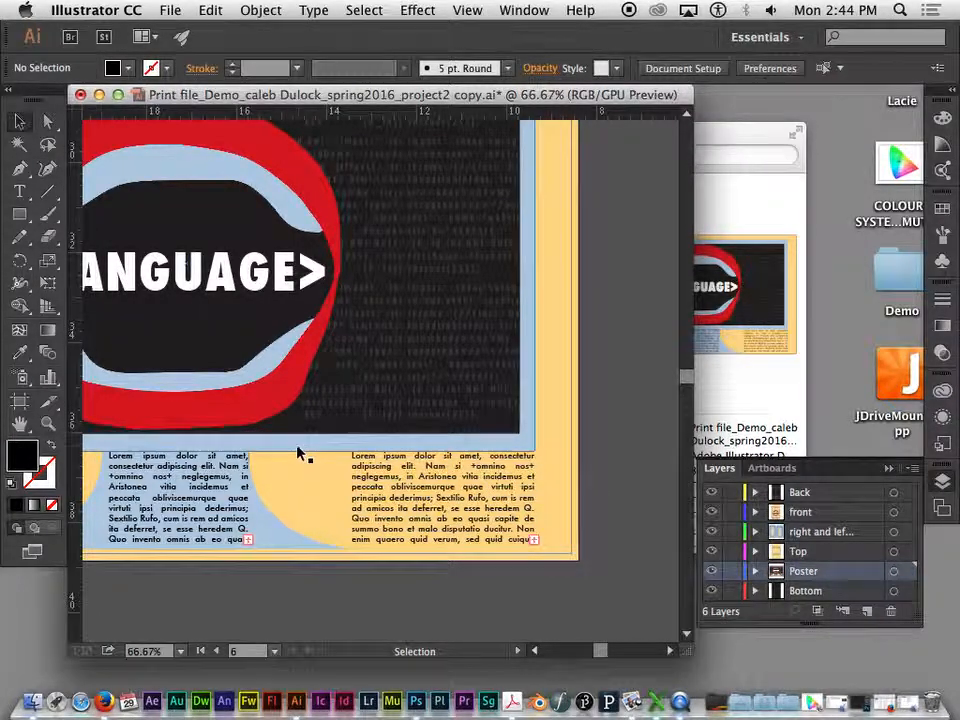
- Examine how close the poster's right-hand body text column sits to the artboard's bottom edge
left_click_drag(296, 480, 289, 418)
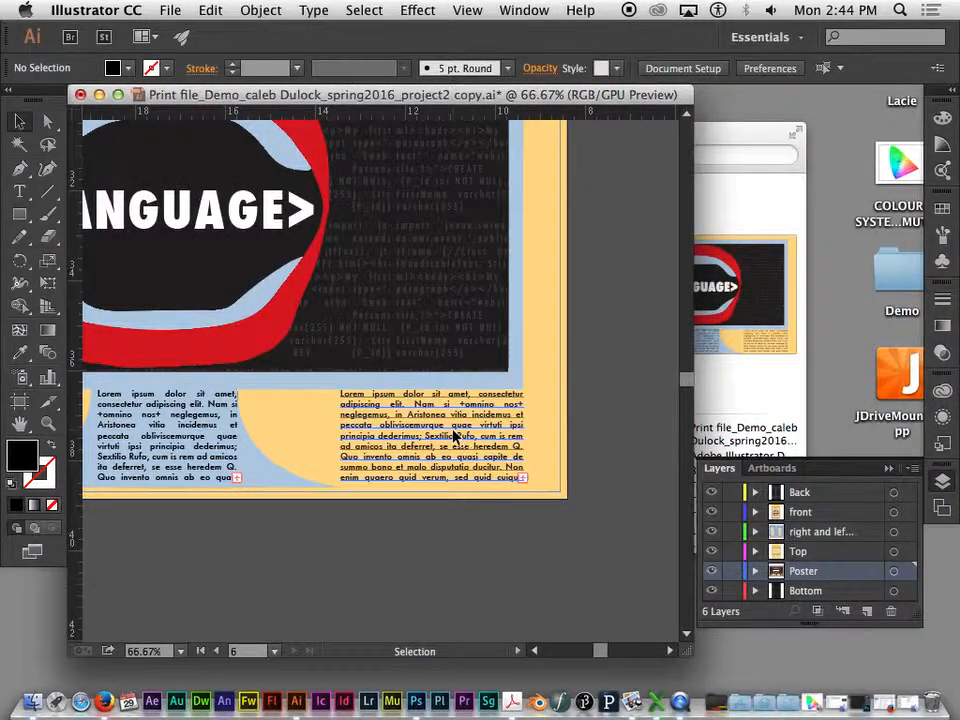
left_click(349, 429)
left_click(477, 533)
left_click(467, 459)
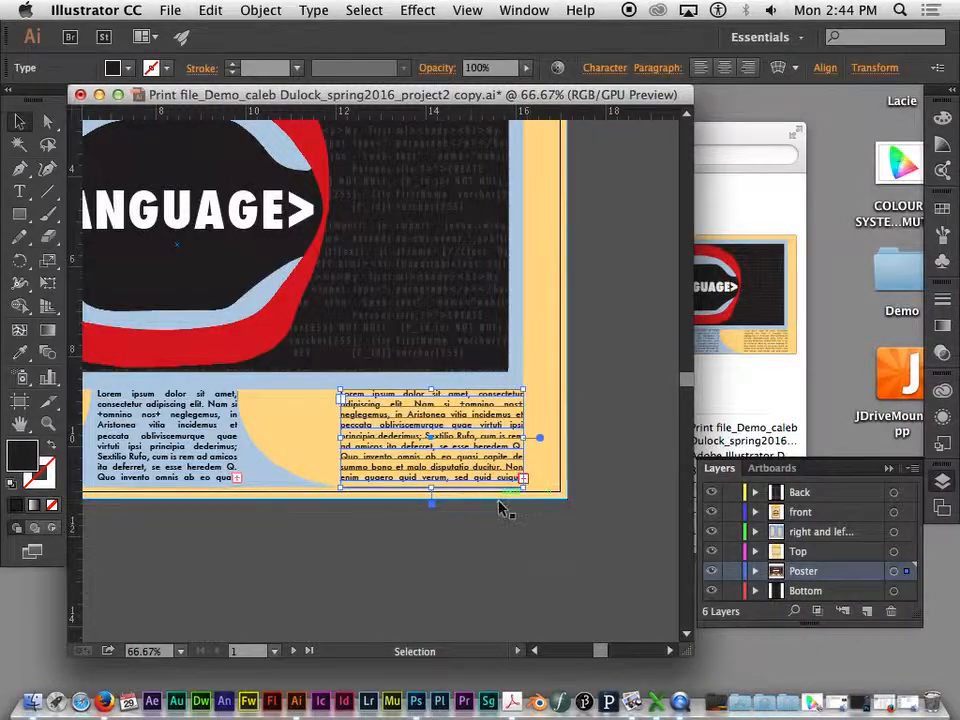
left_click(500, 497)
left_click(501, 484)
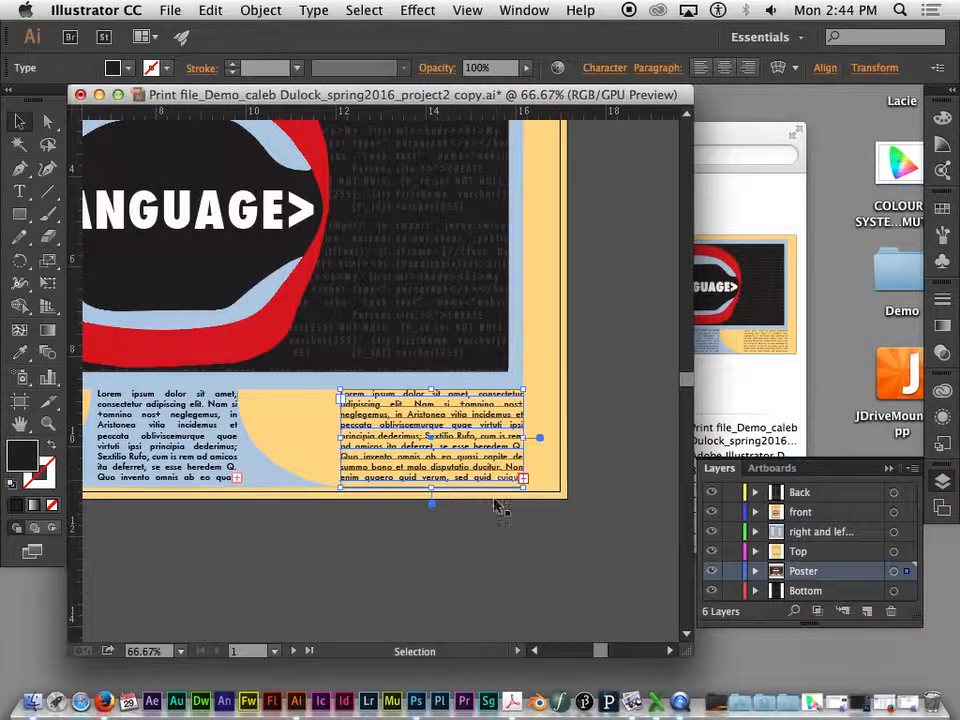
left_click(500, 561)
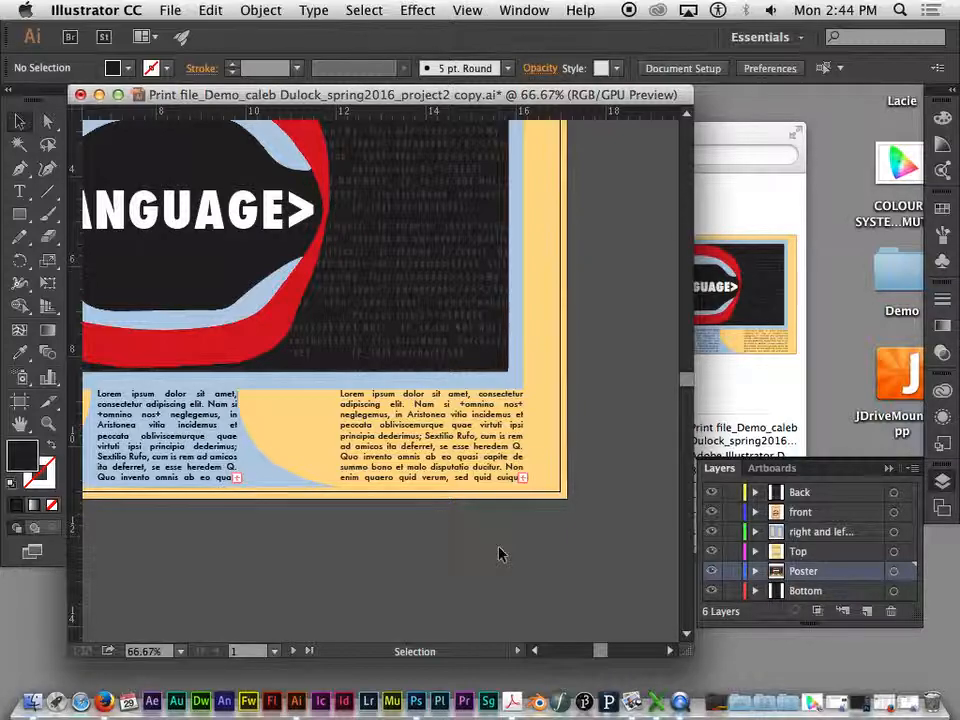
- Move the poster's right-hand body text column down to the artboard edge, nudge it back up inside the edge, and deselect it
left_click_drag(433, 454, 432, 461)
left_click(438, 497)
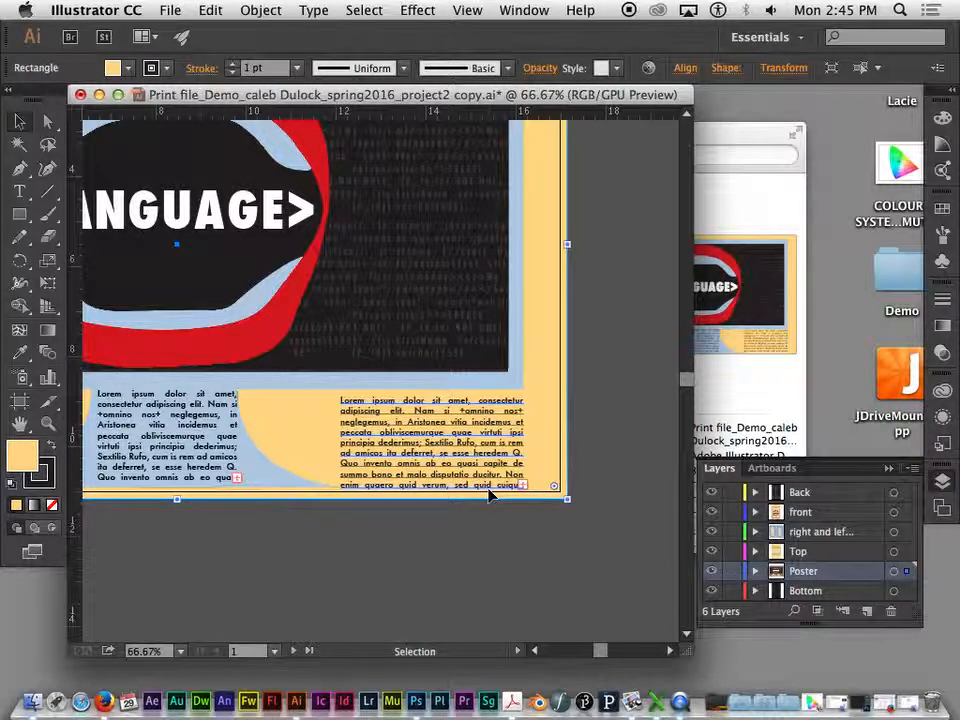
left_click(430, 487)
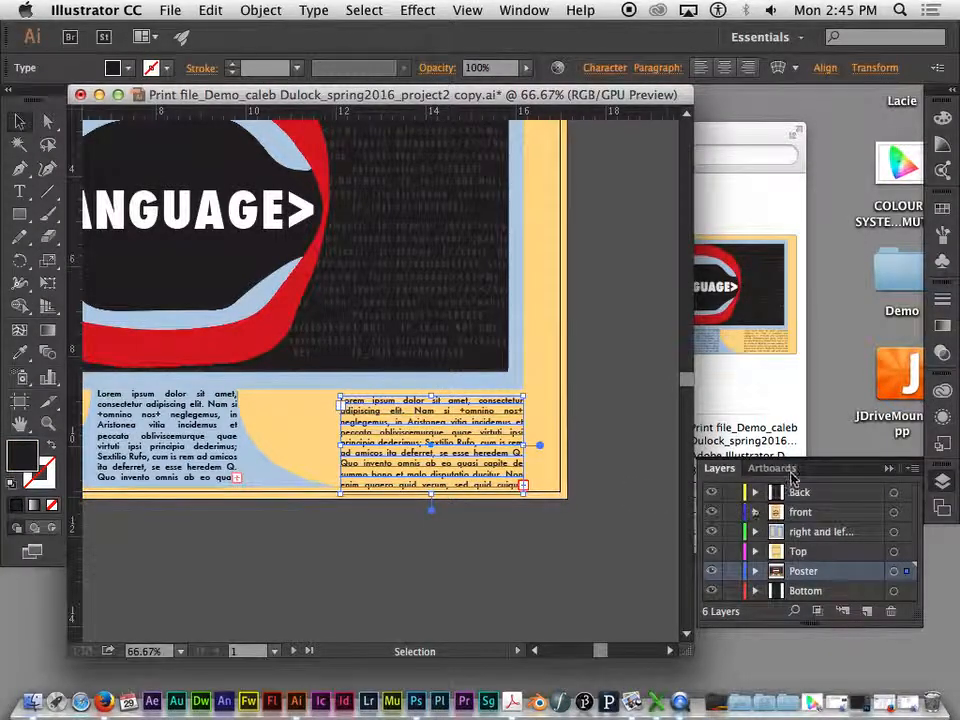
key("Up")
key("Up")
key("Up")
key("Up")
key("Up")
key("Up")
key("Up")
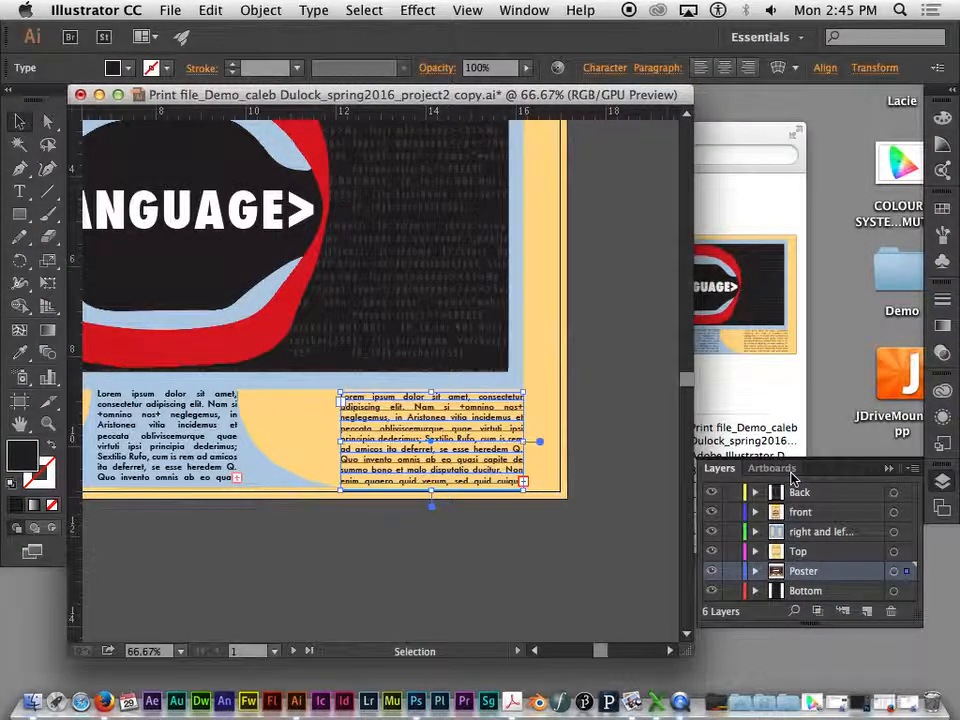
left_click(497, 536)
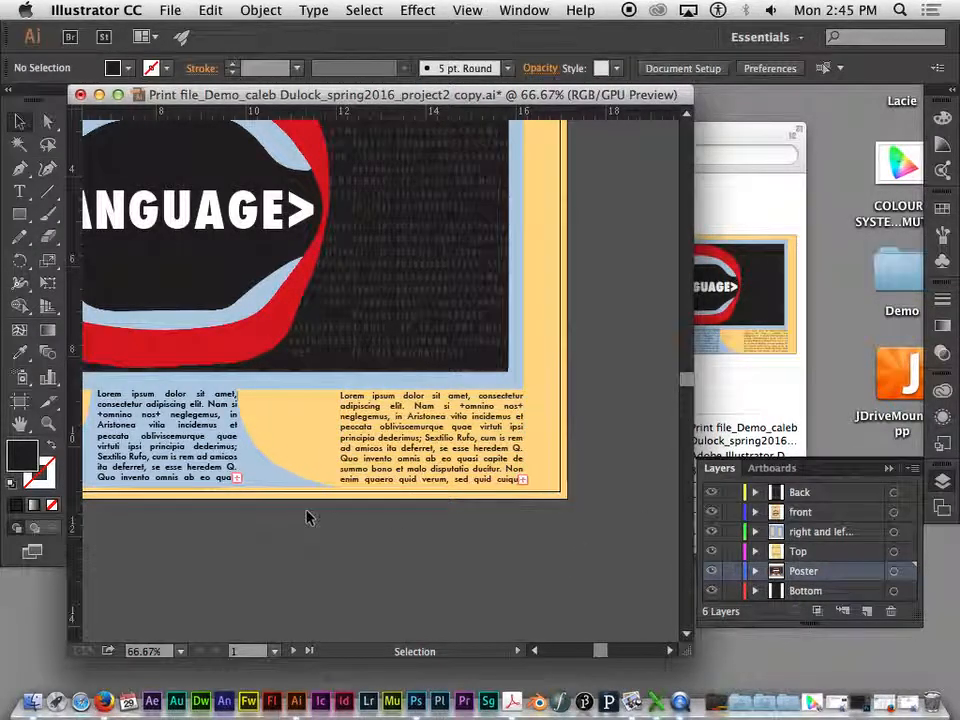
- Examine the body text along the poster's lower edge and the row of box templates above it
key("space")
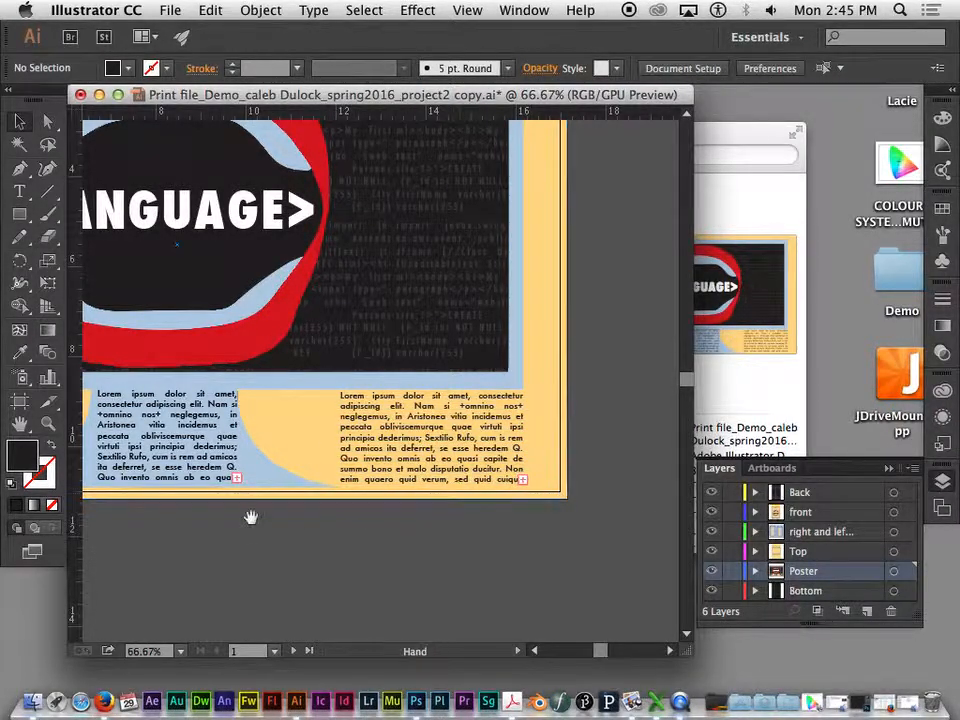
left_click_drag(251, 517, 596, 529)
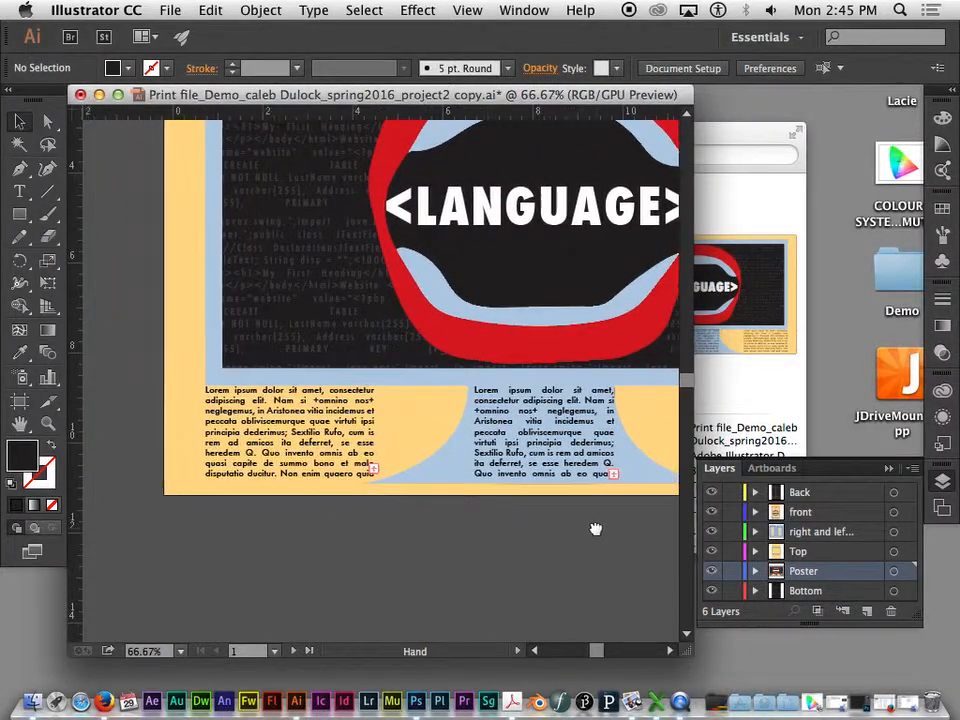
key("space")
left_click_drag(410, 424, 22, 422)
key("super+minus")
key("super+minus")
key("super+minus")
key("space")
left_click_drag(452, 315, 588, 380)
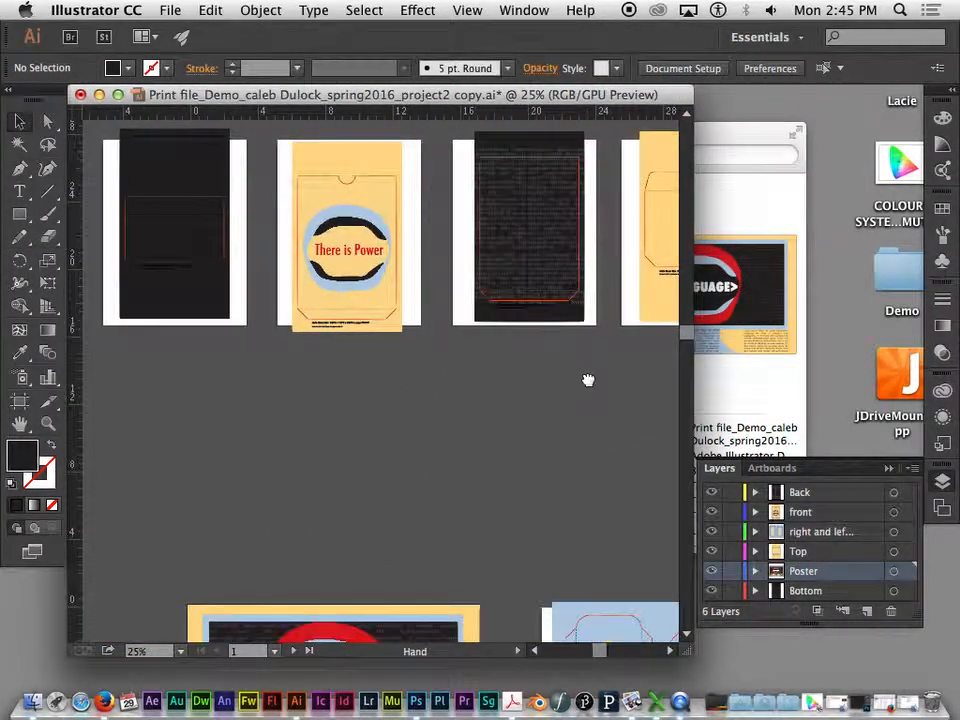
- Examine where the FRONT box template's background extends past its cut line and the artboard's lower edge
key("space")
left_click_drag(349, 358, 111, 368)
key("space")
left_click_drag(169, 407, 400, 410)
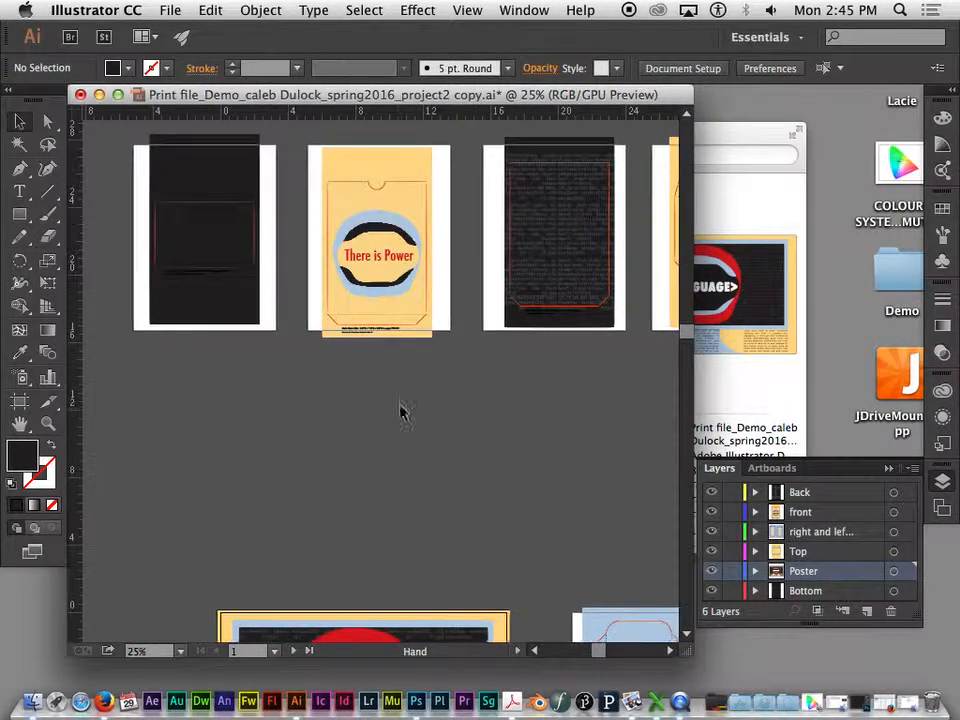
key("super+equal")
key("super+equal")
key("super+equal")
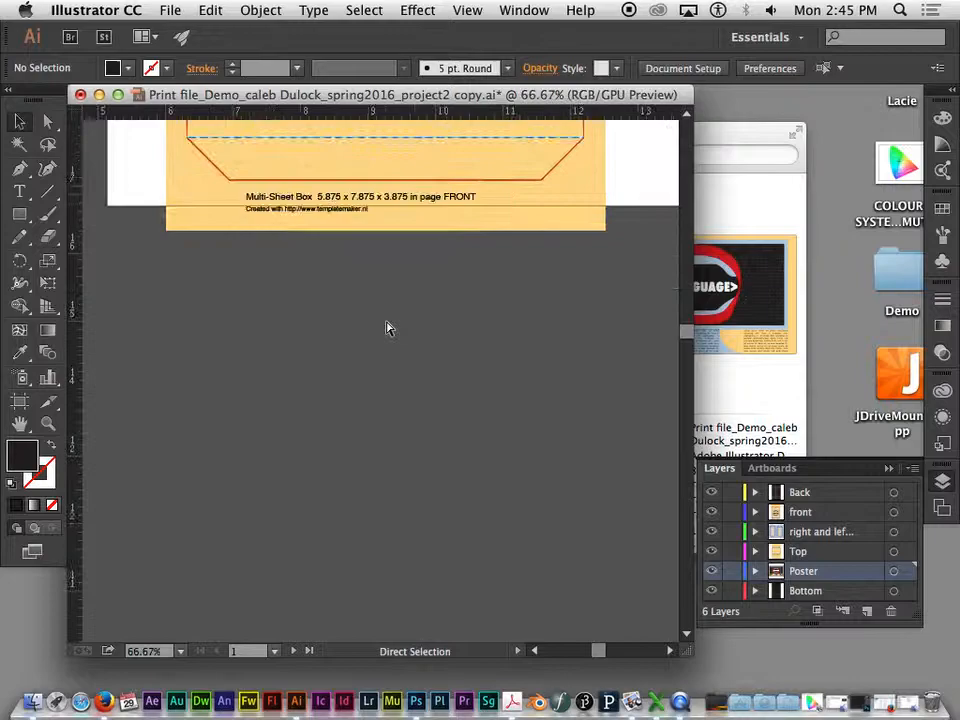
key("super+equal")
key("space")
left_click_drag(375, 274, 379, 497)
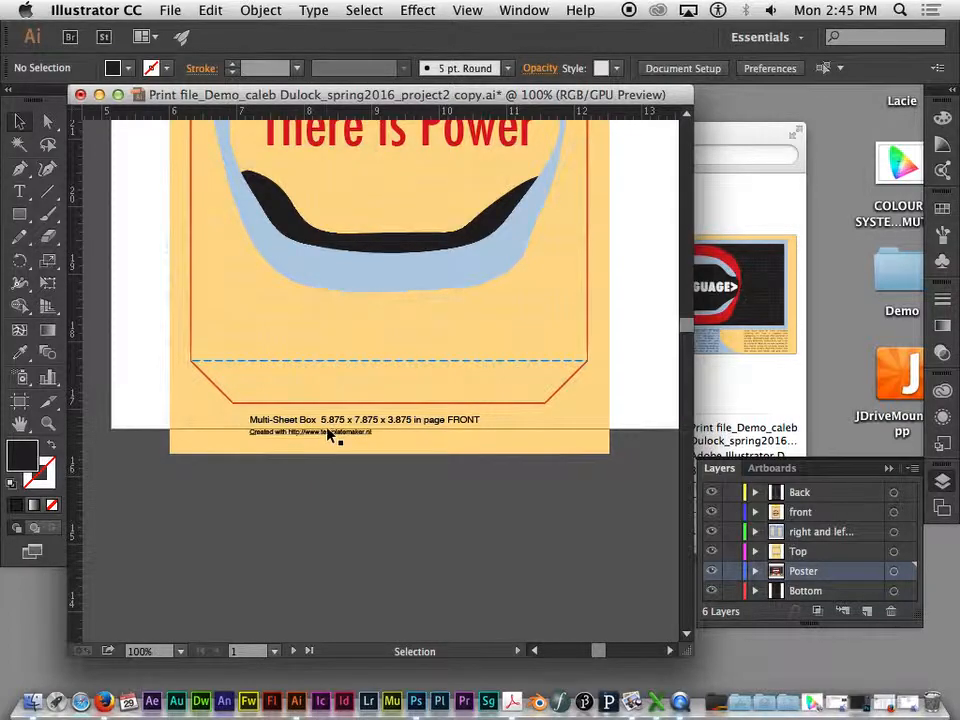
- Widen the document window and examine the whole poster, including the background that extends past its artboard edges
key("super+minus")
key("super+minus")
key("super+minus")
key("super+minus")
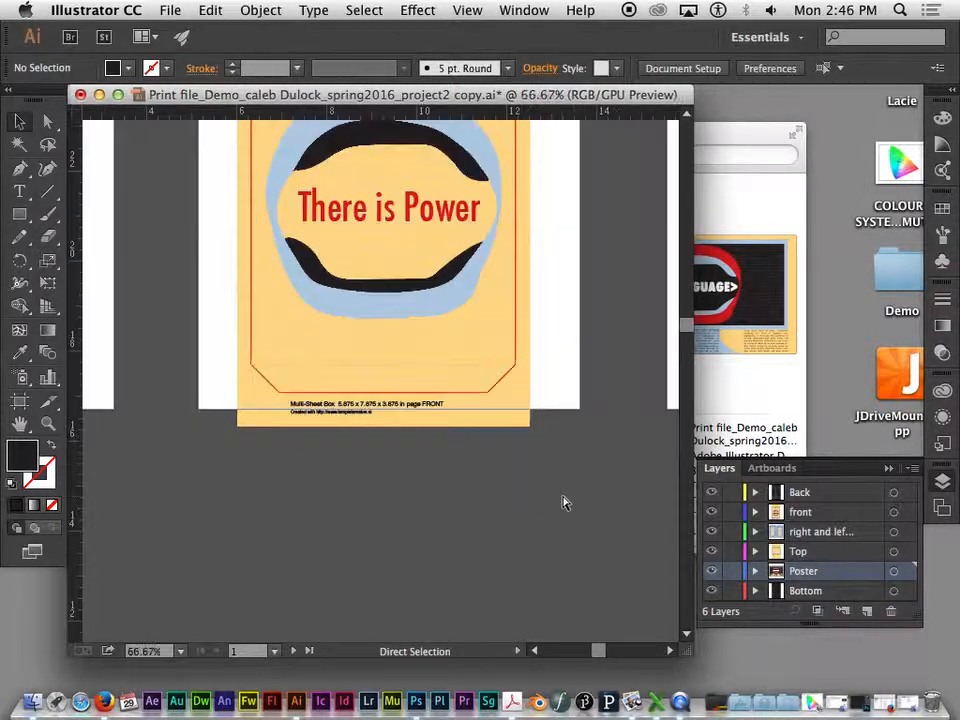
left_click_drag(589, 506, 283, 213)
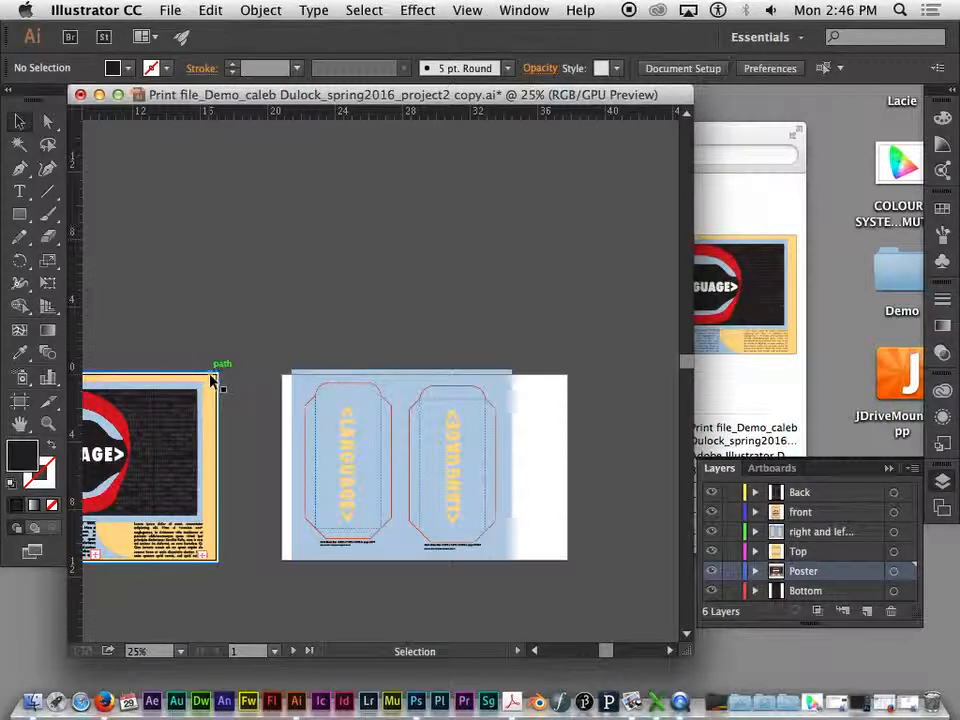
key("super+equal")
left_click_drag(259, 304, 664, 152)
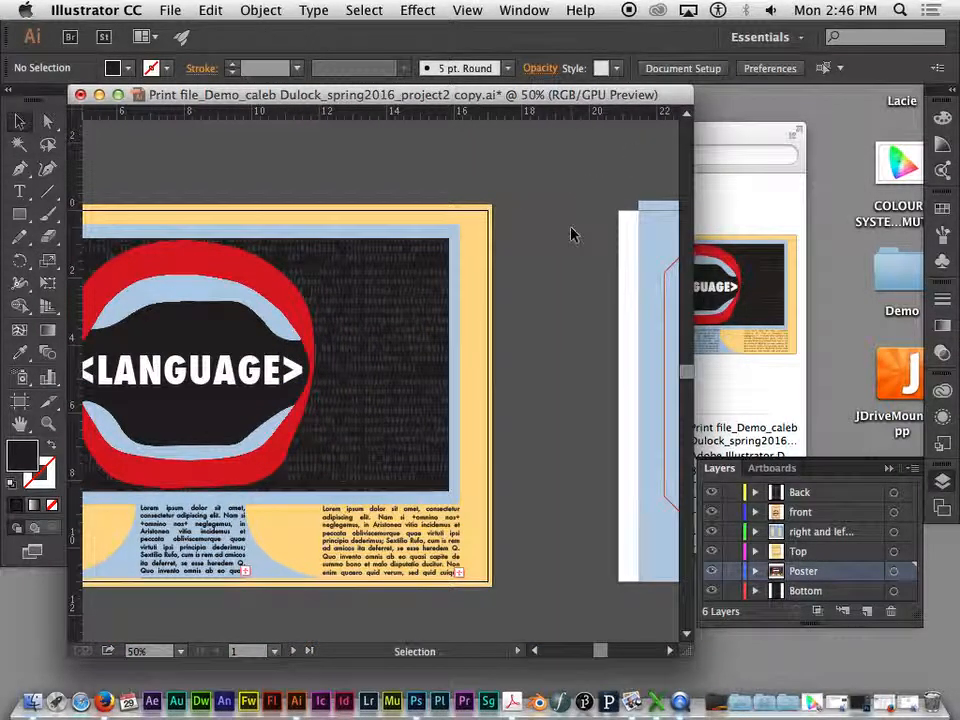
left_click_drag(452, 180, 604, 156)
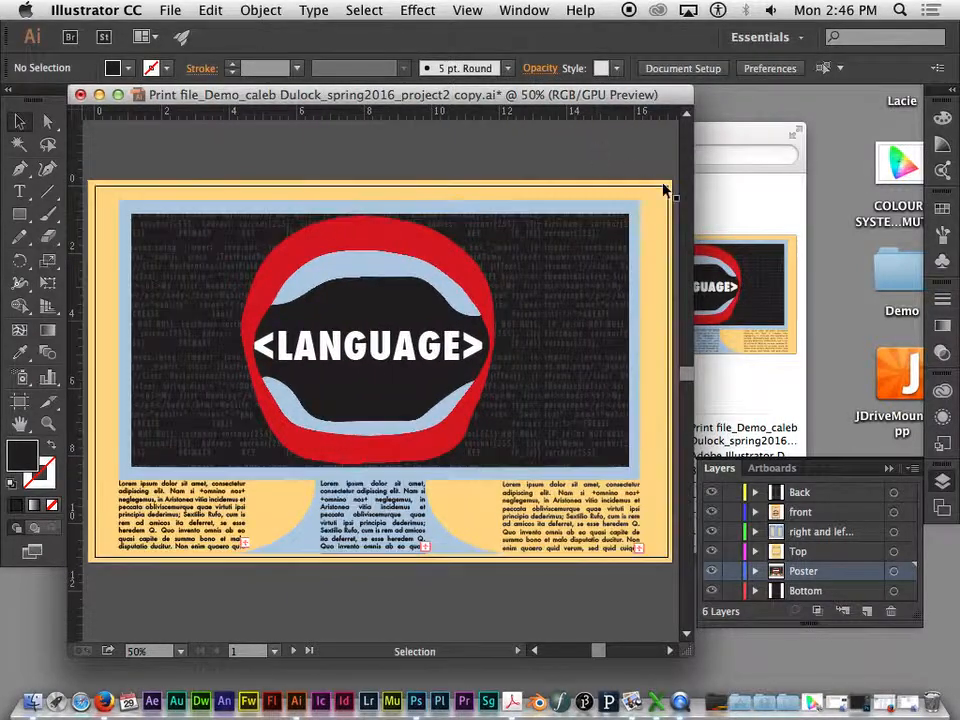
scroll(695, 204, "up", 5)
left_click_drag(697, 204, 819, 207)
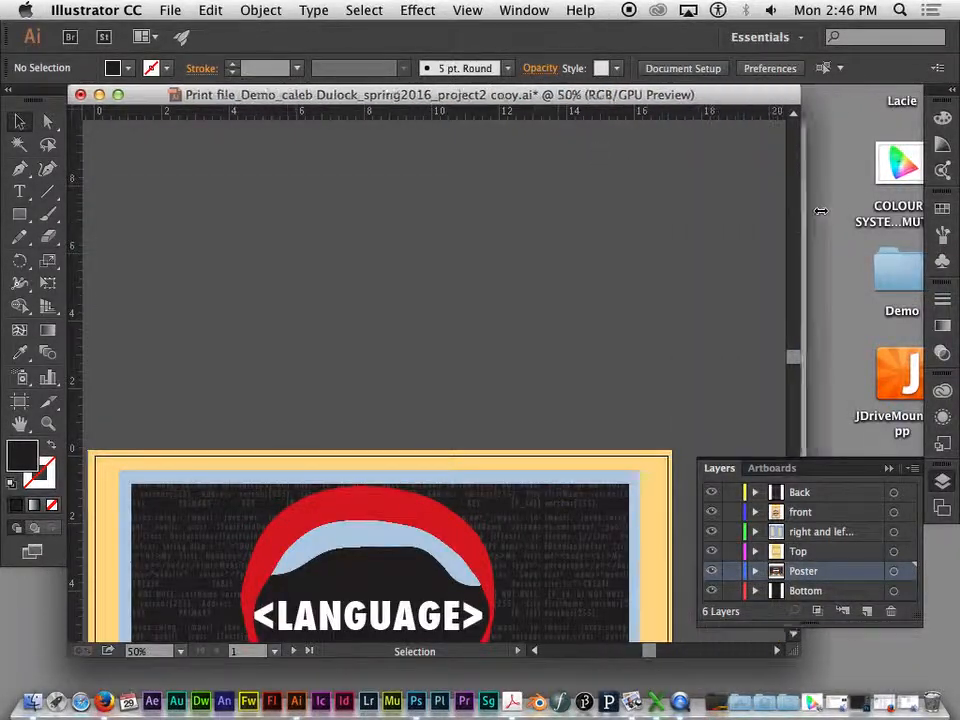
left_click_drag(557, 298, 591, 31)
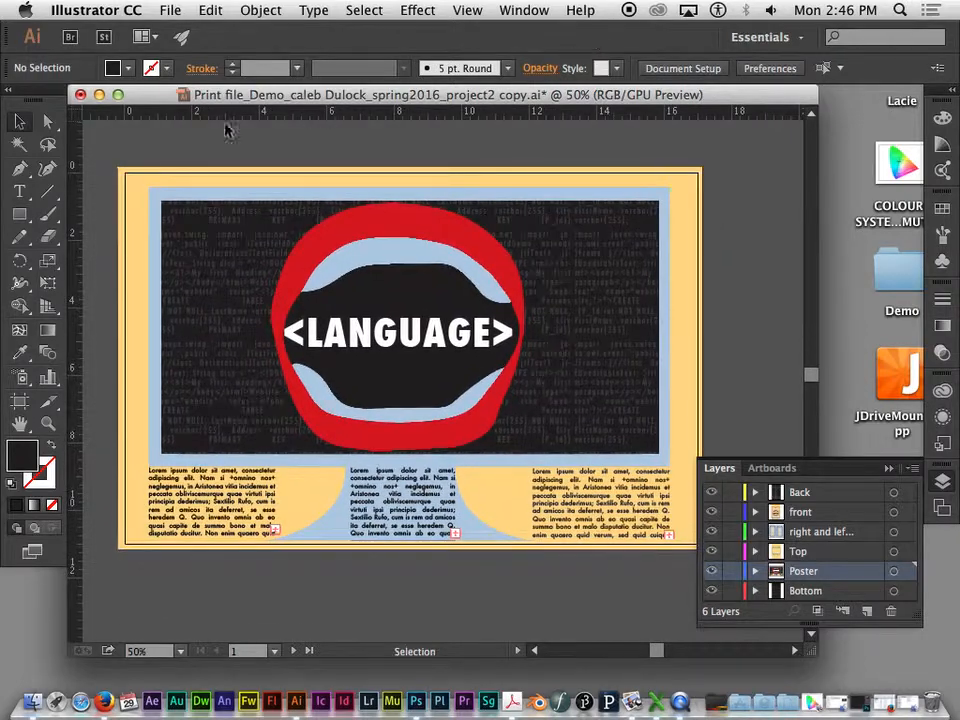
- Try to pull the left edge of the poster's yellow background in to the artboard edge
left_click(132, 199)
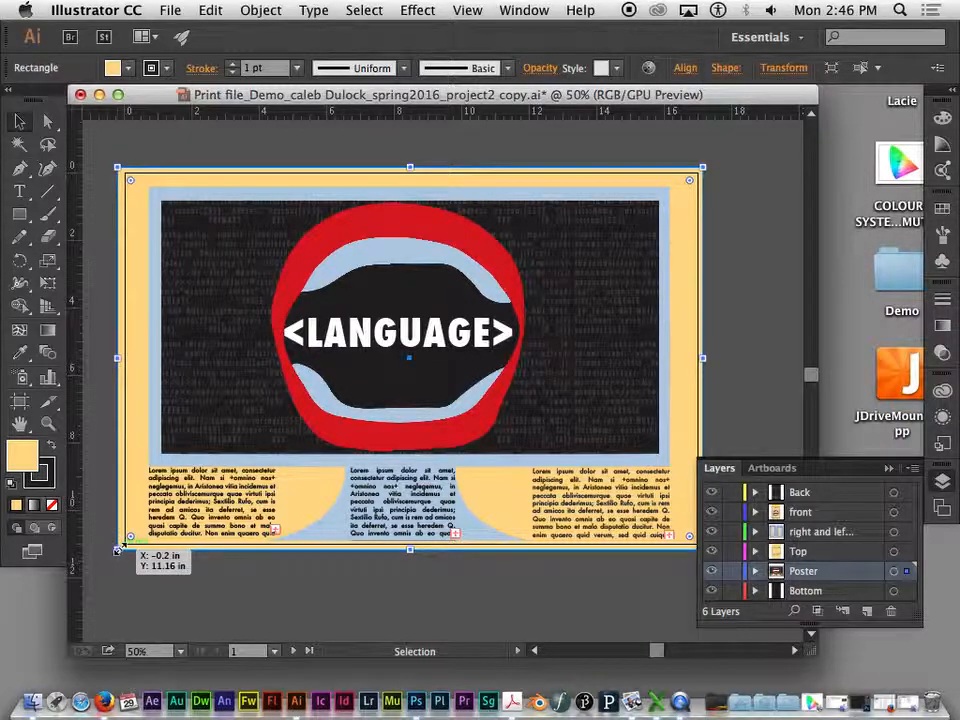
left_click_drag(117, 549, 124, 549)
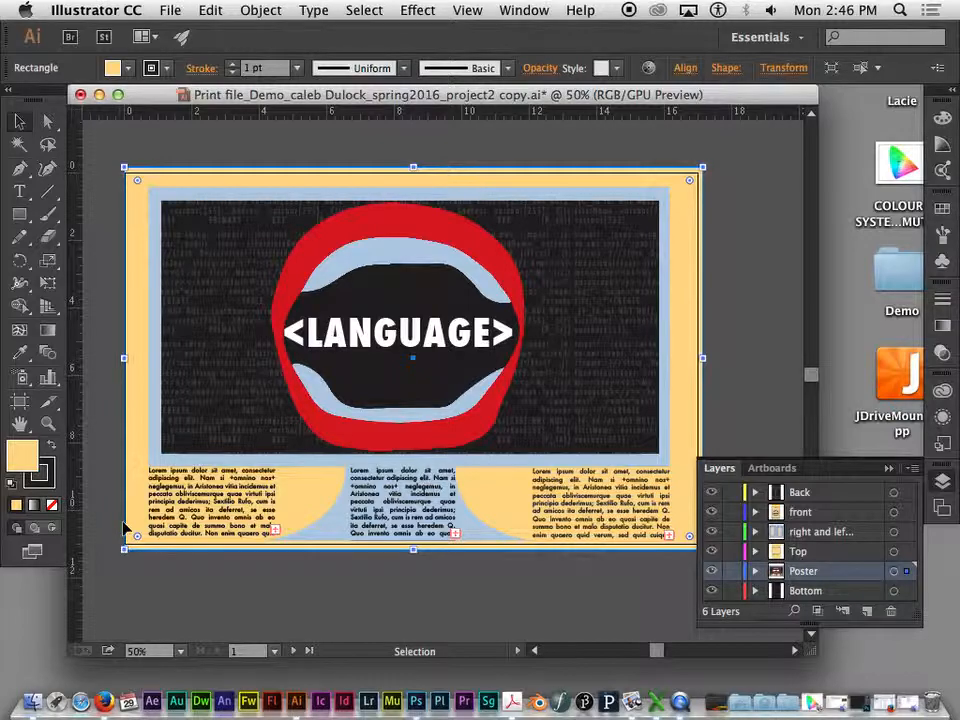
key("super+equal")
key("super+equal")
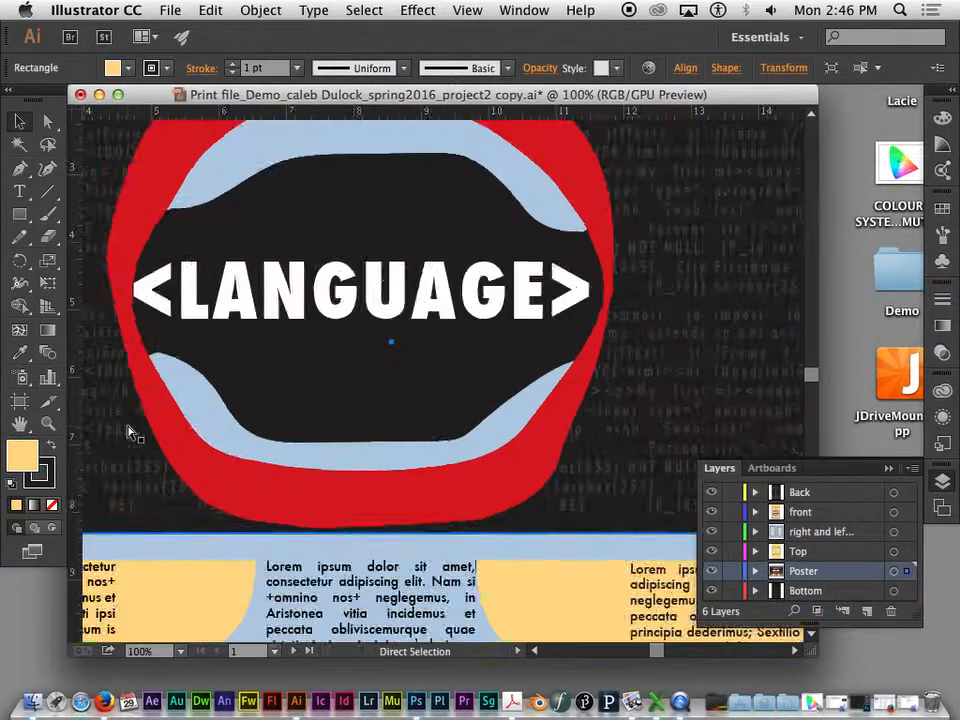
left_click_drag(124, 424, 729, 411)
left_click_drag(331, 400, 501, 394)
left_click_drag(219, 400, 429, 401)
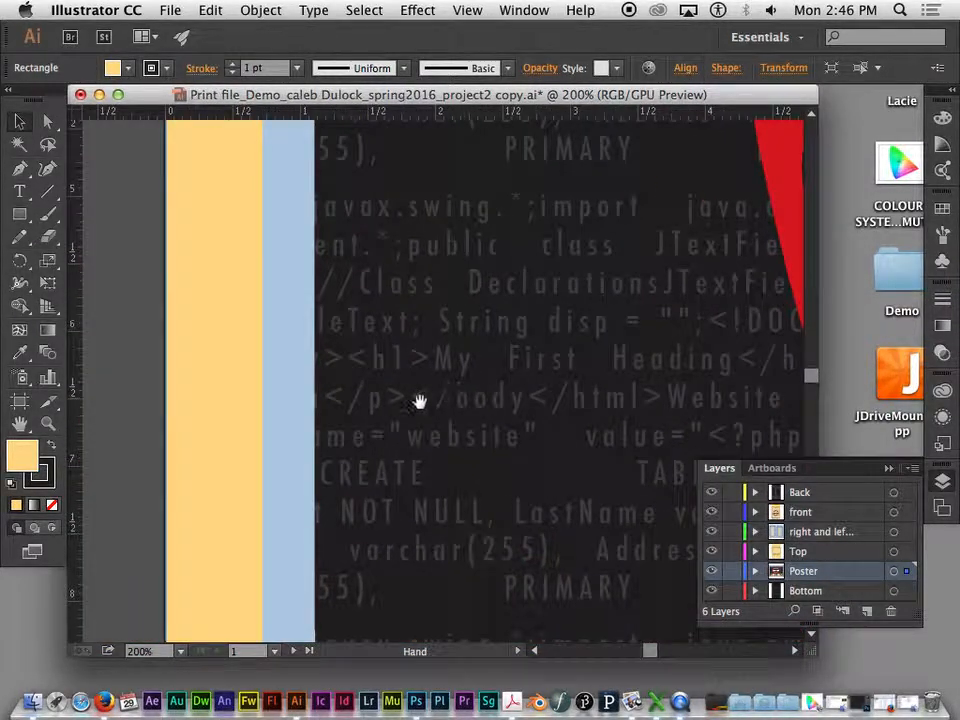
left_click_drag(186, 358, 265, 391)
left_click_drag(253, 311, 261, 311)
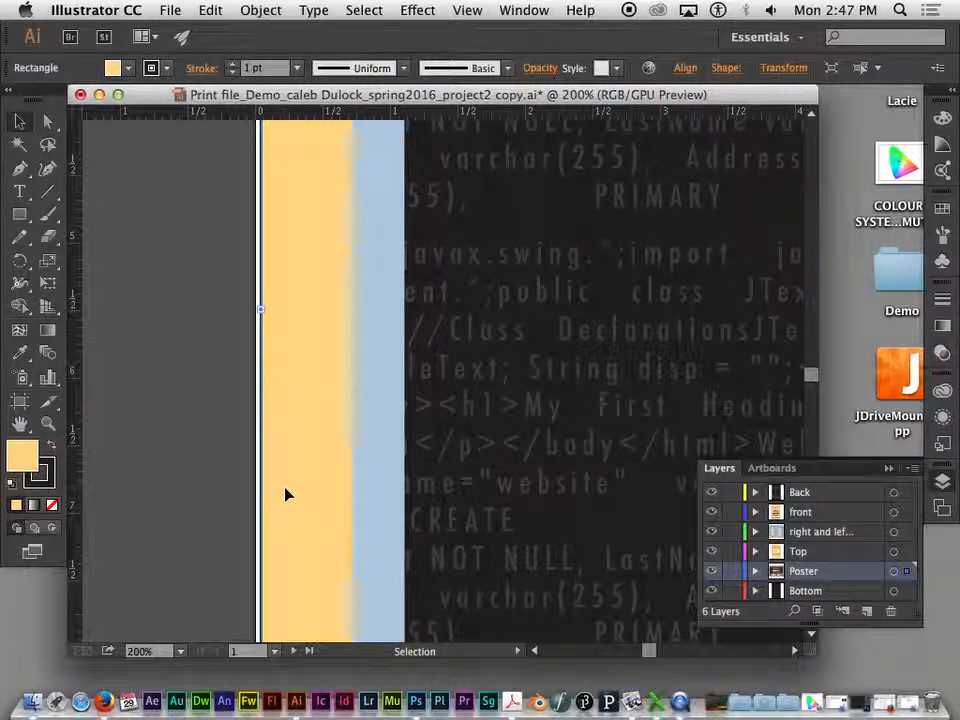
- Extend the left edge of the poster's yellow background outward past the artboard to provide bleed
key("super+minus")
key("super+minus")
key("super+minus")
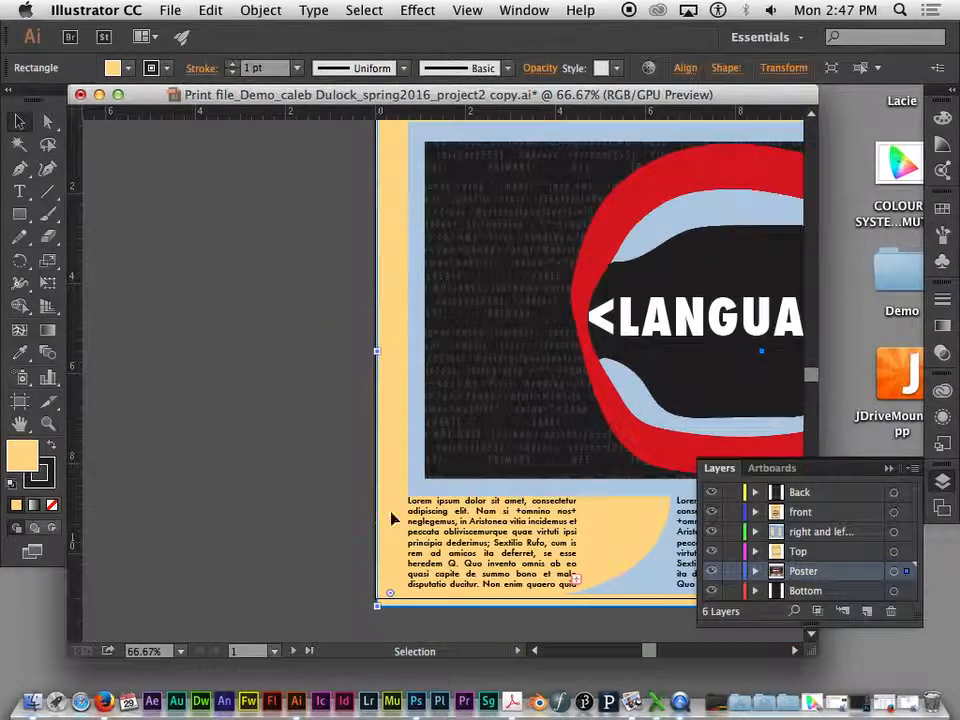
left_click_drag(381, 351, 364, 353)
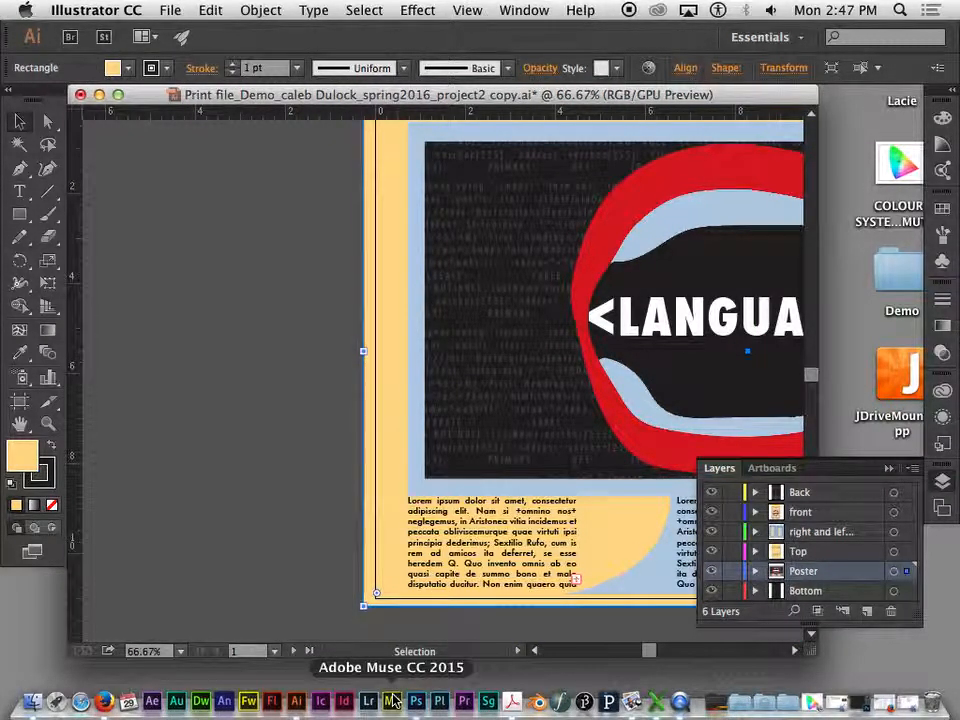
- Select the blue background rectangle behind the RIGHT side panel template
key("space")
left_click_drag(521, 493, 158, 560)
key("super+minus")
key("super+minus")
key("space")
left_click_drag(399, 378, 265, 519)
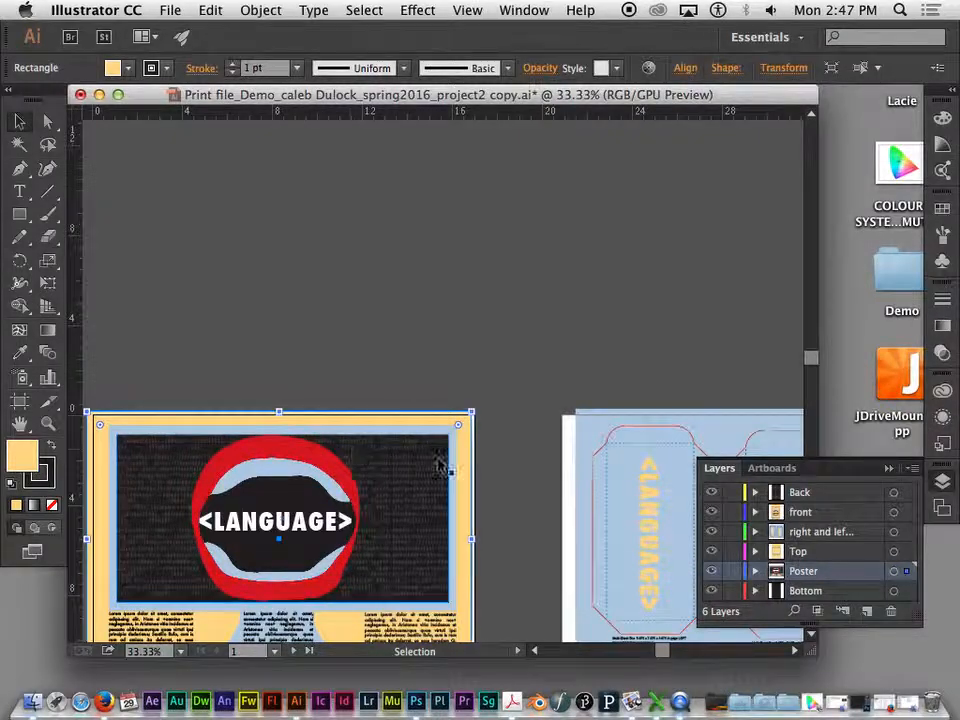
key("space")
left_click_drag(465, 307, 233, 245)
left_click(467, 328)
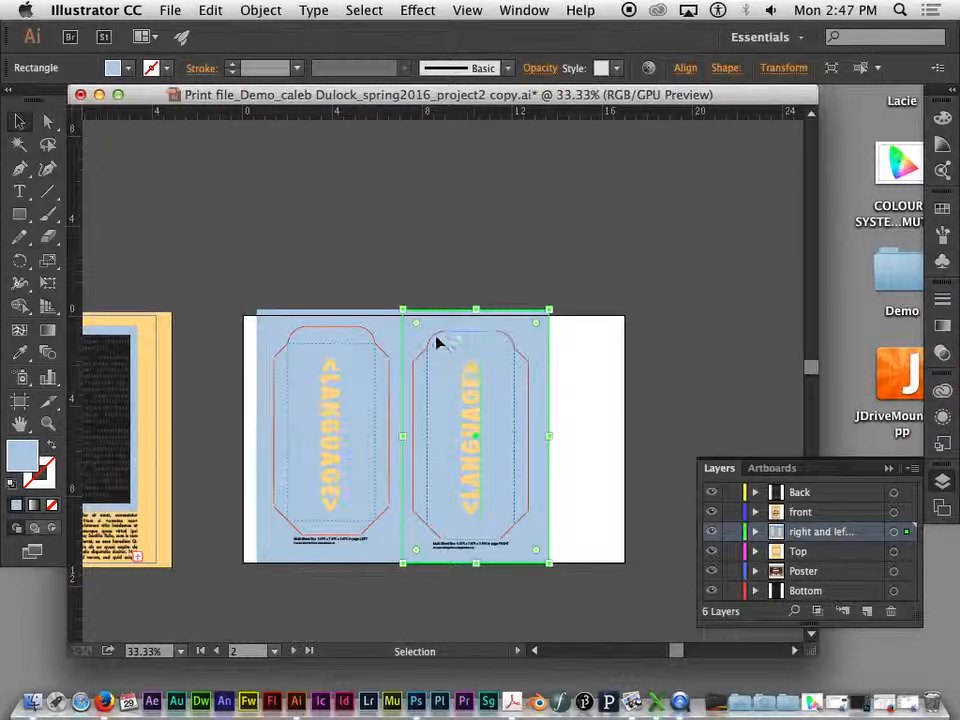
- Examine the RIGHT side panel's blue background against its cut lines and dashed fold lines, from the upper flap to the template label
key("super+1")
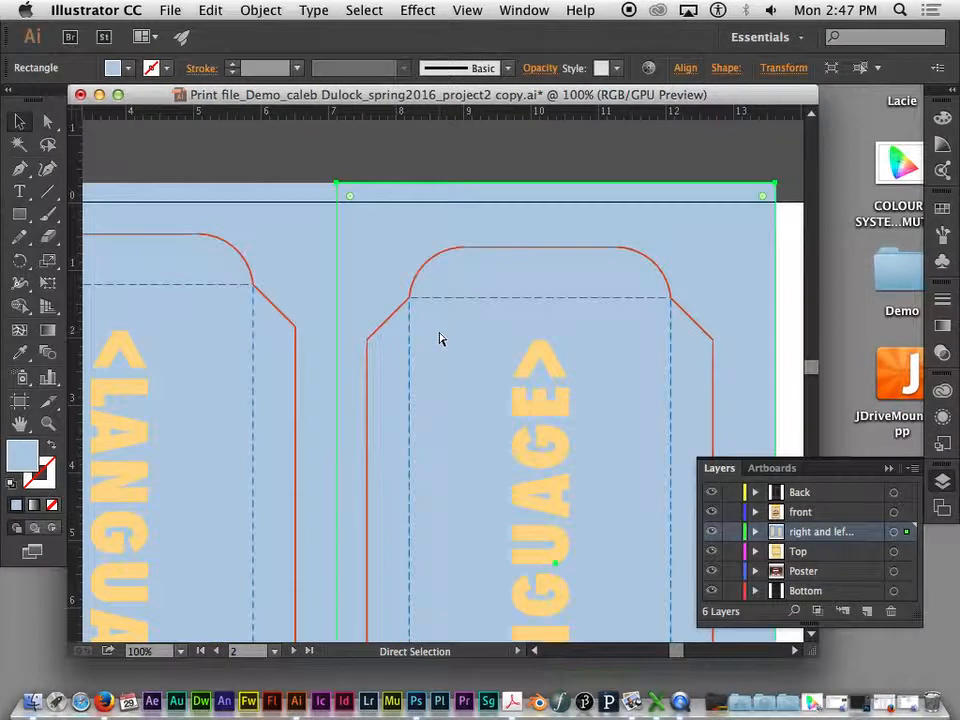
left_click_drag(471, 328, 429, 272)
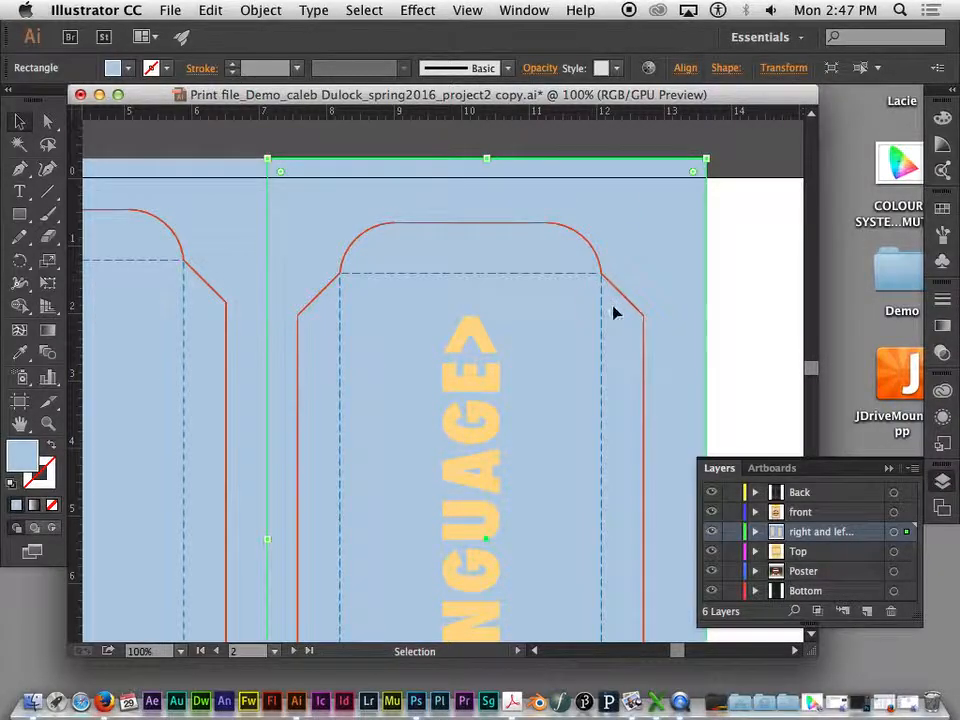
left_click_drag(465, 467, 378, 129)
left_click(546, 574)
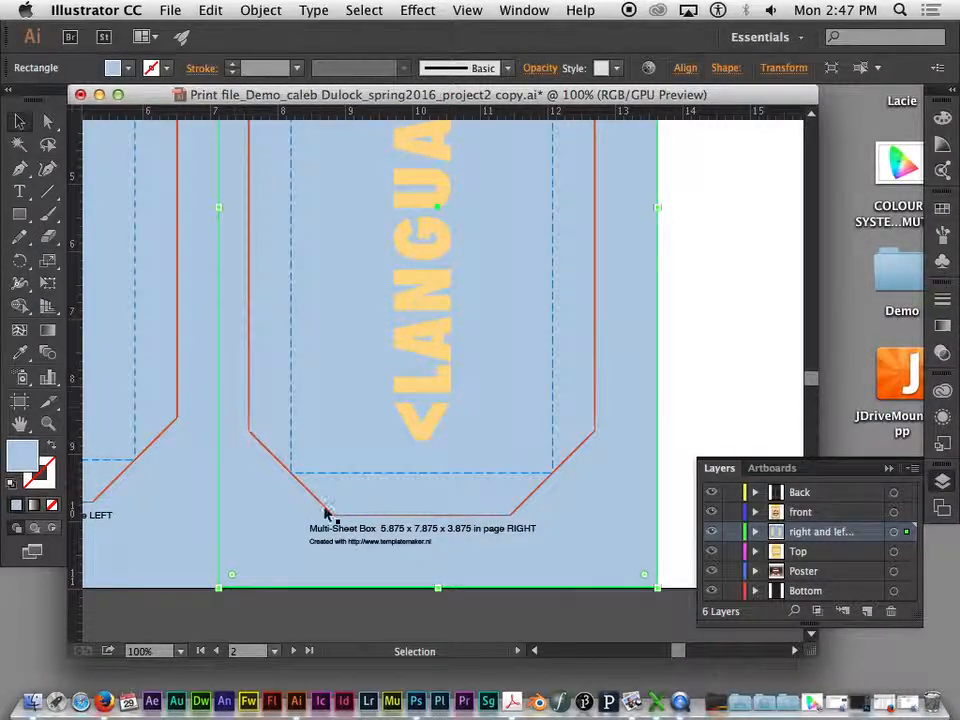
scroll(612, 427, "up", 10)
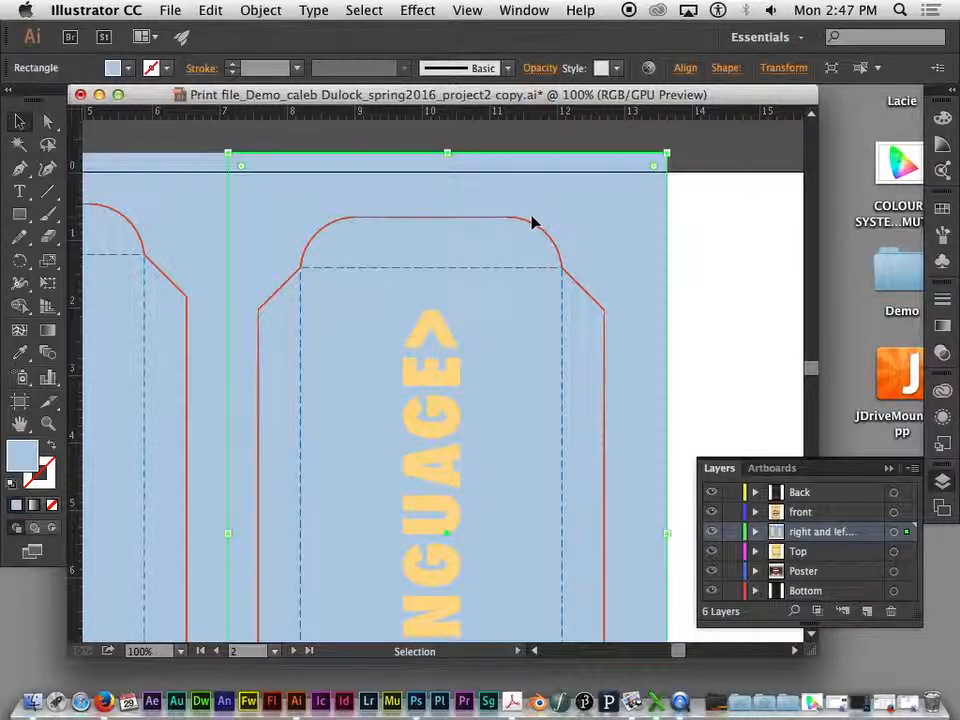
- Shrink the RIGHT side panel's blue background so its upper and right edges align with the dashed fold lines
left_click_drag(448, 153, 452, 264)
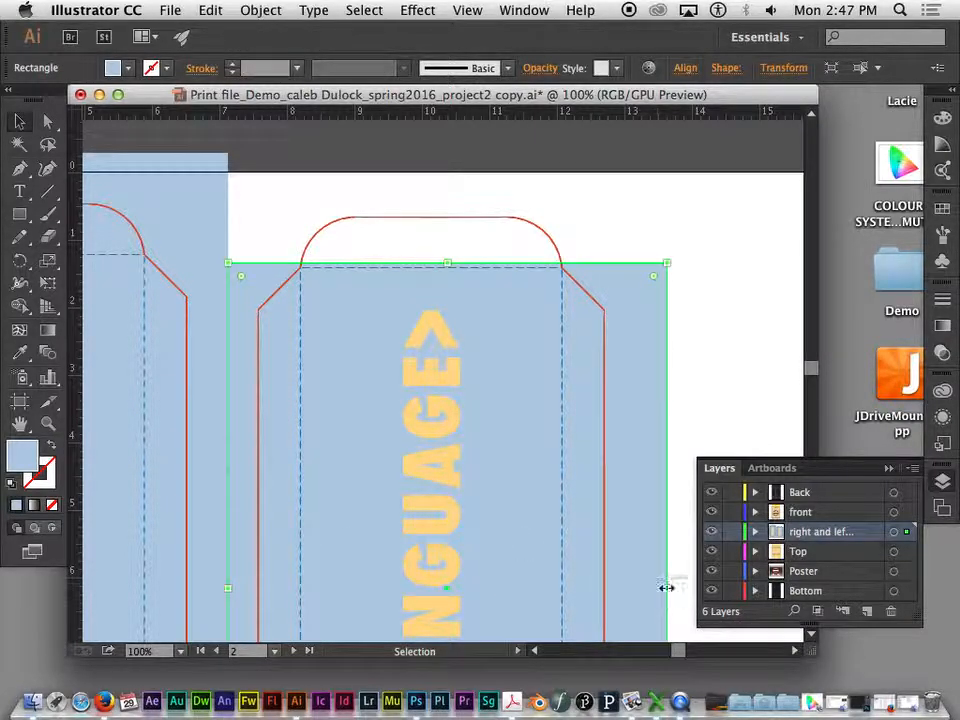
left_click_drag(666, 588, 561, 574)
left_click_drag(393, 264, 397, 268)
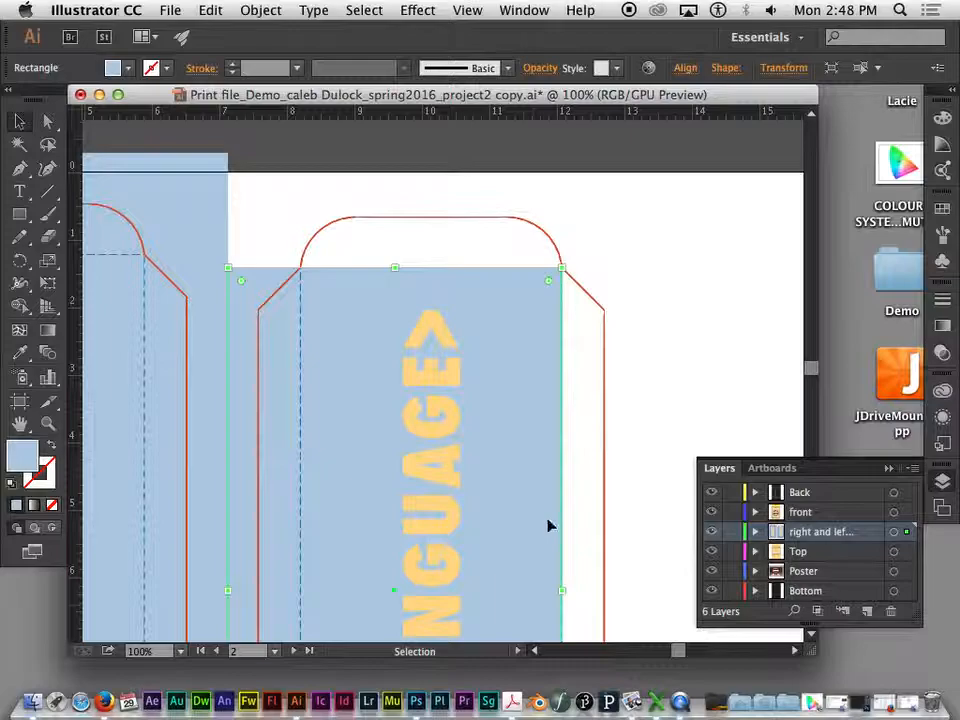
- Enlarge the RIGHT side panel's blue background up and outward so it extends beyond the upper flap and outer side flap's cut lines
left_click_drag(558, 270, 579, 245)
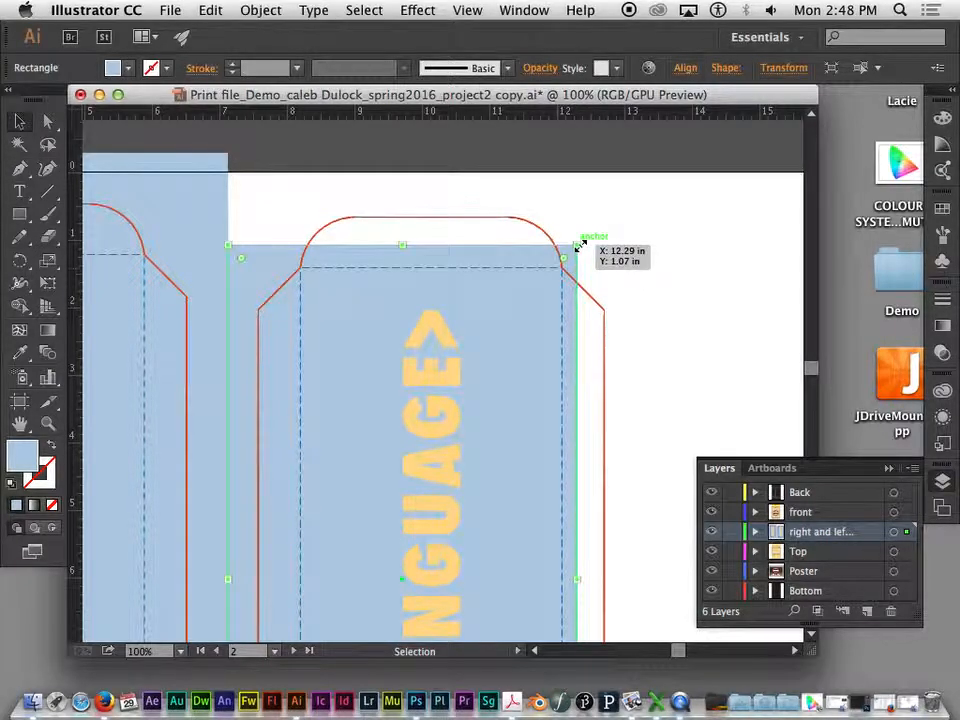
left_click_drag(580, 245, 647, 182)
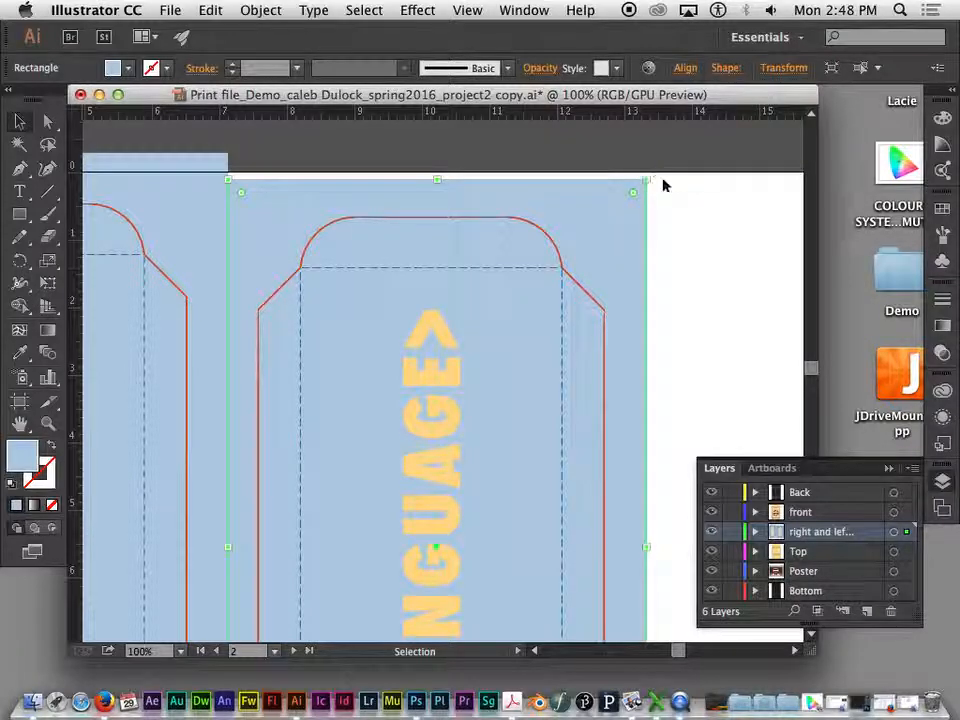
- Inspect the backgrounds of the top, back, front and bottom panel artboards for bleed past their cut and fold lines
key("super+minus")
key("super+minus")
left_click_drag(621, 197, 393, 480)
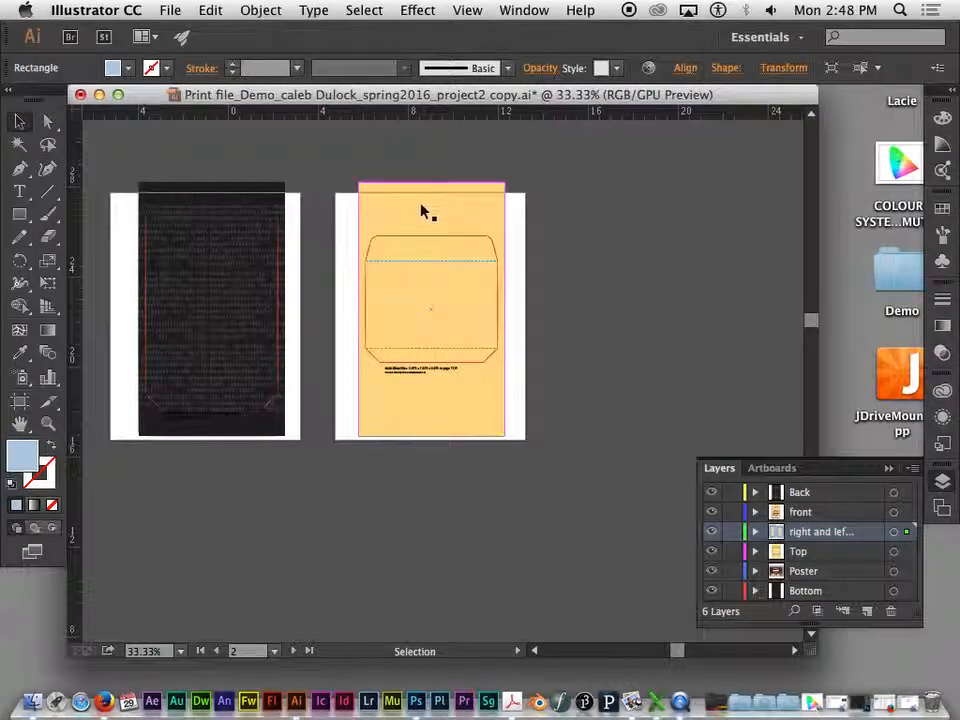
left_click_drag(317, 204, 633, 219)
left_click_drag(287, 311, 456, 279)
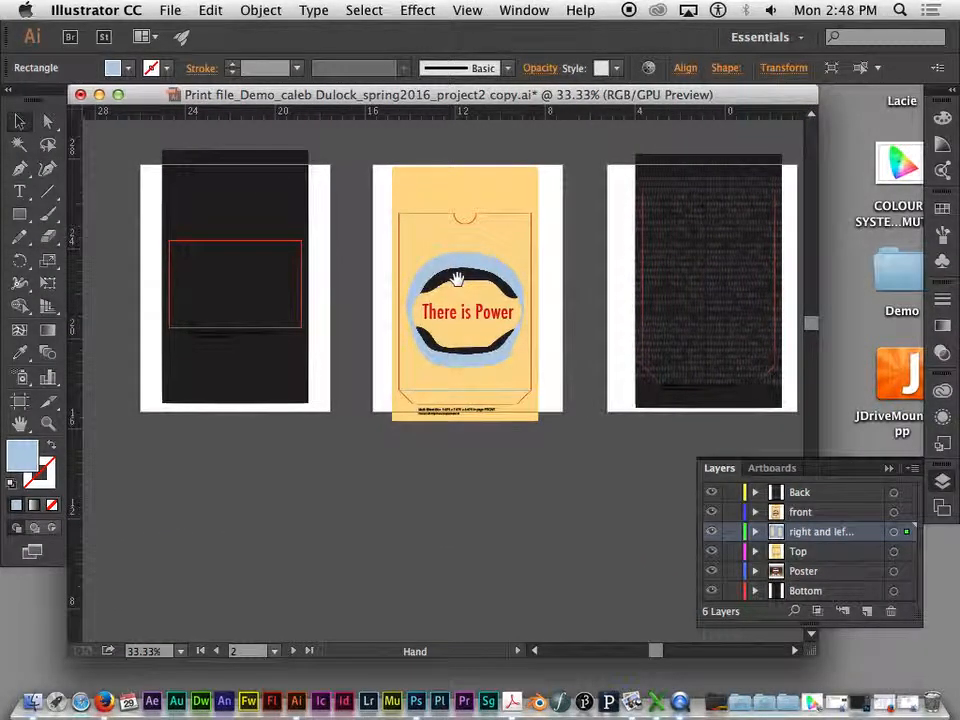
left_click_drag(531, 343, 296, 240)
left_click_drag(536, 414, 699, 413)
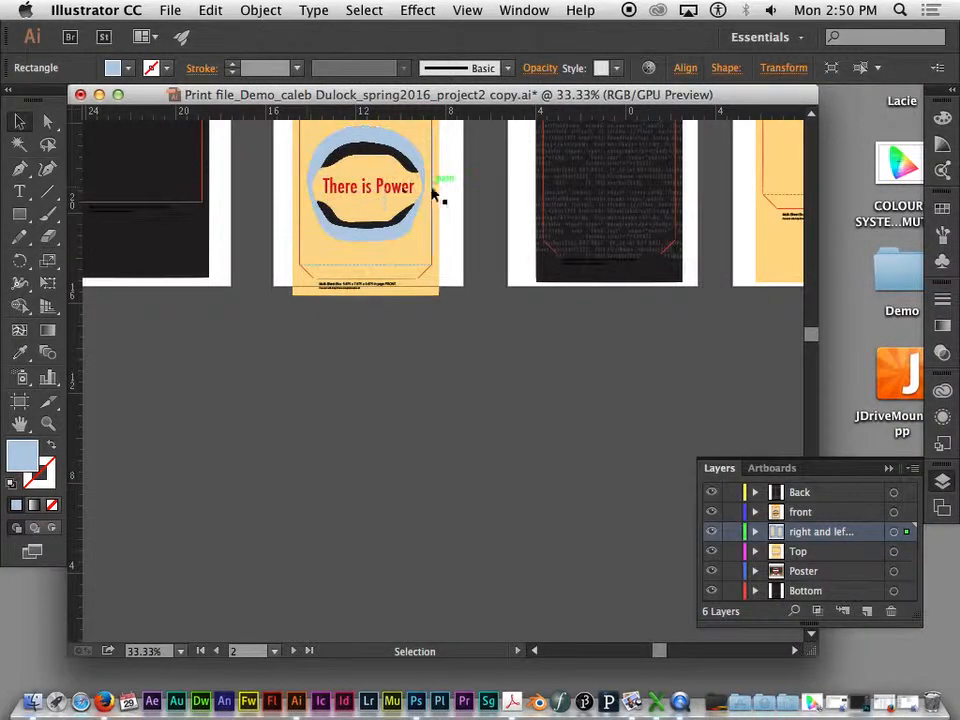
- Examine the poster's lower-right corner, comparing the body text column and yellow background with the inner guide line and artboard edge
key("space")
left_click_drag(367, 365, 501, 92)
left_click_drag(531, 403, 309, 183)
key("super+equal")
key("super+equal")
key("super+equal")
key("super+equal")
key("space")
left_click_drag(408, 271, 538, 161)
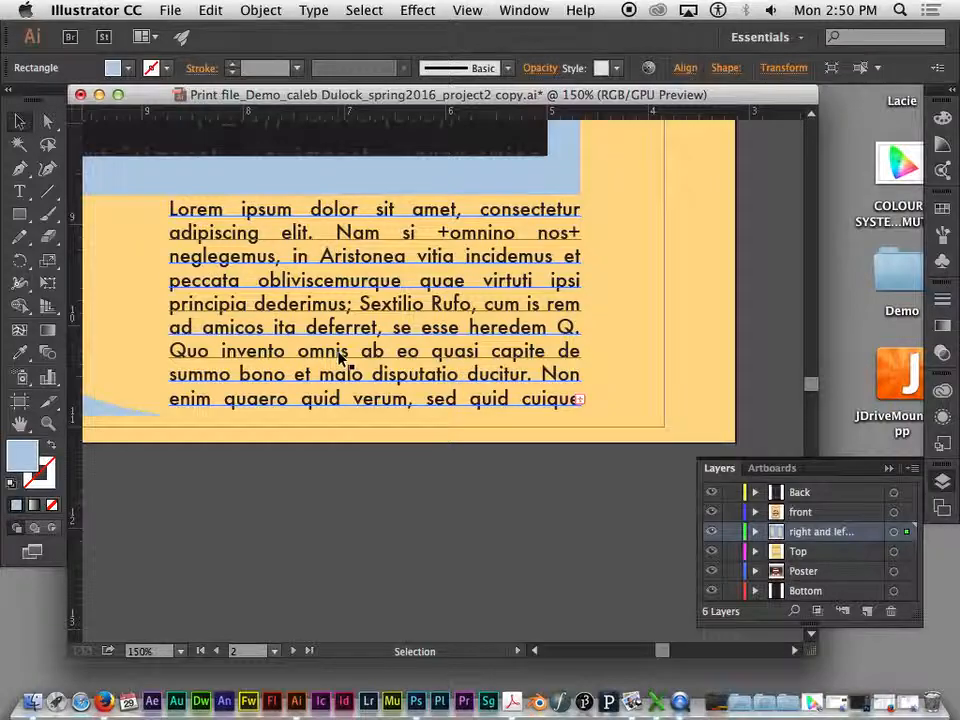
- Review the whole poster artboard alongside the LEFT and RIGHT side panels and their extended backgrounds
key("super+minus")
key("super+minus")
key("super+minus")
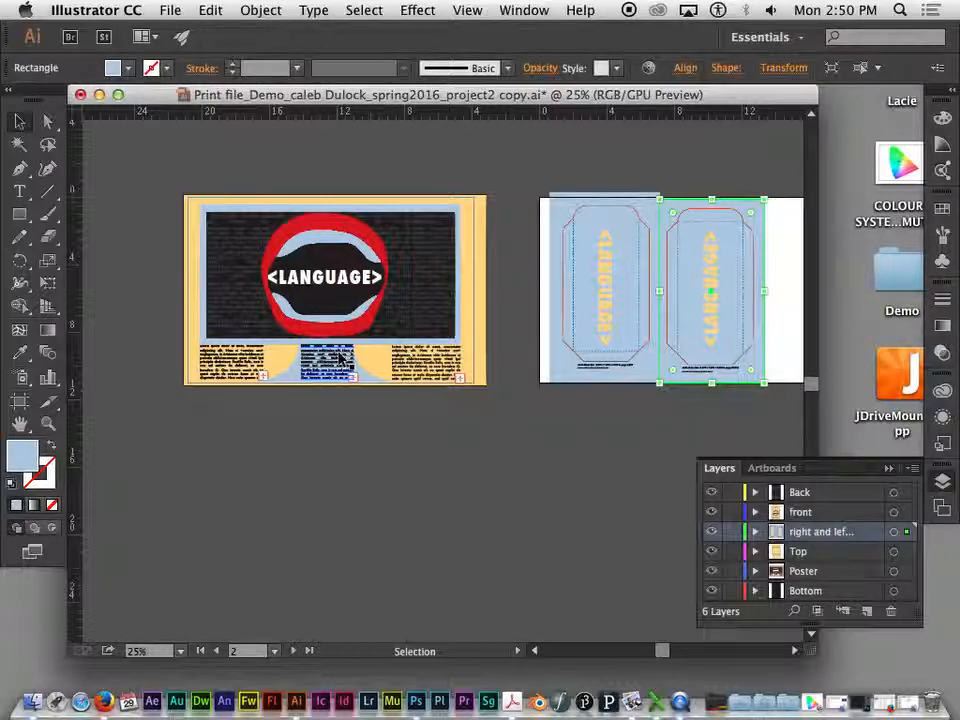
key("super+0")
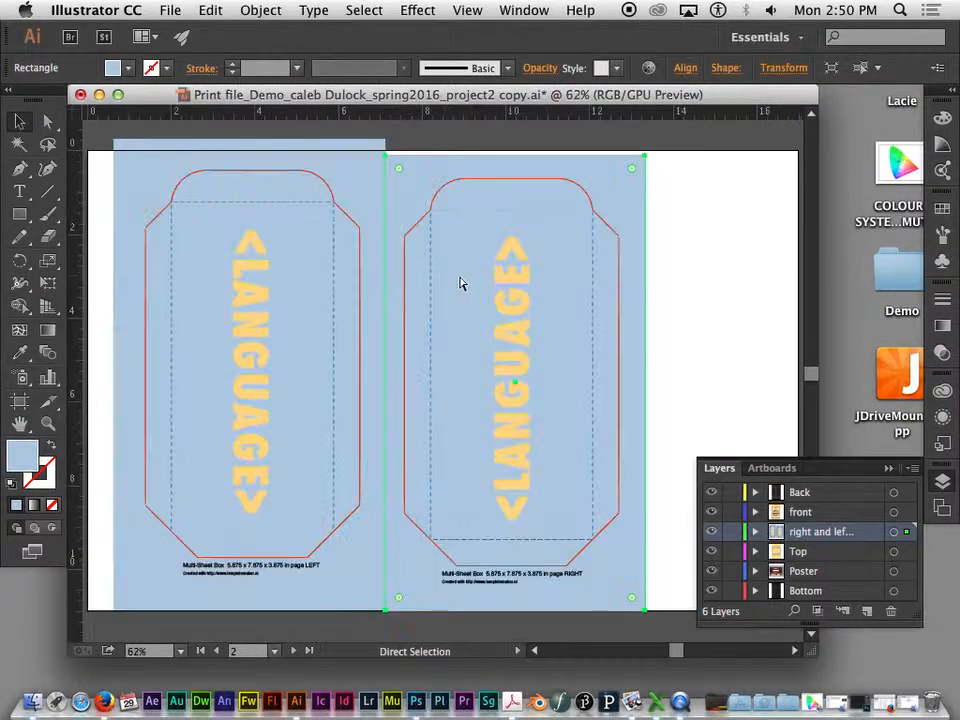
key("super+minus")
key("super+minus")
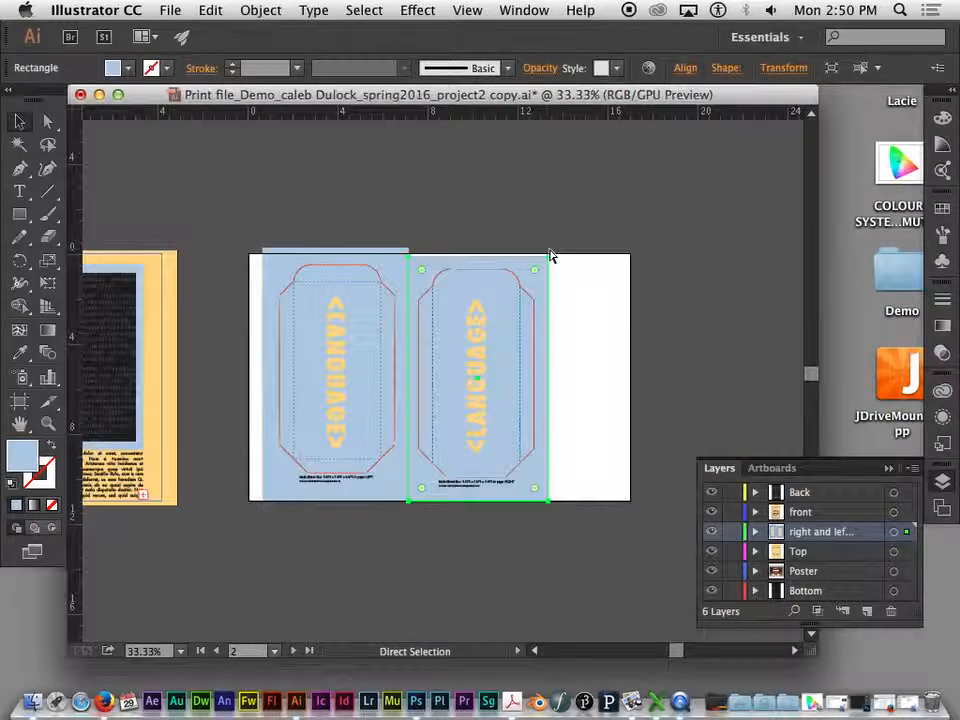
key("super+minus")
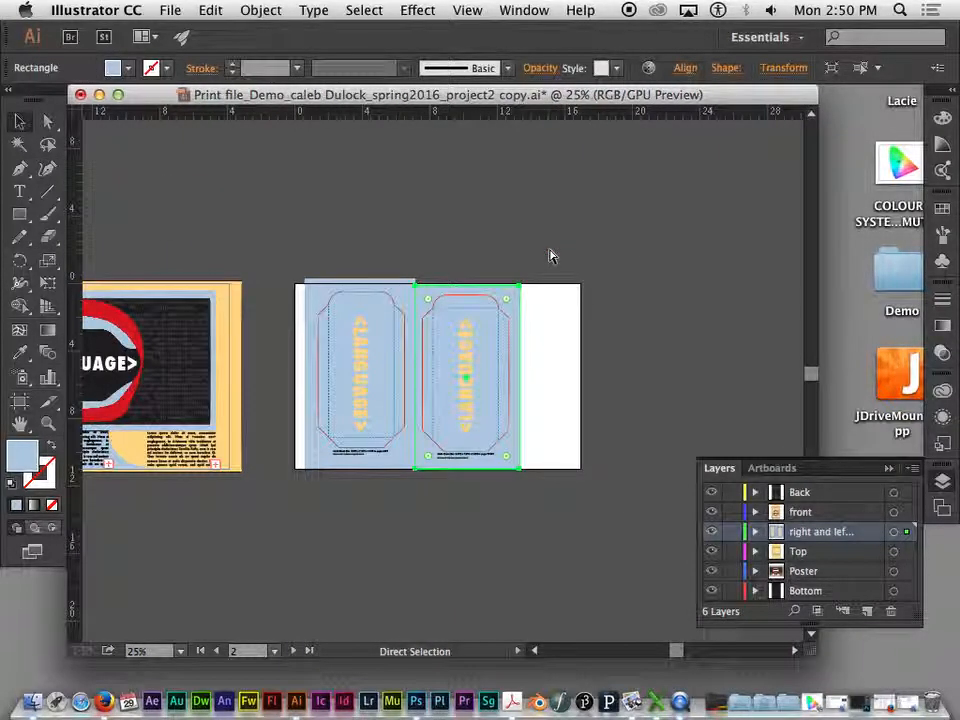
key("space")
left_click_drag(372, 186, 537, 288)
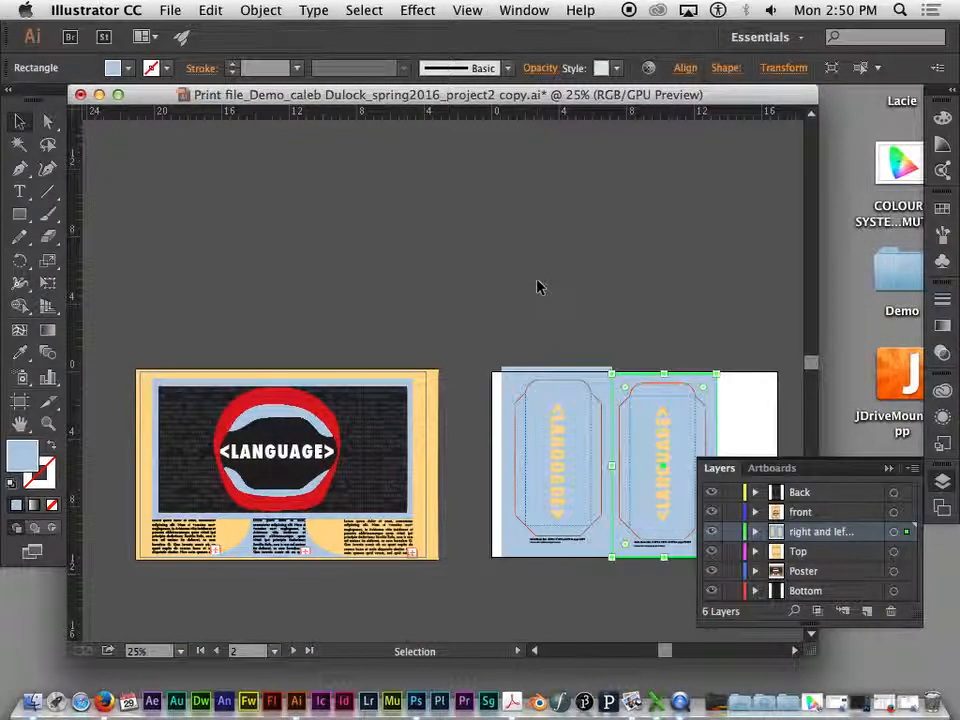
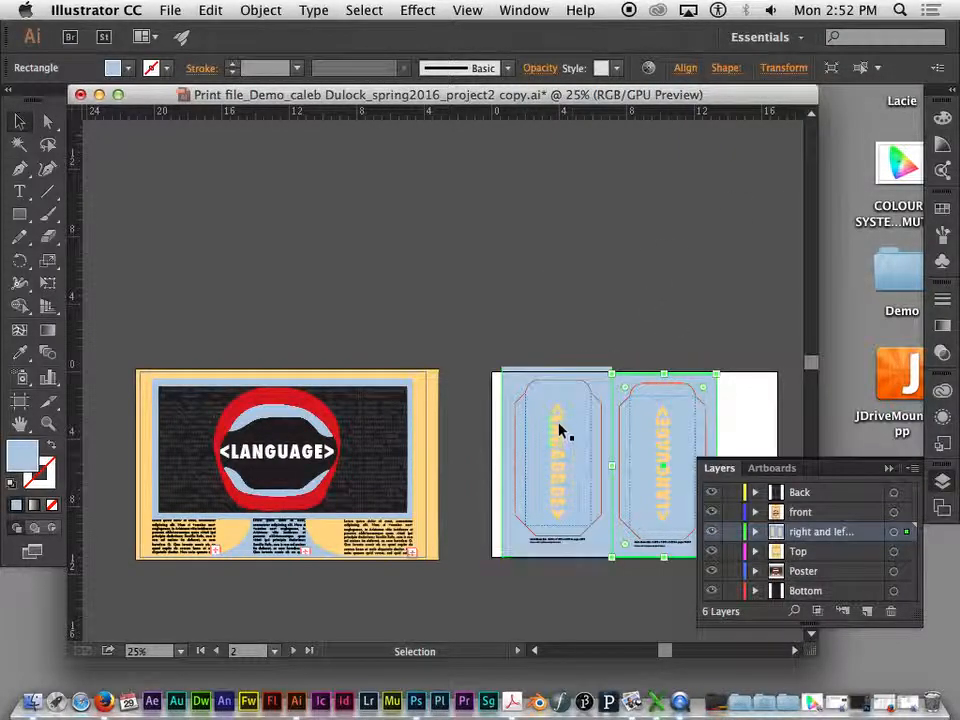
- Convert the LEFT side panel's <LANGUAGE> text to outlines
key("super+equal")
key("super+equal")
key("super+equal")
left_click_drag(546, 322, 321, 202)
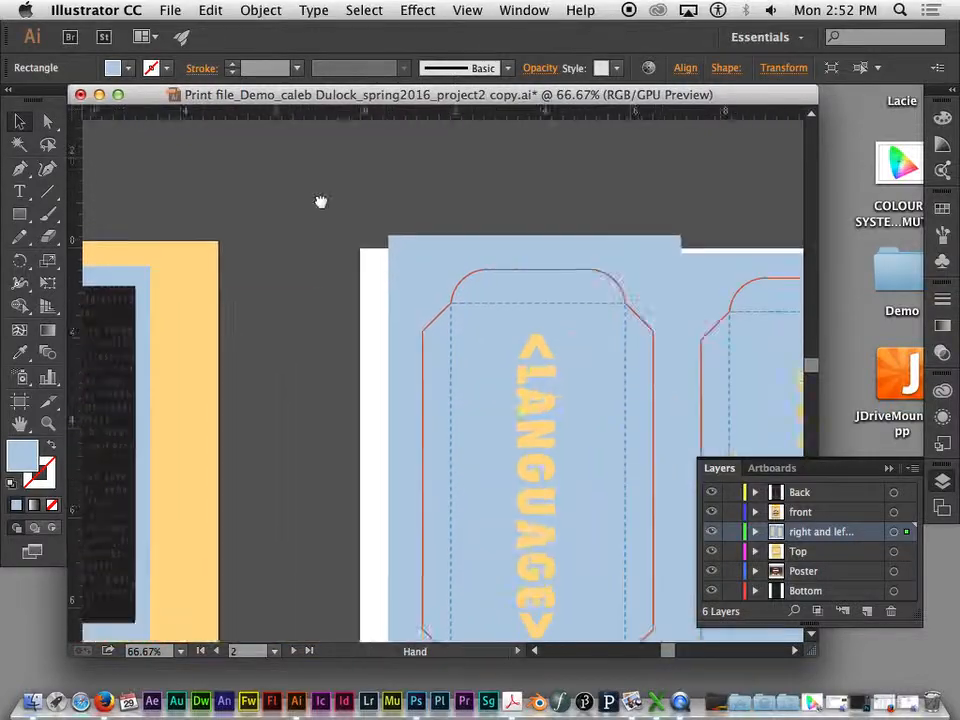
left_click_drag(655, 403, 443, 328)
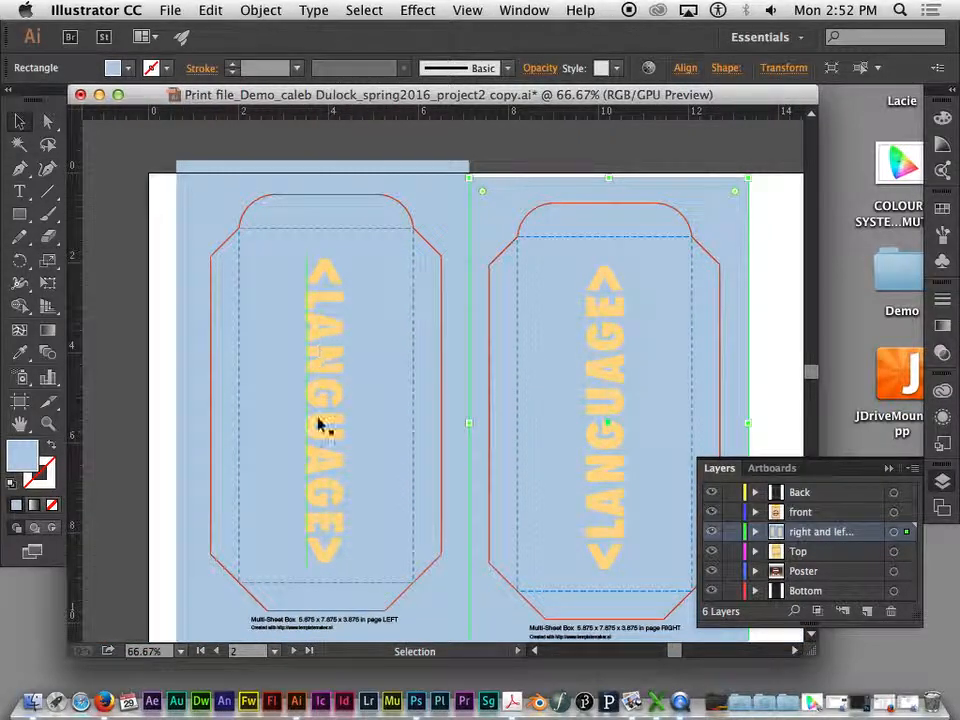
left_click(325, 365)
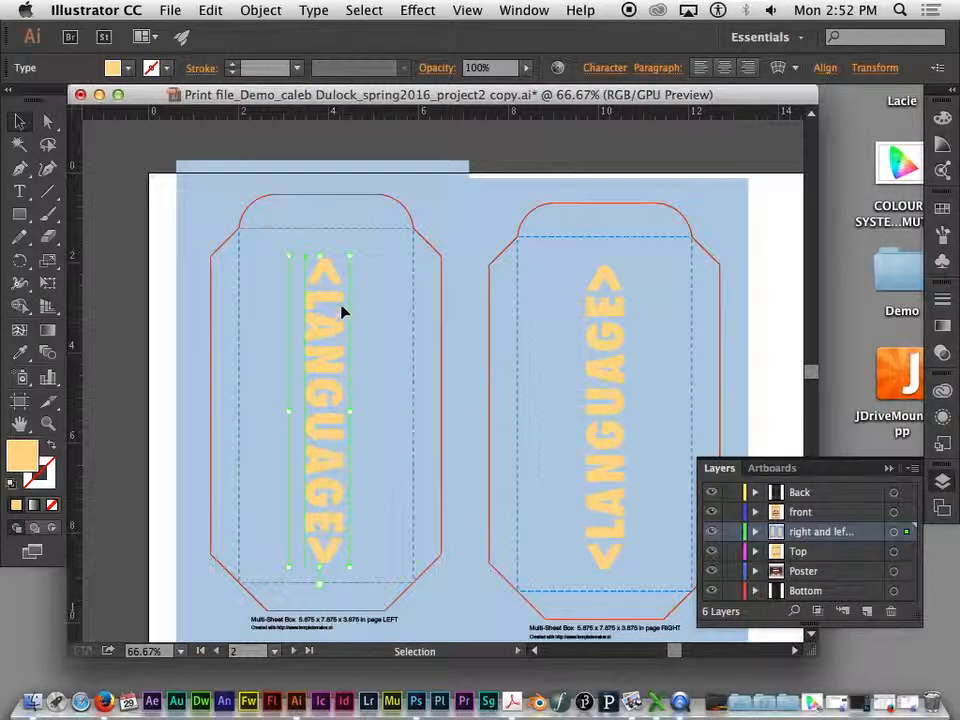
left_click(322, 10)
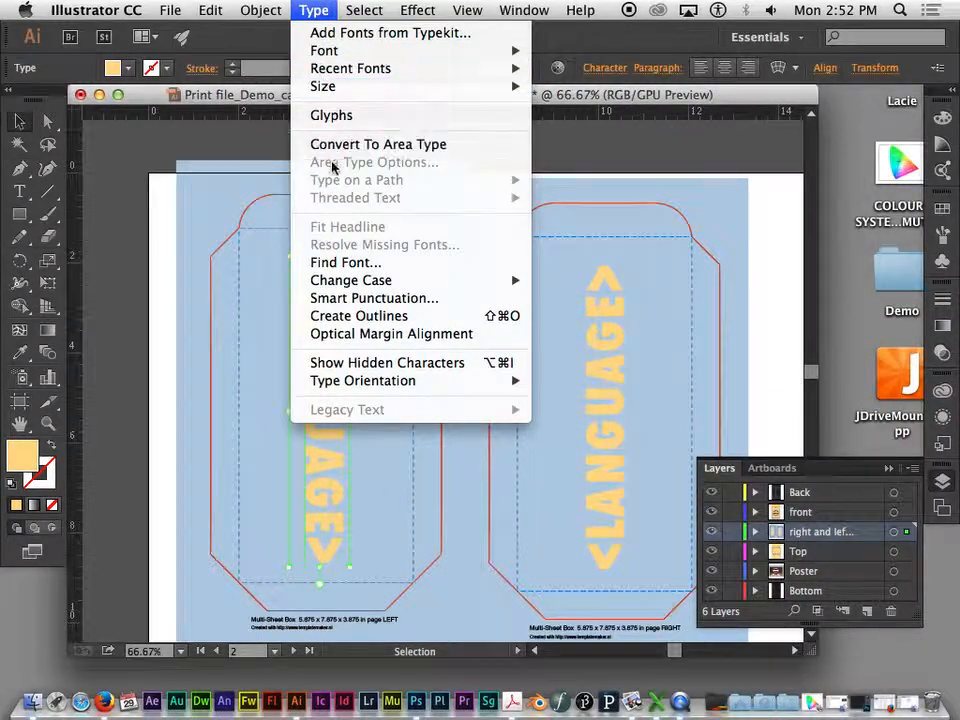
left_click(428, 318)
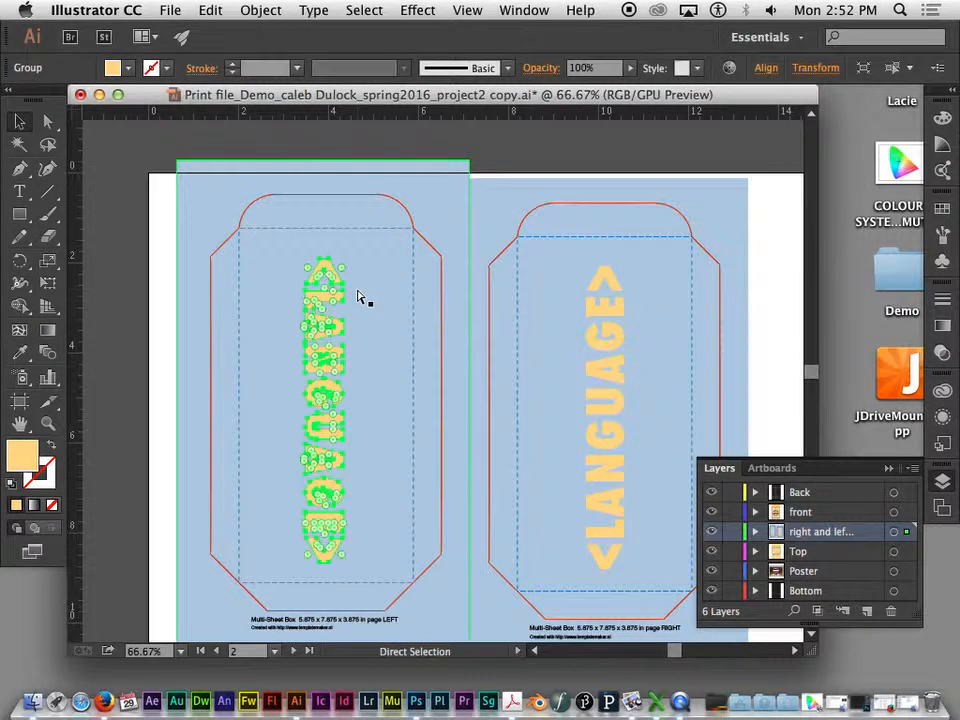
- Change the "right and left side" layer's color to Medium Blue
key("super+equal")
key("super+equal")
key("super+equal")
key("super+equal")
key("space")
left_click_drag(214, 324, 639, 291)
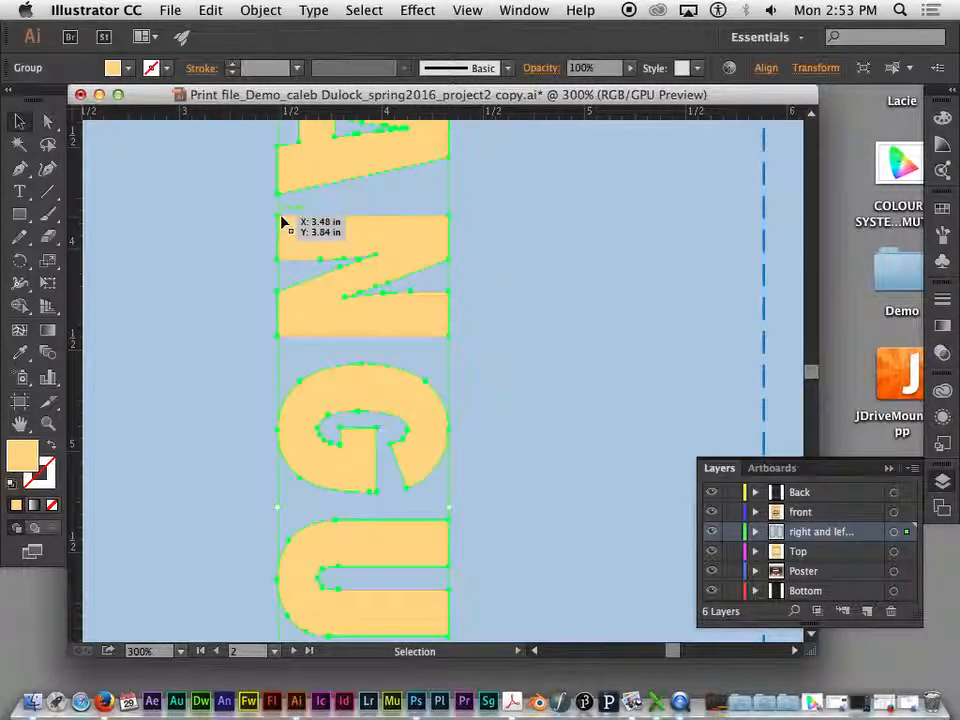
double_click(776, 534)
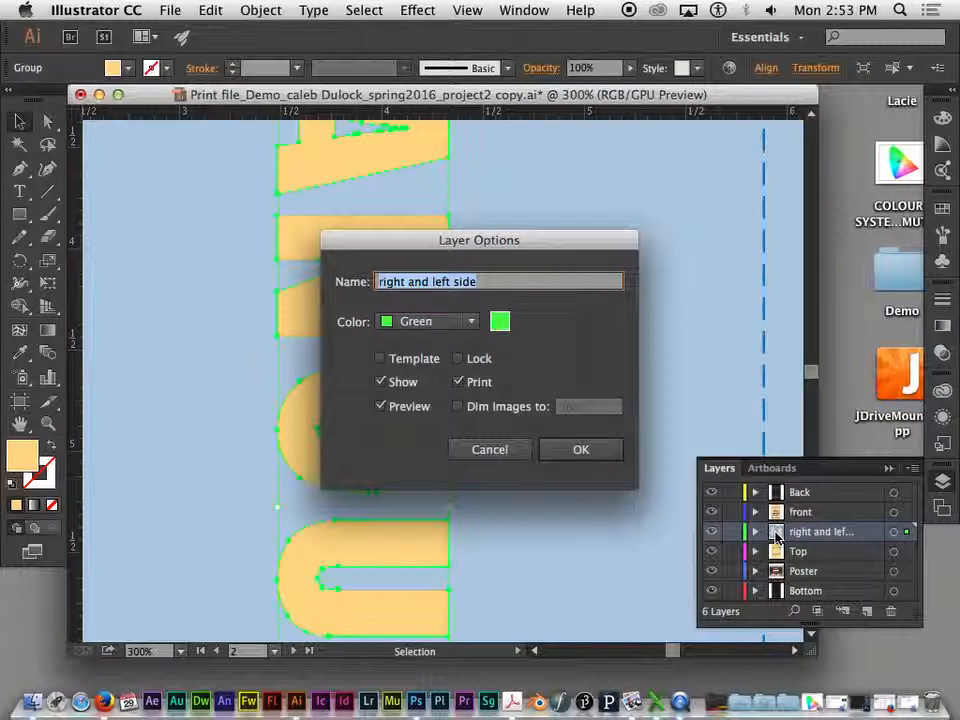
left_click(473, 321)
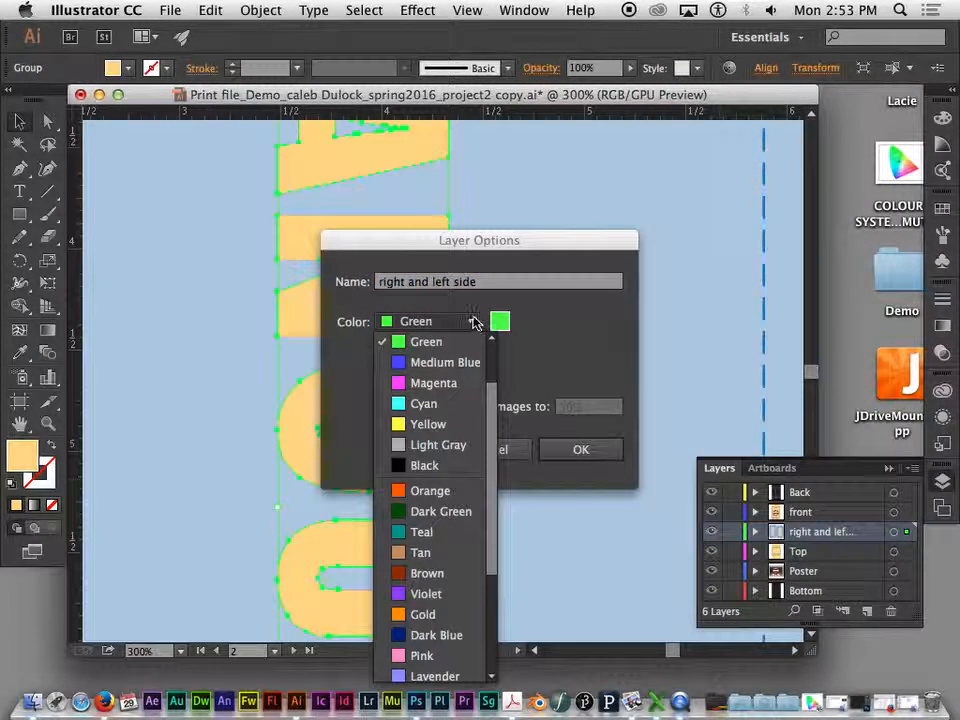
left_click(415, 363)
left_click(596, 449)
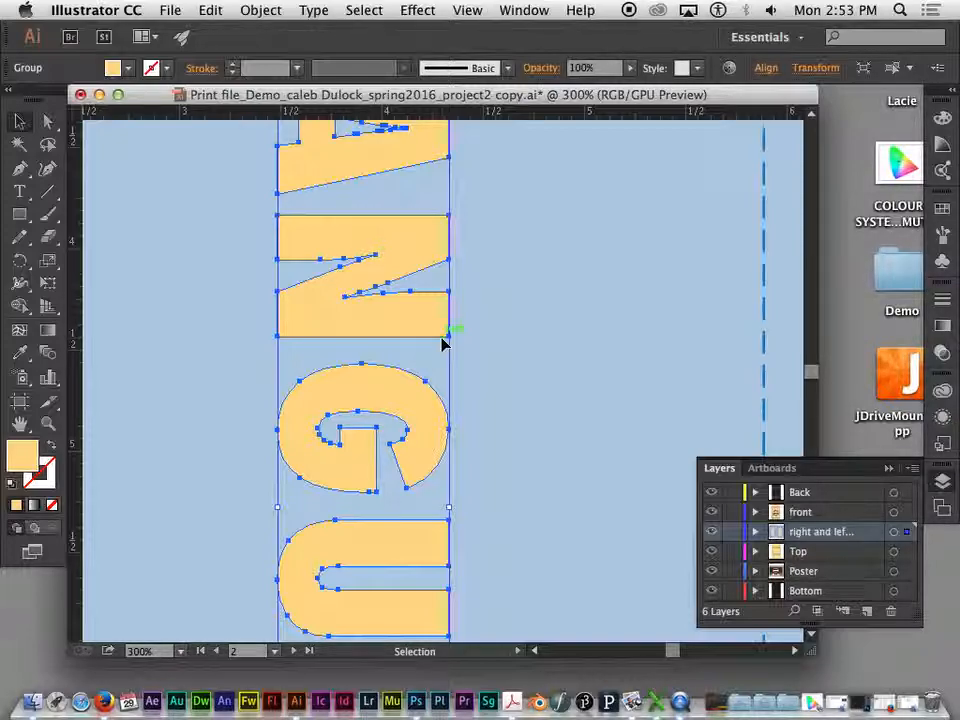
- Examine the anchor points of the outlined <LANGUAGE> lettering on the LEFT side panel, both as a whole and up close
key("a")
key("ctrl+minus")
key("ctrl+minus")
key("ctrl+minus")
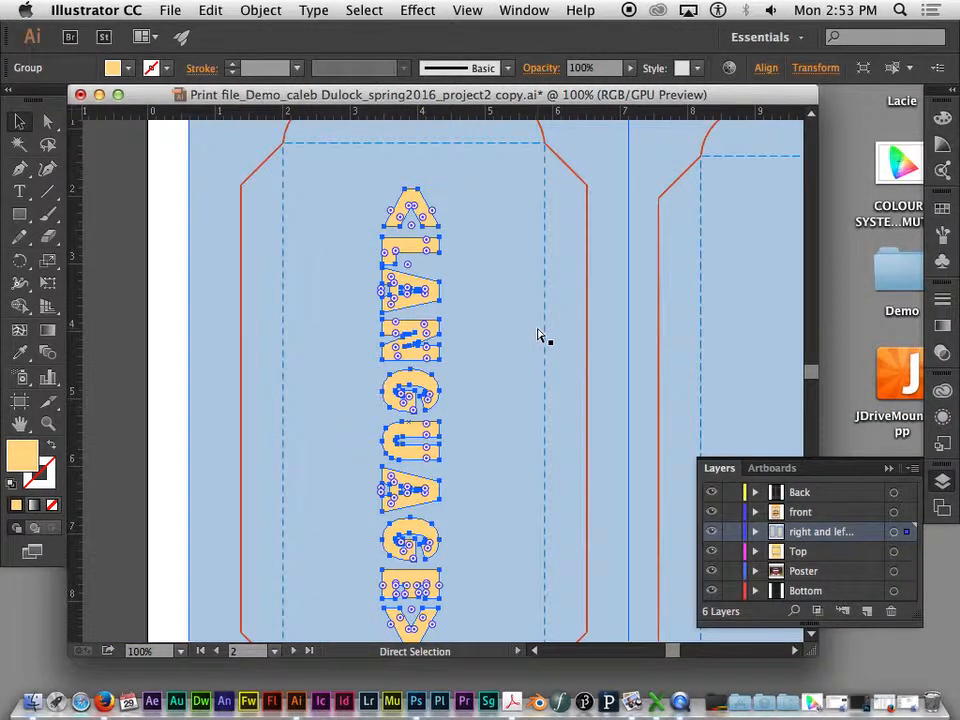
key("v")
key("ctrl+minus")
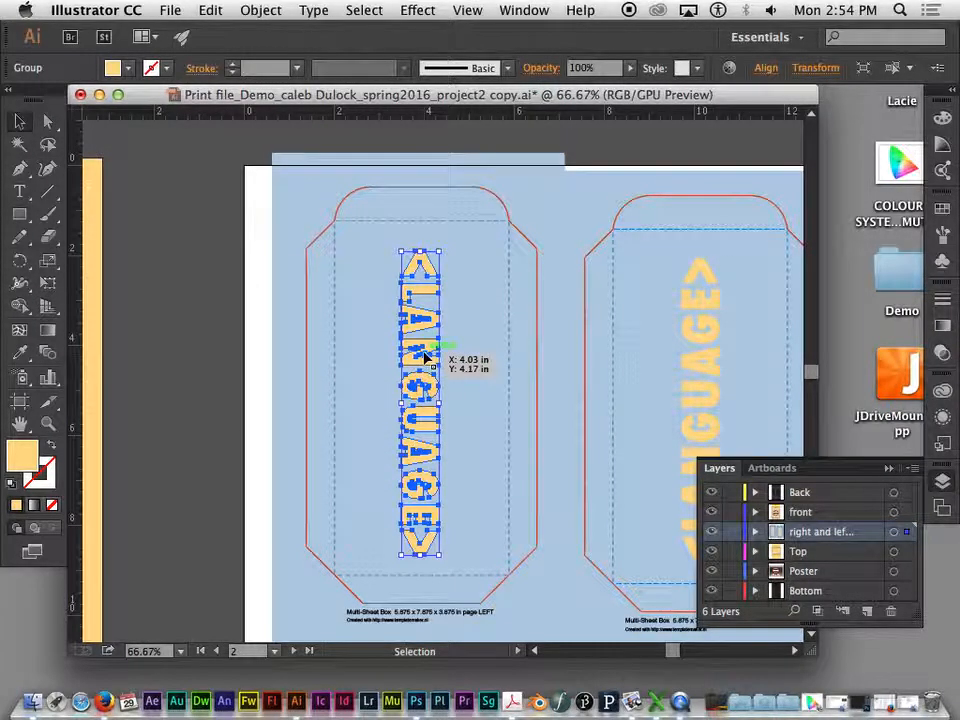
key("super+plus")
key("super+plus")
key("super+plus")
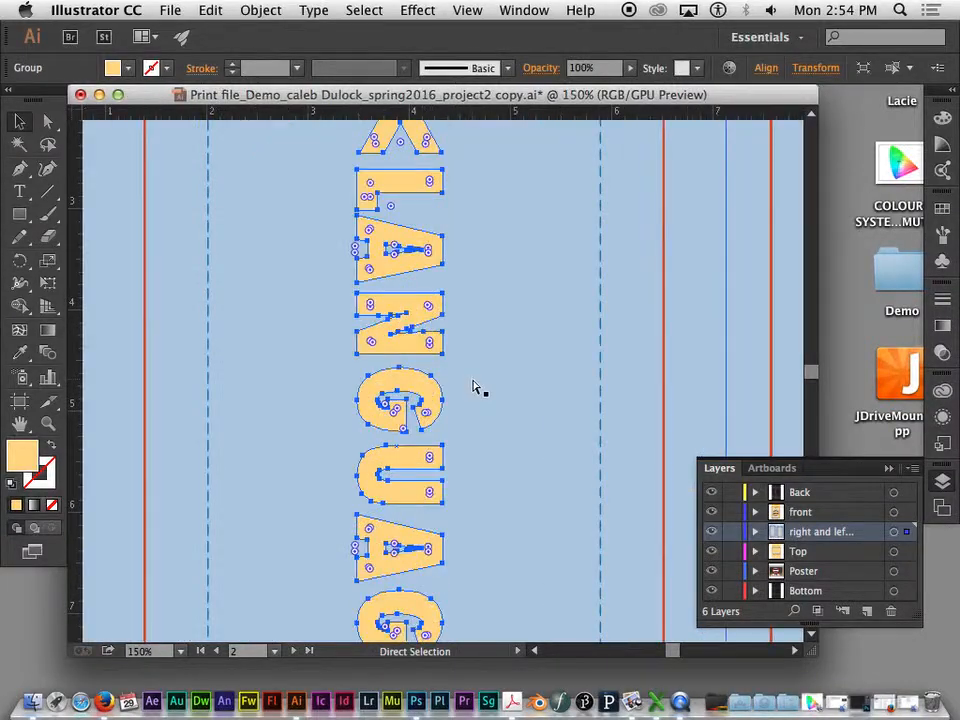
key("space")
left_click_drag(510, 244, 440, 478)
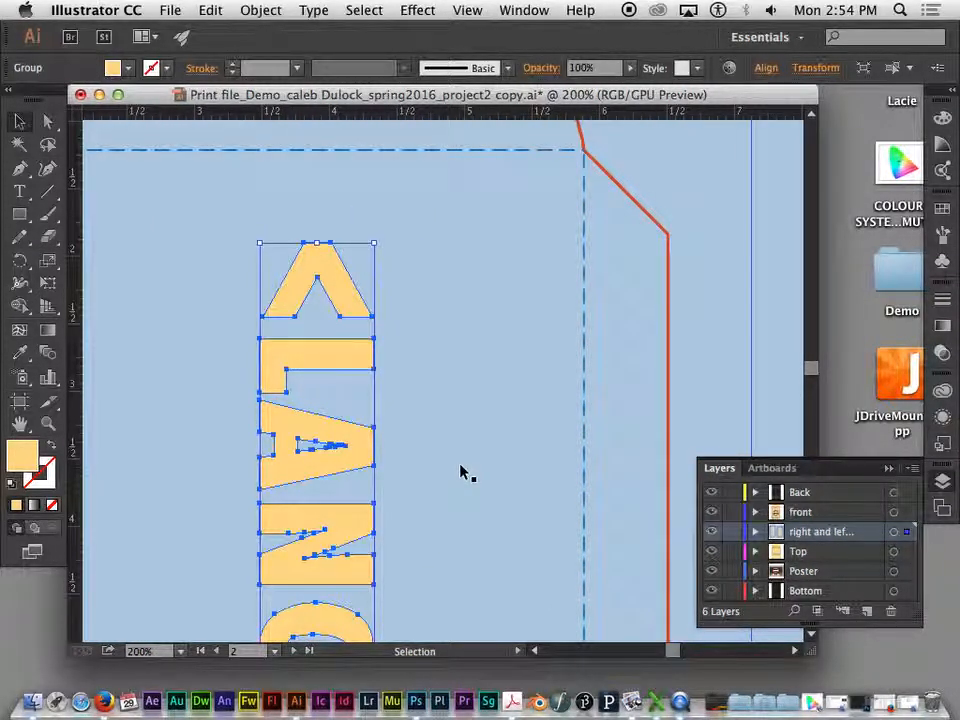
- Pull two opposite corner anchor points of the outlined letter L outward with Direct Selection on the LEFT side panel
left_click(50, 122)
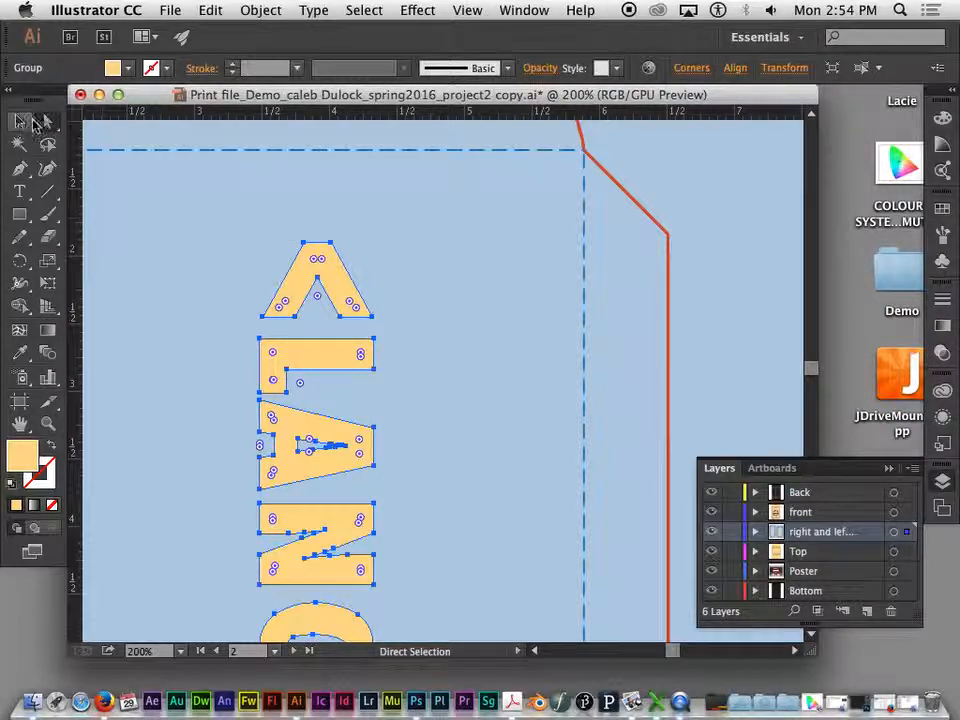
left_click_drag(380, 346, 521, 318)
left_click(373, 341)
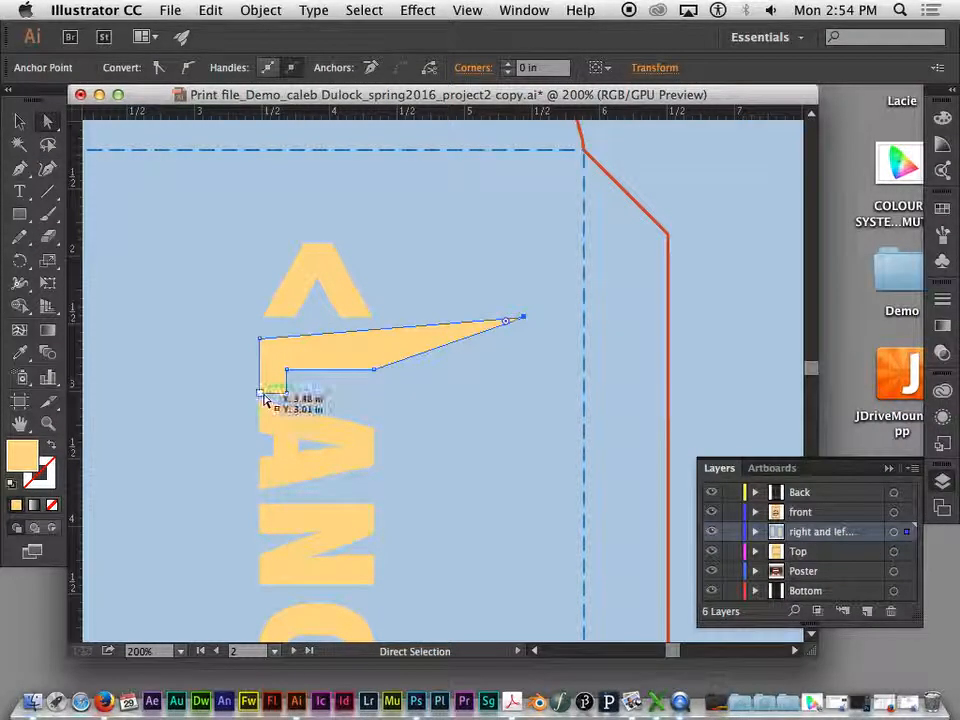
left_click_drag(260, 392, 111, 425)
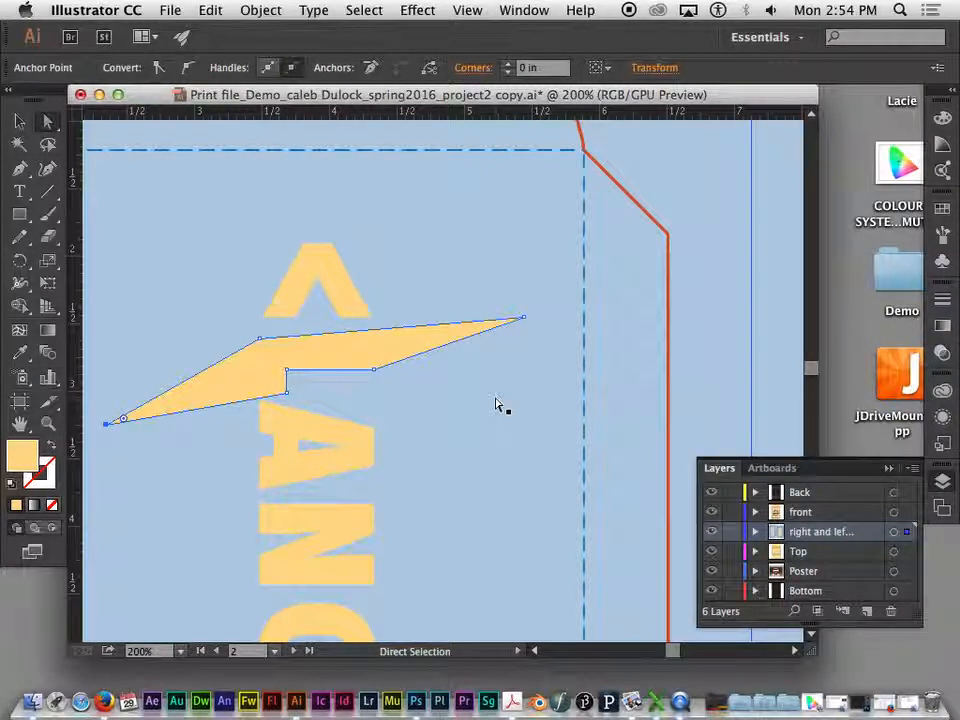
left_click_drag(497, 404, 512, 302)
key("v")
key("super+minus")
key("super+minus")
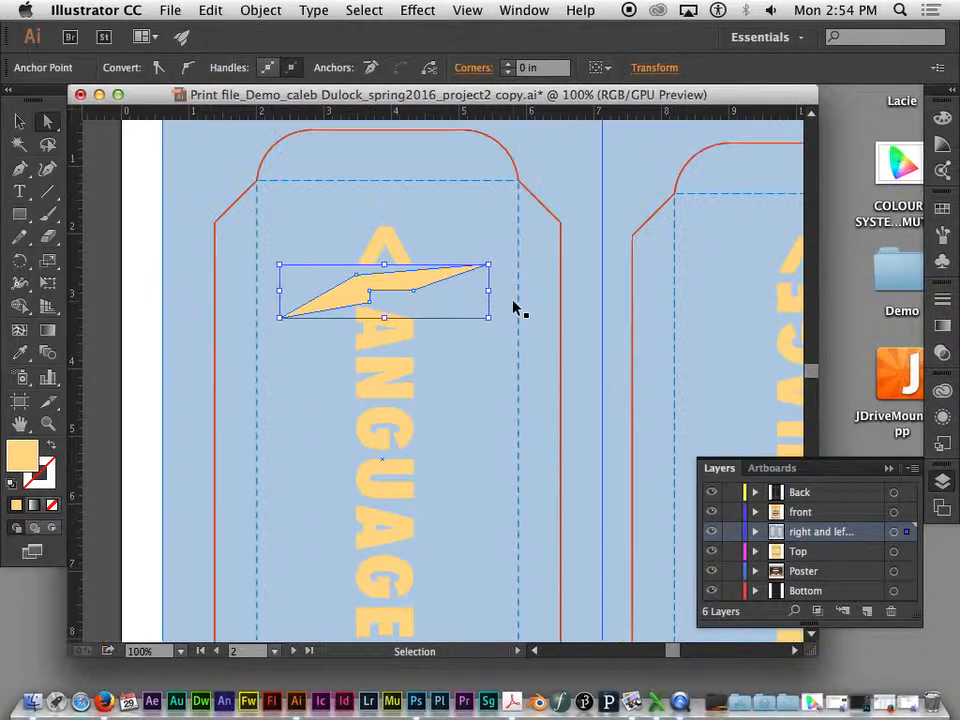
key("super+minus")
key("a")
left_click_drag(484, 399, 480, 328)
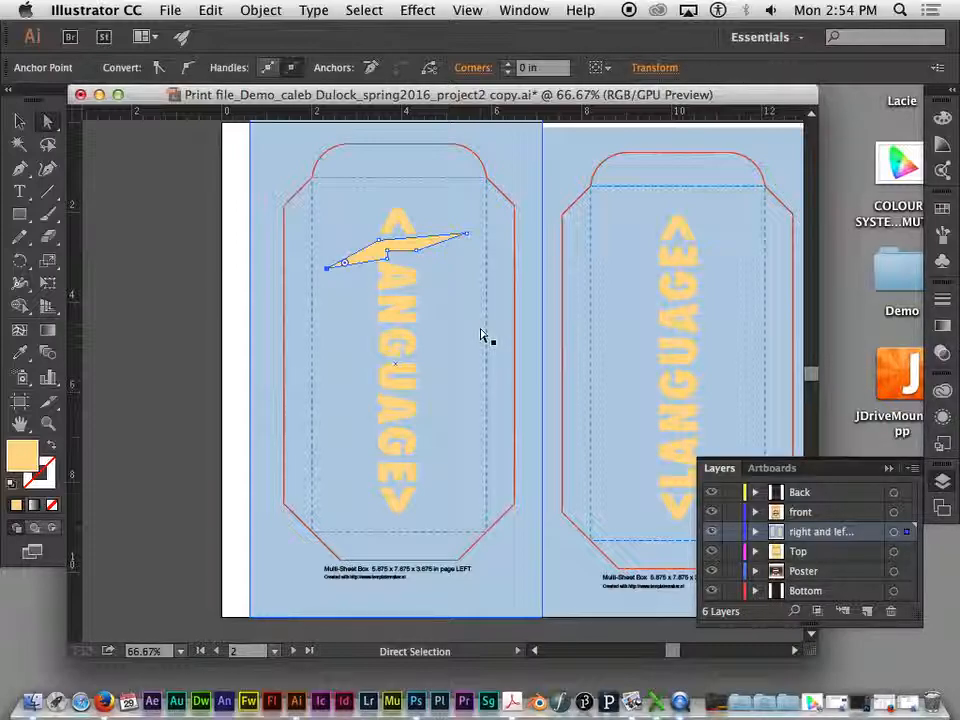
- Undo the two anchor point moves on the LEFT panel's letter L and bring both side panels into view
key("super+z")
key("super+z")
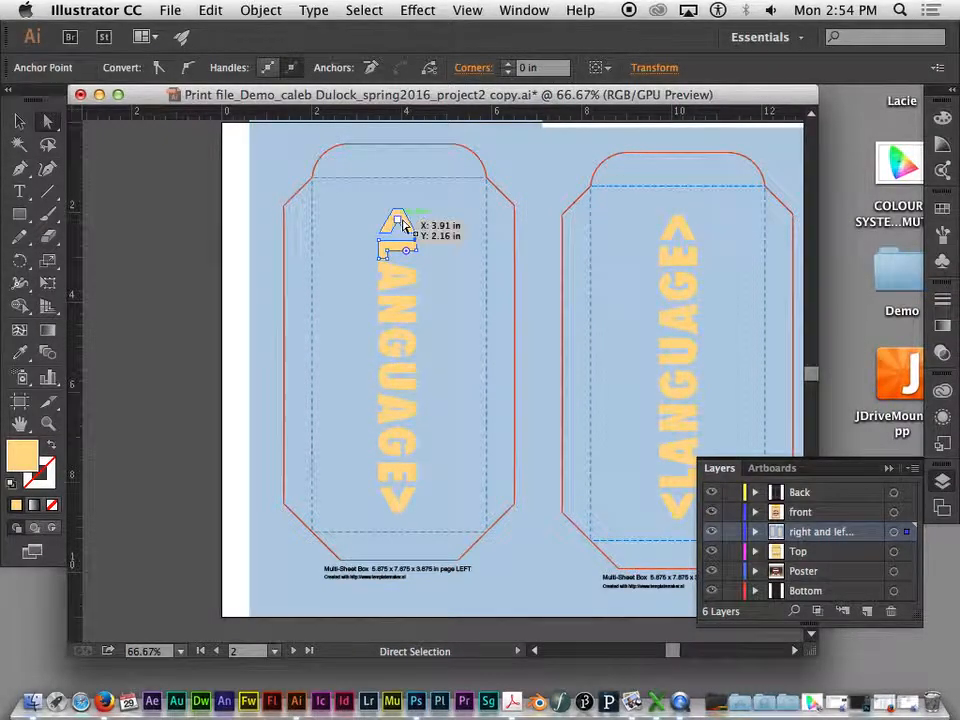
left_click_drag(450, 296, 255, 361)
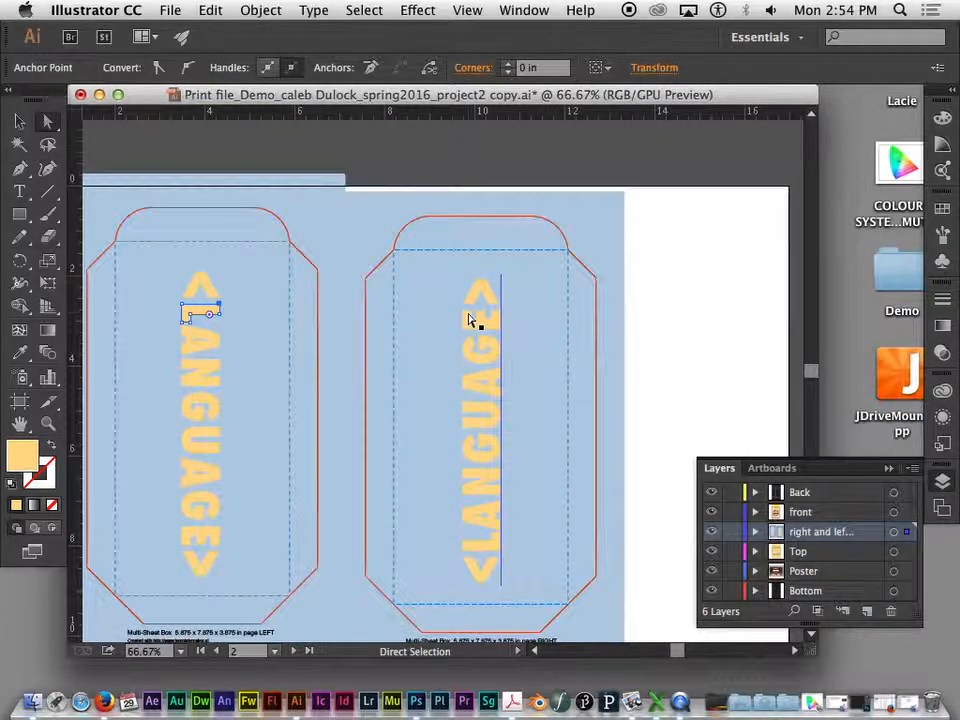
key("super+minus")
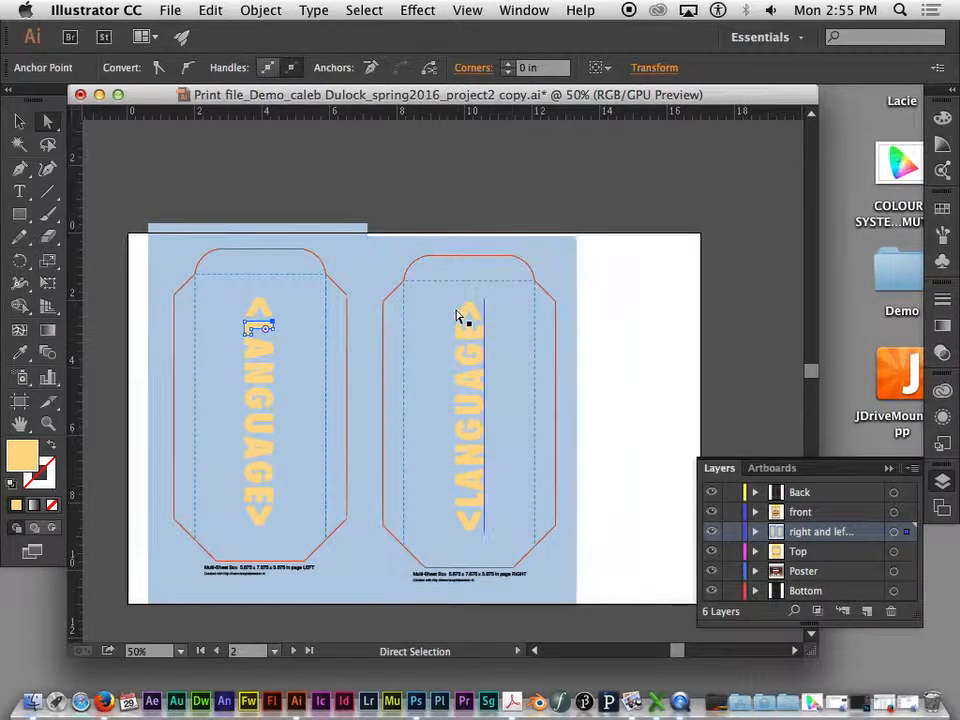
- Compare how the RIGHT panel's live <LANGUAGE> text and the LEFT panel's outlined letters respond to Direct Selection
left_click_drag(435, 292, 521, 476)
key("super+z")
left_click(478, 355)
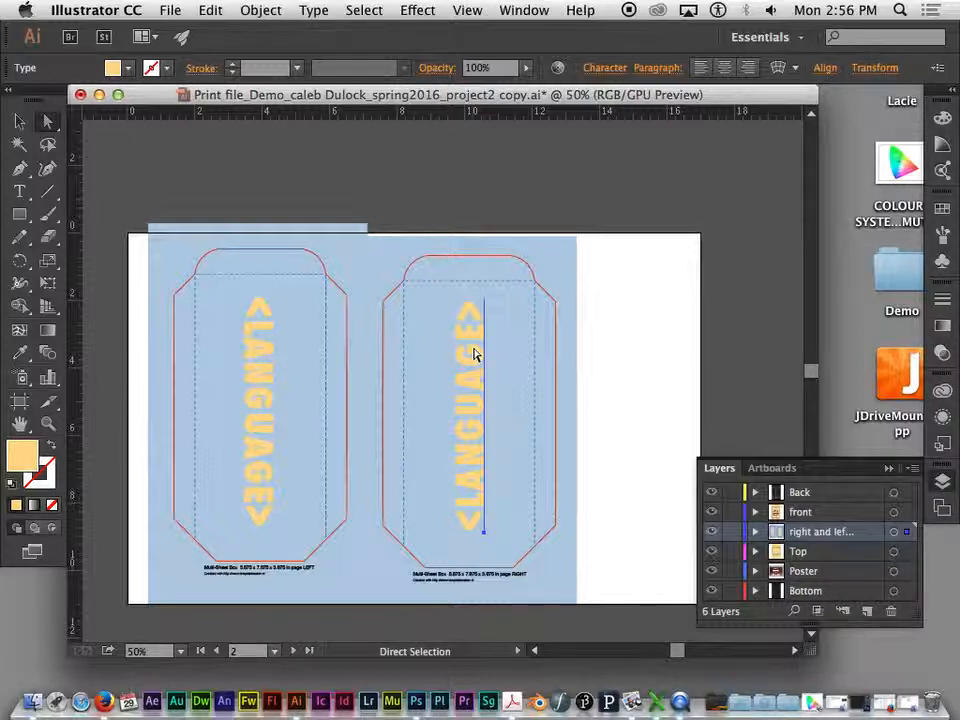
left_click(255, 346)
left_click_drag(255, 346, 257, 313)
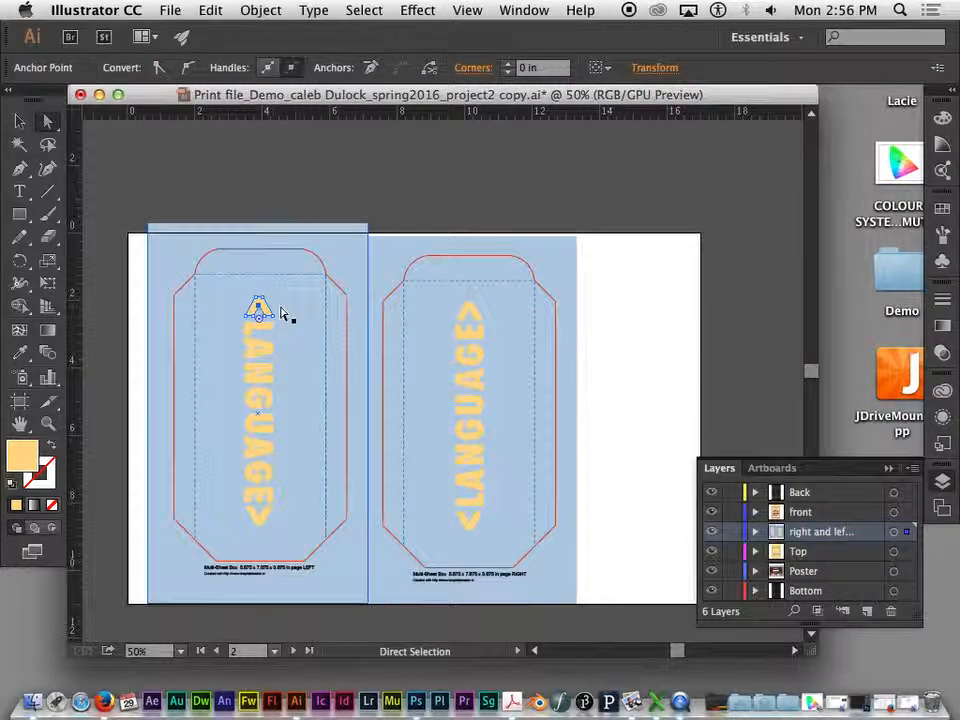
left_click(282, 313)
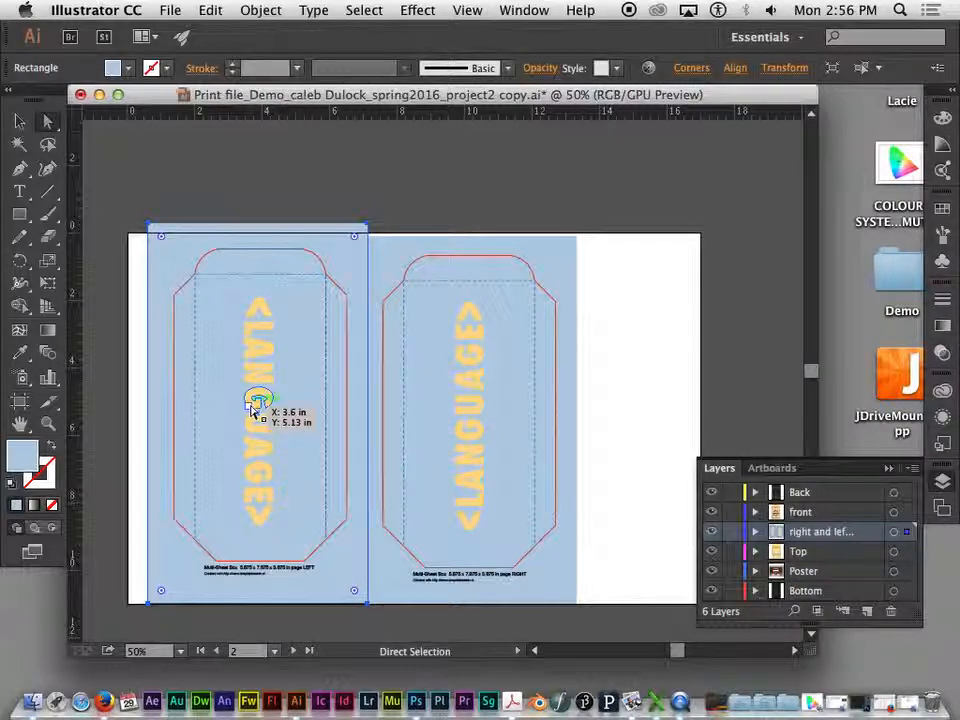
- Convert the RIGHT side panel's <LANGUAGE> text to outlines
left_click(478, 370)
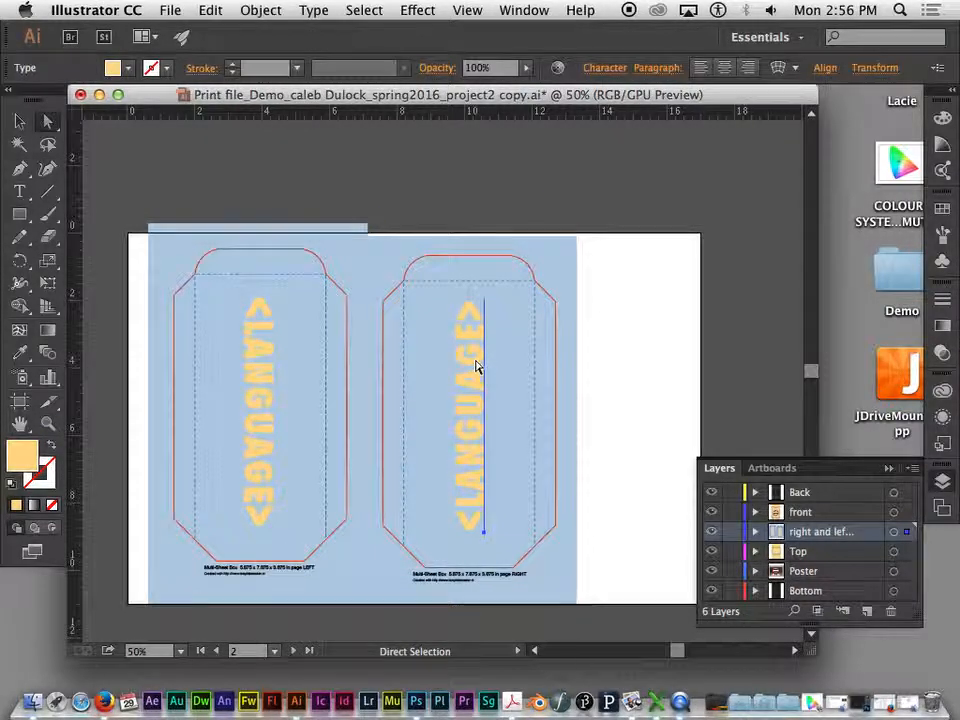
left_click(314, 10)
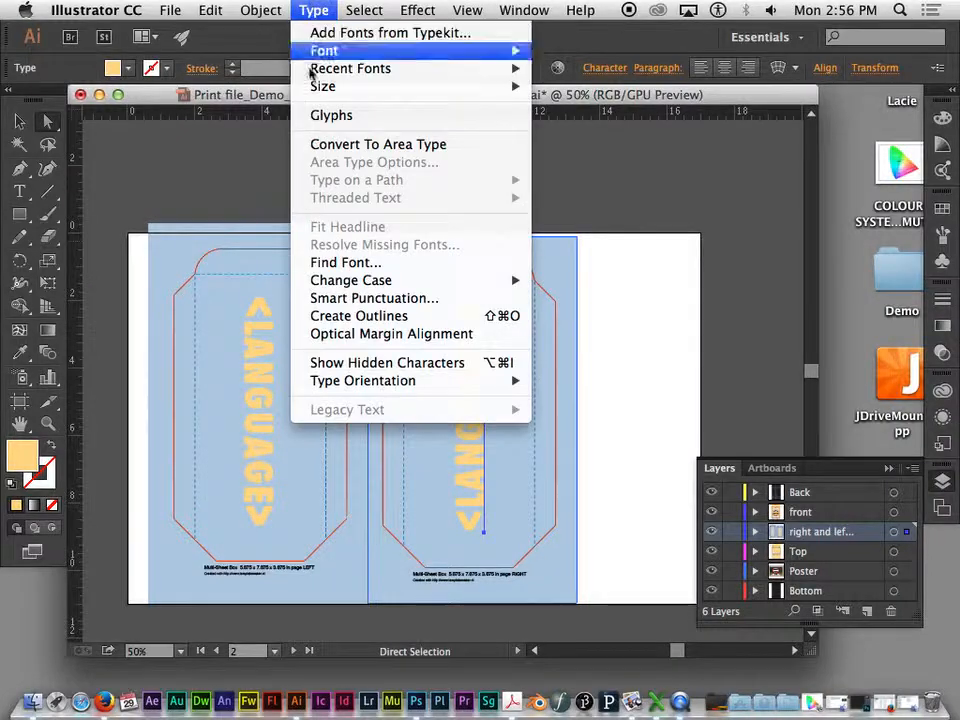
left_click(343, 315)
- Convert the red "There is Power" text on the FRONT panel artboard to outlines
key("space")
left_click_drag(415, 230, 297, 698)
left_click_drag(289, 430, 652, 635)
left_click_drag(677, 548, 606, 628)
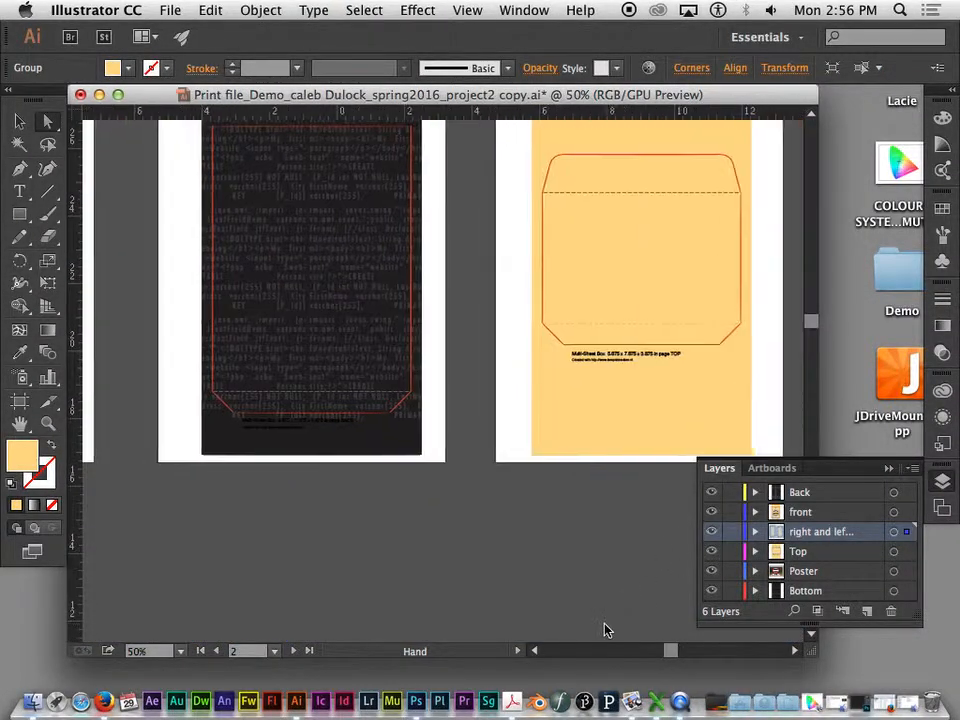
left_click_drag(371, 371, 806, 437)
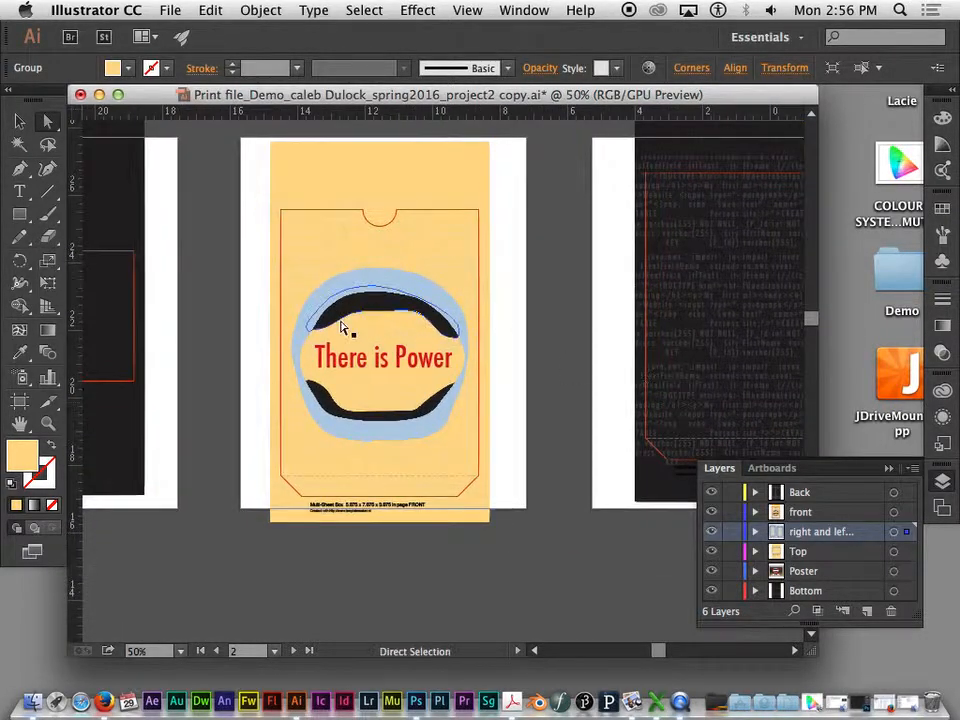
left_click(317, 350)
left_click(313, 10)
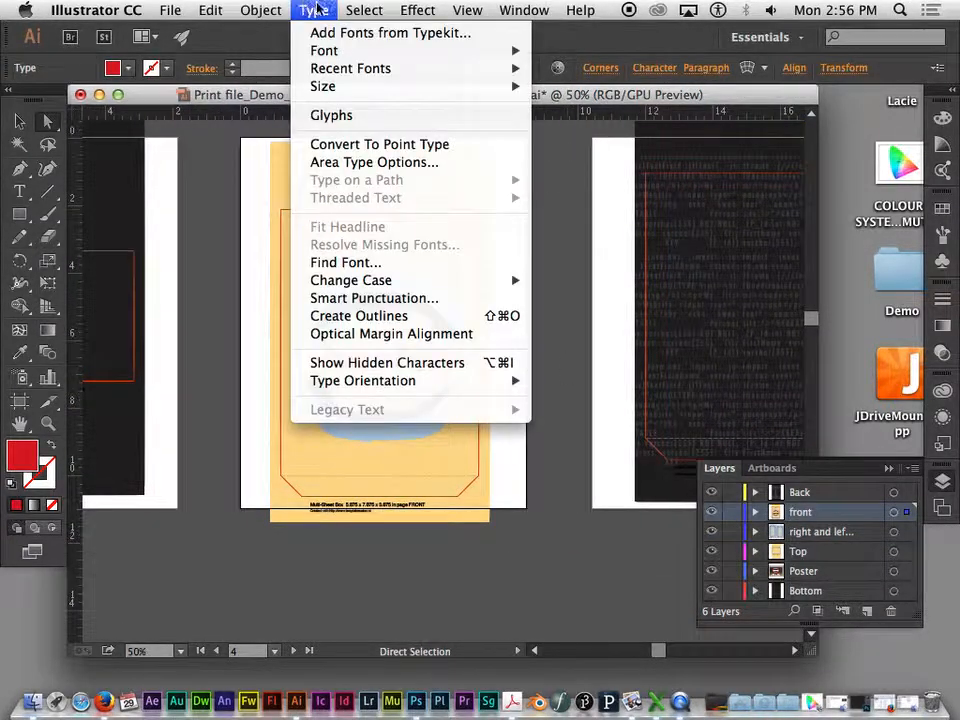
left_click(372, 316)
- Select the artwork on all artboards and convert all remaining text to outlines at once
key("super+minus")
key("super+minus")
key("super+minus")
key("super+minus")
key("super+minus")
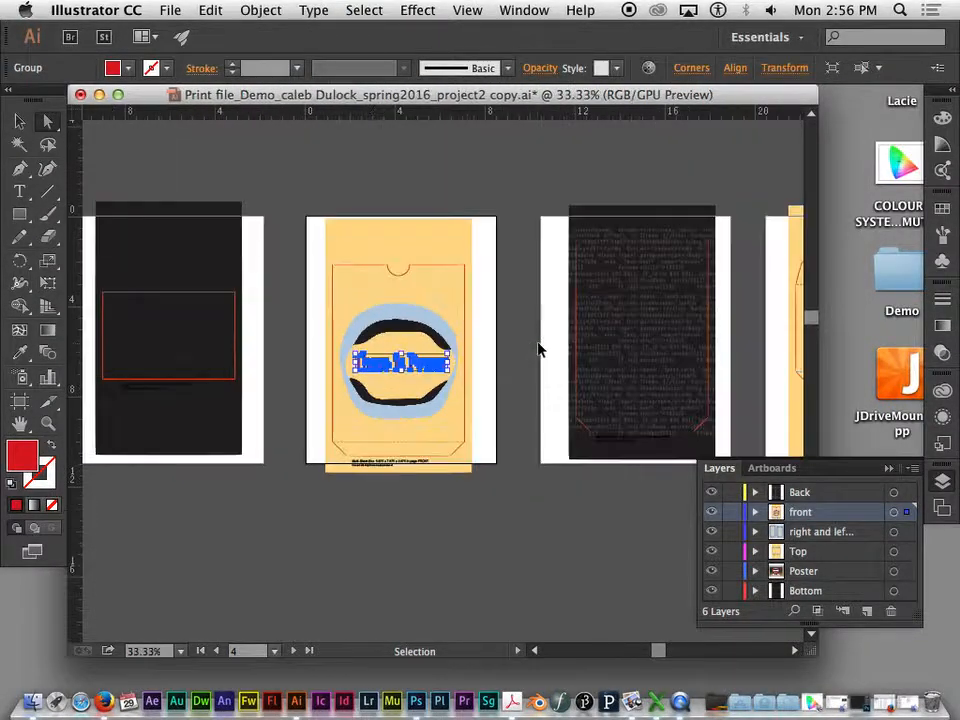
left_click_drag(596, 435, 567, 338)
left_click_drag(200, 155, 621, 508)
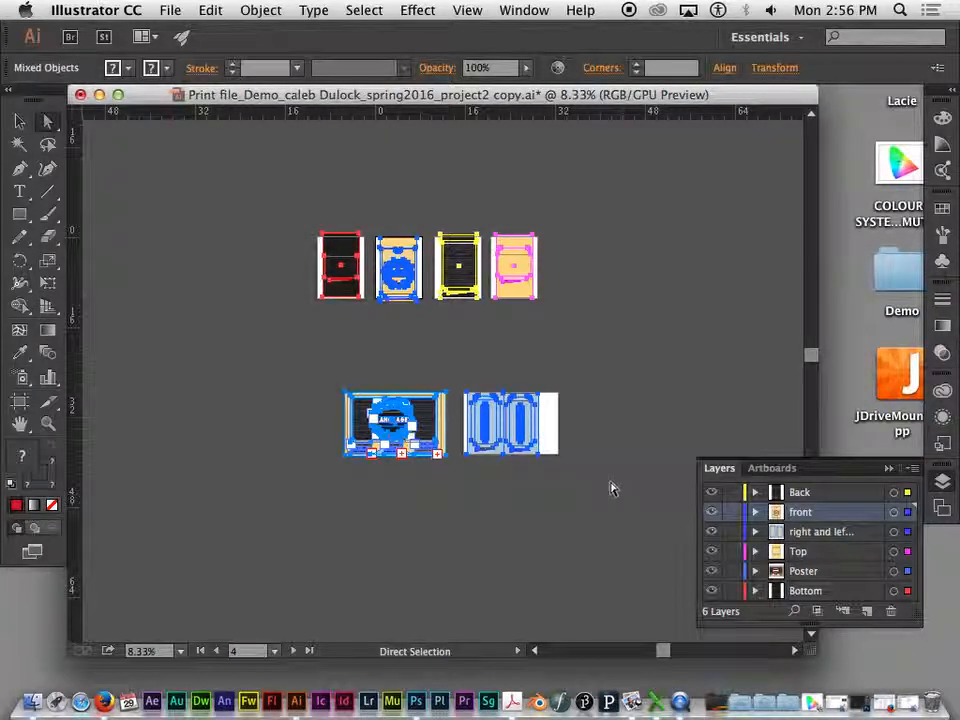
left_click(316, 11)
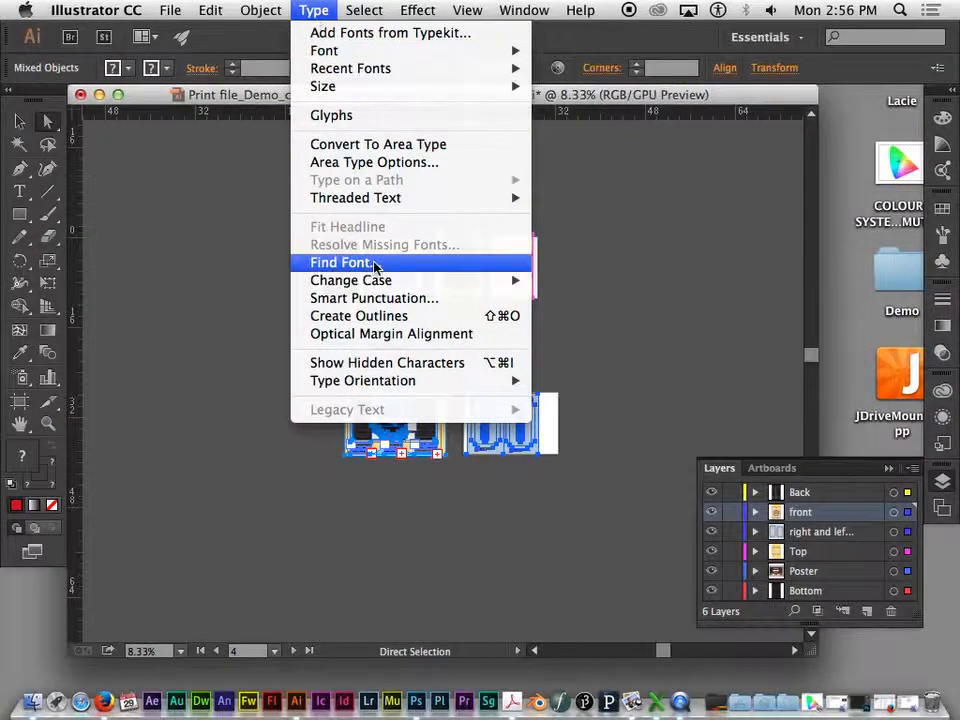
left_click(364, 317)
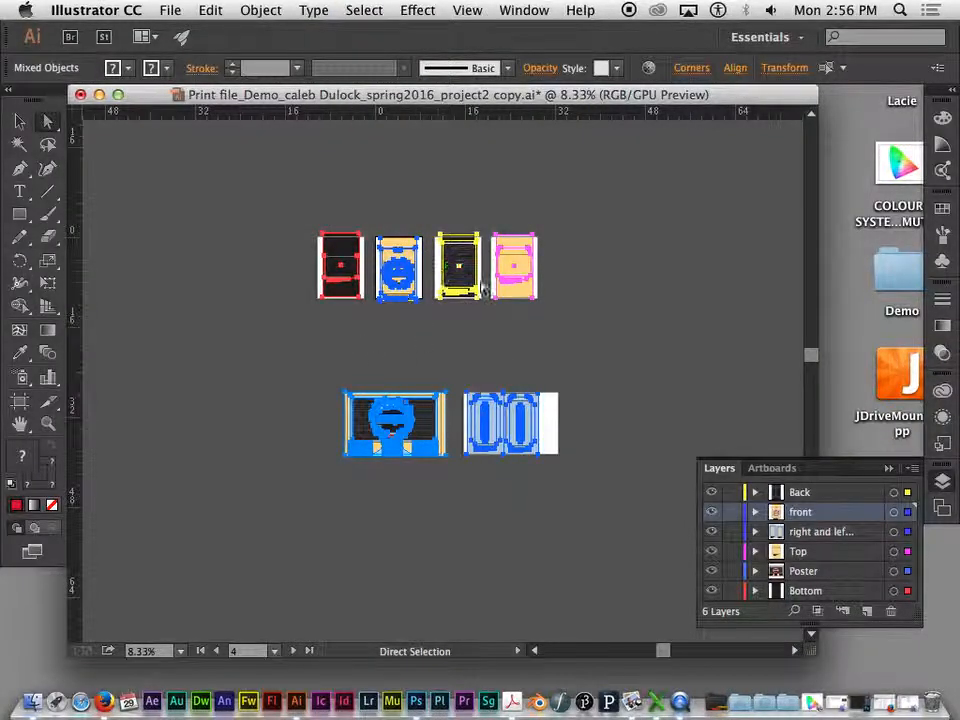
- Clear the selection and review the outlined text on the box panel, poster and side panel artboards
left_click(514, 367)
key("super+equal")
key("super+equal")
key("super+equal")
key("super+equal")
key("space")
left_click_drag(488, 297, 380, 595)
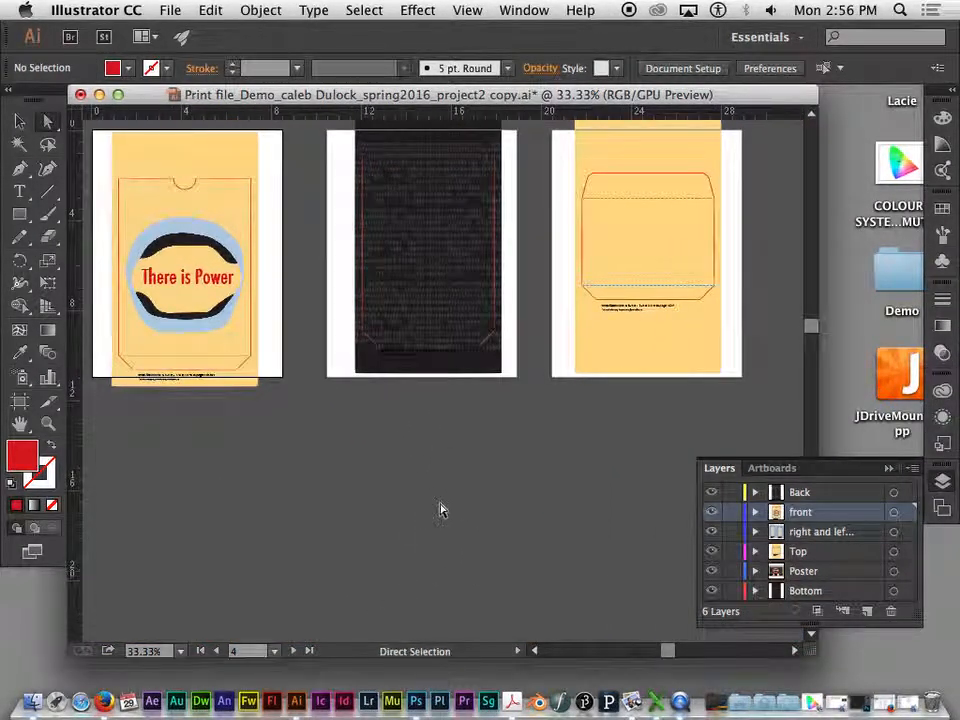
key("super+minus")
key("super+minus")
key("space")
left_click_drag(529, 491, 527, 426)
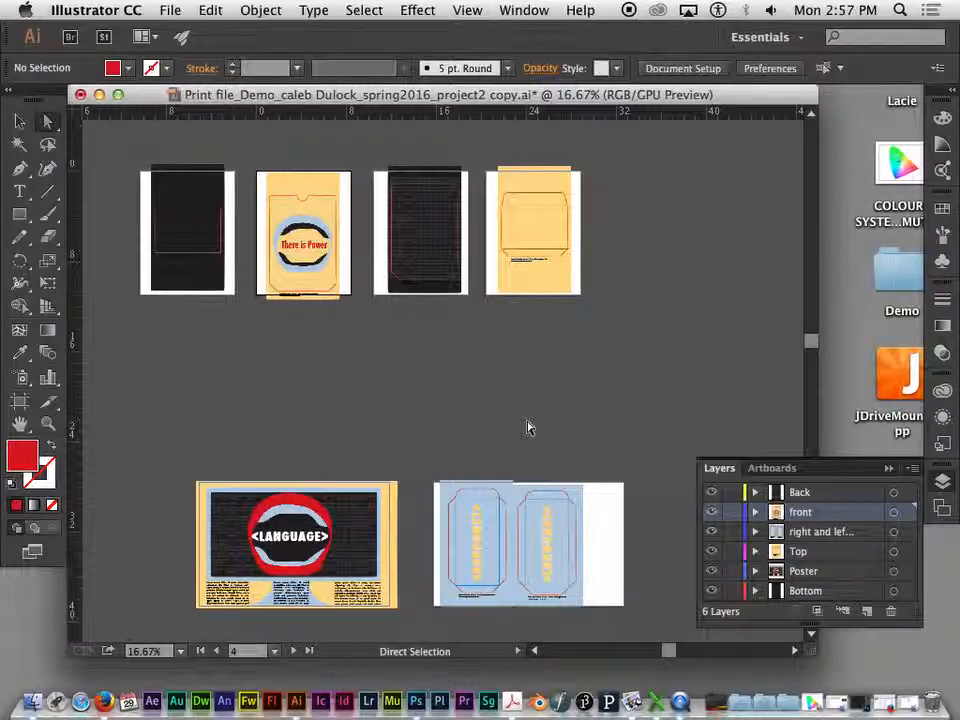
left_click(313, 10)
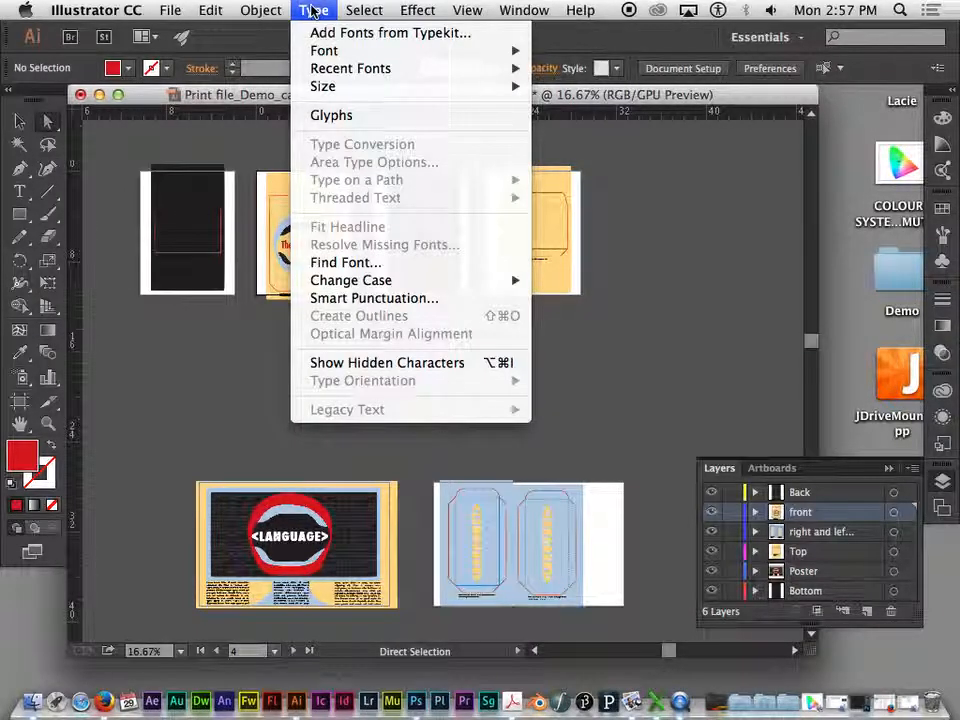
left_click(313, 10)
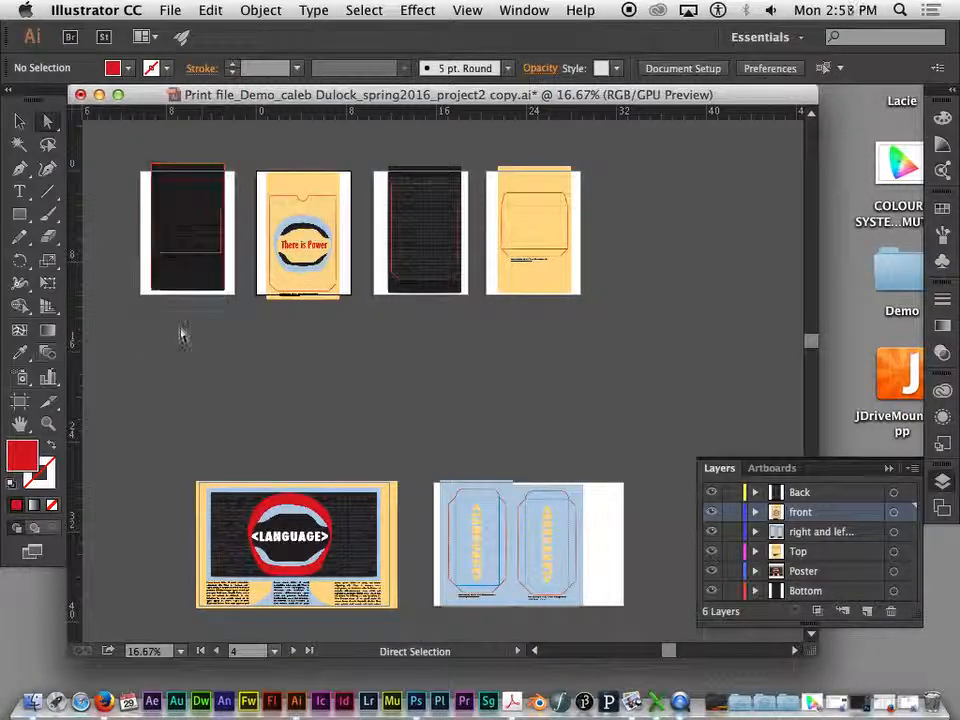
- Draw a wide red rectangle in the empty area between the two rows of artboards and give it a CMYK Cyan stroke
left_click(19, 214)
mouse_move(299, 345)
left_mouse_down()
mouse_move(583, 414)
mouse_move(613, 442)
left_mouse_up()
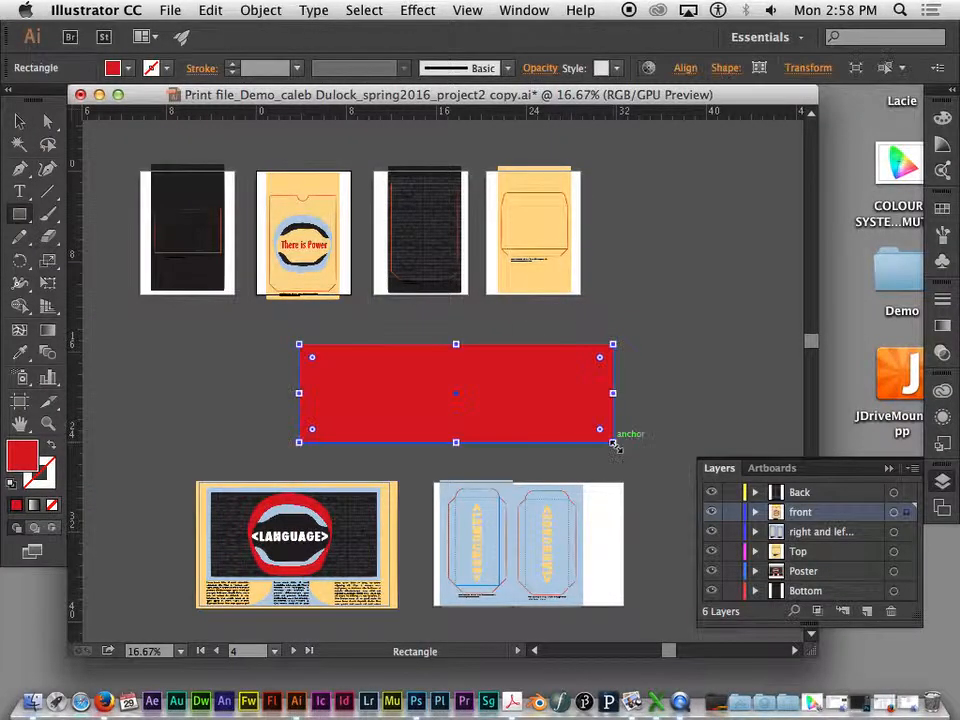
left_click(151, 68)
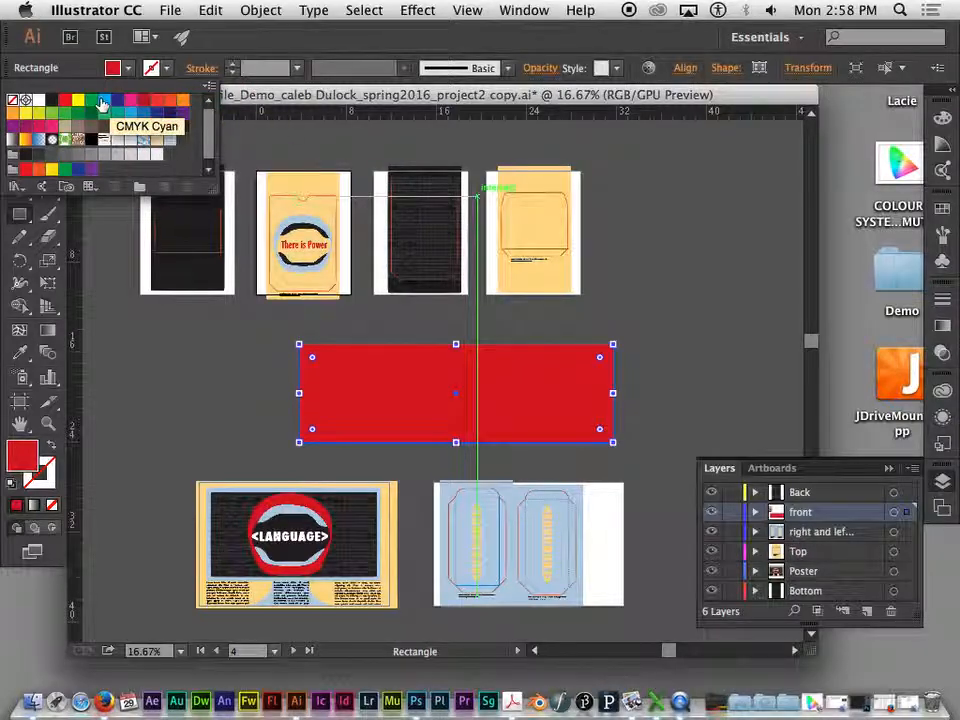
left_click(103, 100)
- Increase the red rectangle's stroke weight to 101 pt
left_click(233, 65)
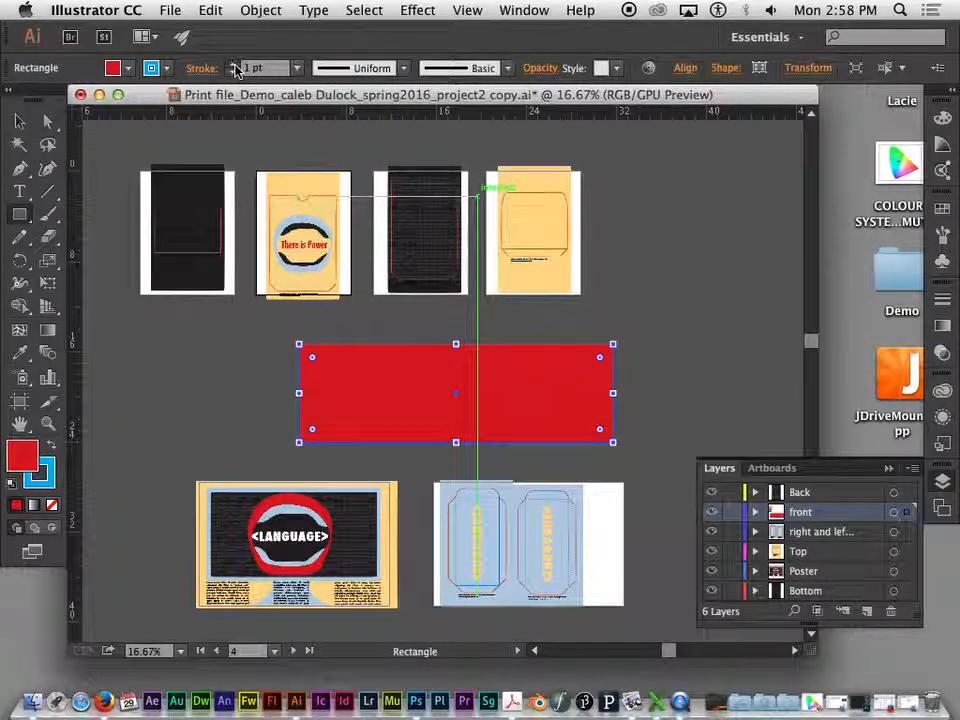
left_click(233, 66)
left_click(233, 66)
left_click(233, 66)
left_click(233, 66)
left_click(233, 66)
left_click(233, 66)
left_click(233, 66)
left_click(233, 66)
left_click(233, 66)
left_click(233, 66)
left_click(232, 67)
left_click(231, 67)
left_click(232, 66)
left_click(233, 66)
left_click(233, 66)
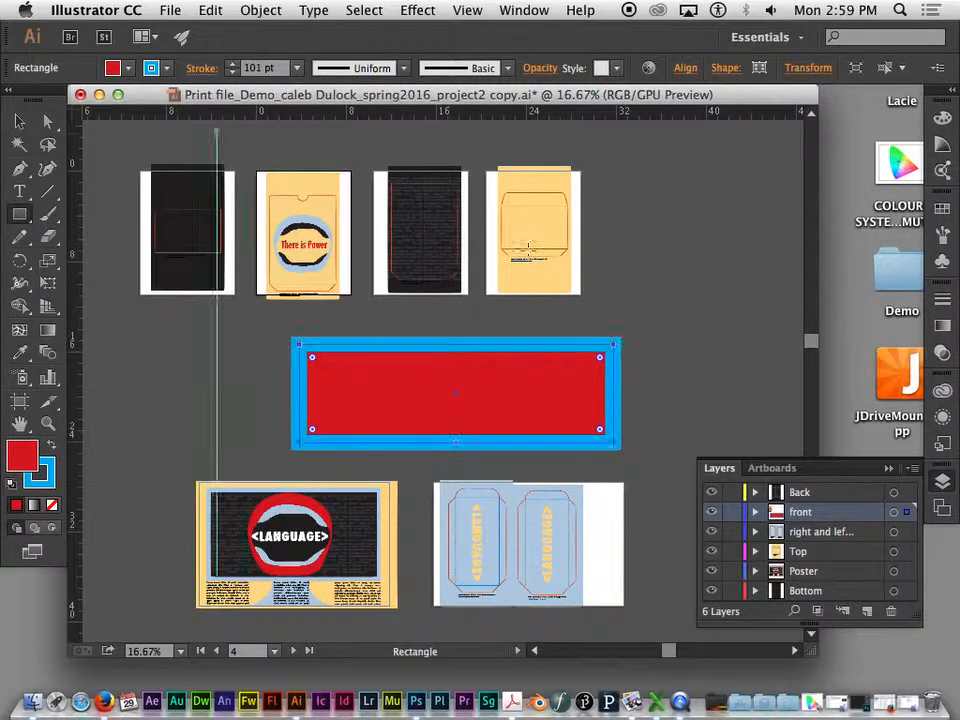
- Expand the rectangle with both Fill and Stroke enabled so its stroke becomes a separate shape
left_click(20, 121)
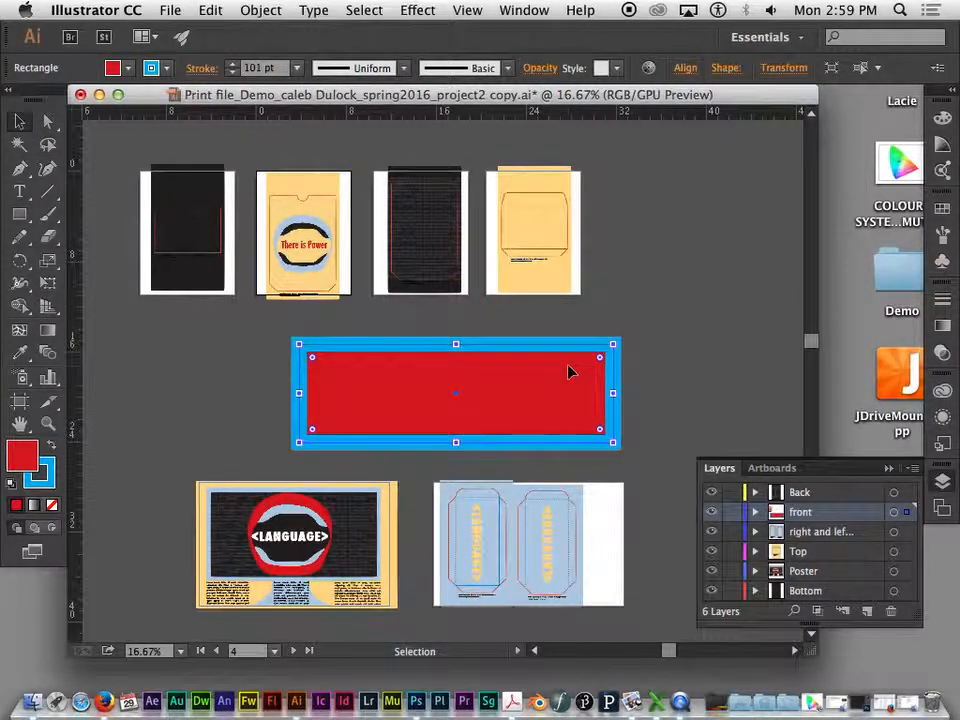
key("super+equal")
left_click_drag(722, 304, 690, 285)
left_click(623, 332)
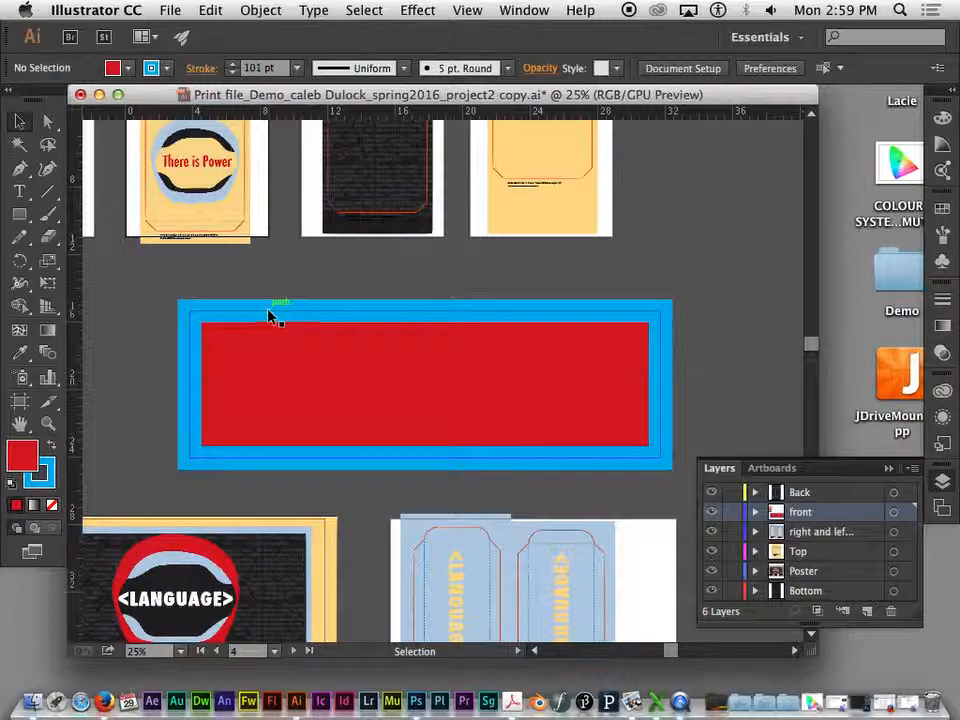
left_click(268, 316)
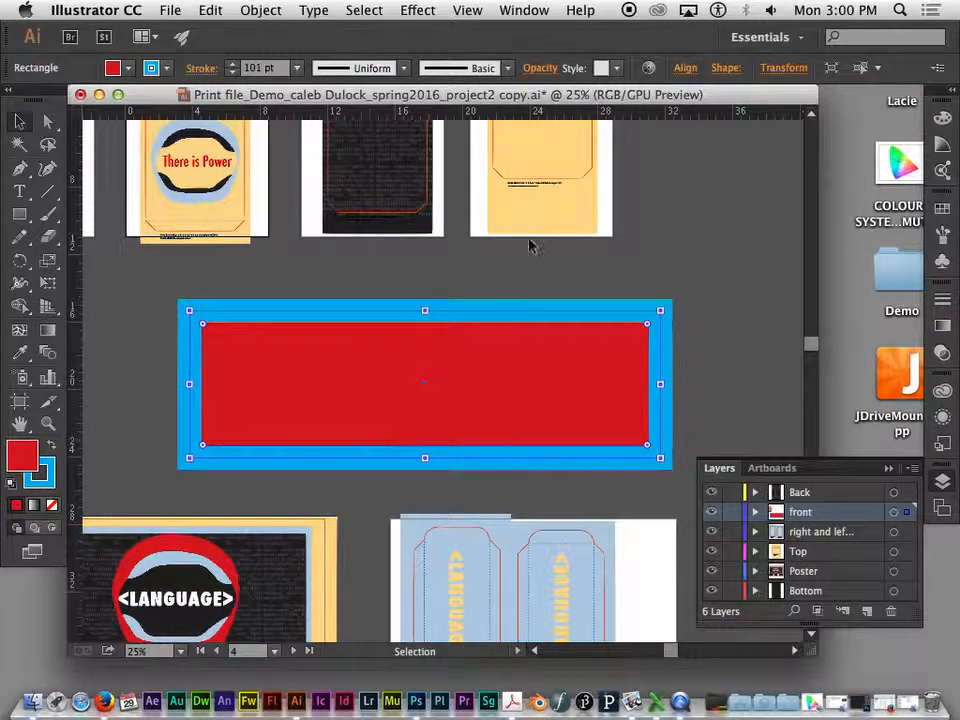
left_click(262, 10)
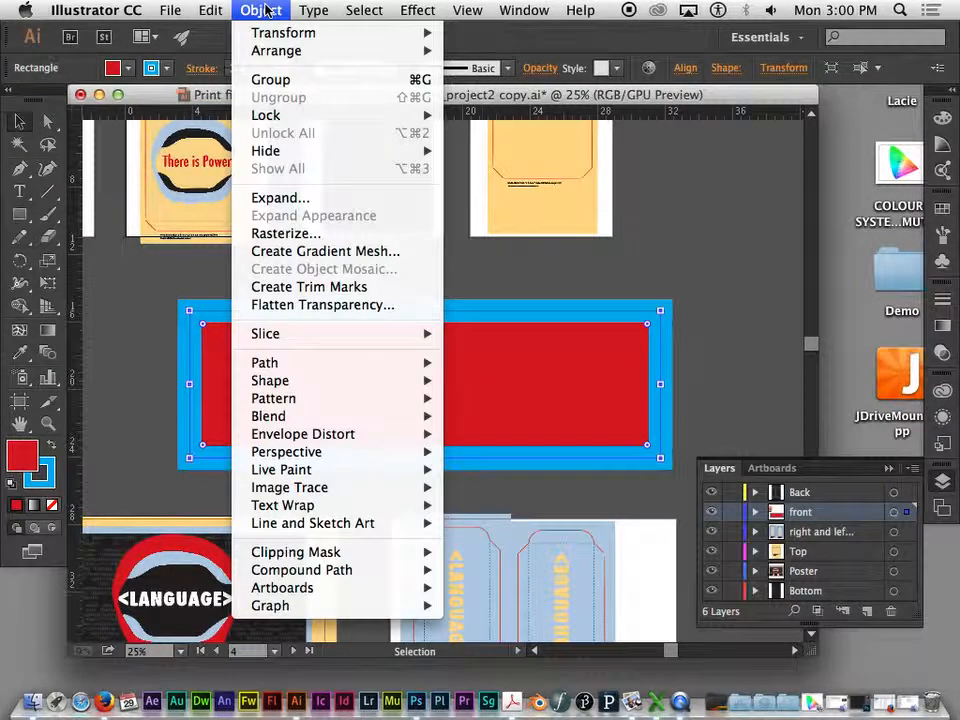
left_click(265, 200)
left_click_drag(168, 106, 152, 37)
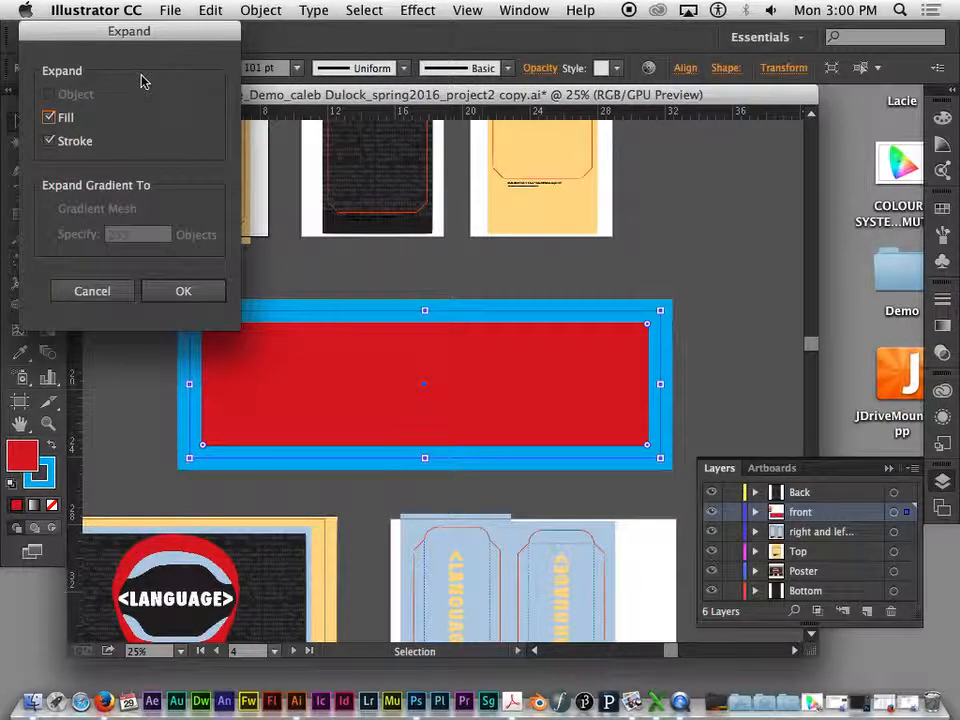
left_click_drag(141, 30, 242, 30)
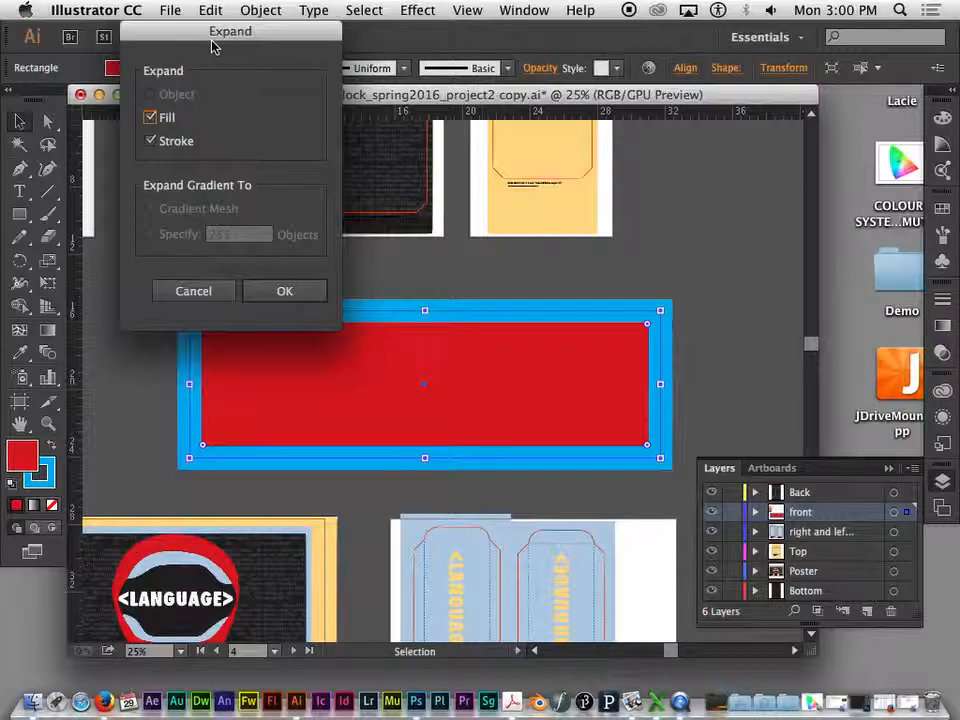
left_click_drag(213, 45, 293, 22)
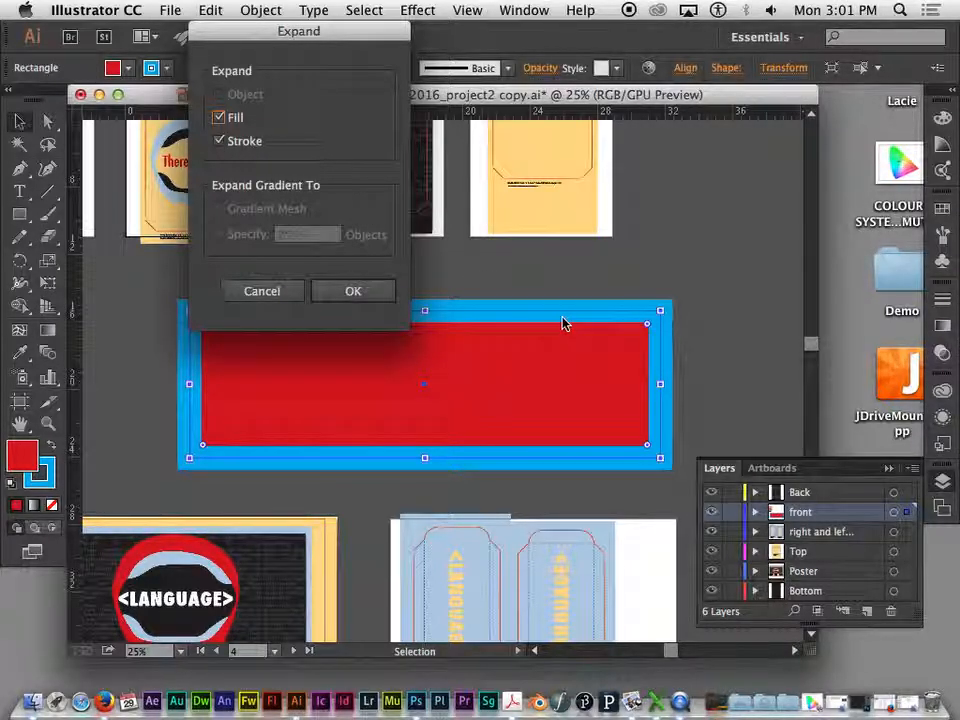
left_click_drag(279, 36, 315, 38)
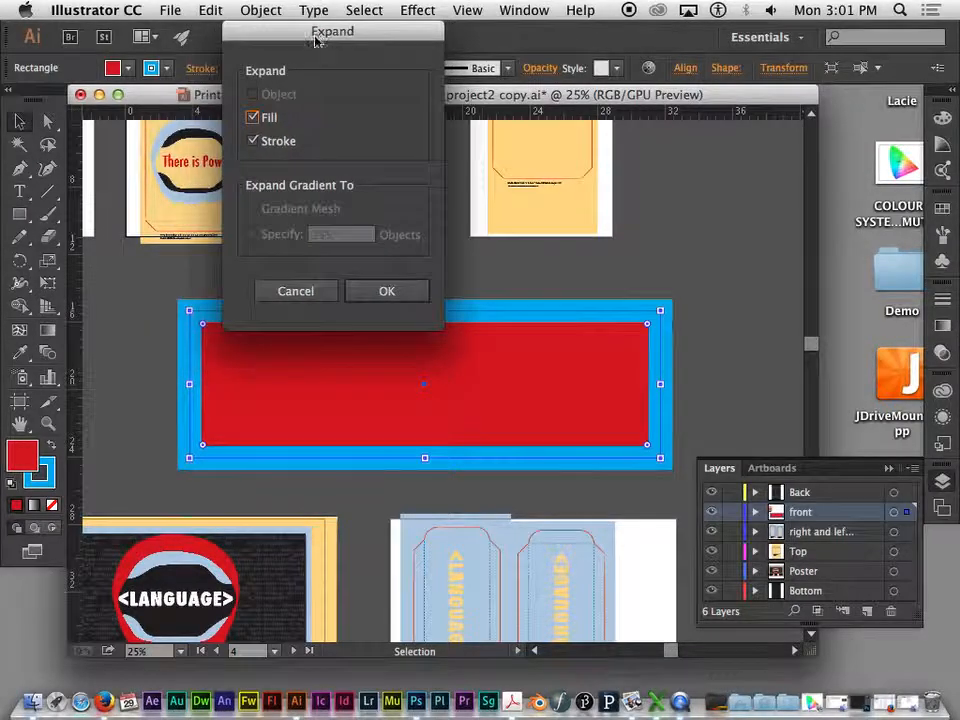
left_click(391, 292)
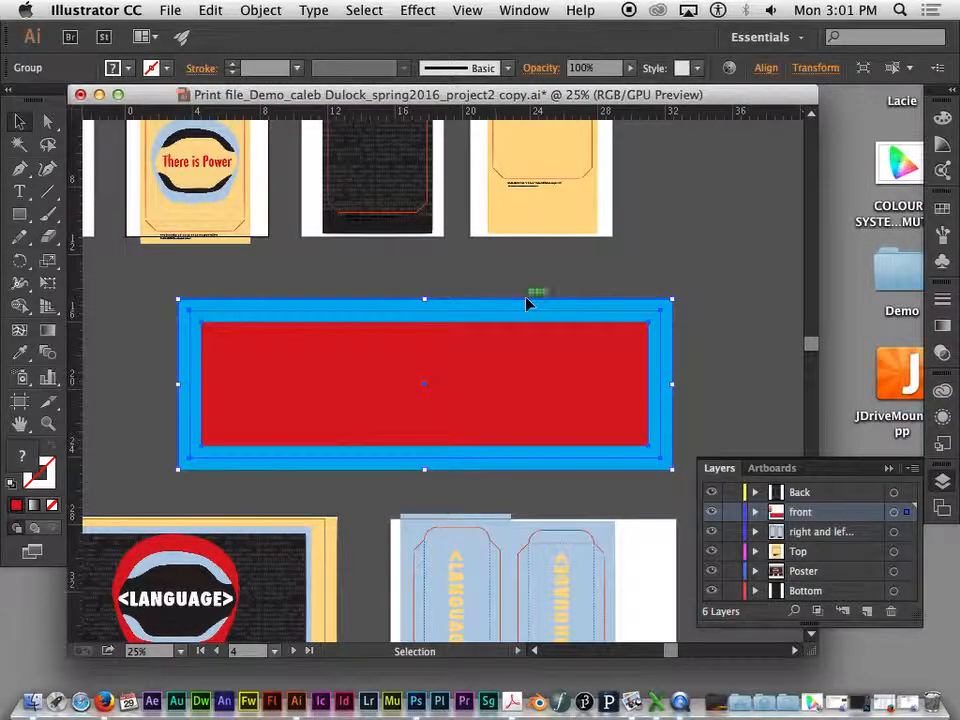
- Isolate the expanded group and move the cyan frame off the red rectangle and back around it
double_click(518, 323)
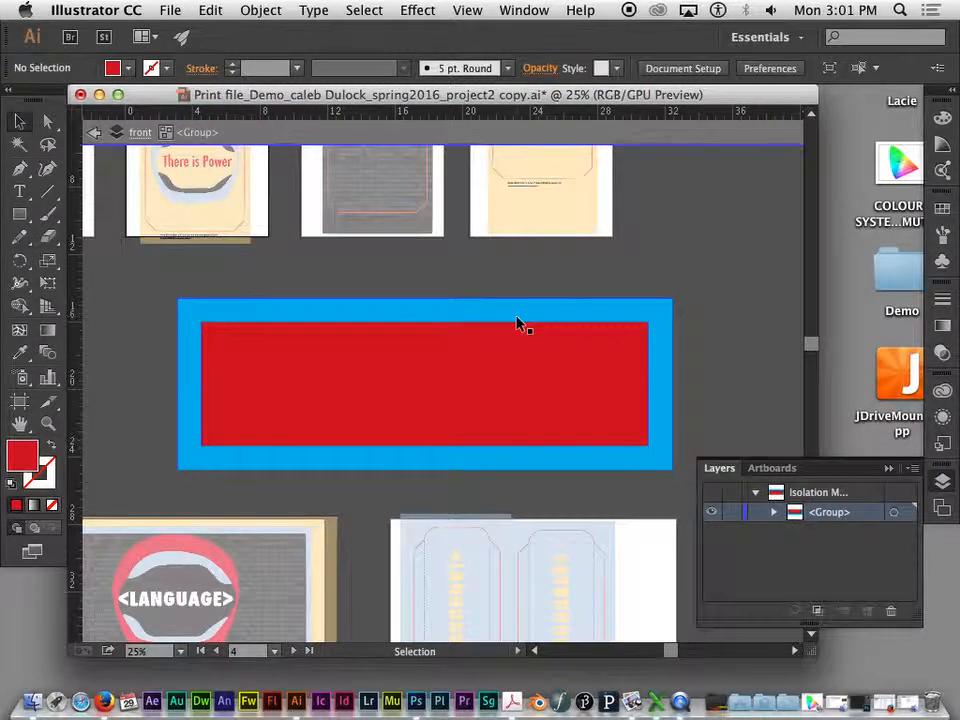
left_click_drag(305, 312, 330, 285)
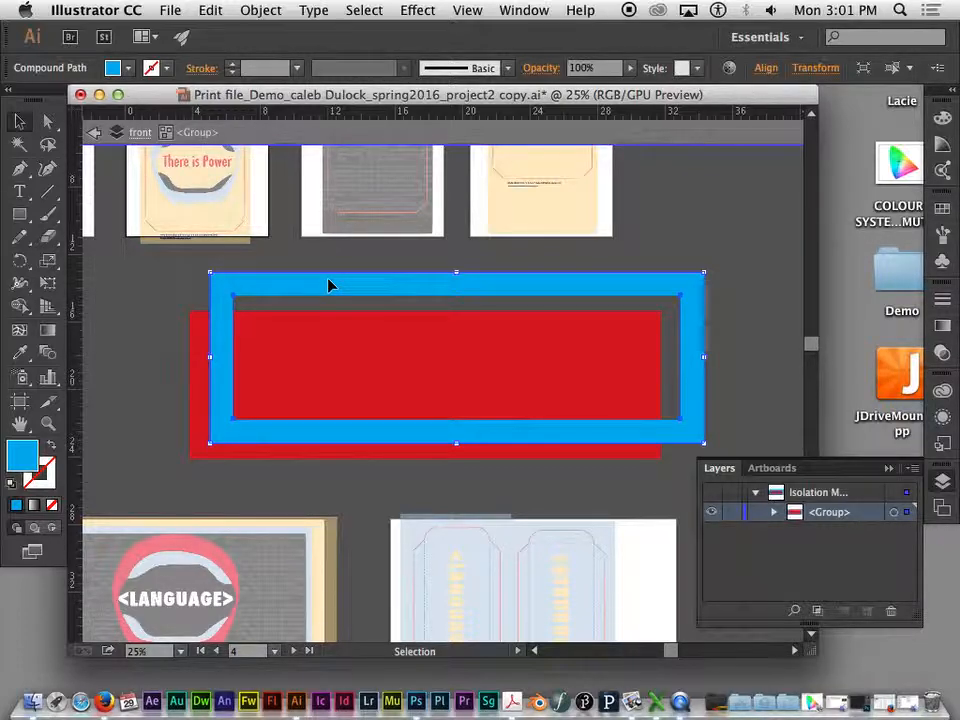
left_click(368, 375)
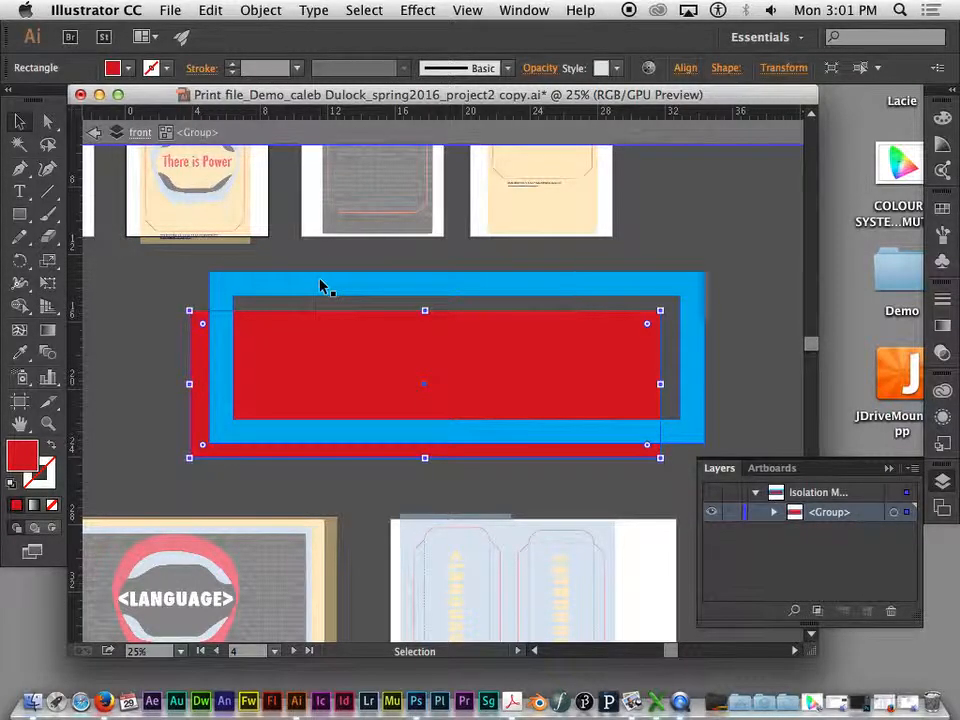
left_click_drag(322, 286, 296, 315)
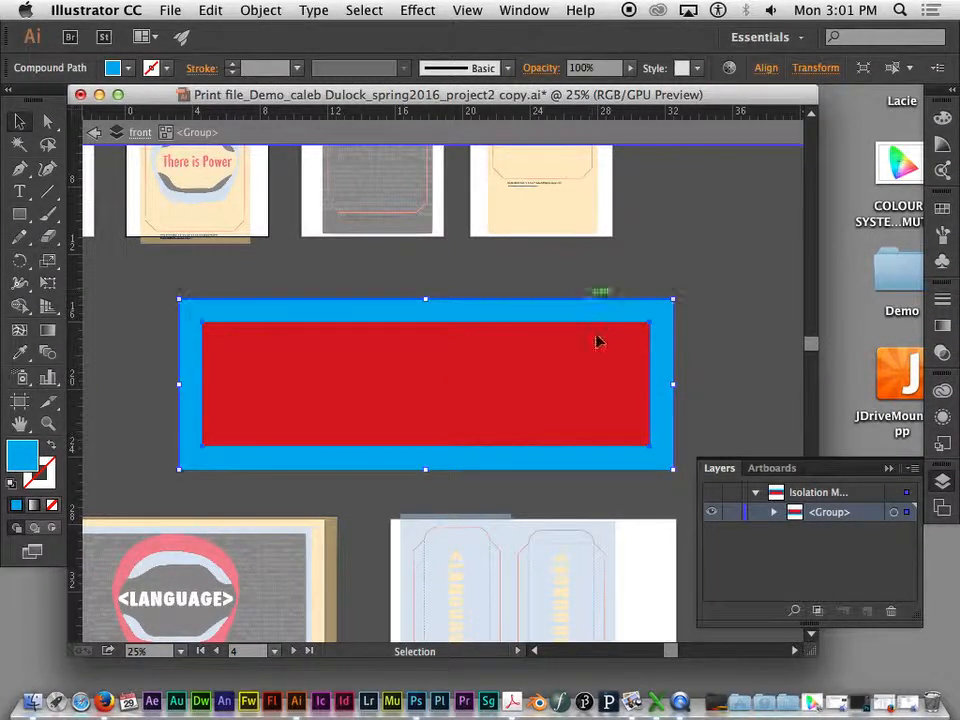
- Exit the group's isolation mode and delete the expanded red and cyan rectangle group
left_click(712, 352)
left_click(93, 132)
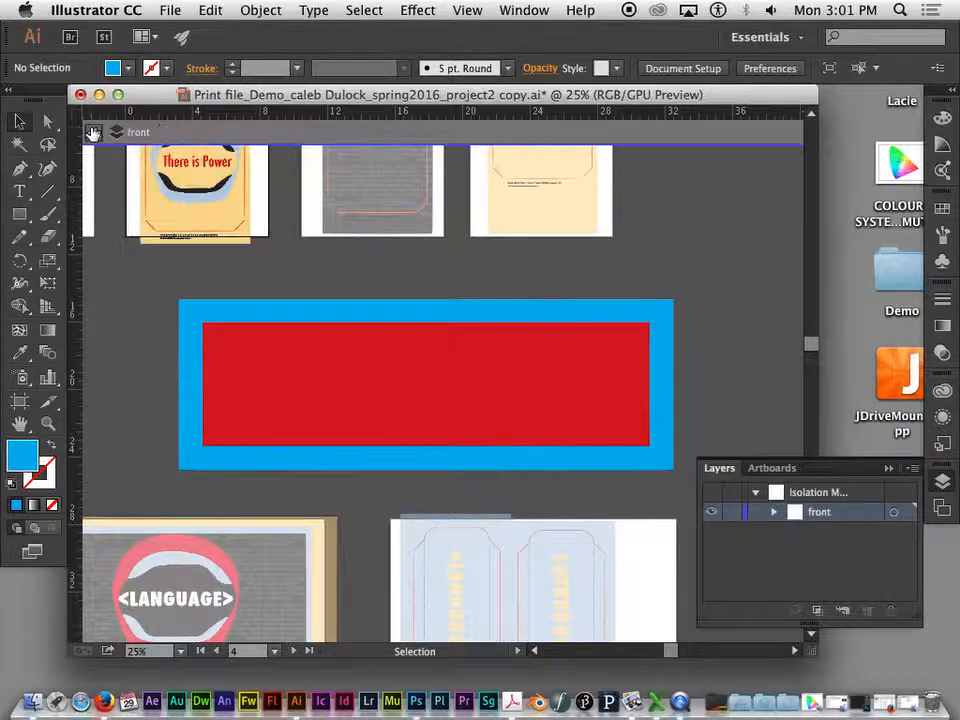
left_click(93, 132)
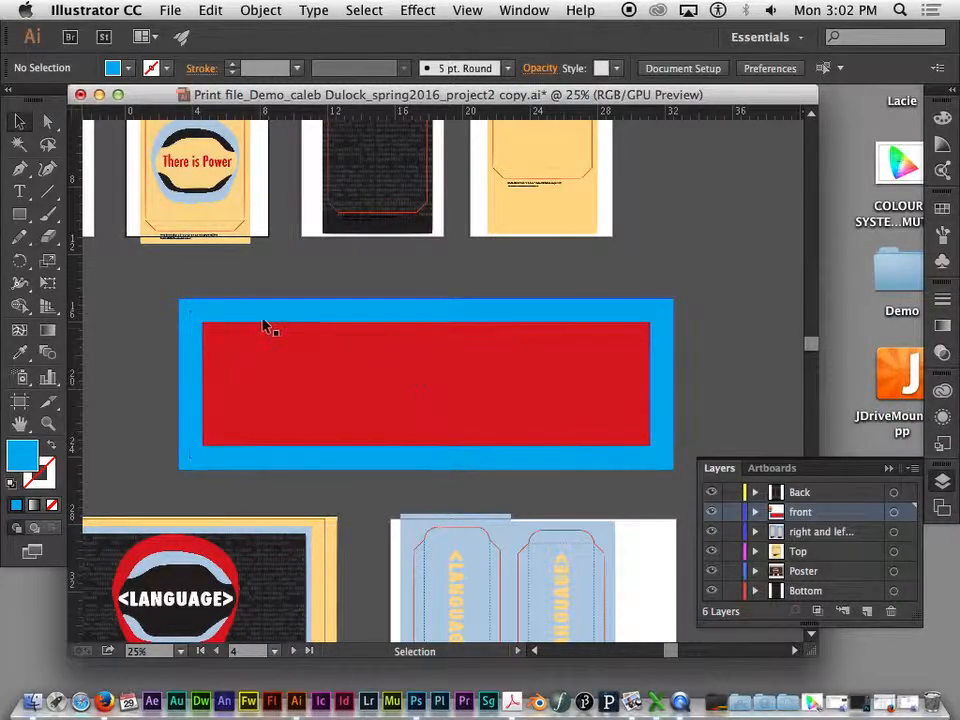
left_click(285, 318)
key("Delete")
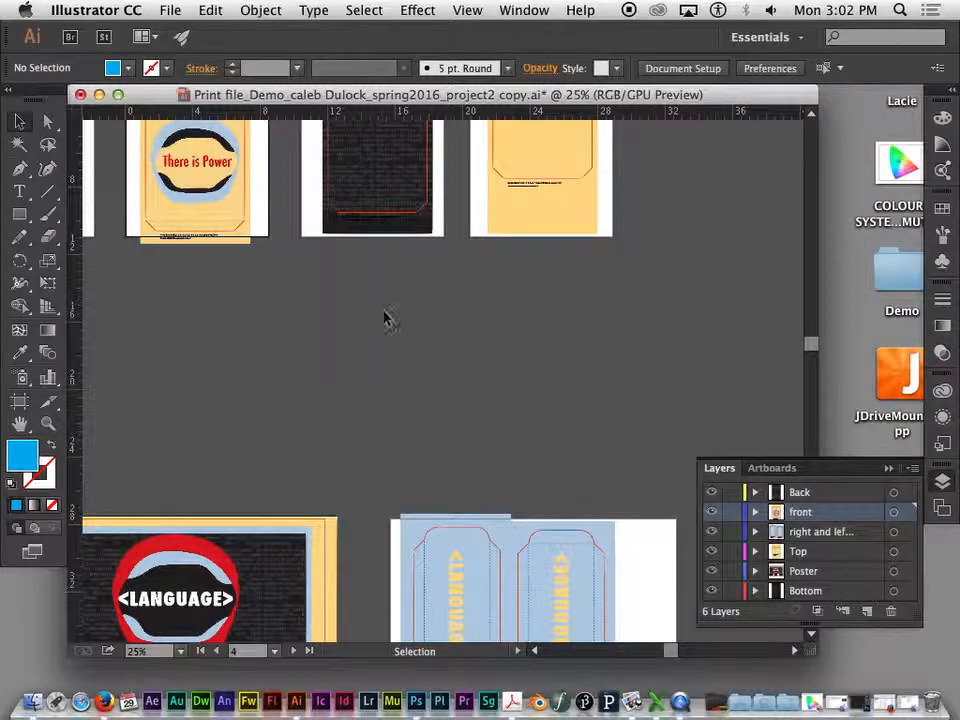
- Apply Expand Appearance to the artwork on all six artboards and clear the selection
key("super+minus")
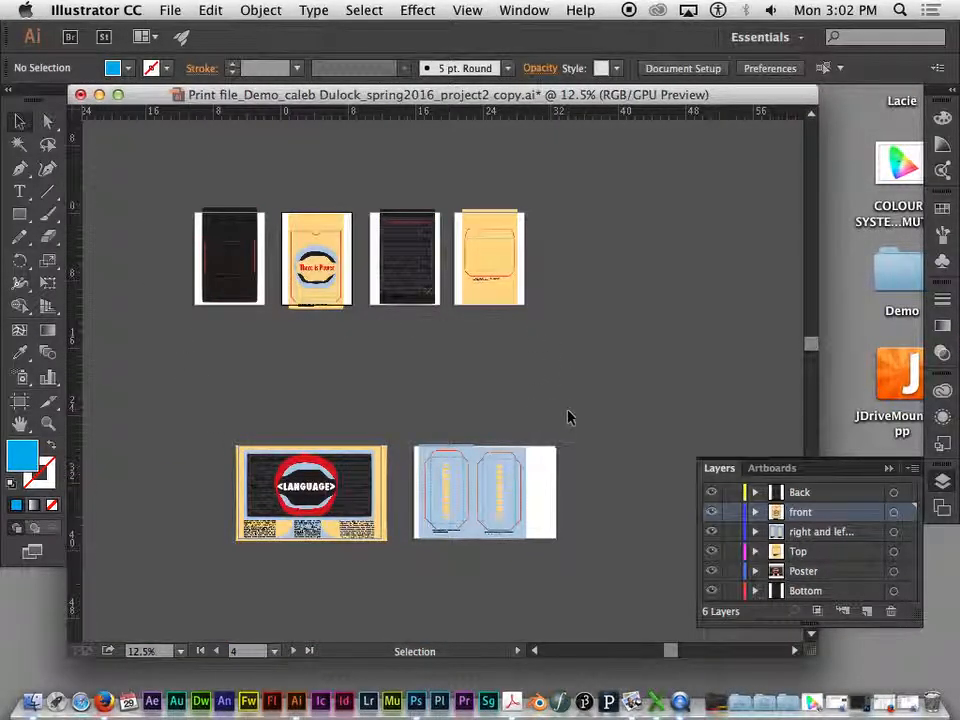
left_click_drag(178, 192, 537, 553)
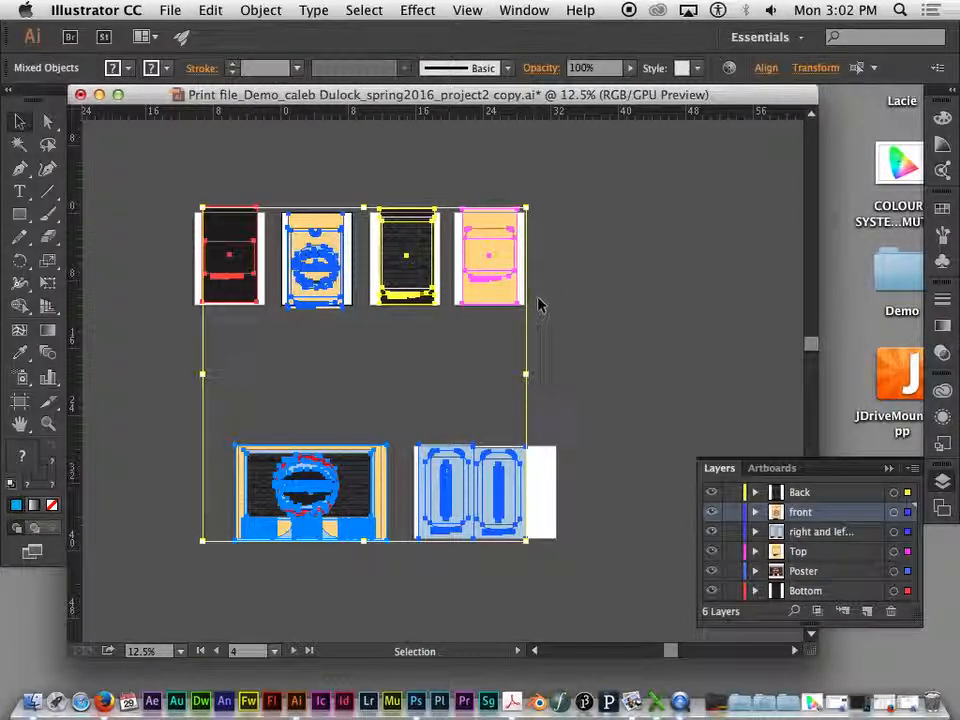
left_click(262, 10)
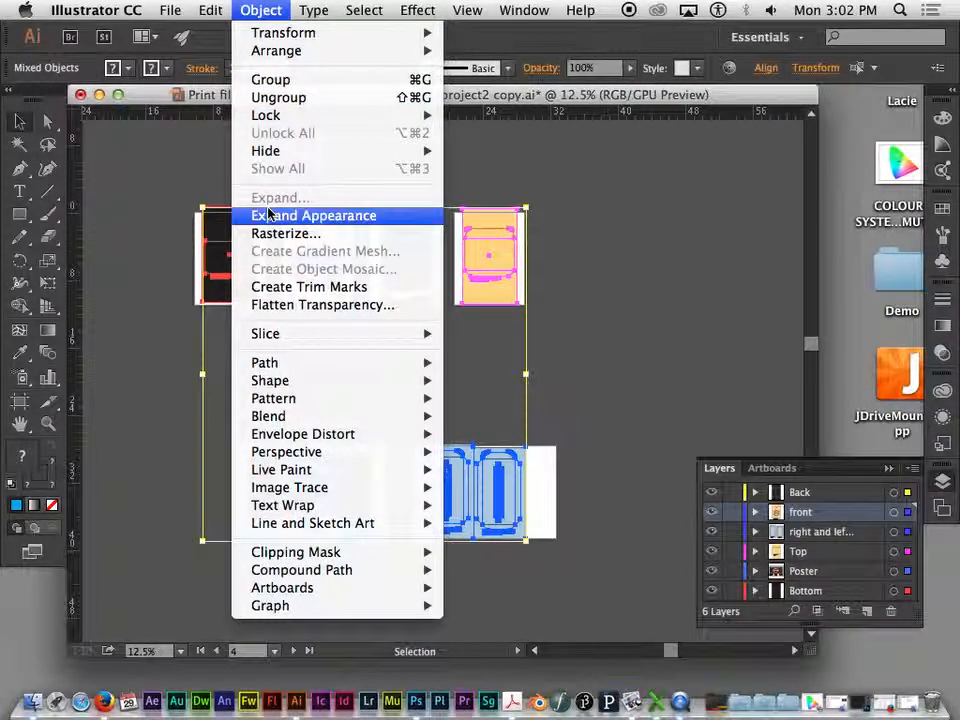
left_click(334, 217)
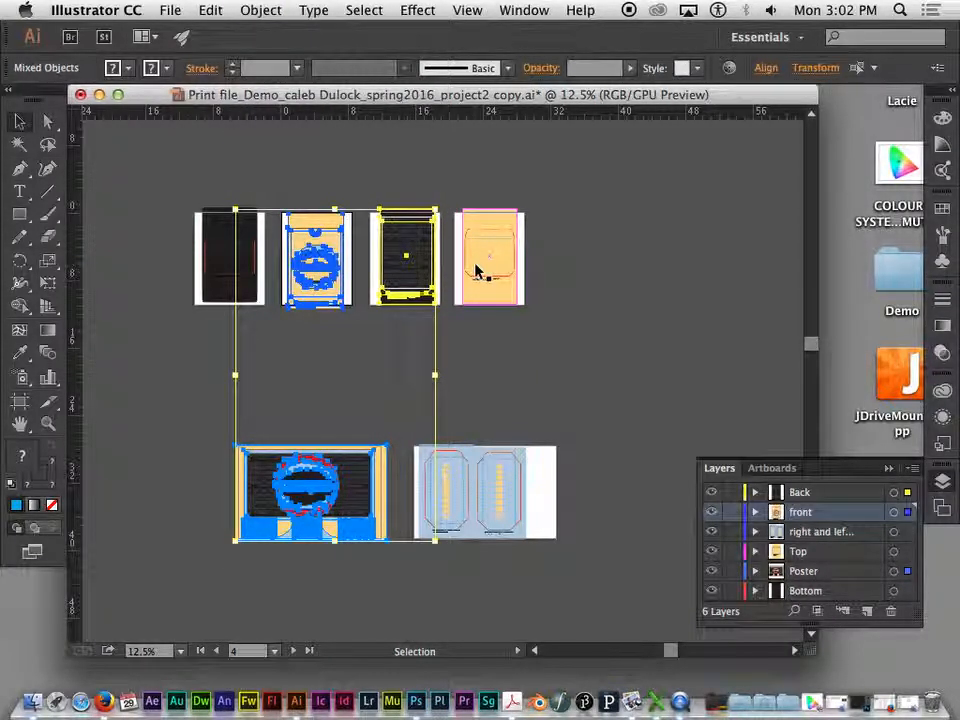
left_click(536, 266)
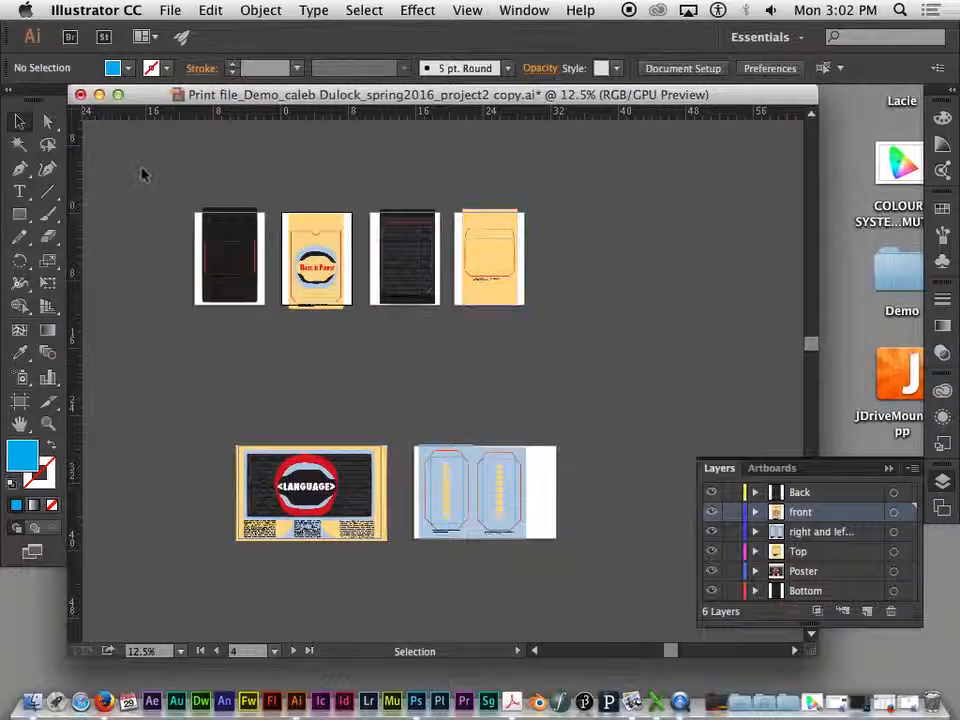
- Select all artwork in the document and expand its fills and strokes
key("super+a")
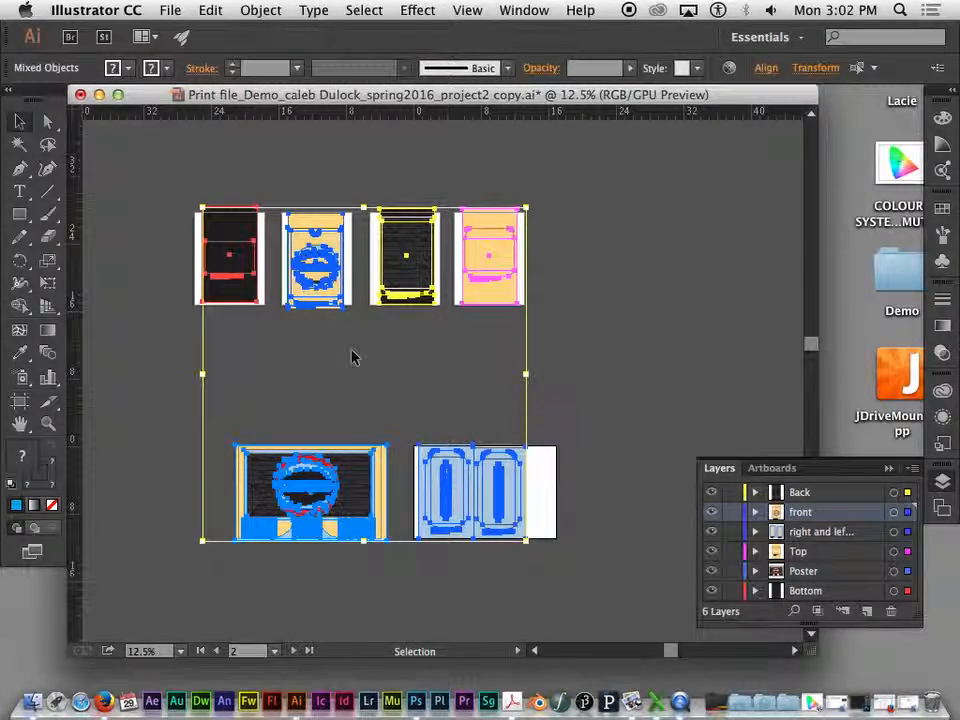
left_click(260, 11)
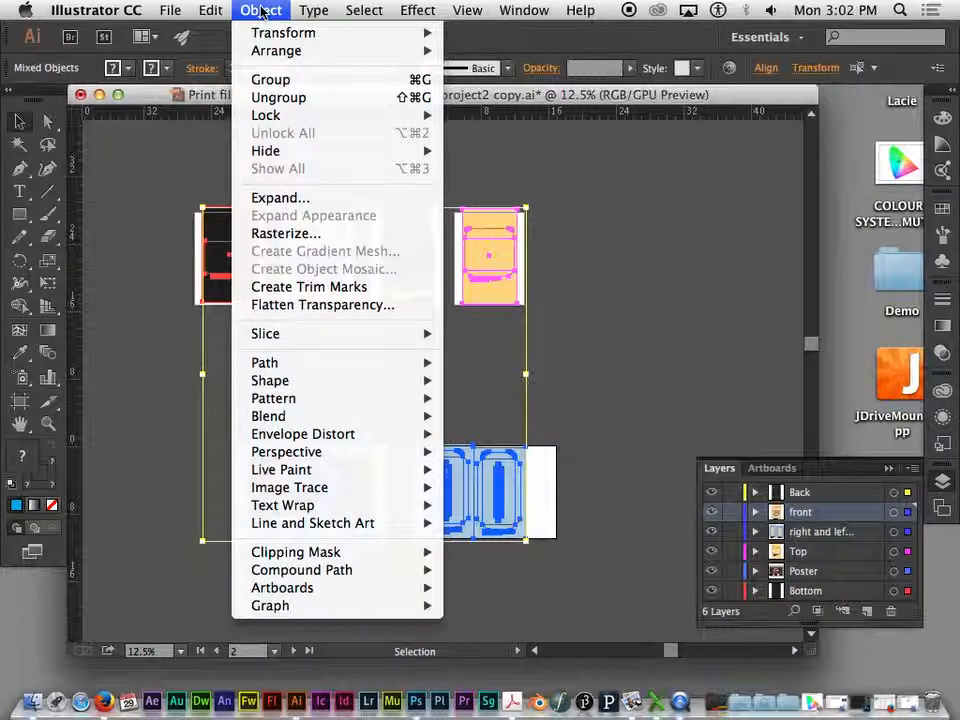
left_click(282, 201)
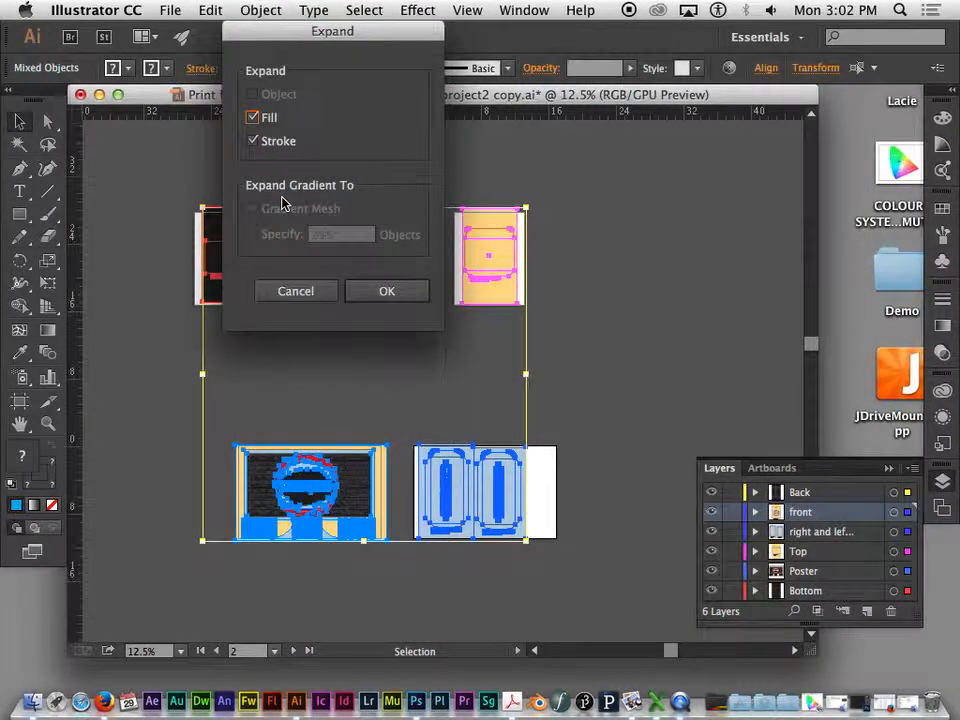
left_click_drag(332, 32, 651, 57)
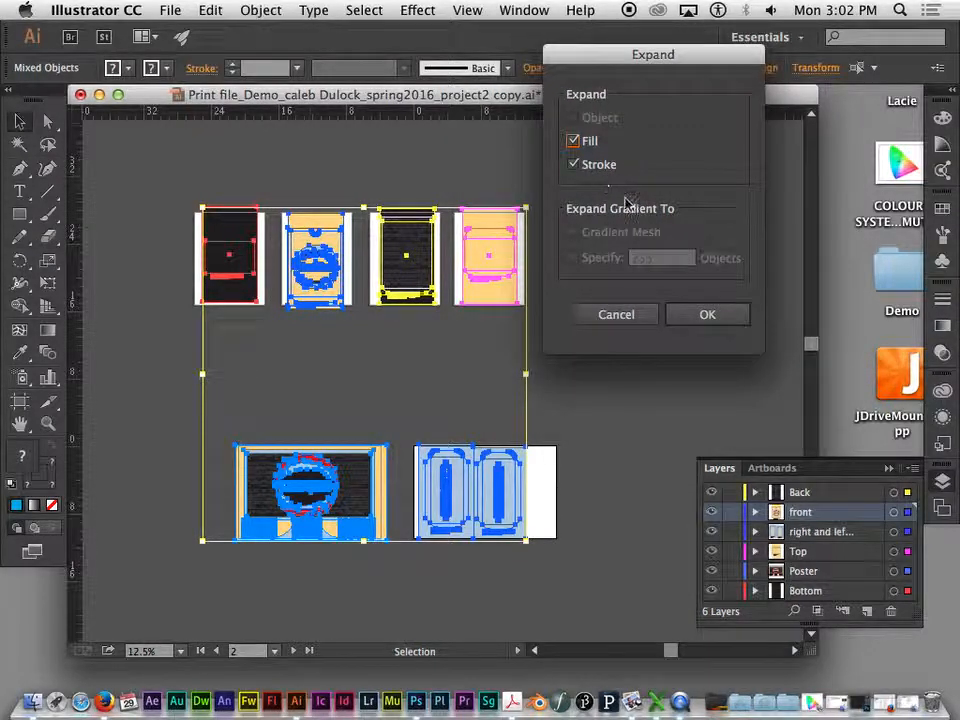
left_click(694, 316)
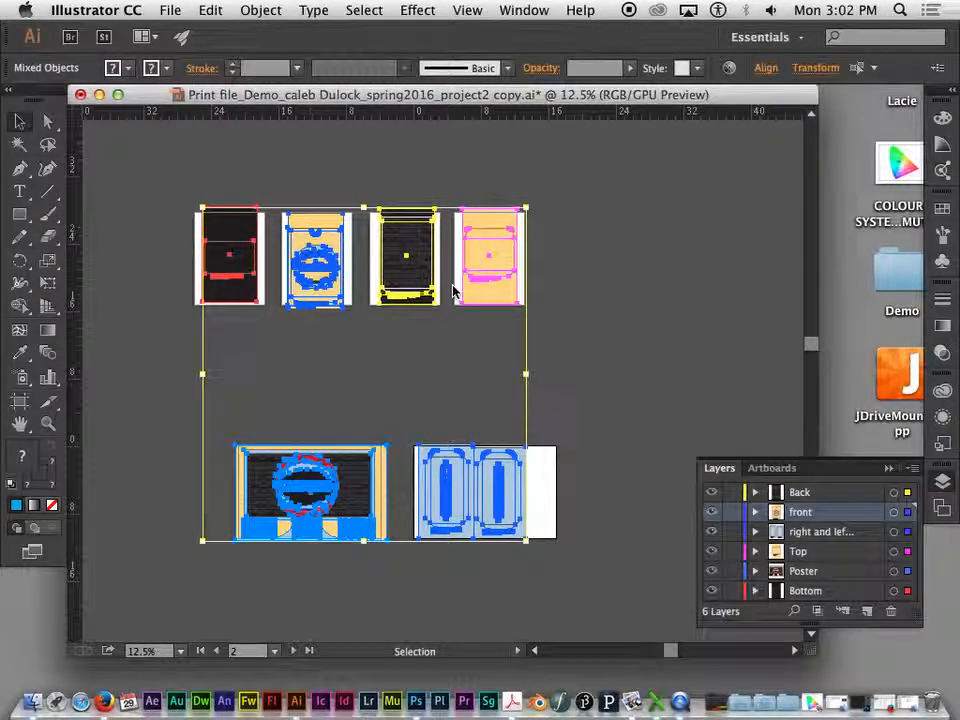
- Examine the expanded dieline and dashed fold line up close on the Top panel artboard
key("super+equal")
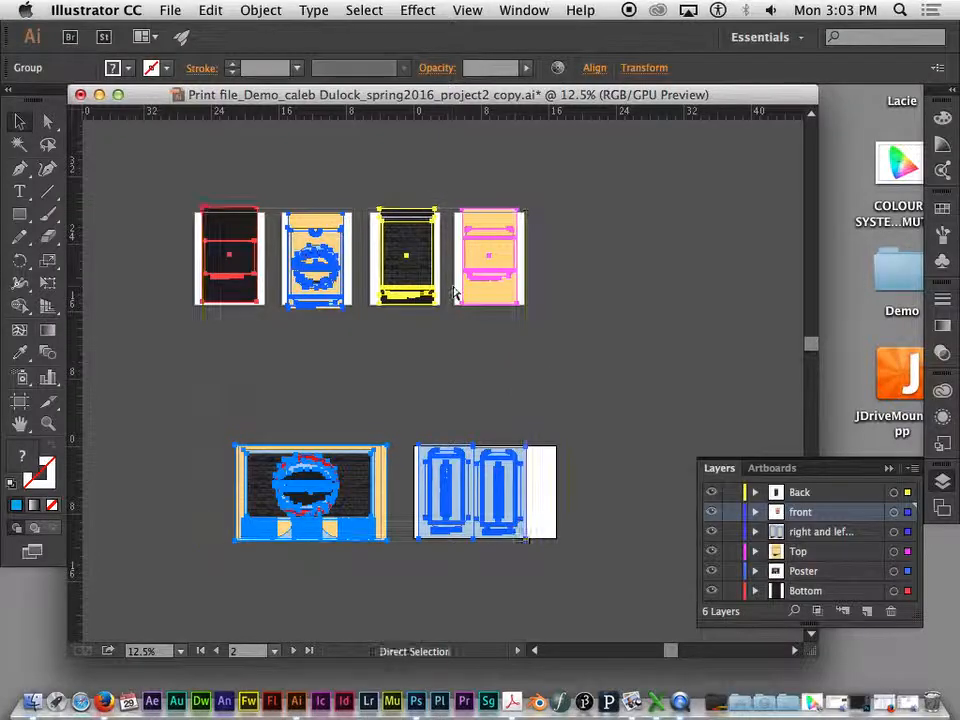
key("super+equal")
key("super+equal")
key("super+equal")
key("super+equal")
key("space")
left_click_drag(408, 246, 282, 538)
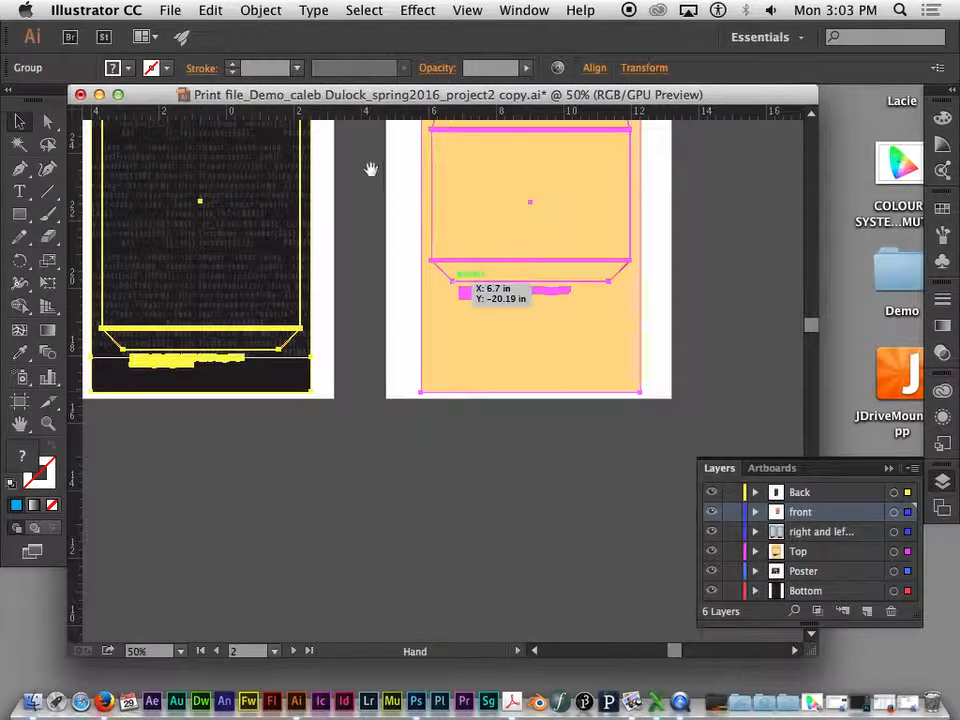
left_click_drag(371, 167, 364, 407)
key("super+equal")
key("super+equal")
key("super+equal")
key("super+equal")
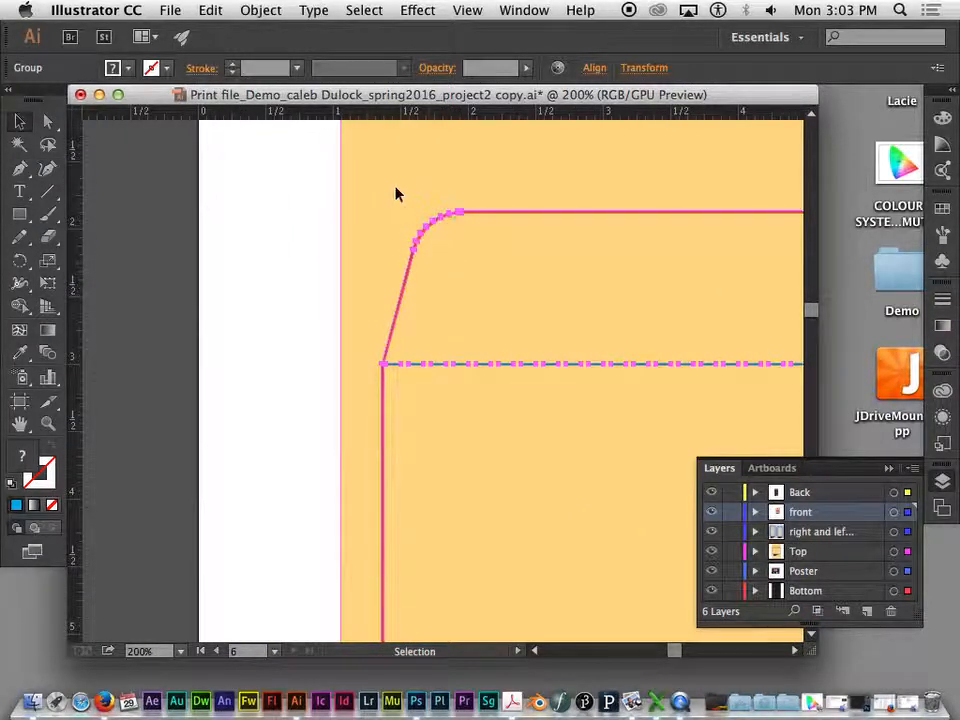
- Examine the expanded dieline, dashed fold line and outlined caption on the Top panel artboard, ending with nothing selected
left_click(302, 219)
left_click(503, 214)
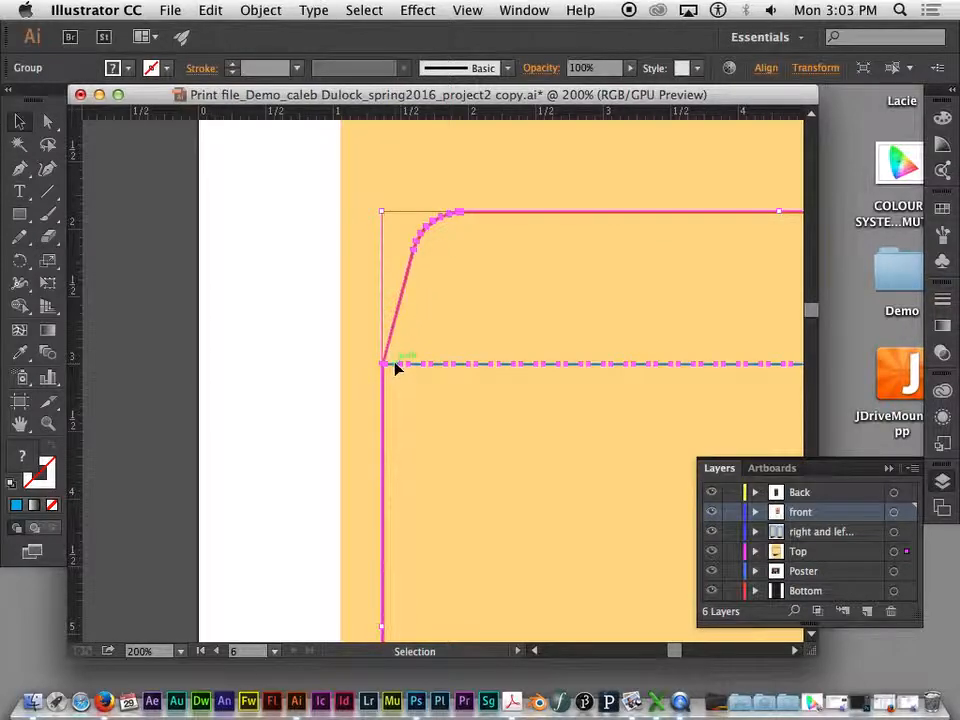
left_click_drag(497, 381, 347, 124)
left_click_drag(431, 276, 583, 163)
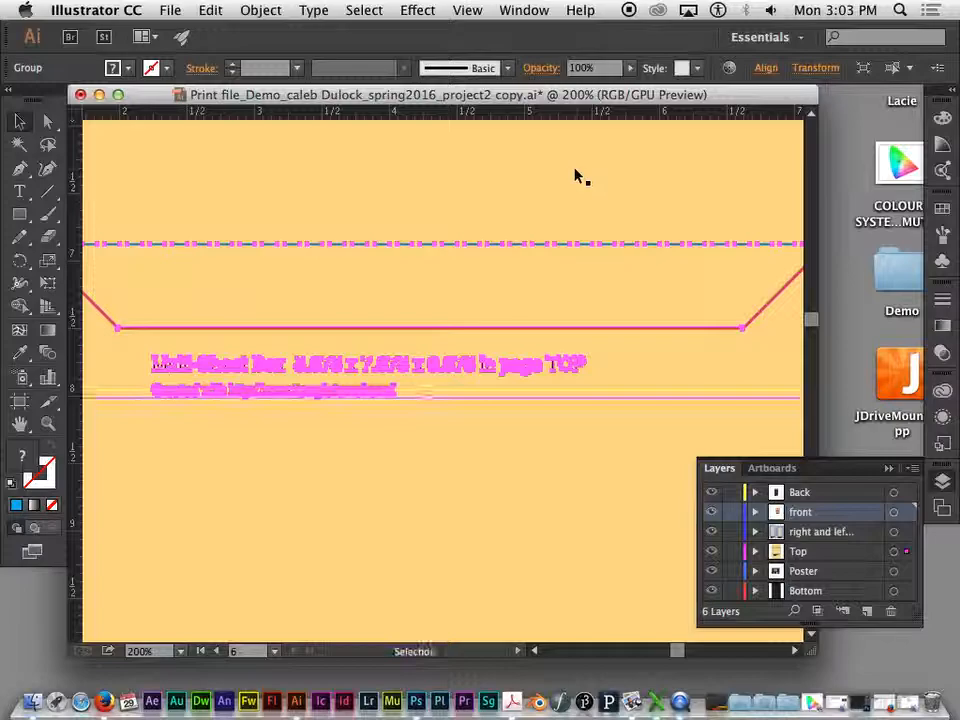
key("super+minus")
key("super+minus")
key("super+minus")
key("super+minus")
key("super+minus")
key("super+minus")
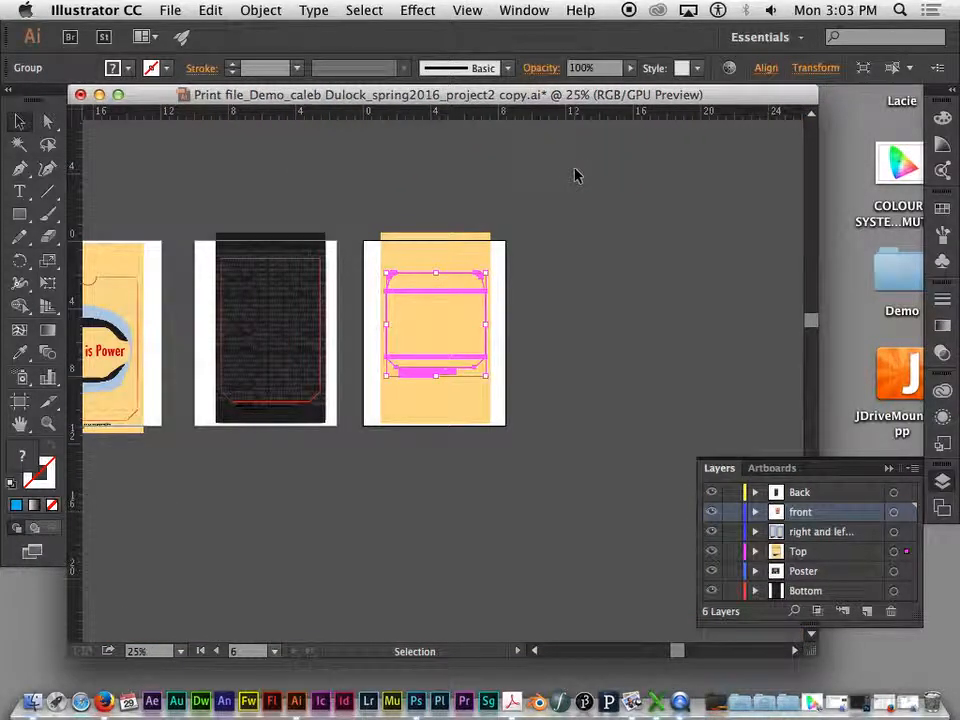
left_click(527, 286)
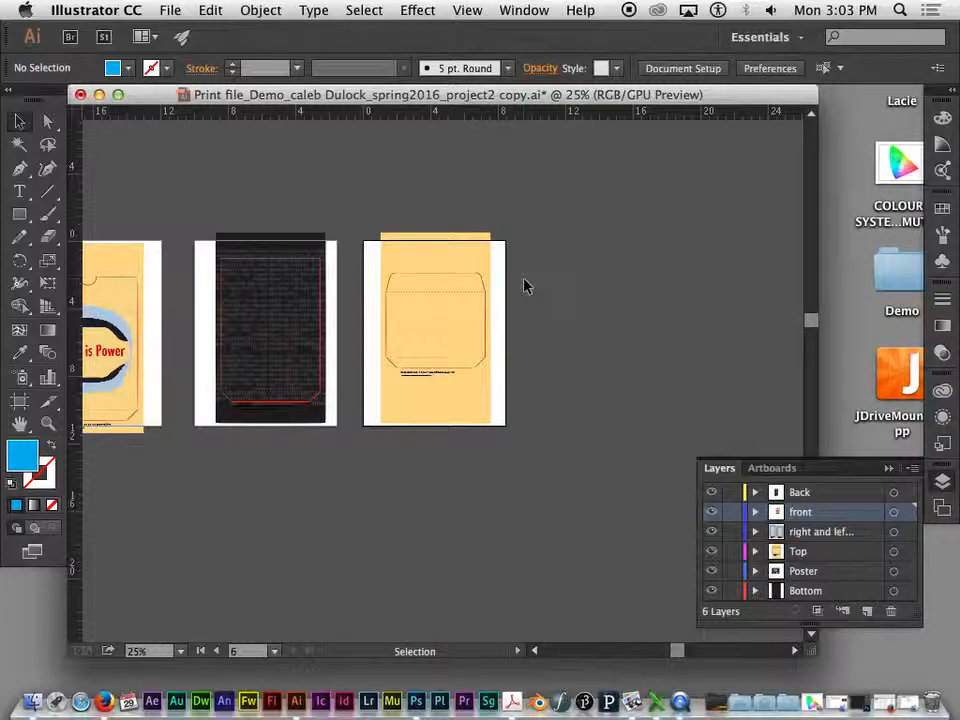
- Draw a large rectangle on the empty canvas beside the Top artboard and fill it with the yellow-to-red gradient swatch
left_click(19, 214)
left_click_drag(560, 195, 739, 327)
key("v")
left_click(129, 69)
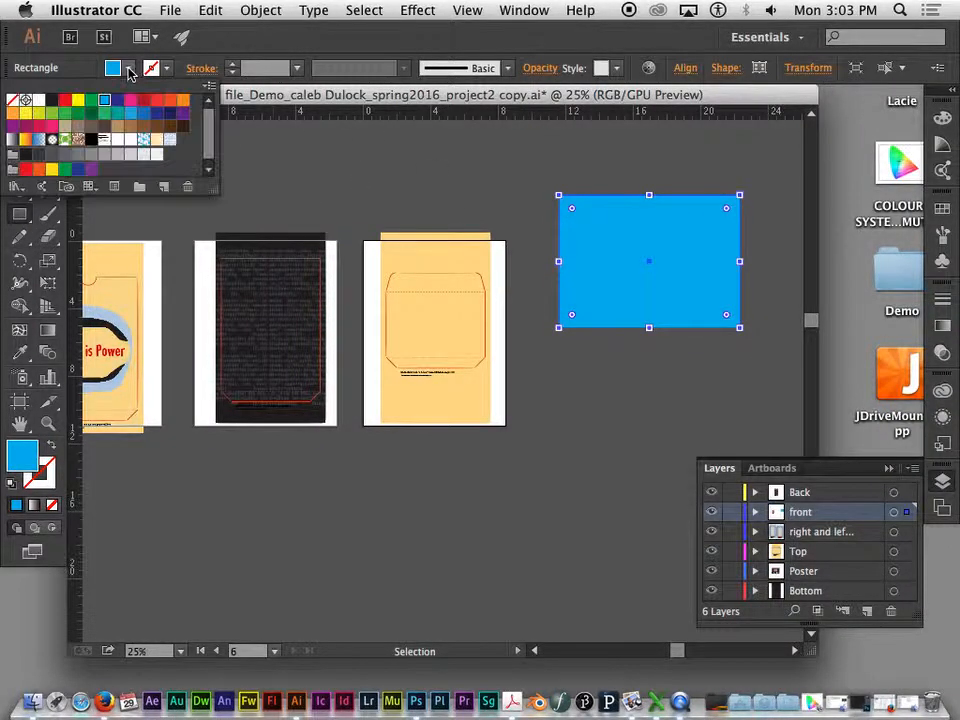
left_click(25, 139)
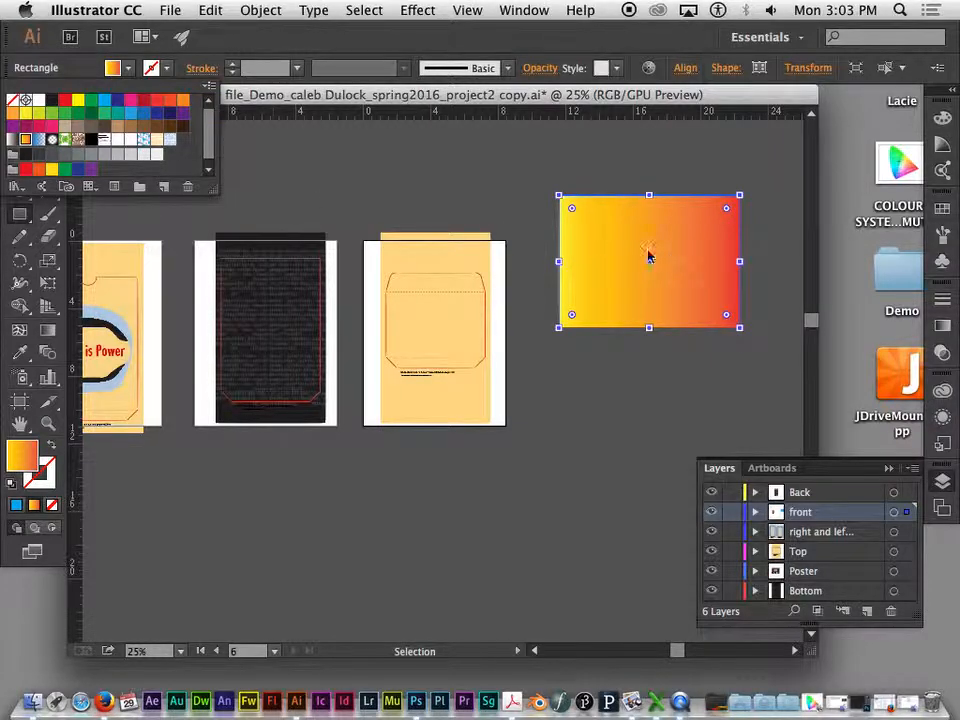
left_click(332, 97)
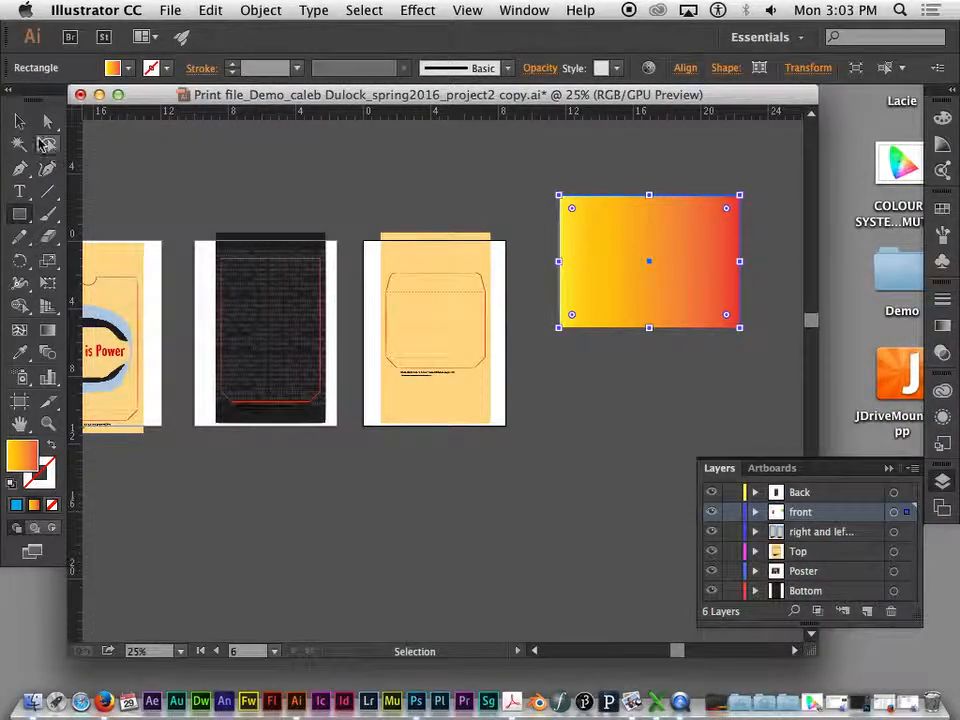
- Expand the rectangle's gradient fill into 255 objects instead of a gradient mesh
left_click(250, 9)
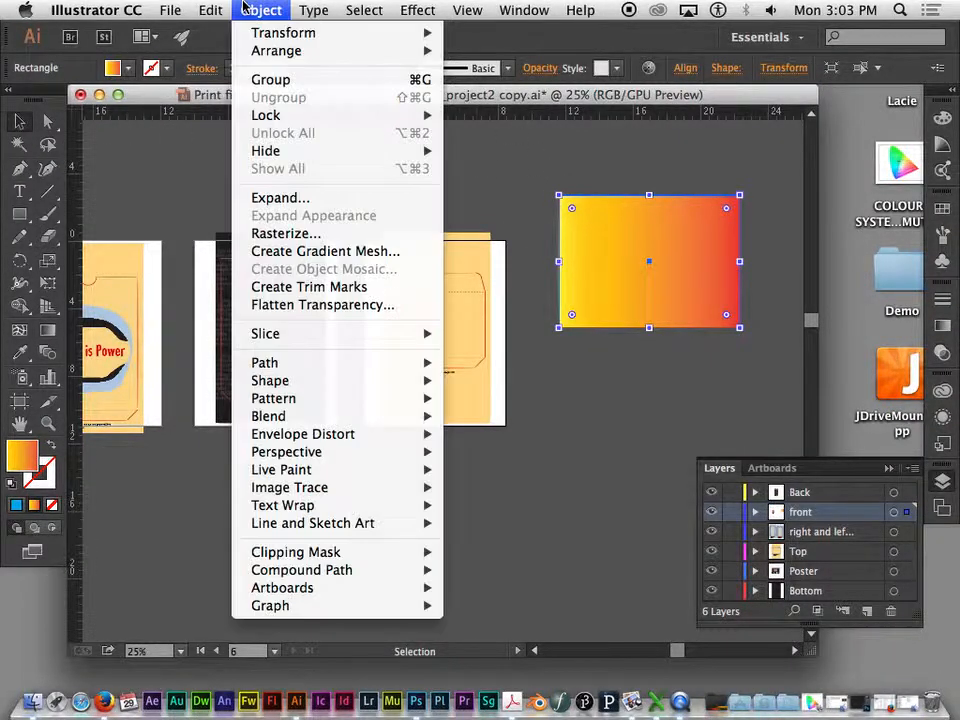
left_click(275, 199)
left_click_drag(620, 62, 313, 45)
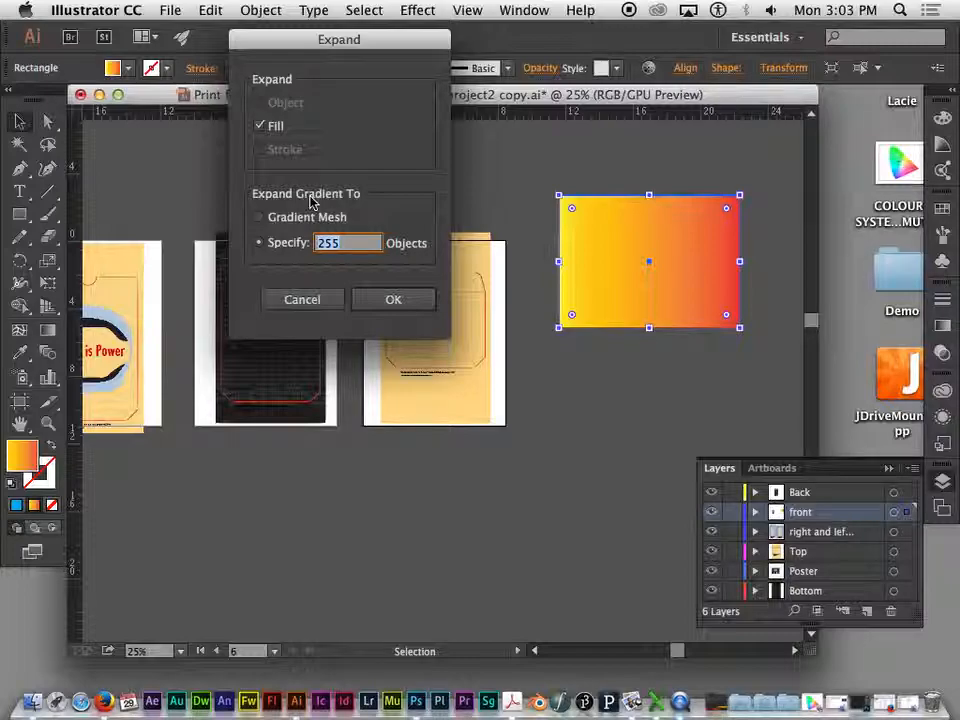
left_click(260, 218)
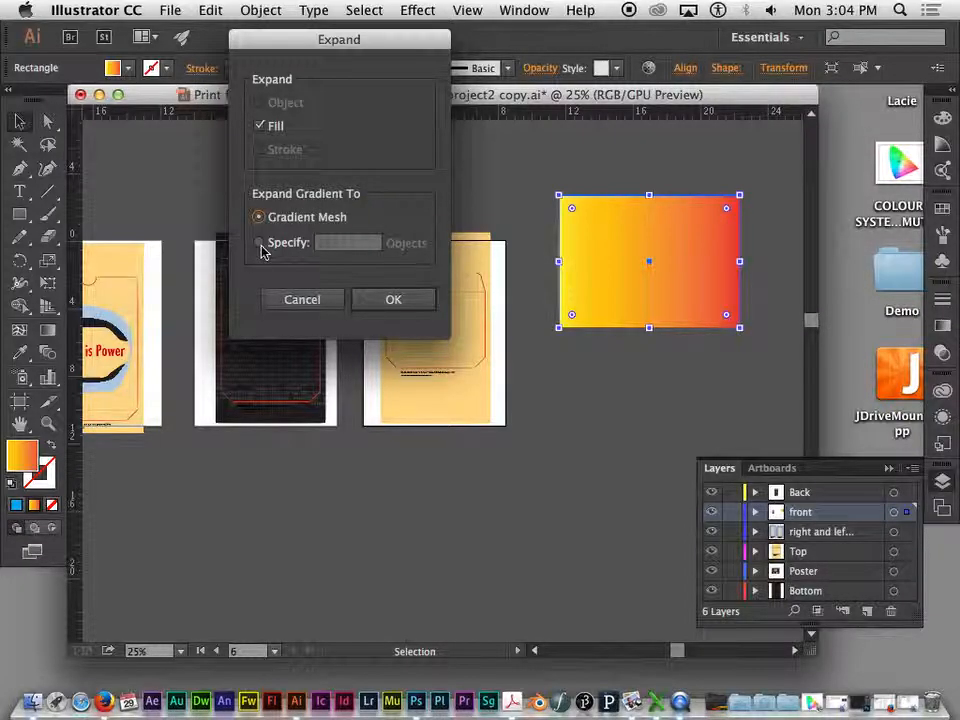
left_click(260, 243)
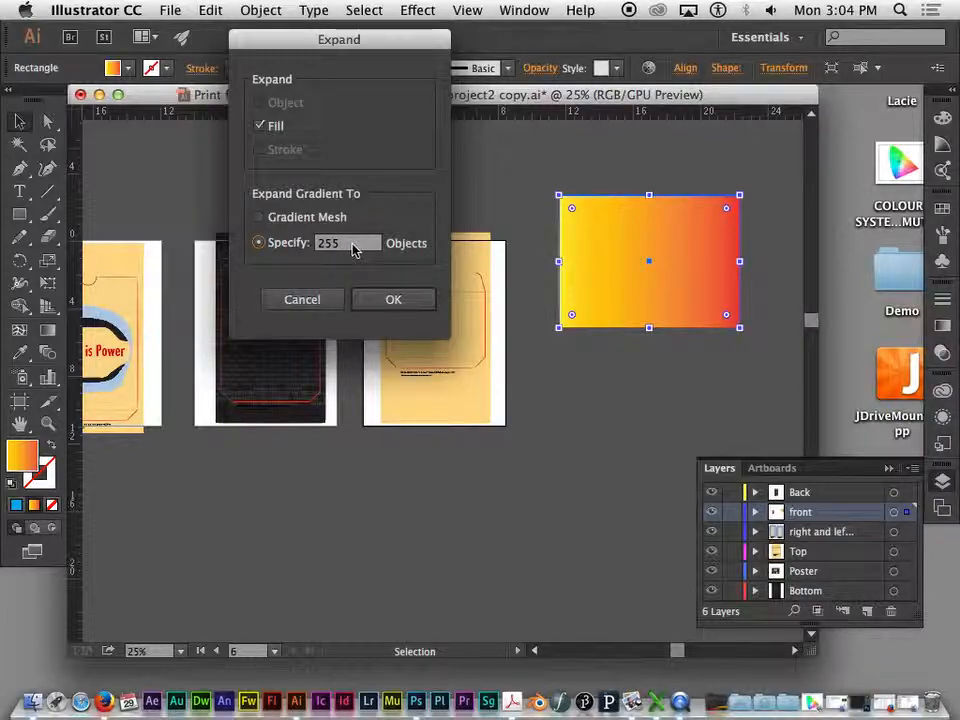
left_click(374, 296)
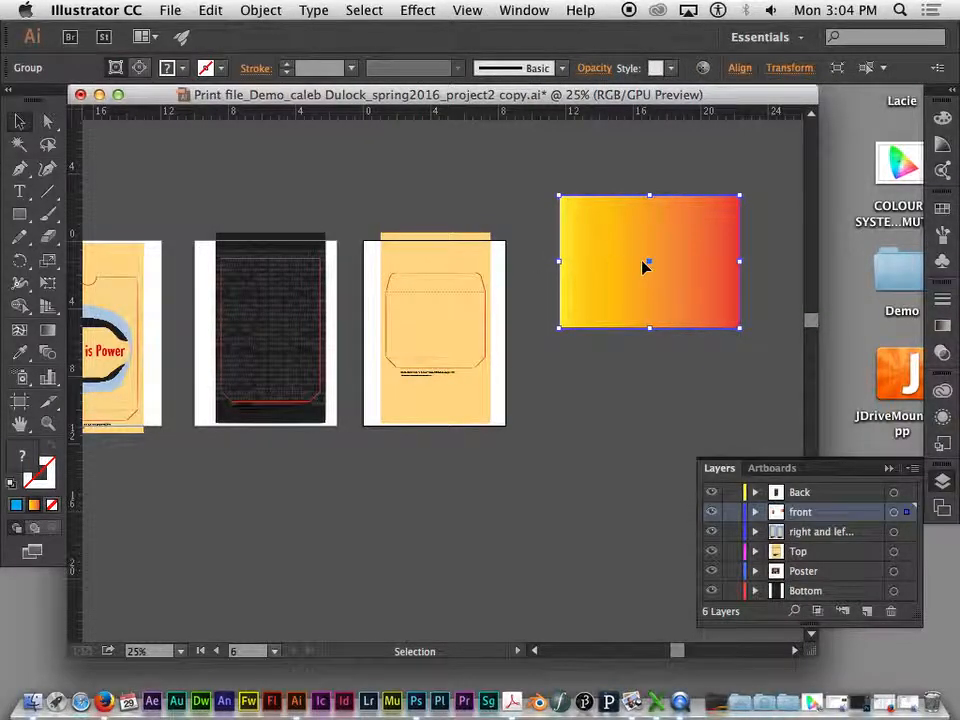
- Examine the color bands of the expanded gradient rectangle up close and as a whole, ending with nothing selected
key("super+equal")
key("super+equal")
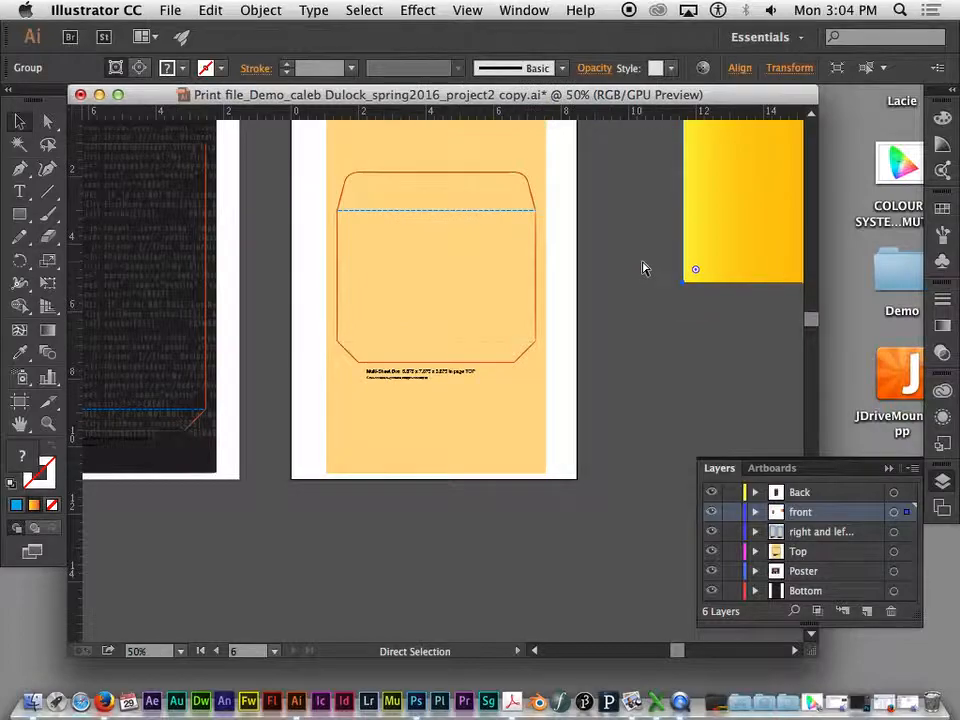
left_click_drag(701, 270, 118, 401)
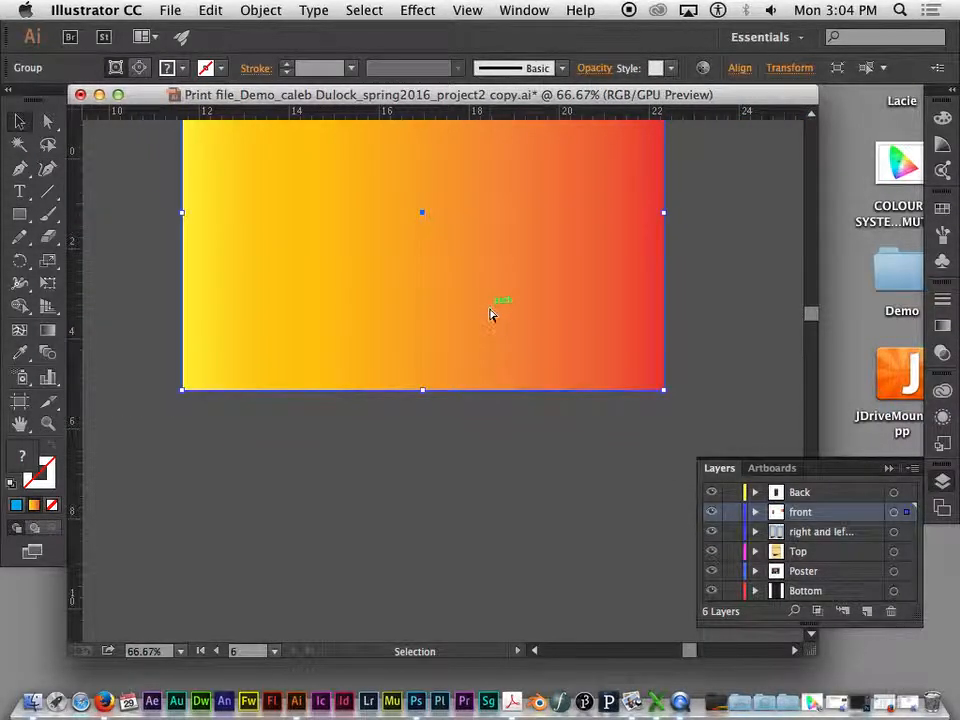
key("super+equal")
key("super+equal")
key("super+equal")
key("super+equal")
key("super+equal")
key("super+equal")
key("super+equal")
key("super+equal")
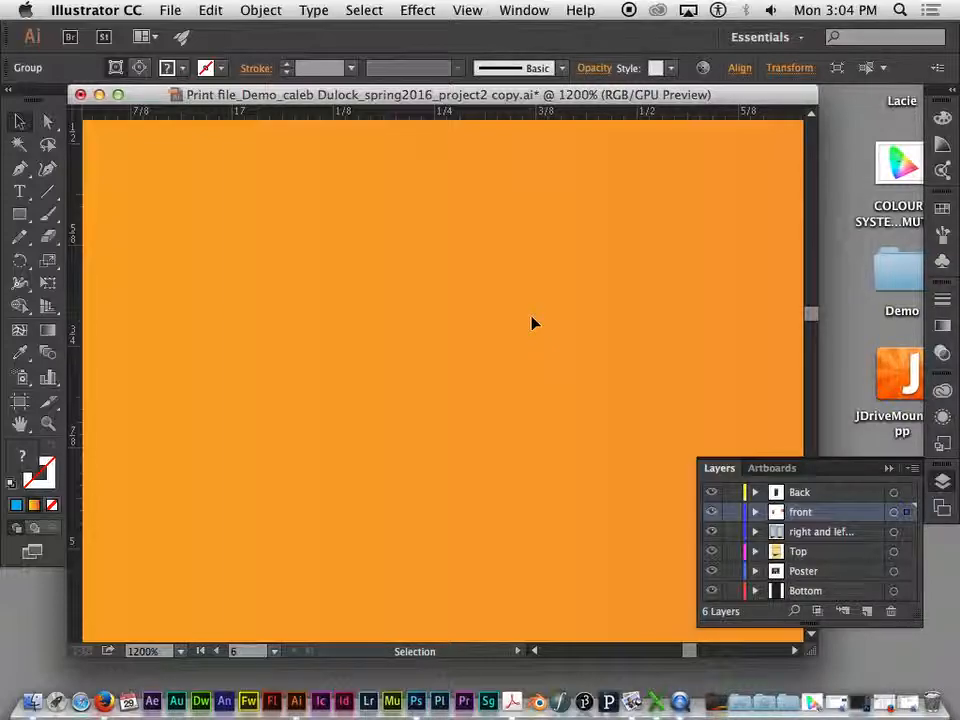
key("space")
left_click_drag(574, 321, 159, 360)
left_click_drag(566, 355, 191, 375)
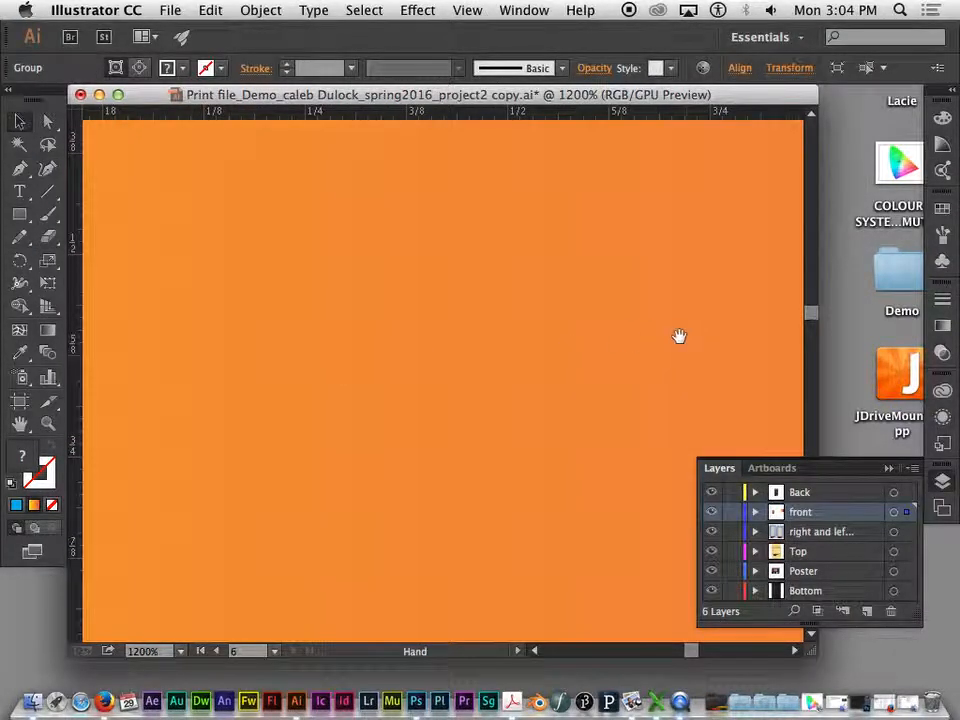
key("super+equal")
key("super+equal")
key("super+equal")
key("super+equal")
key("super+equal")
key("space")
left_click_drag(416, 306, 662, 306)
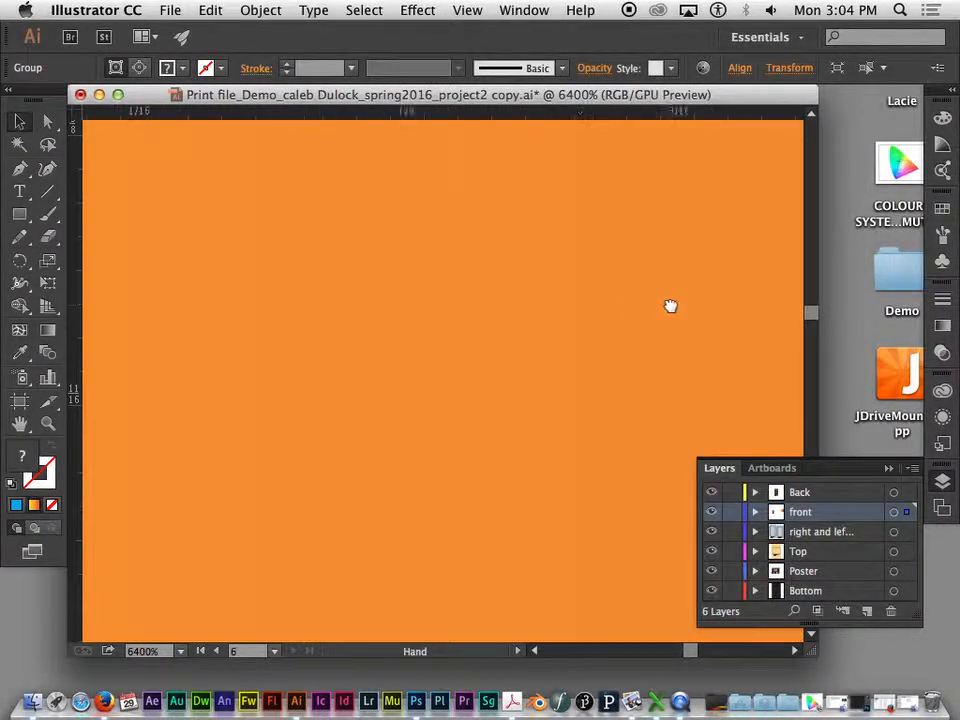
key("super+minus")
key("super+minus")
key("super+minus")
key("super+minus")
key("super+minus")
key("super+minus")
key("super+minus")
key("super+minus")
key("super+minus")
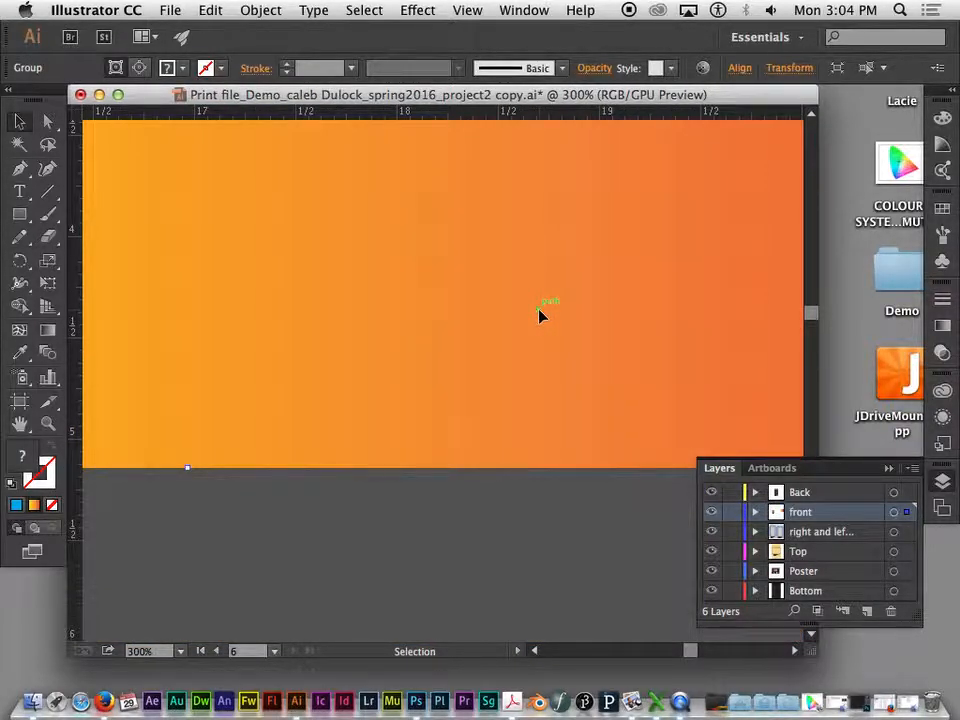
key("super+minus")
key("super+minus")
key("super+minus")
key("super+minus")
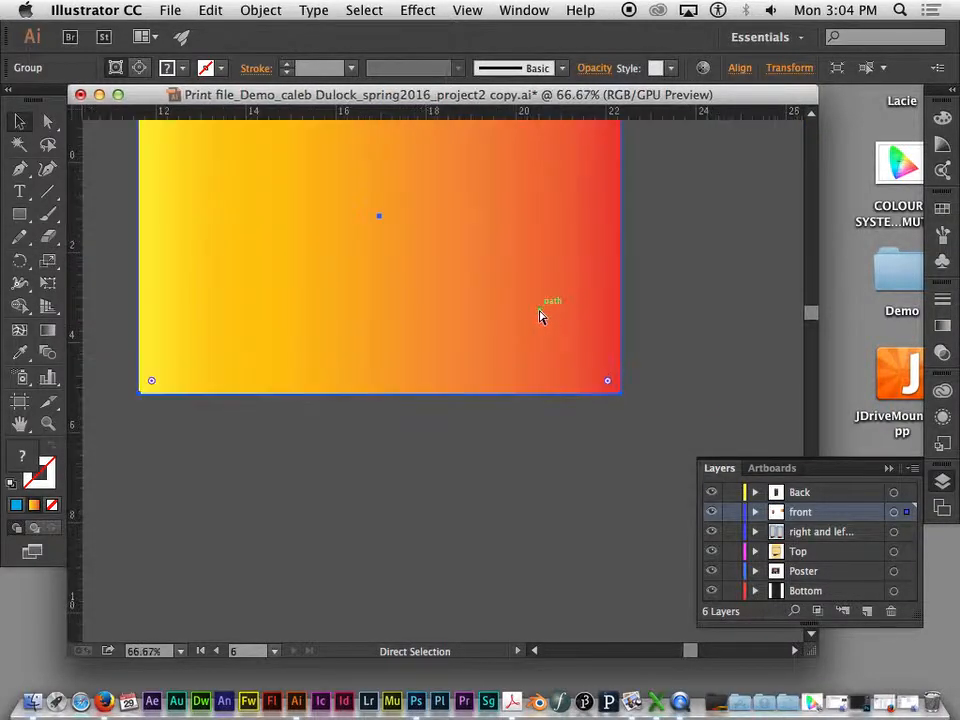
key("space")
left_click_drag(553, 278, 658, 407)
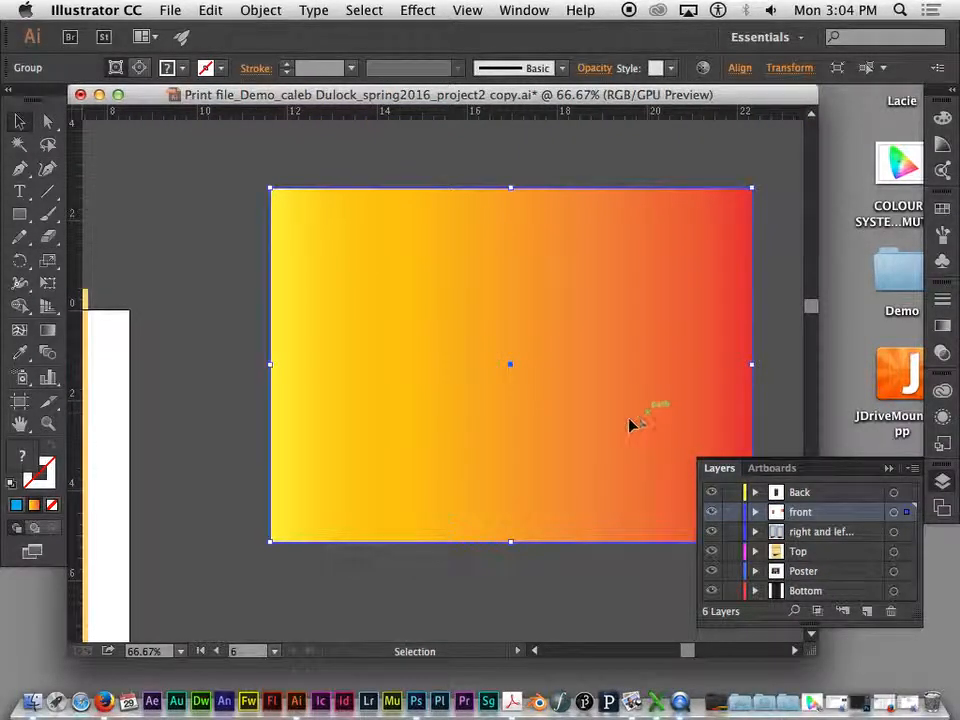
key("super+minus")
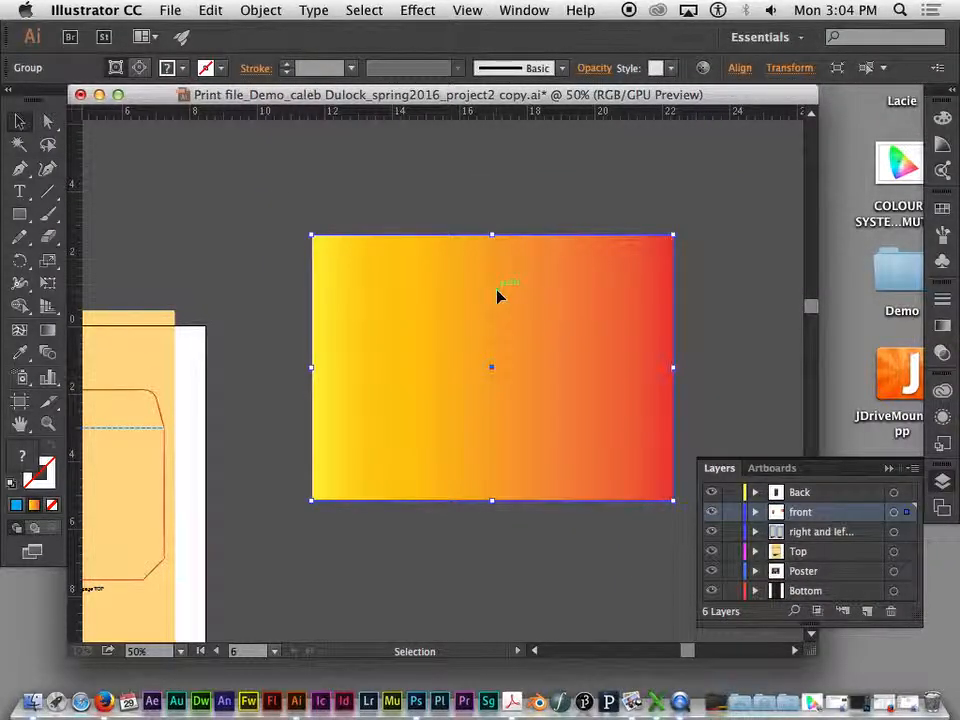
left_click(612, 212)
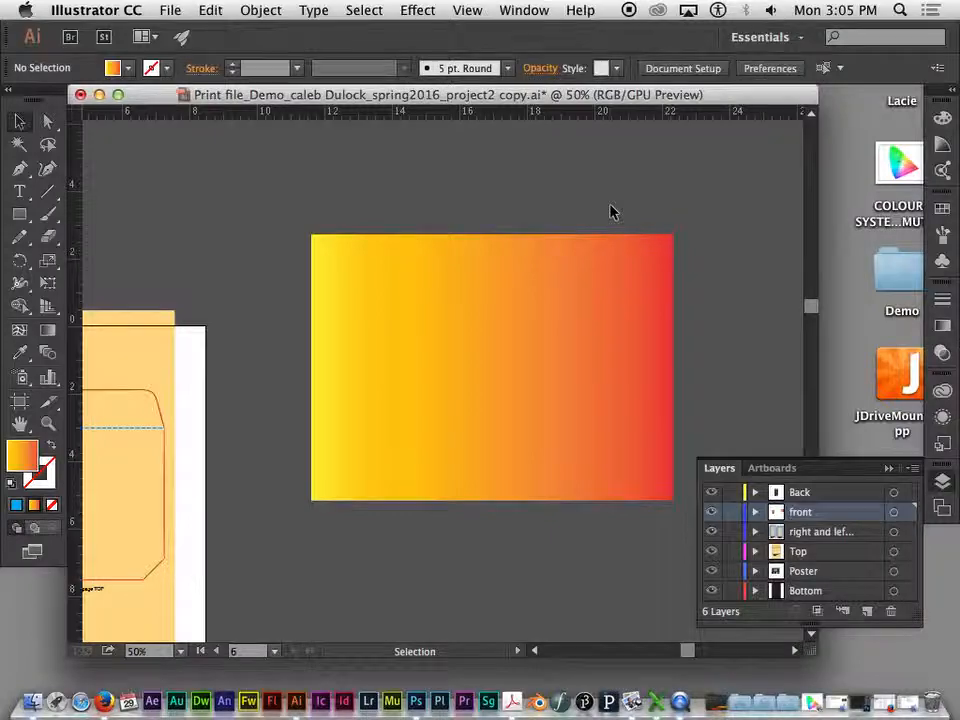
- Look over all six artboards together and check which document color mode the file uses
key("super+minus")
key("super+minus")
left_click_drag(369, 186, 604, 180)
key("super+minus")
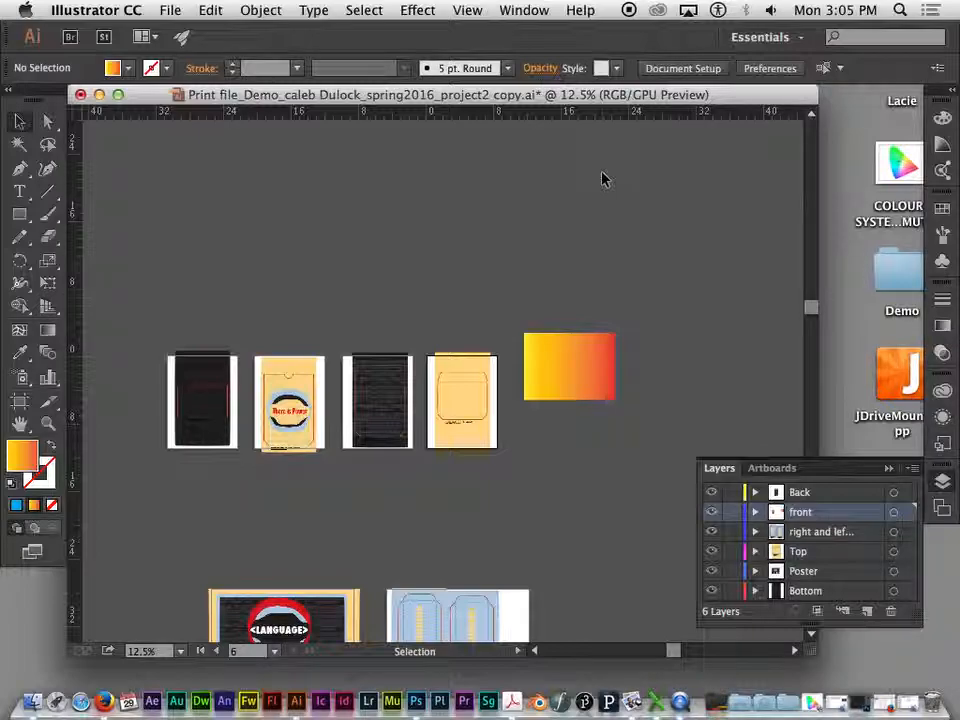
left_click_drag(647, 360, 596, 349)
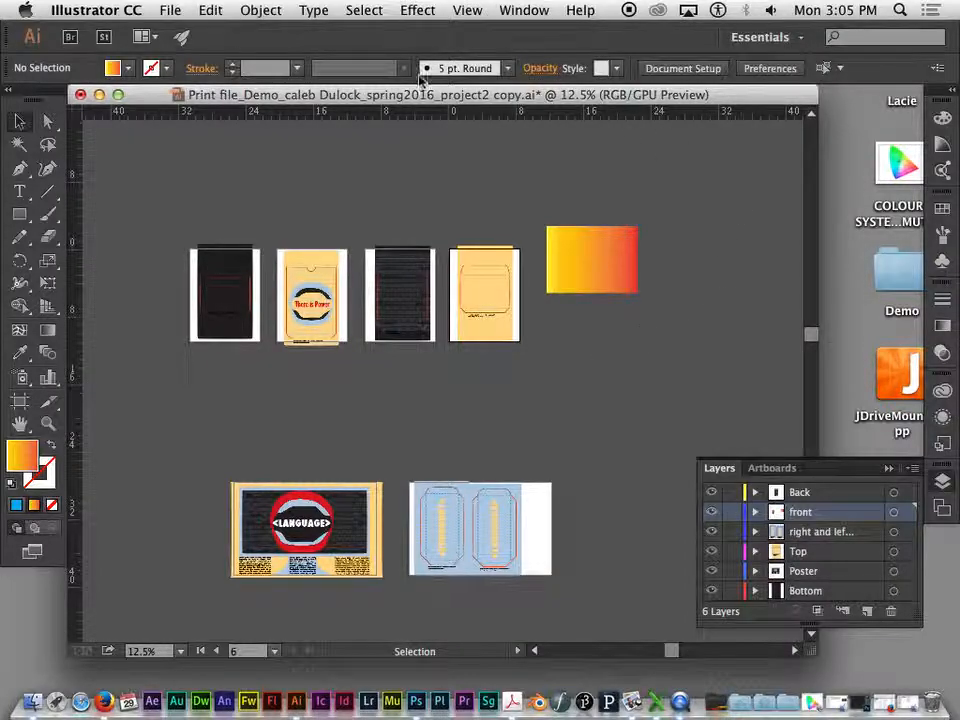
left_click(178, 15)
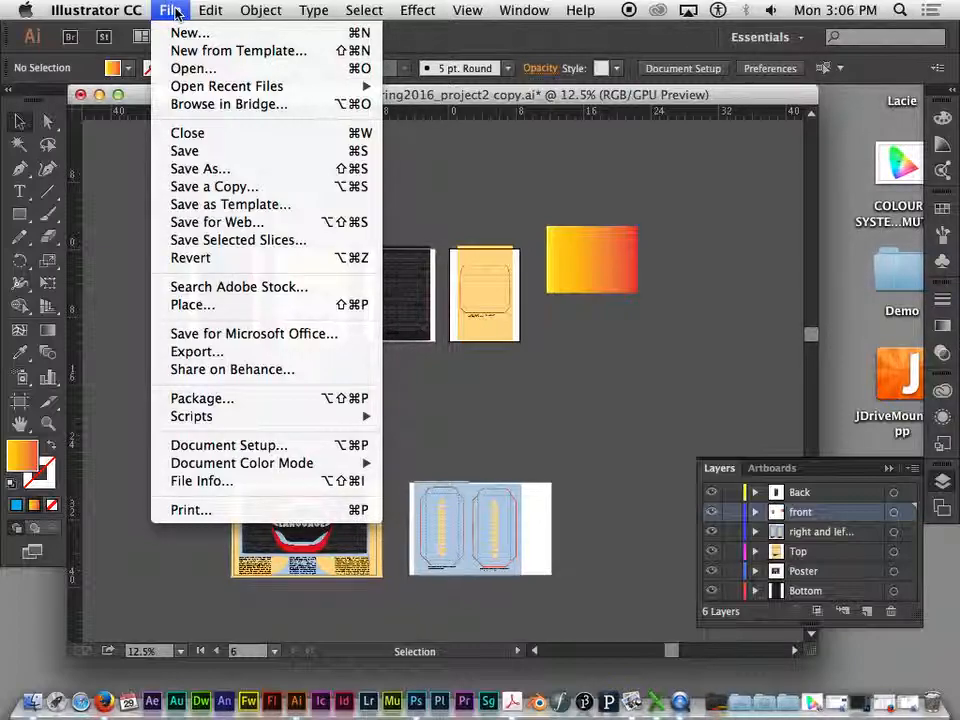
mouse_move(224, 468)
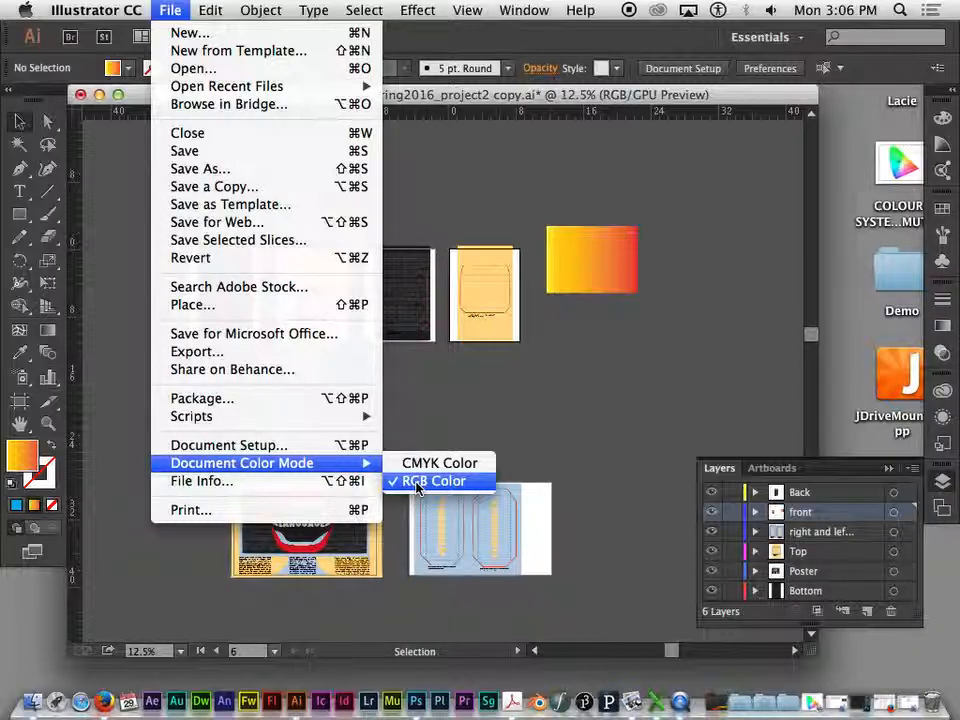
- Switch to Preview, examine the Adobe RGB, CMYK and sRGB gamut diagram, and return to the Illustrator document
left_click(813, 705)
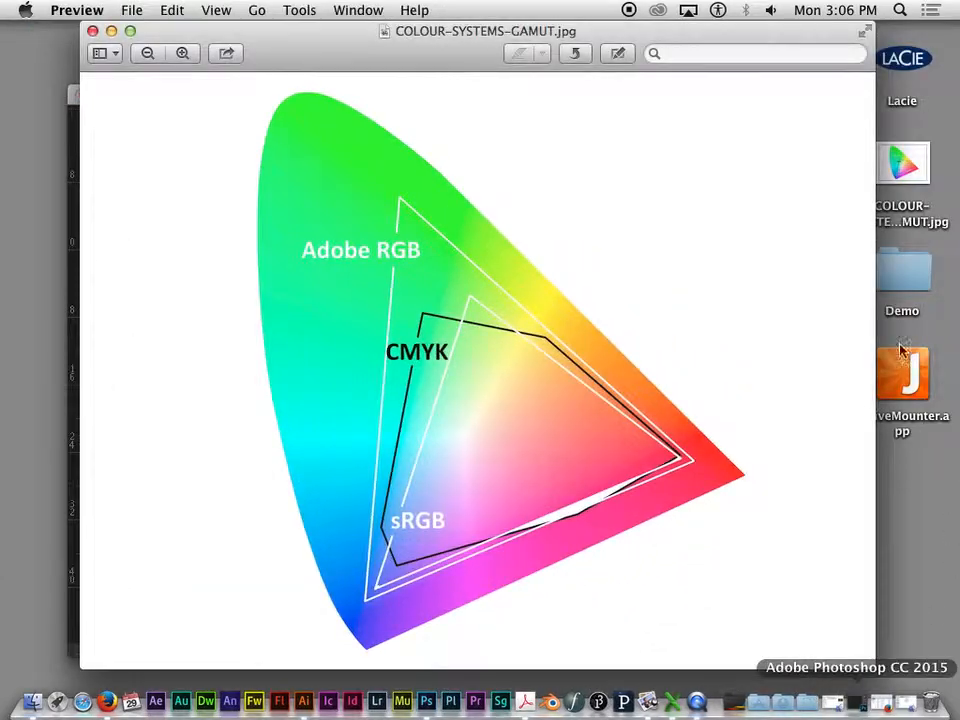
mouse_move(432, 38)
left_mouse_down()
mouse_move(443, 21)
mouse_move(427, 16)
left_mouse_up()
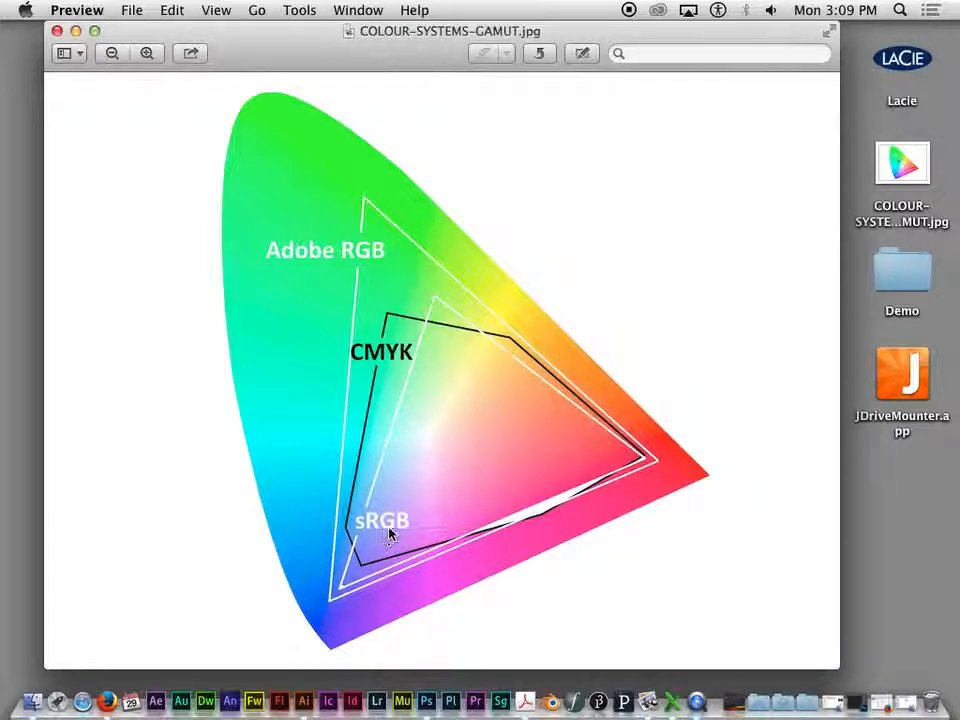
left_click(74, 32)
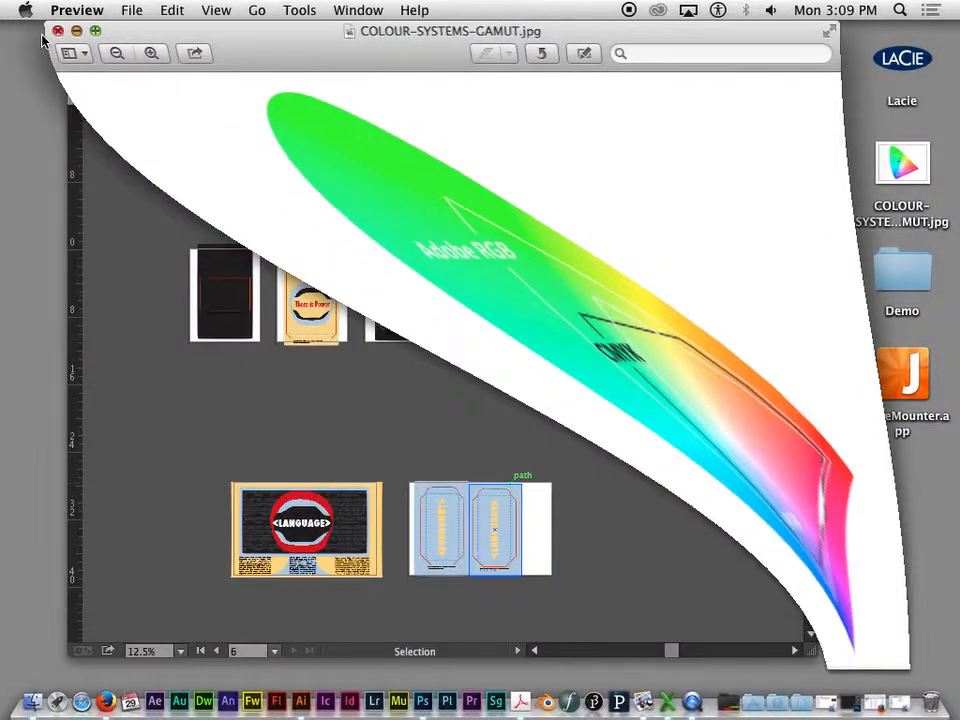
left_click(410, 94)
- Examine the CMYK Color and RGB Color options for the document color mode
left_click(172, 9)
left_click(172, 9)
left_click(172, 9)
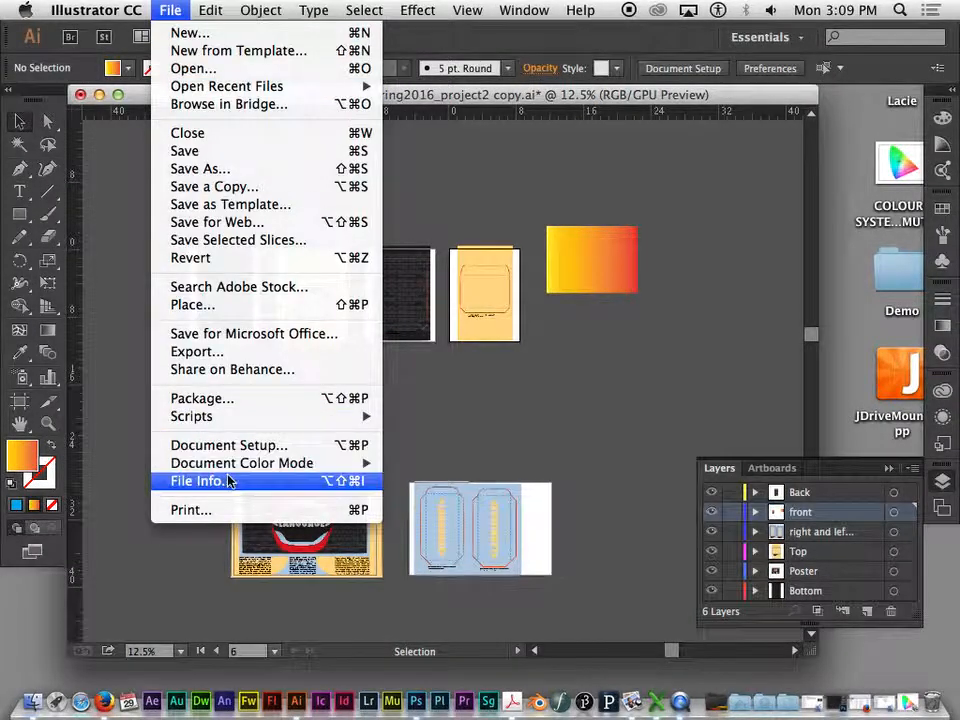
mouse_move(257, 463)
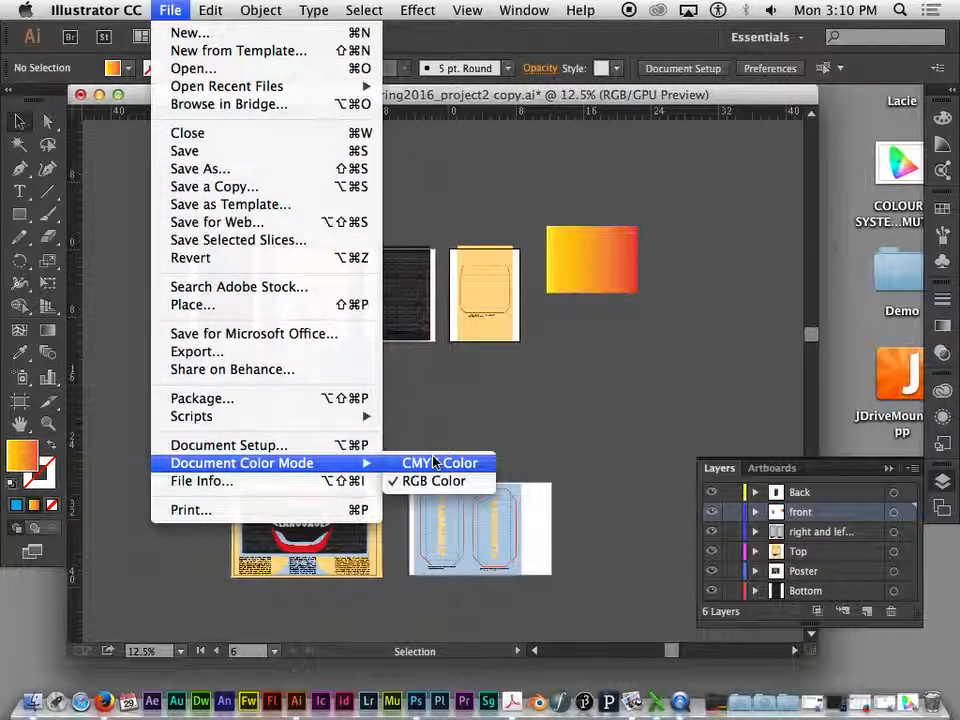
left_click(434, 462)
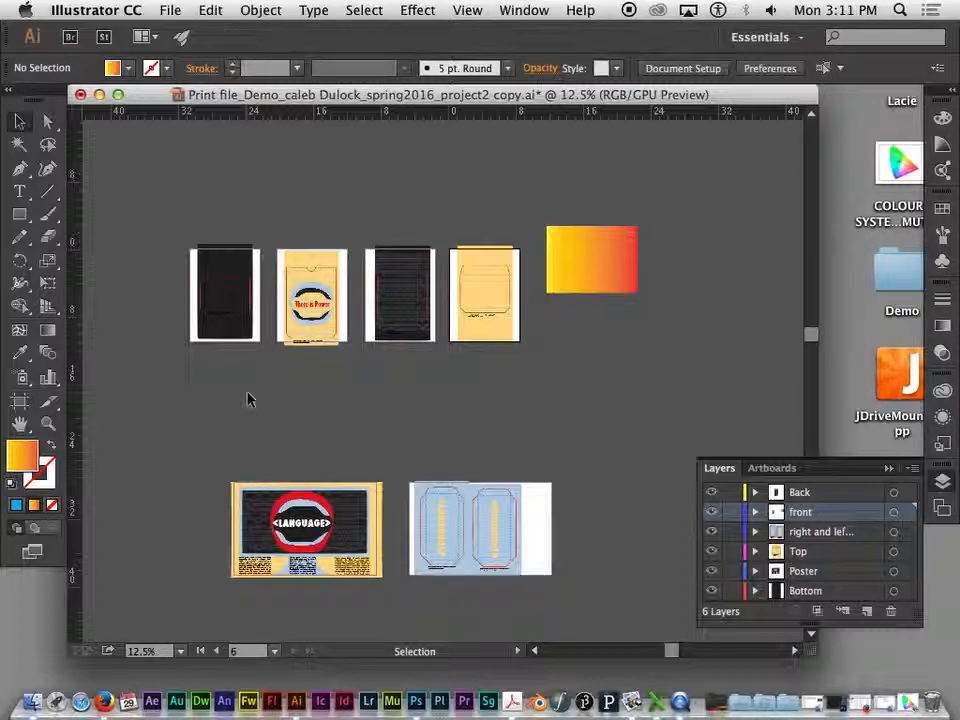
- Set the proof setup to Internet Standard RGB (sRGB) and view the artboards with those proof colors
left_click_drag(406, 94, 407, 94)
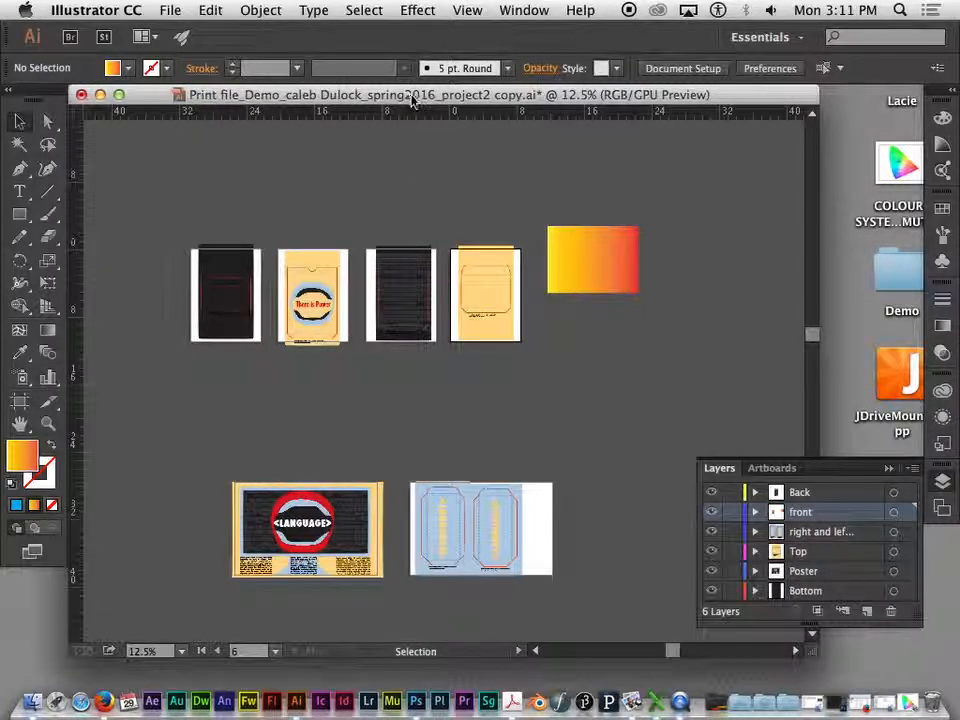
left_click_drag(299, 103, 345, 97)
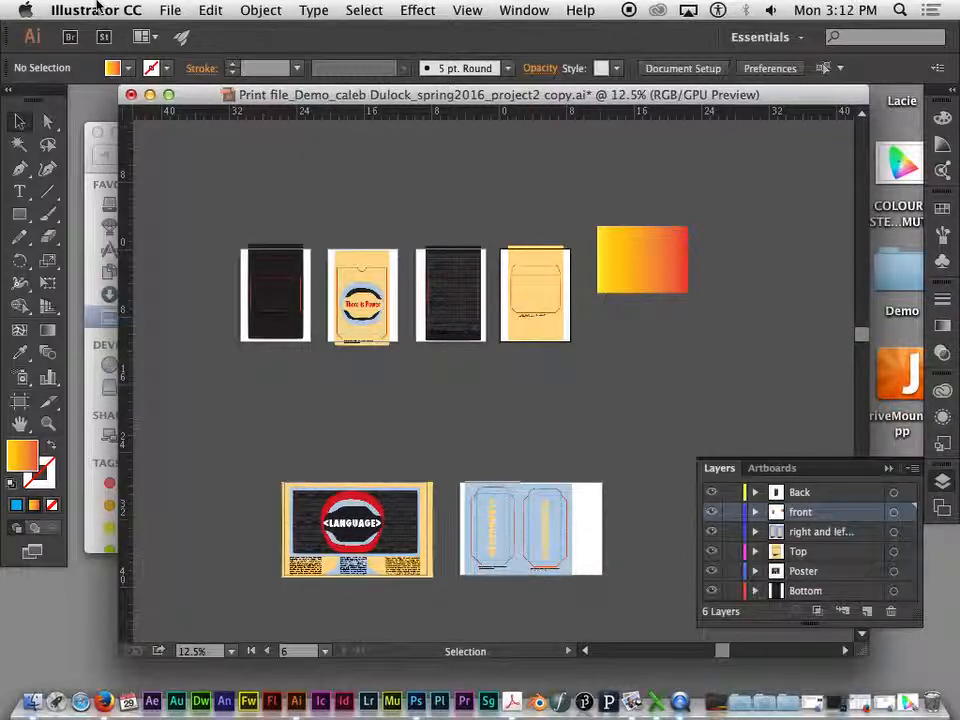
left_click(170, 10)
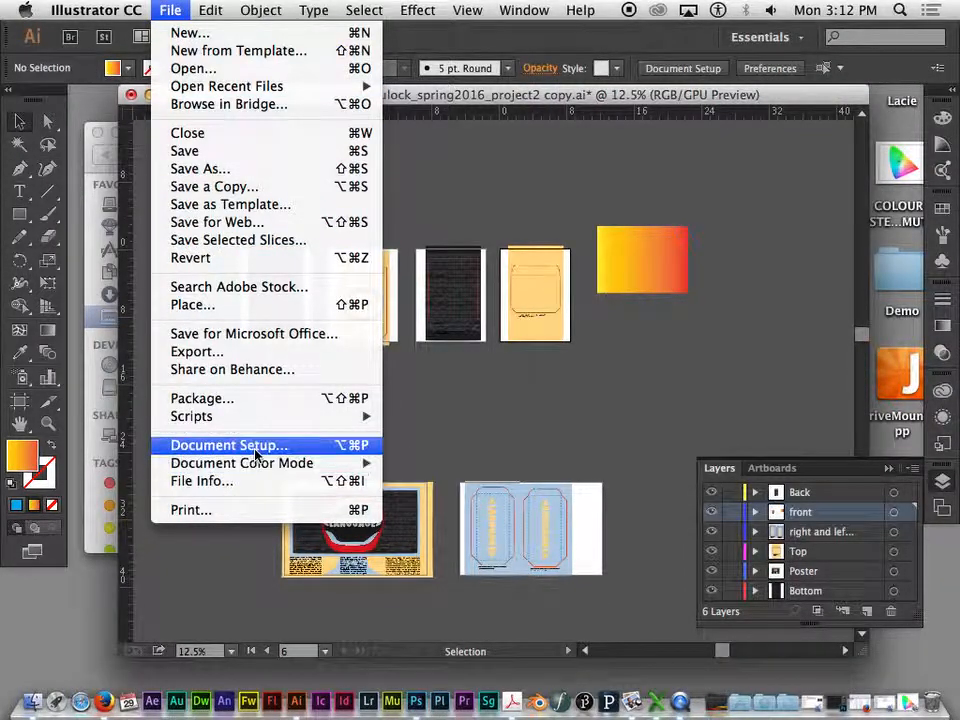
mouse_move(372, 464)
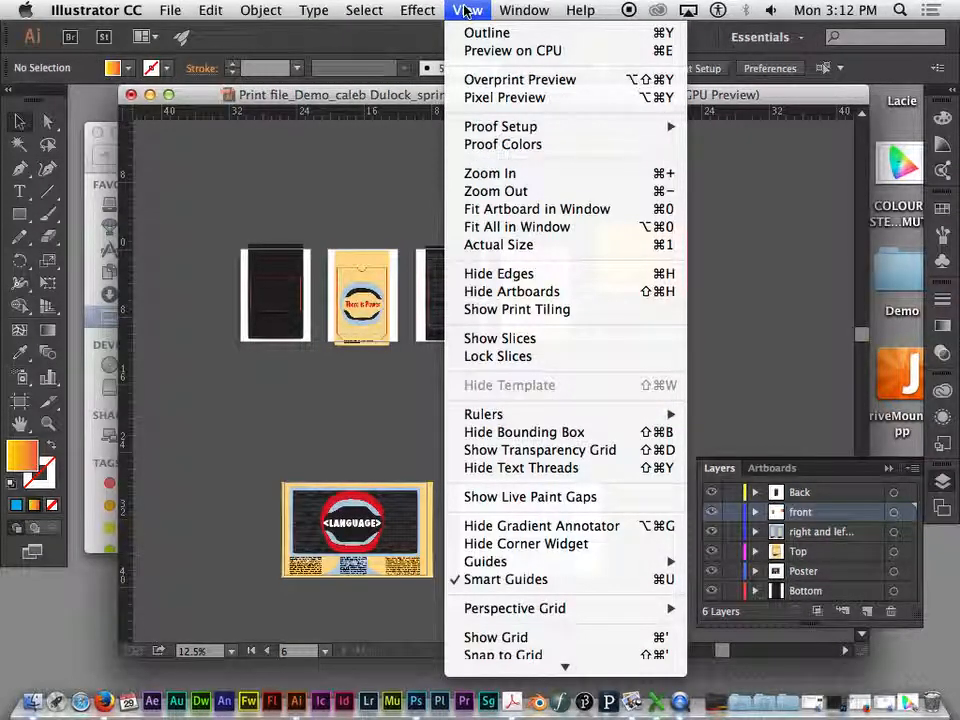
mouse_move(515, 15)
mouse_move(467, 11)
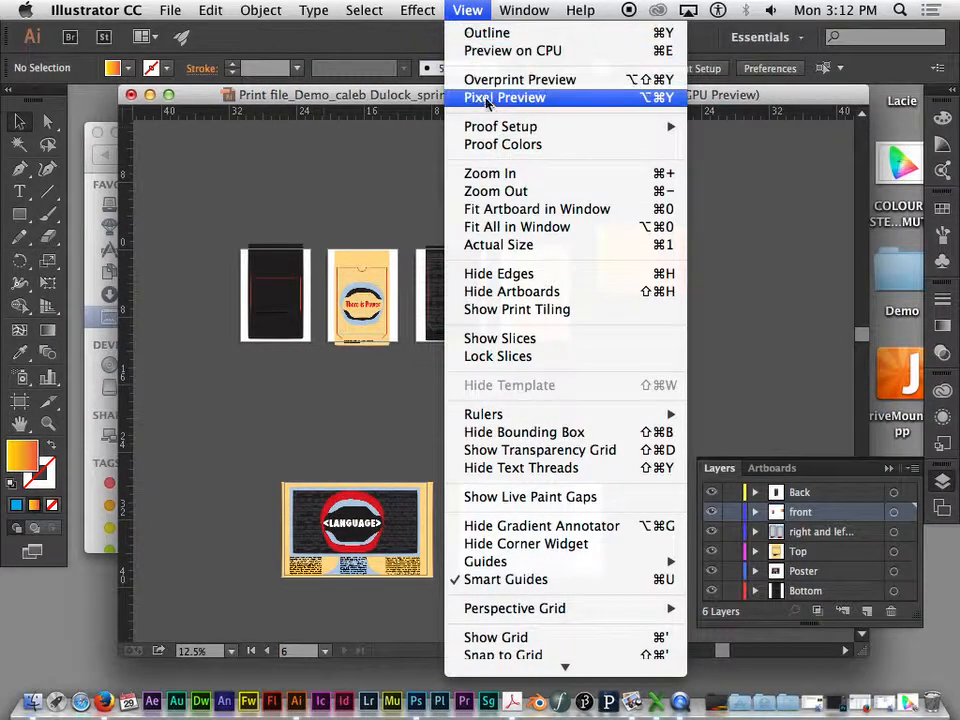
mouse_move(495, 131)
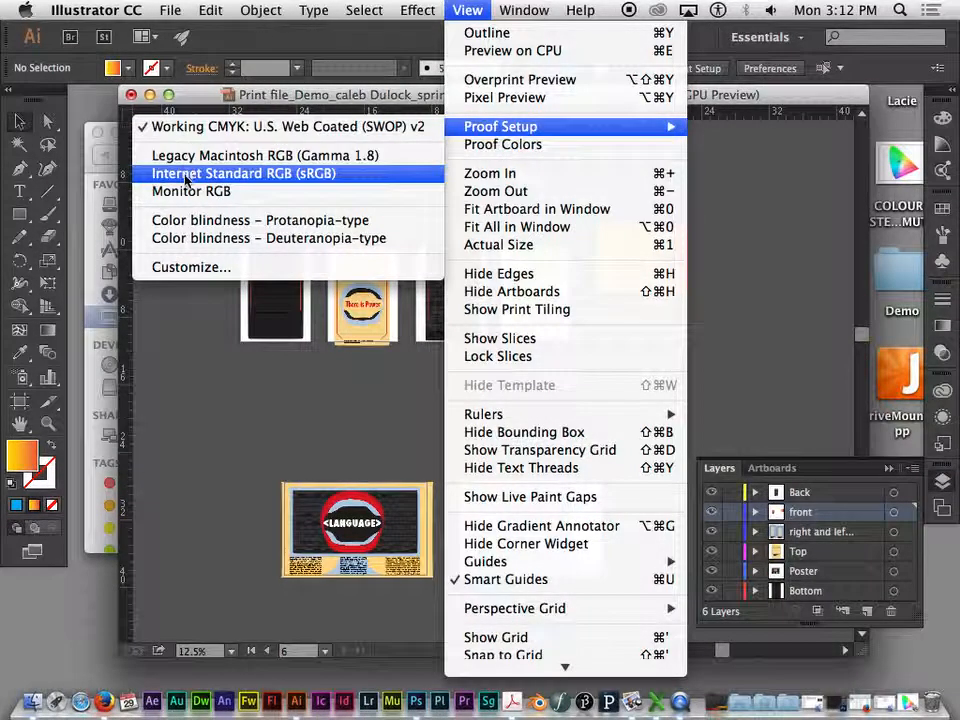
left_click(264, 175)
left_click(452, 10)
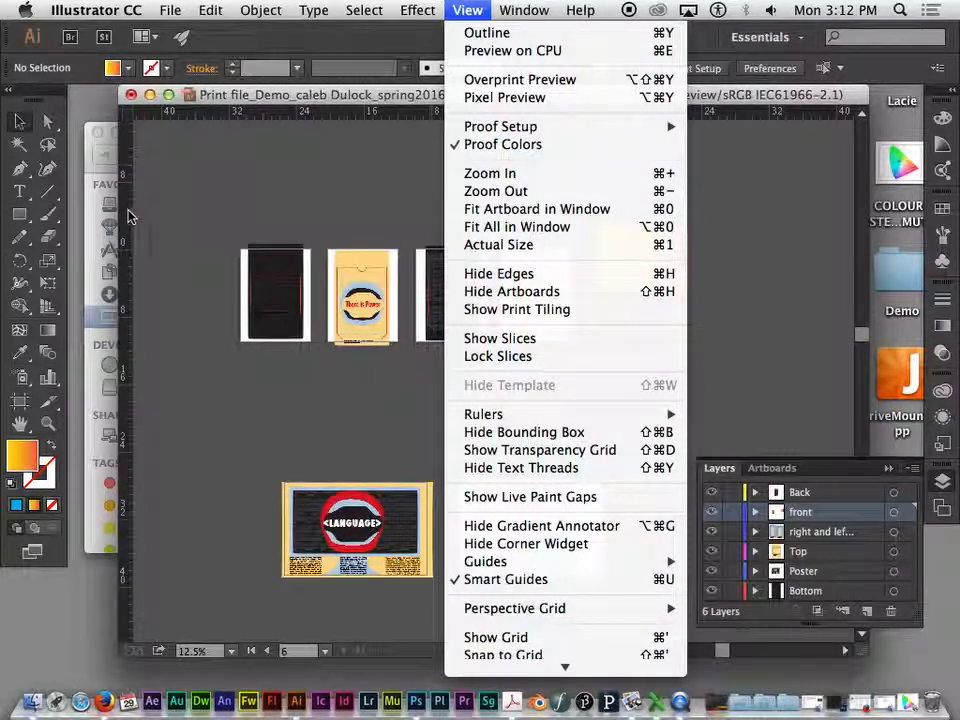
left_click(268, 95)
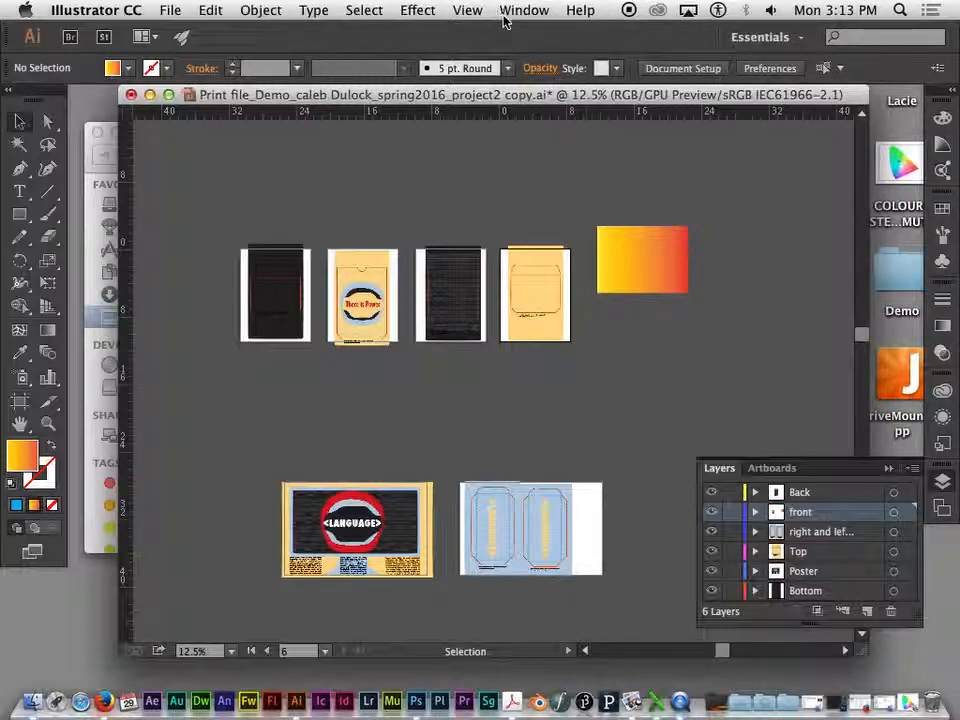
- Convert the document color mode to CMYK Color and turn on proof colors for Working CMYK: U.S. Web Coated (SWOP) v2
left_click(170, 10)
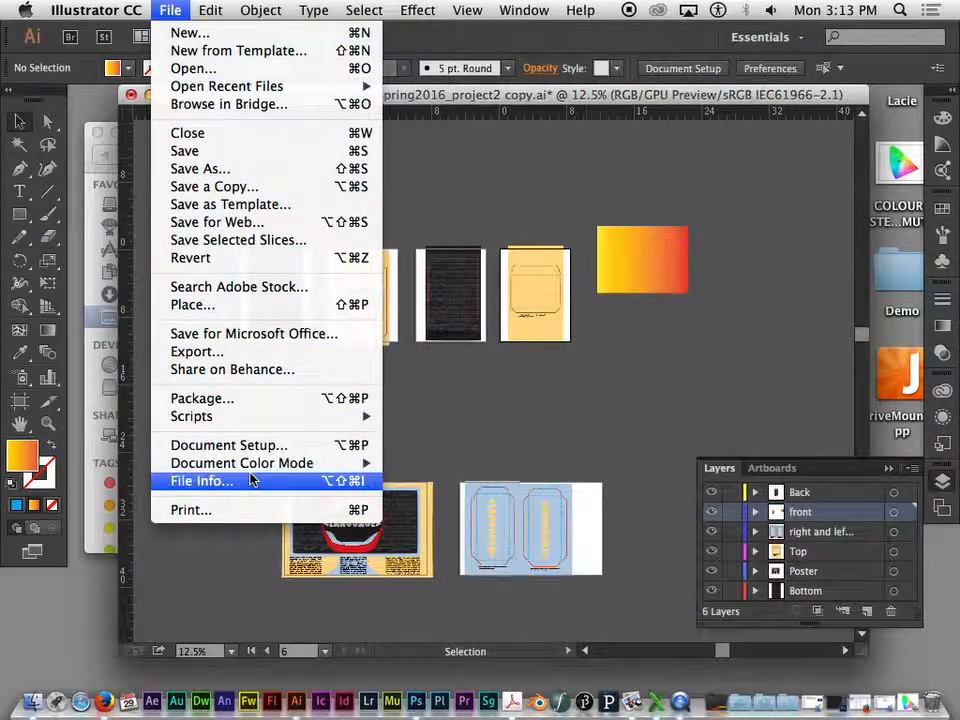
mouse_move(295, 465)
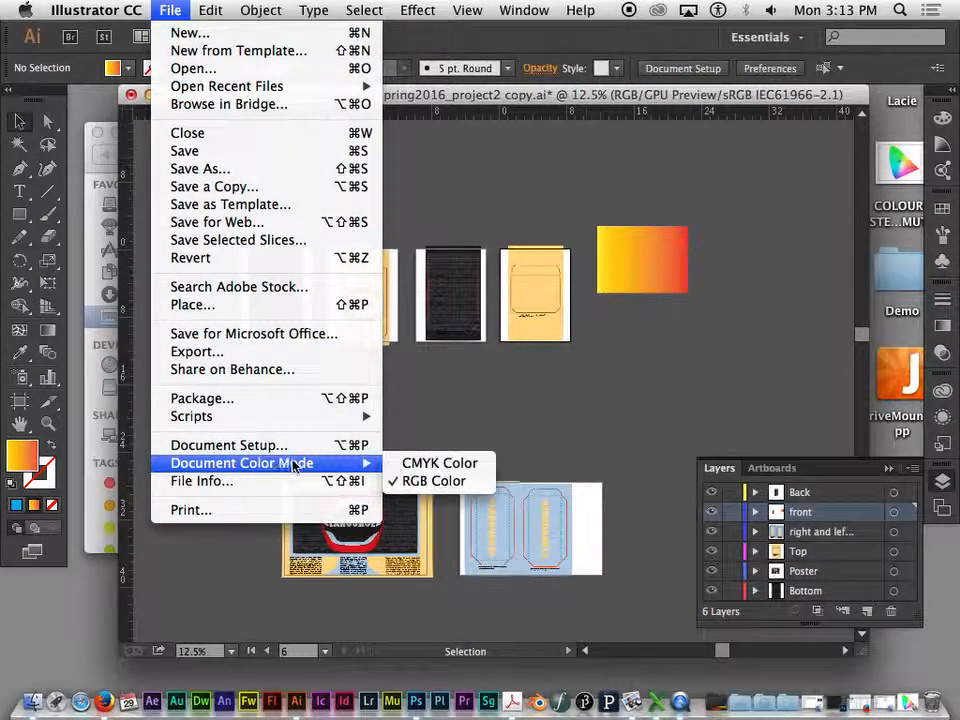
left_click(435, 463)
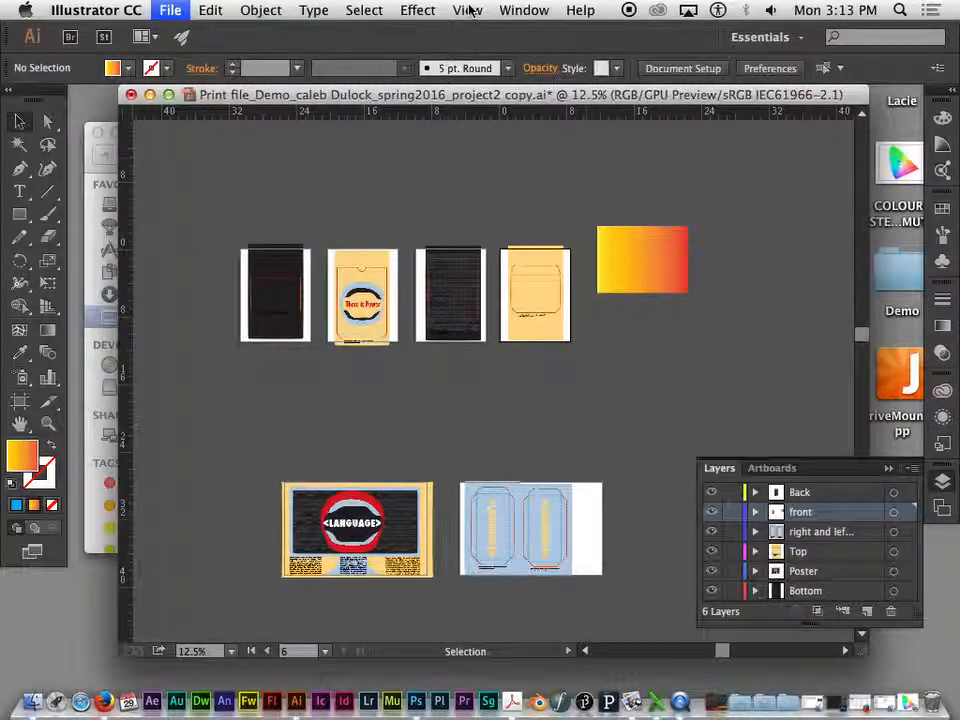
left_click(470, 10)
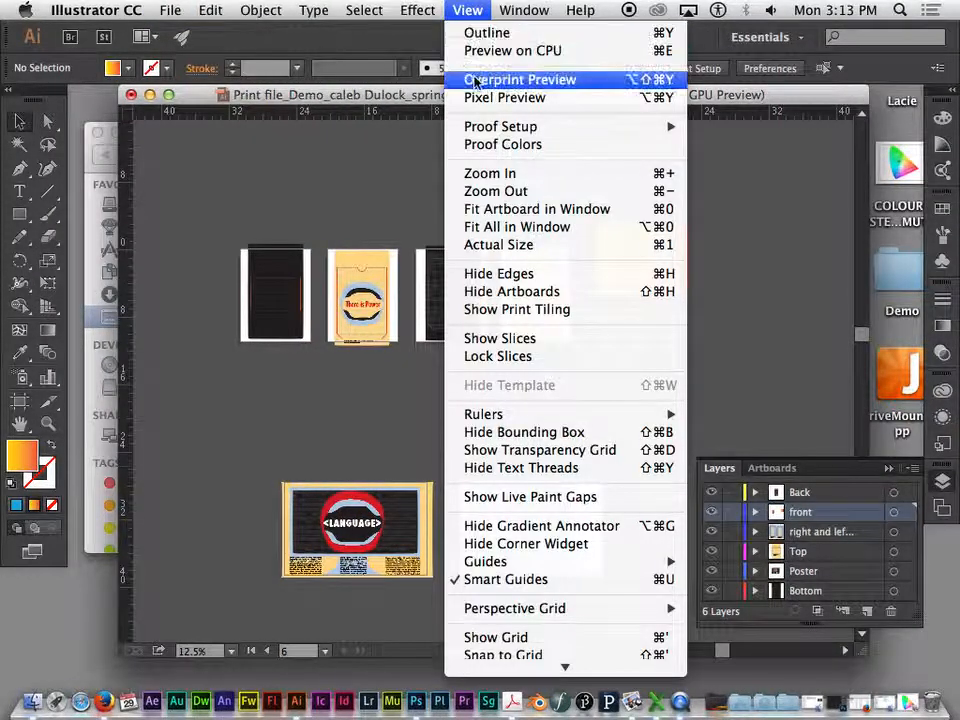
mouse_move(528, 130)
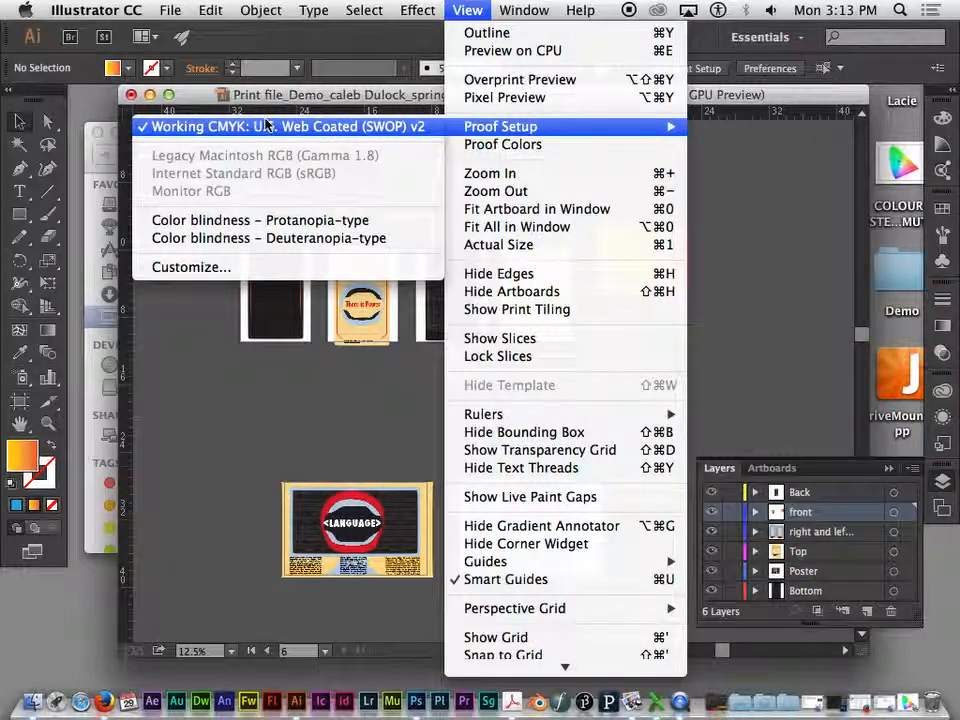
left_click(510, 145)
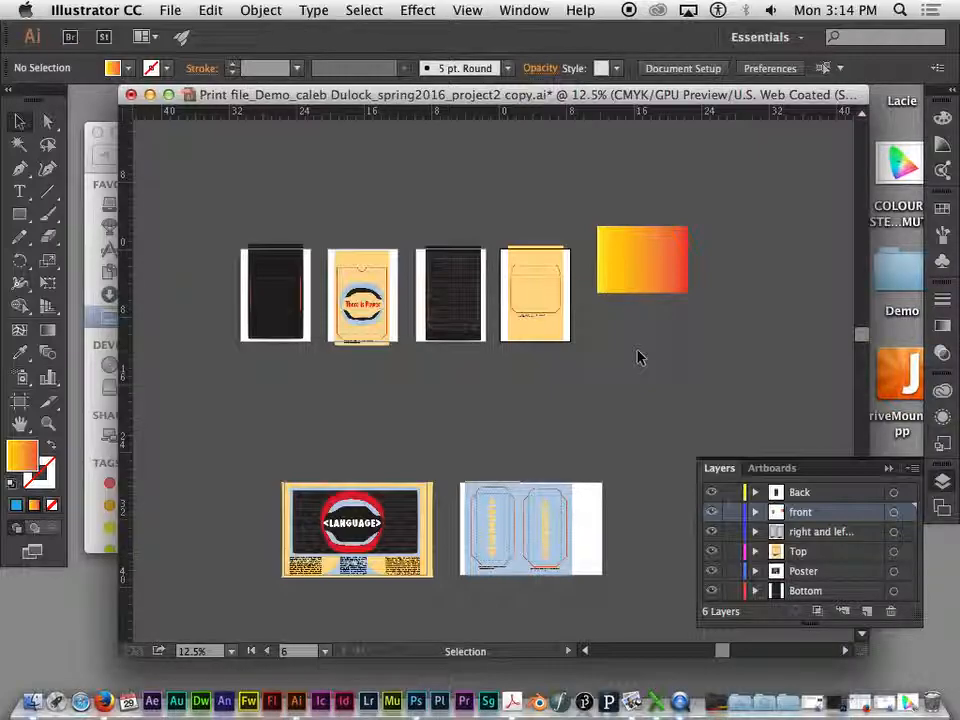
- Examine the poster artboard up close in the CMYK proof, checking the LANGUAGE lettering and the dark shape behind it
left_click_drag(545, 90, 531, 90)
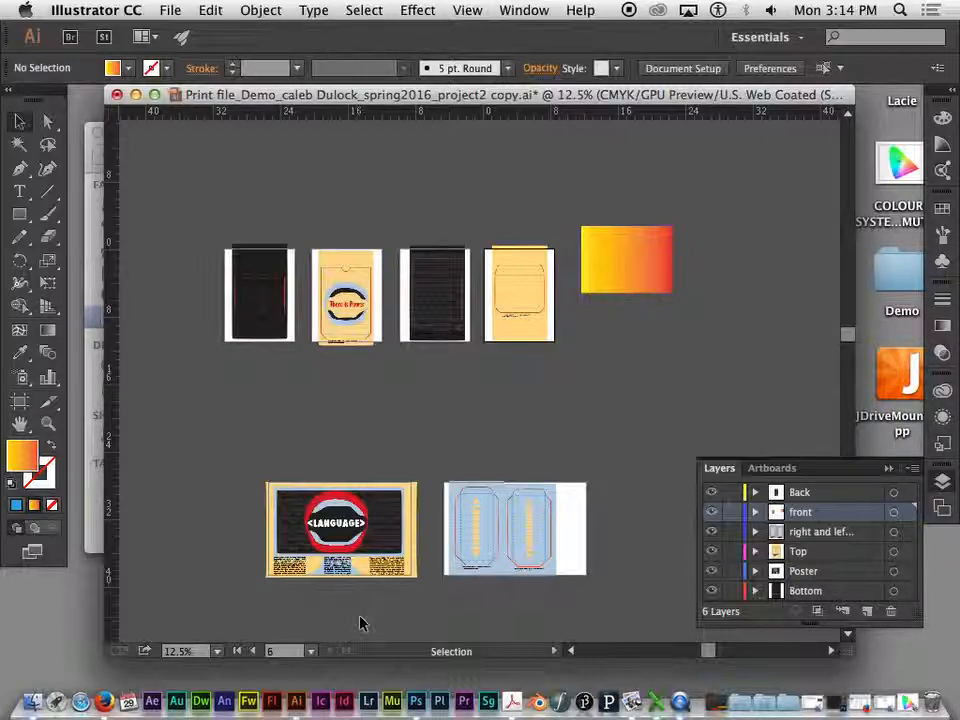
left_click(326, 532)
key("super+plus")
key("super+plus")
key("super+plus")
left_click_drag(381, 476, 525, 160)
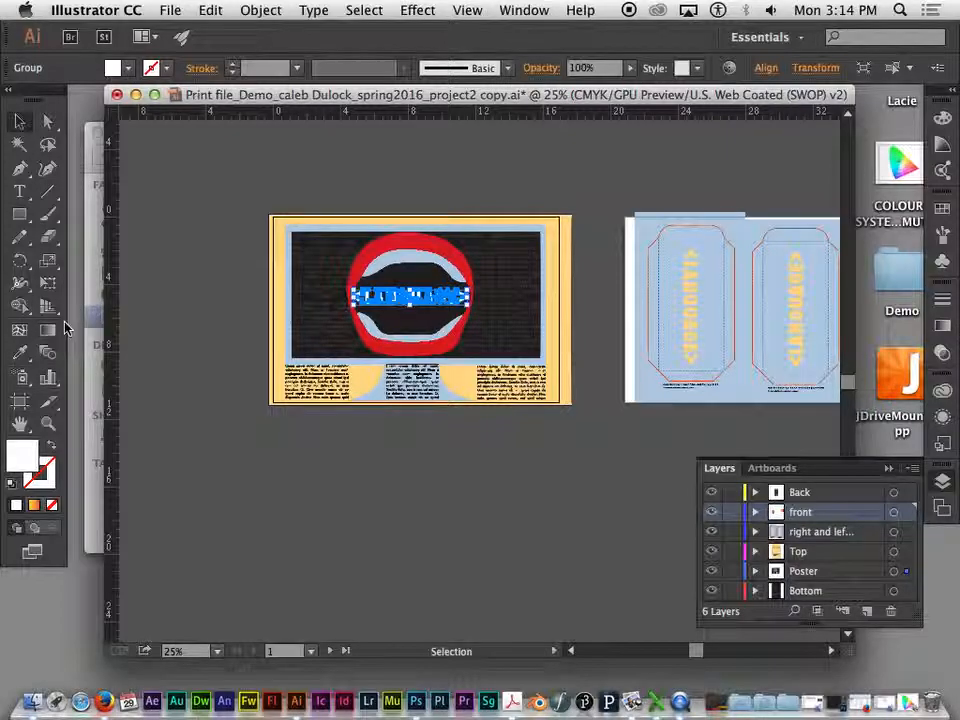
left_click(244, 285)
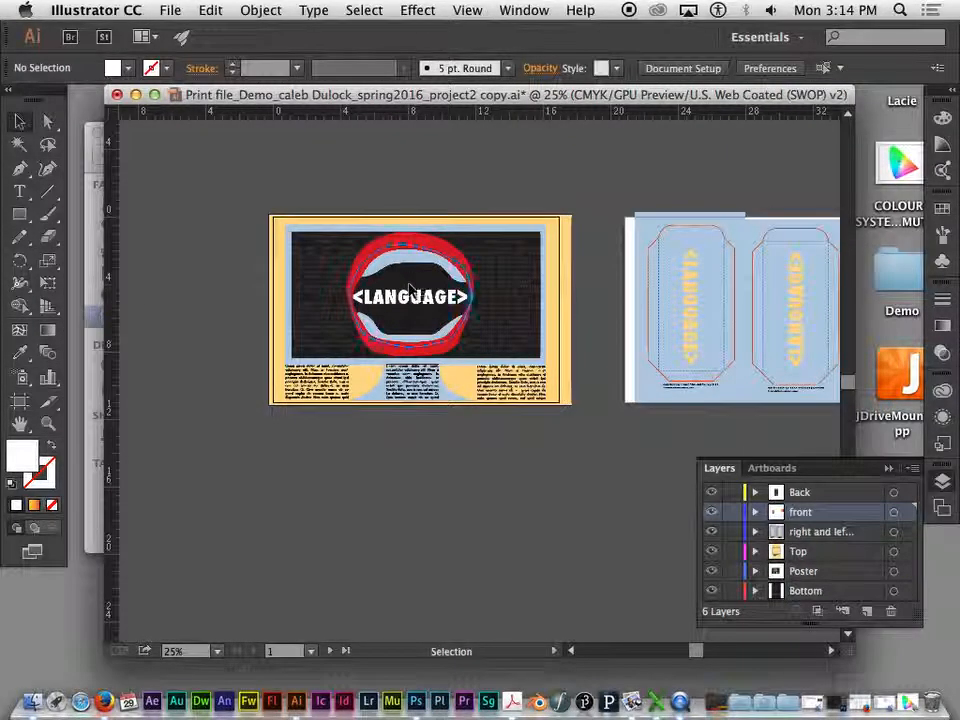
left_click(398, 290)
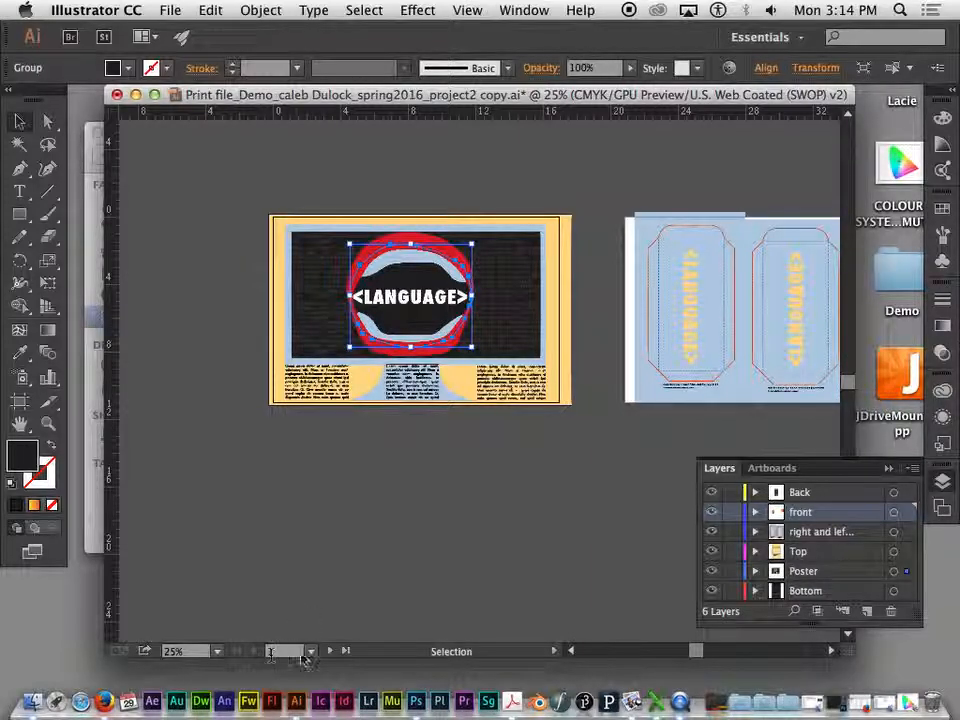
left_click_drag(344, 657, 270, 583)
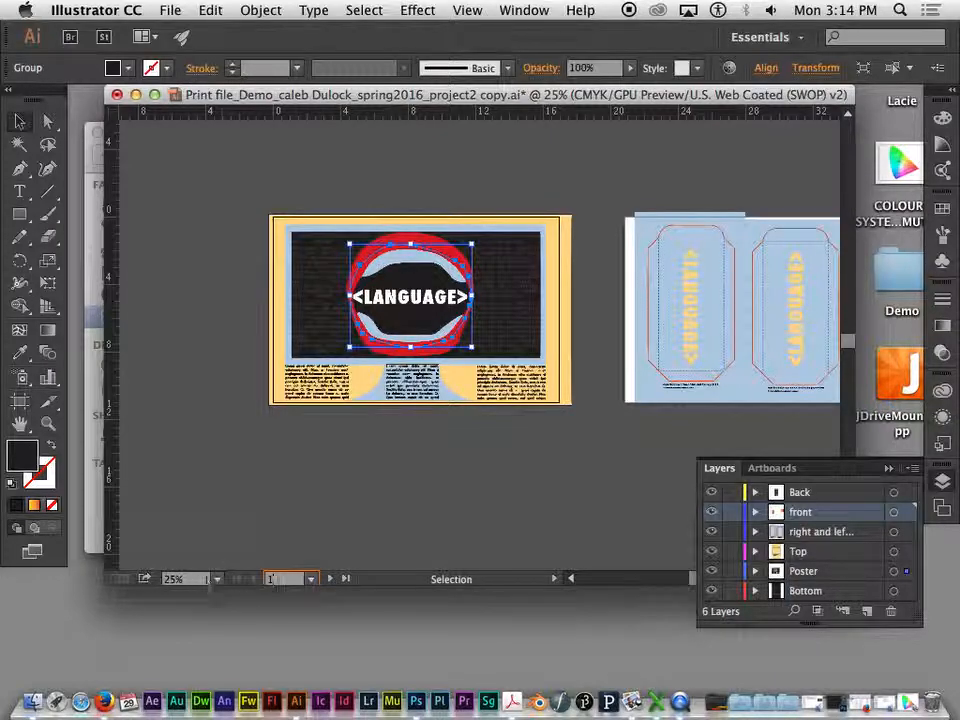
mouse_move(199, 580)
left_mouse_down()
mouse_move(203, 548)
mouse_move(193, 634)
mouse_move(214, 510)
mouse_move(216, 621)
mouse_move(216, 577)
left_mouse_up()
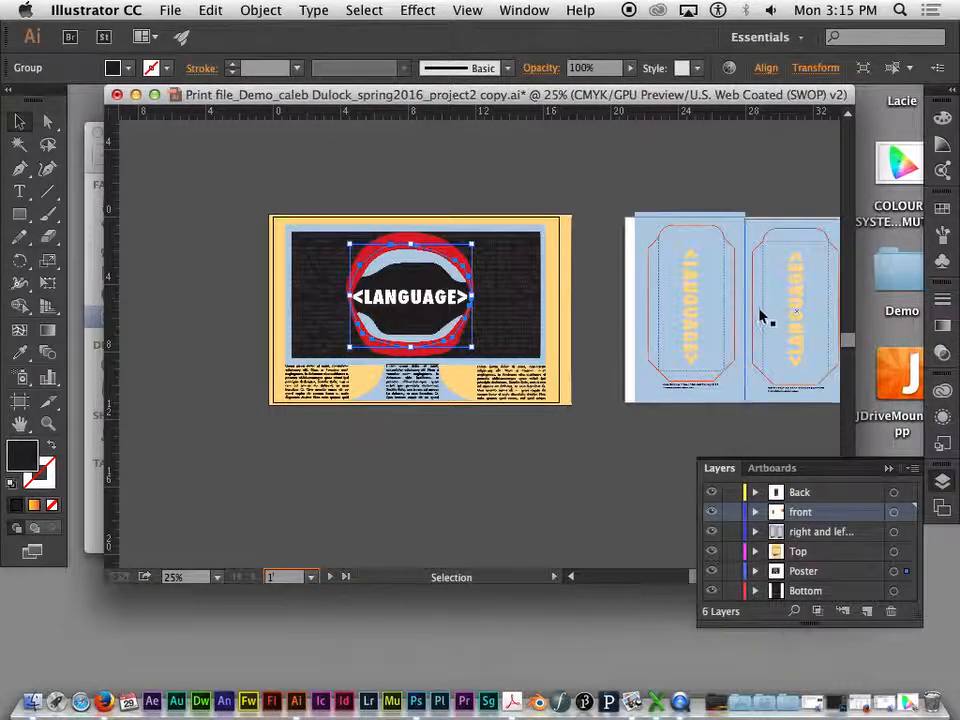
- Examine the artwork on the side-panel, back and front artboards, ending with nothing selected and the poster and side panels in view
left_click_drag(765, 317, 519, 319)
left_click(448, 288)
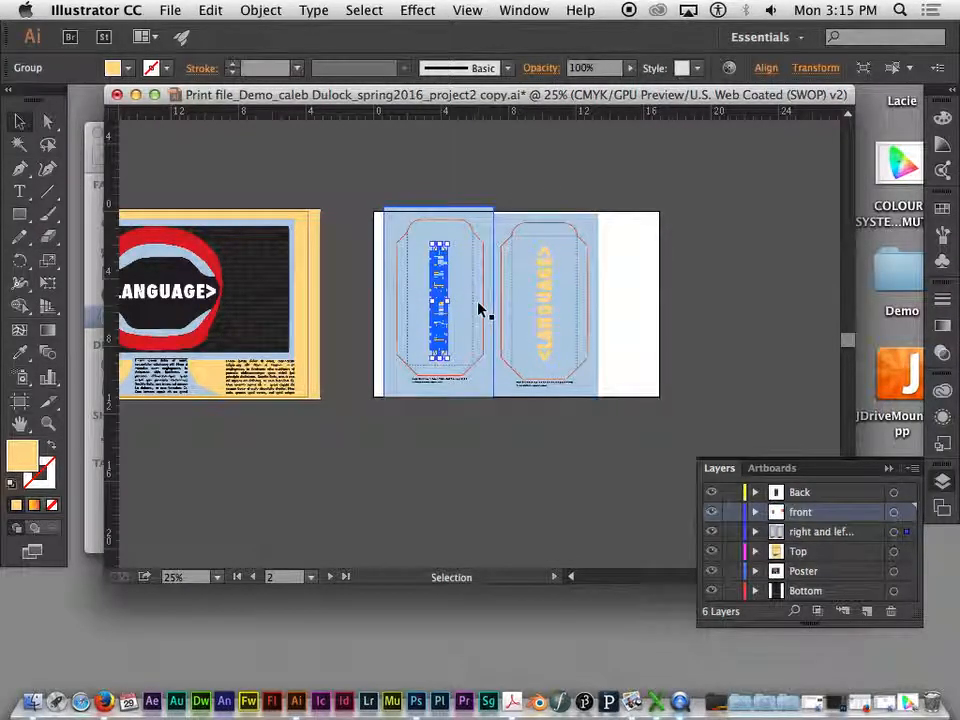
left_click_drag(420, 231, 493, 538)
left_click(400, 205)
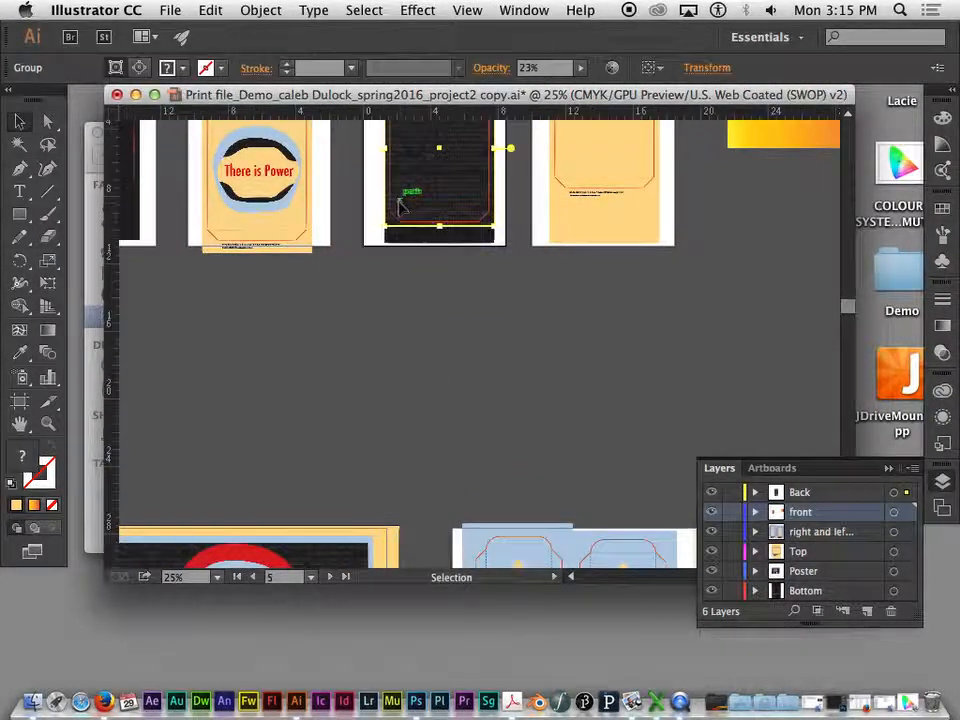
left_click(283, 240)
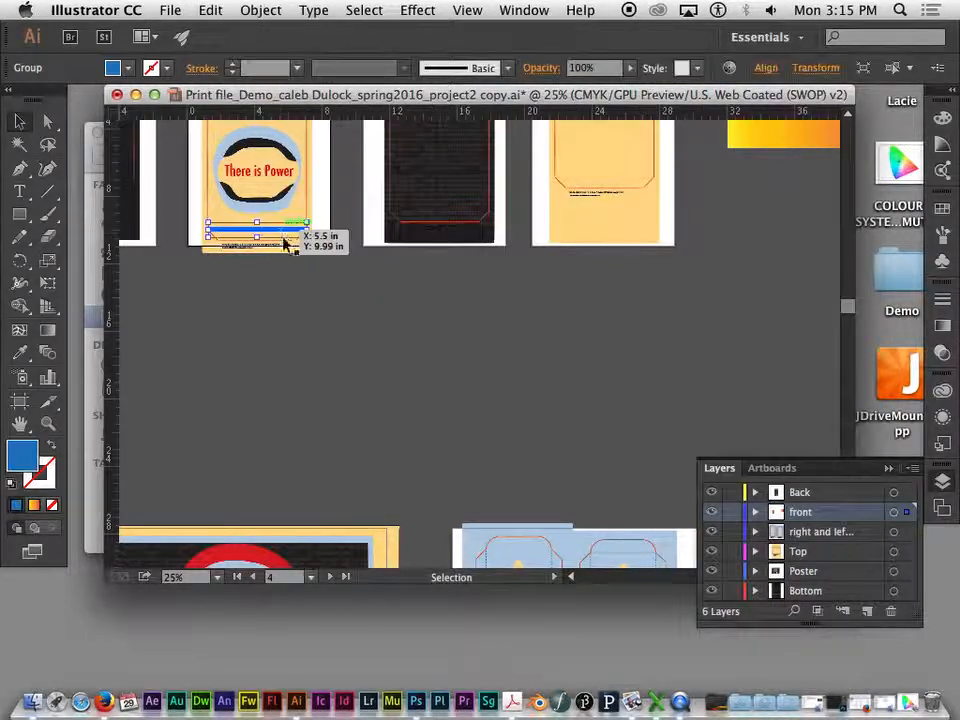
left_click(497, 391)
left_click_drag(512, 351, 551, 247)
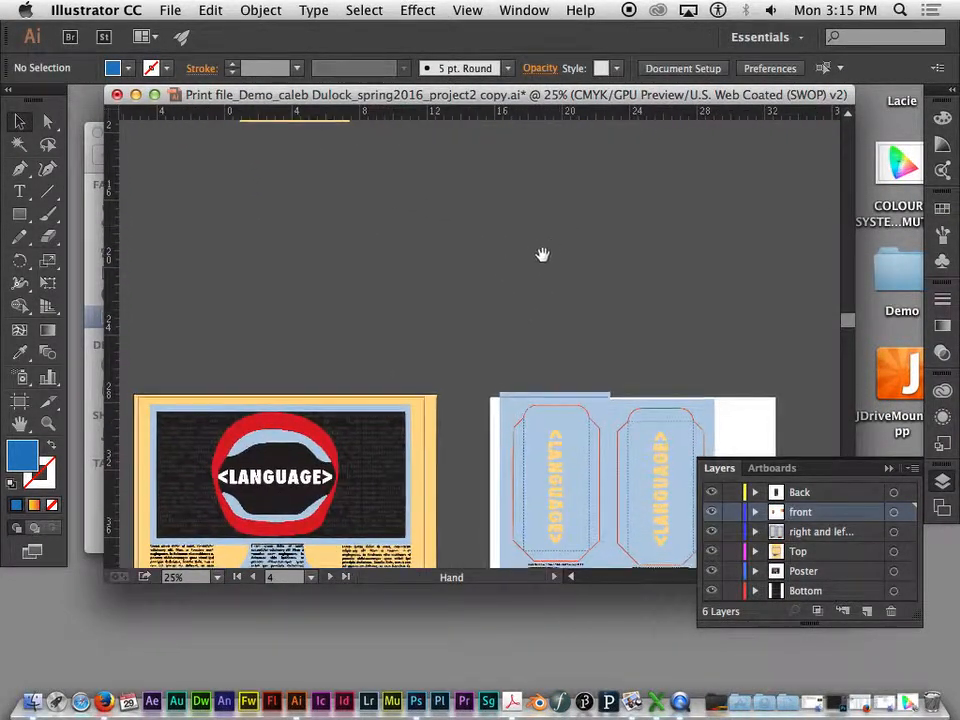
left_click_drag(484, 302, 516, 203)
left_click_drag(514, 530, 493, 461)
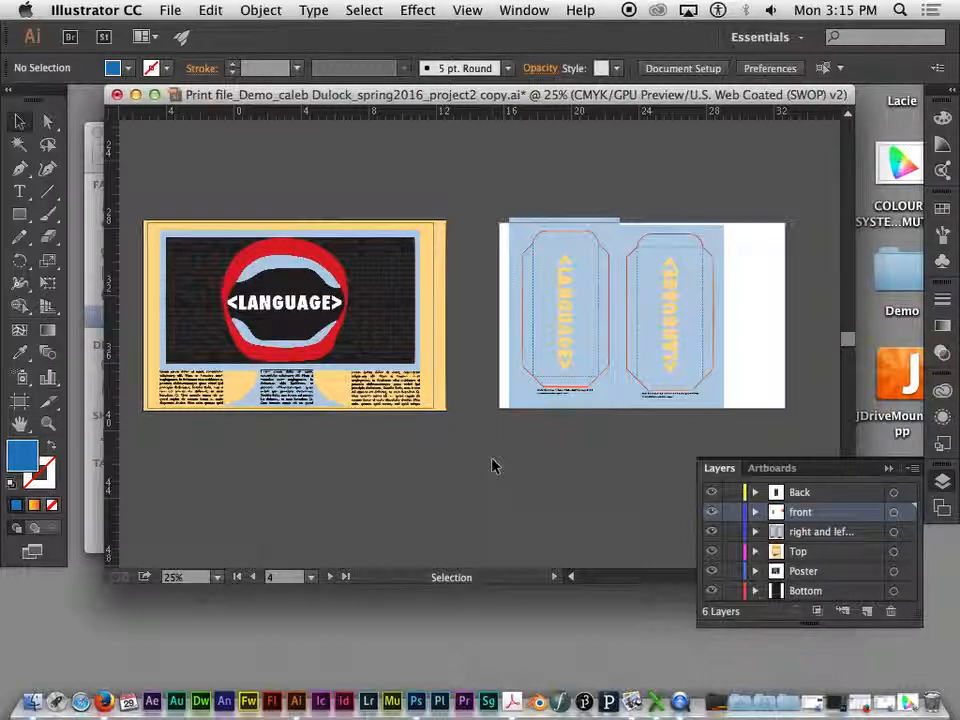
- Examine the file formats available for exporting the document, and leave without exporting
left_click_drag(242, 96, 216, 99)
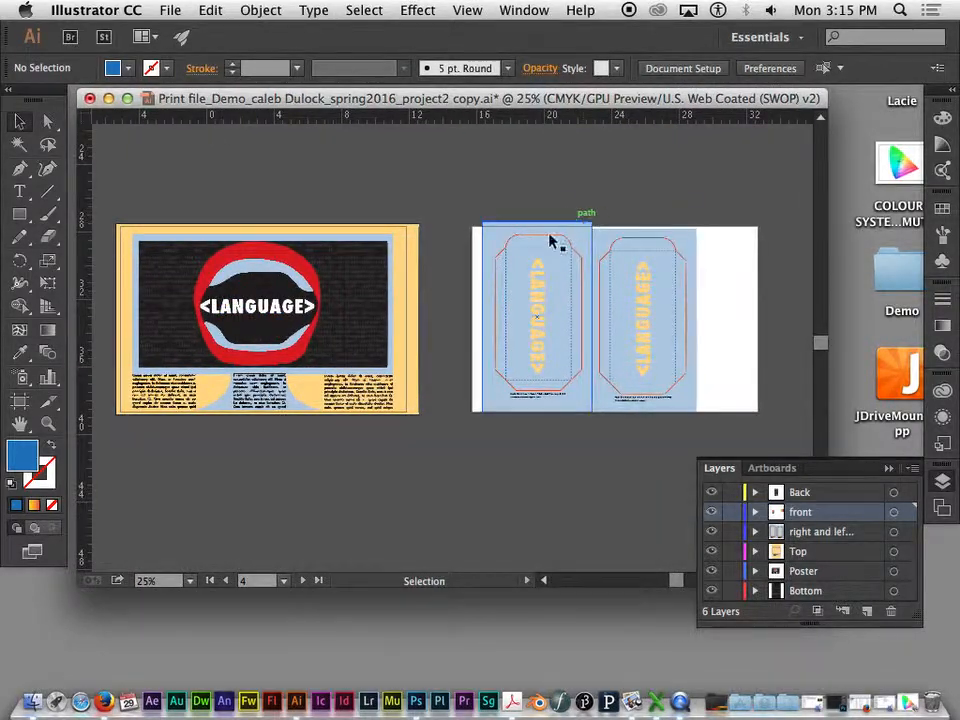
left_click(167, 11)
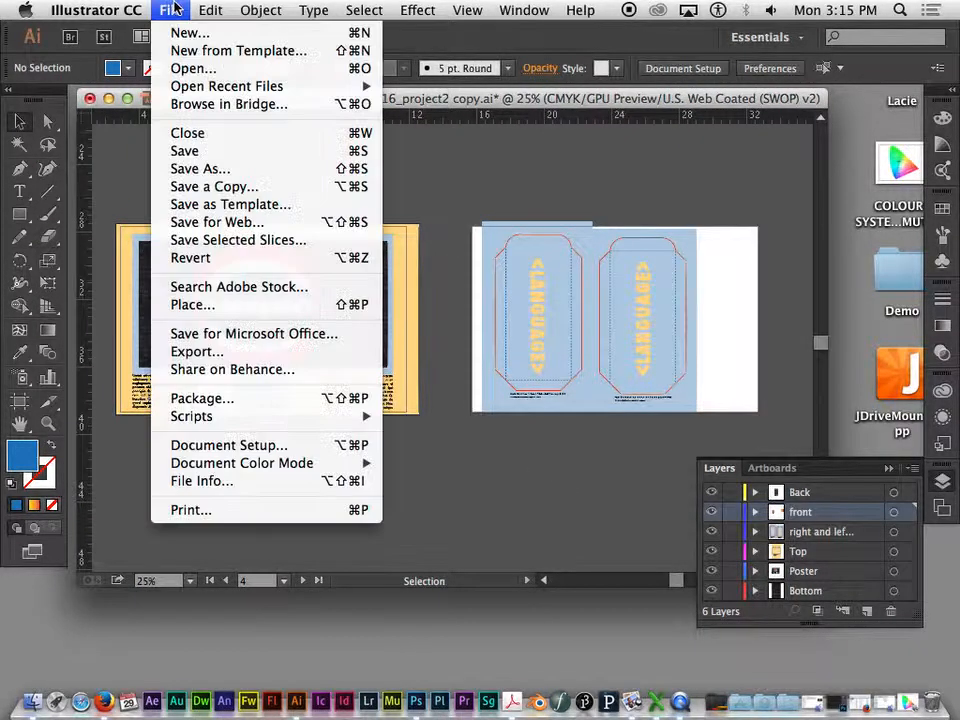
mouse_move(196, 10)
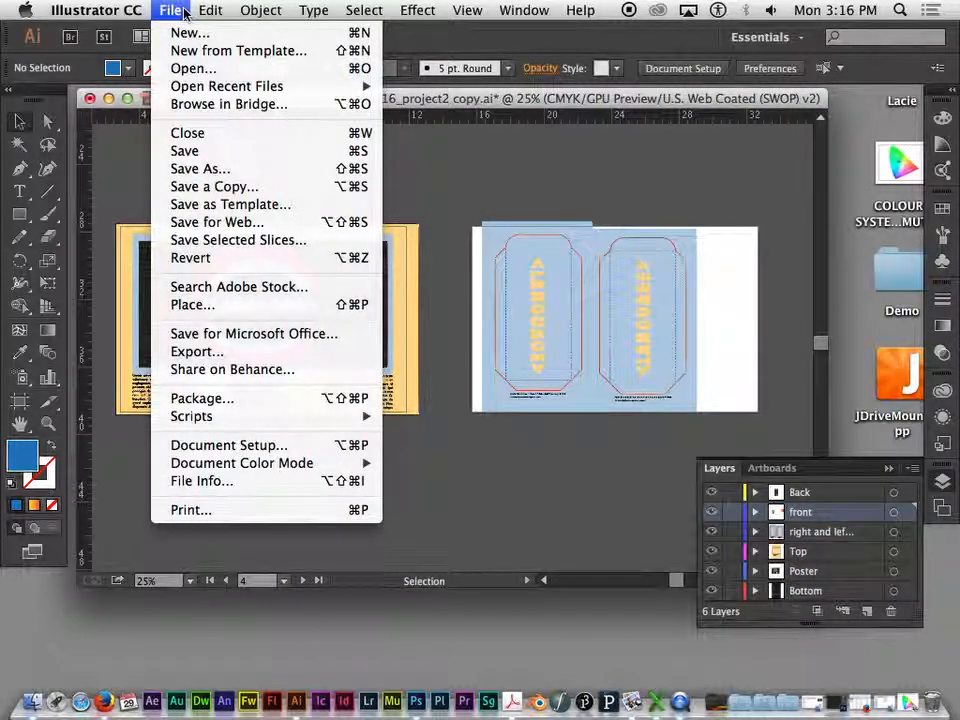
left_click(185, 352)
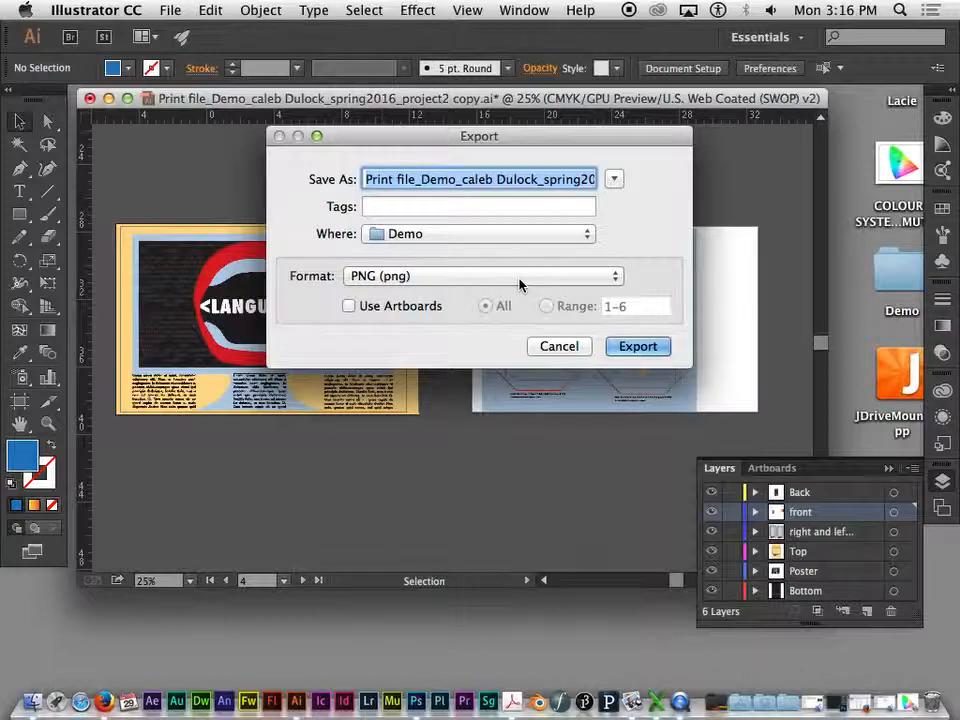
left_click(625, 279)
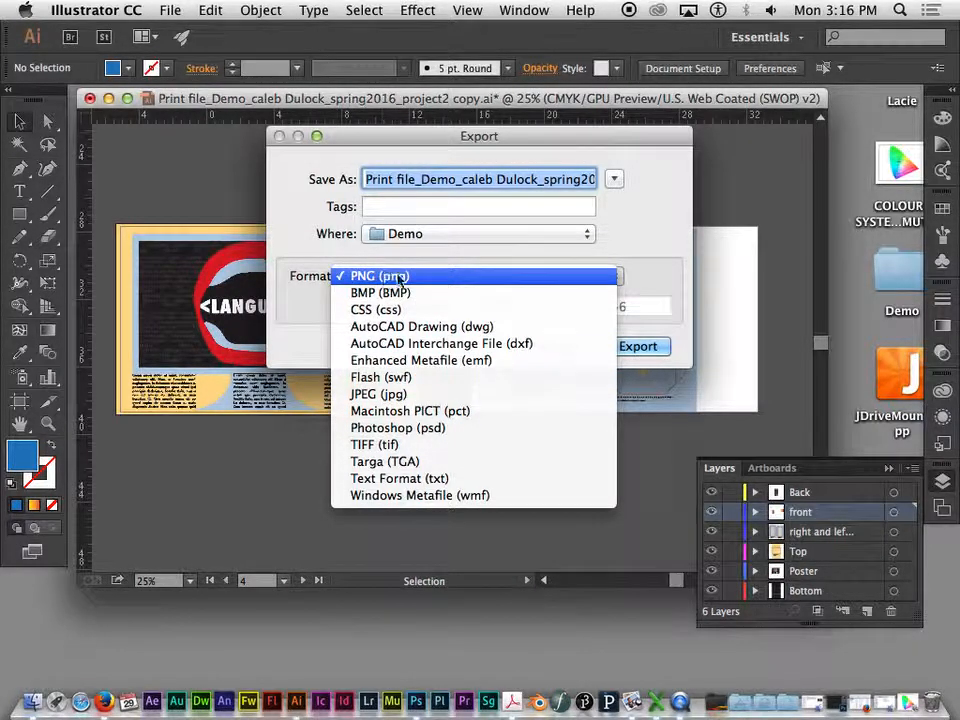
left_click(619, 222)
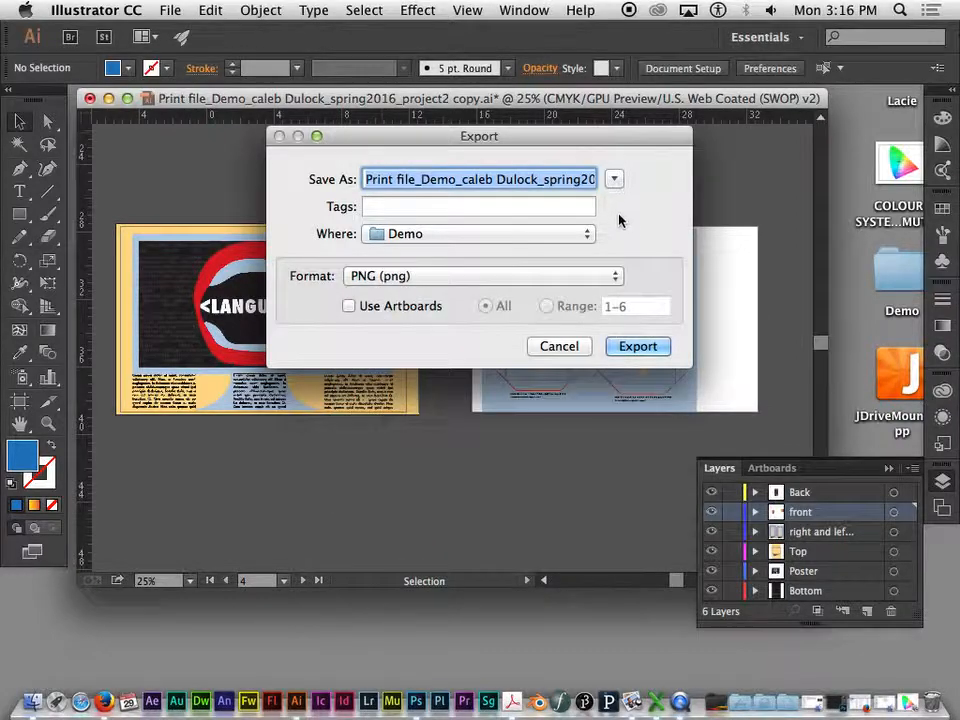
left_click(583, 346)
- Start saving the document under its current name to the Desktop in Adobe PDF (pdf) format
left_click(180, 9)
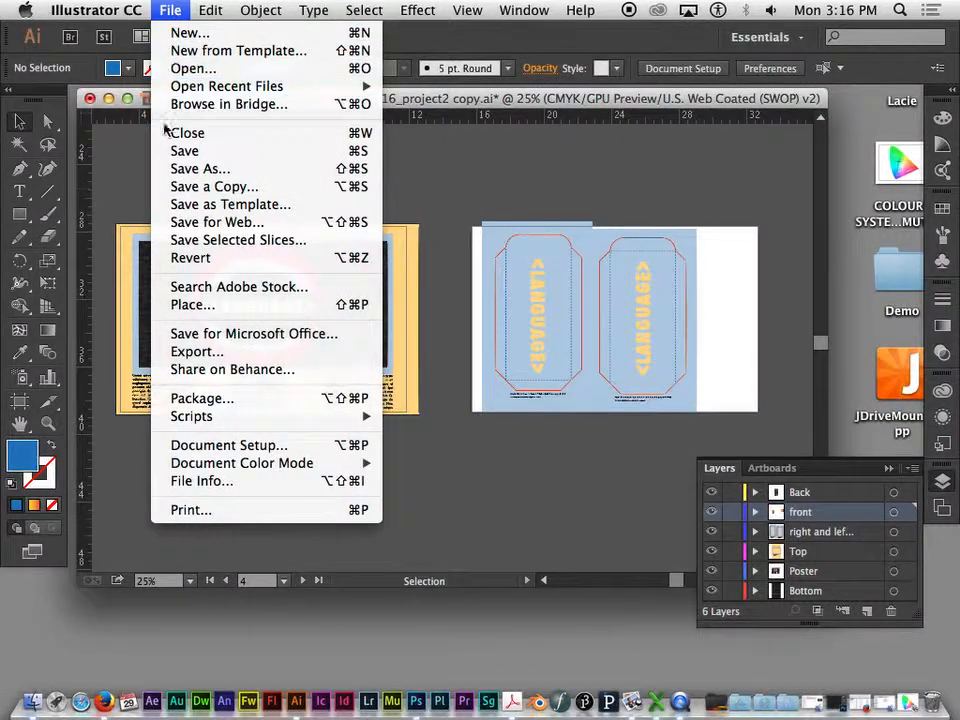
left_click(205, 170)
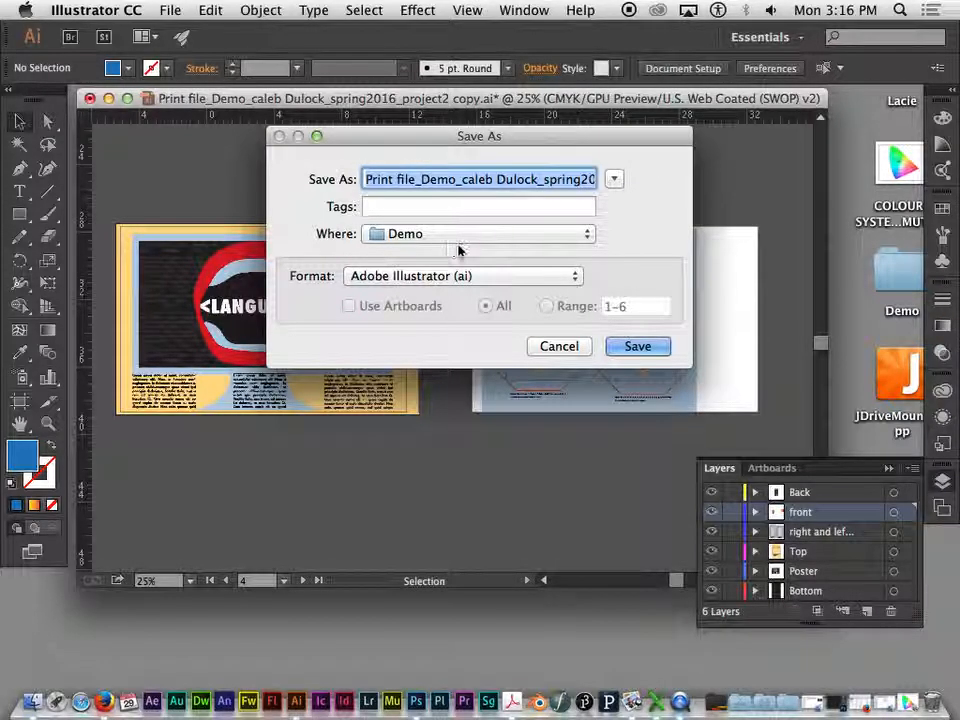
left_click(410, 234)
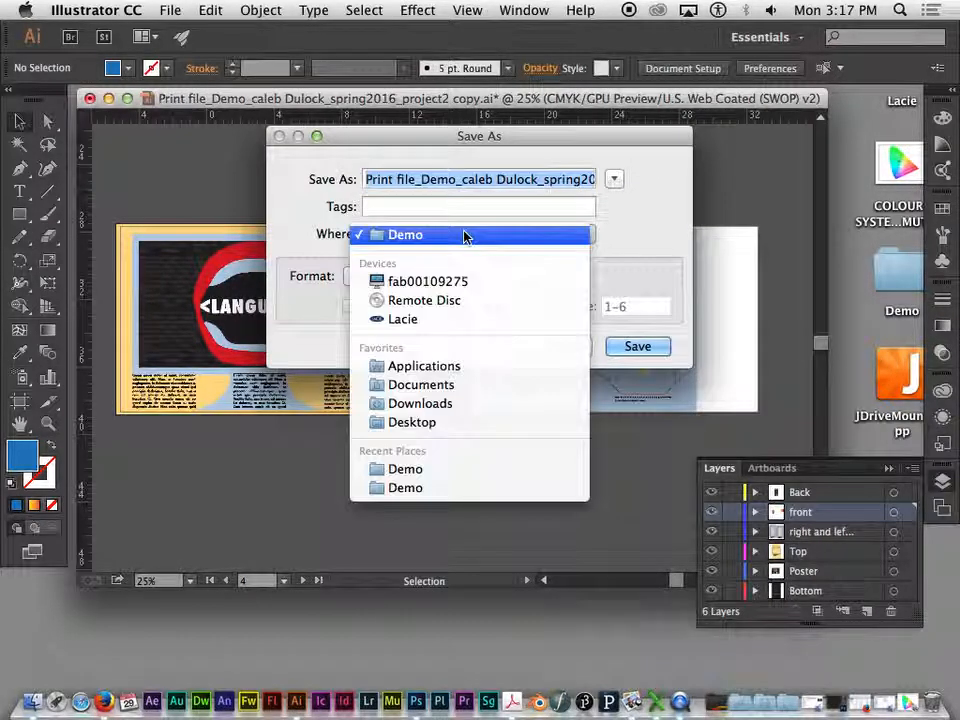
left_click(405, 422)
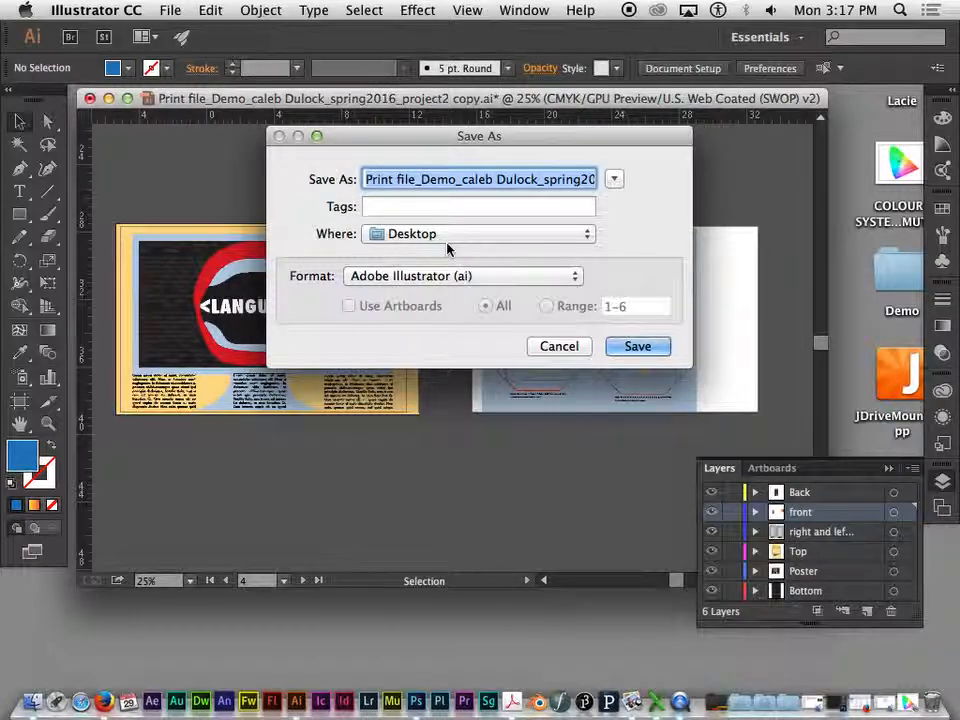
left_click(482, 282)
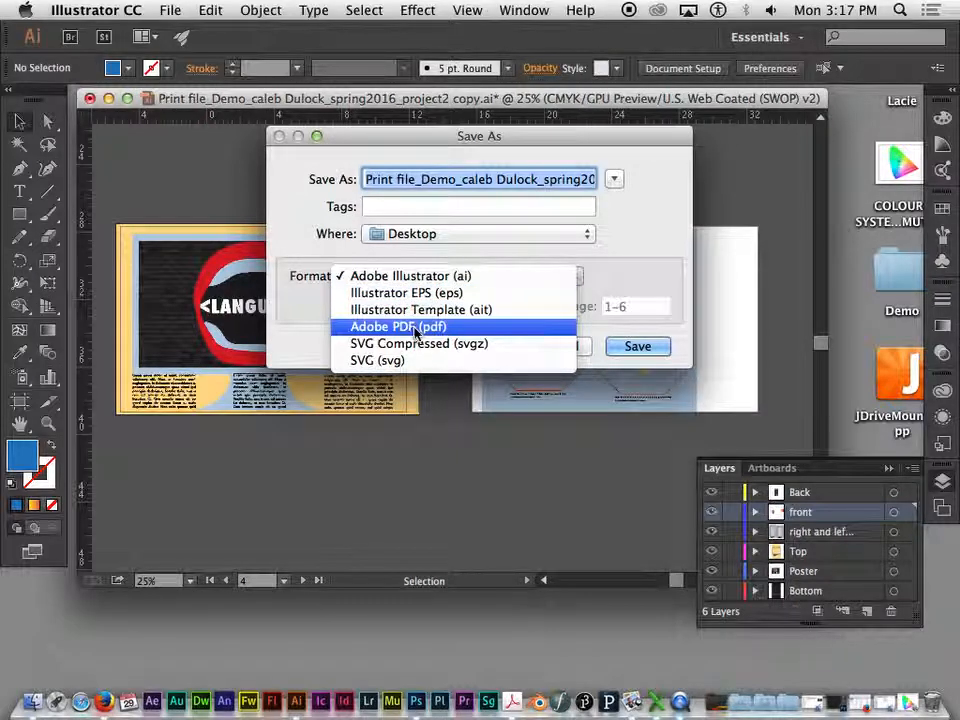
left_click(410, 330)
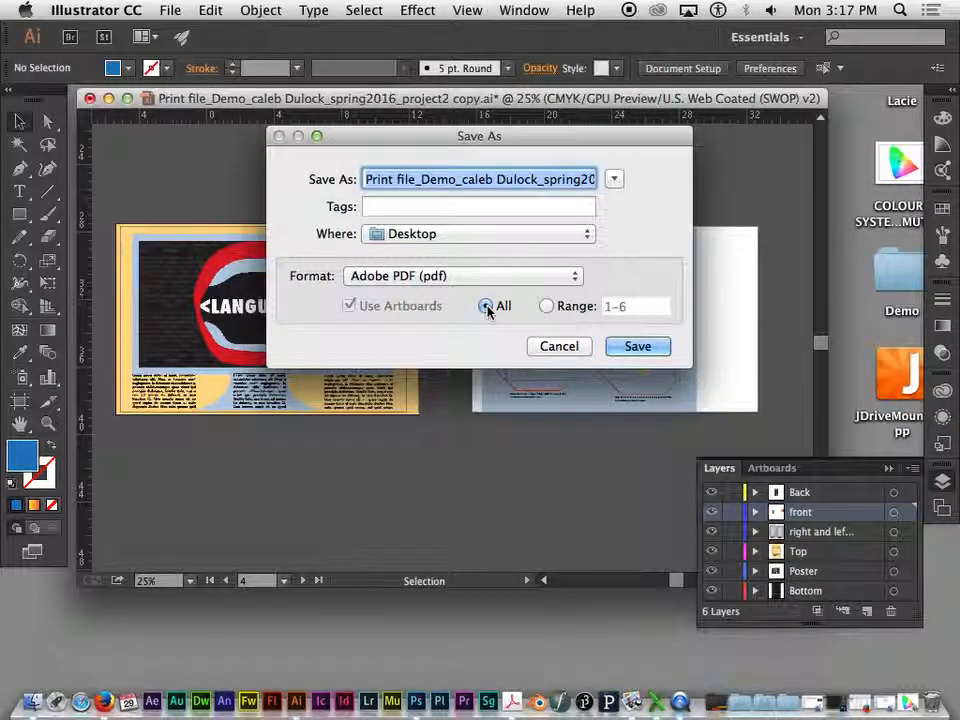
- Try limiting the PDF to a range of artboards, ending with only artboard 1 in the range
left_click(545, 306)
left_click(487, 306)
left_click(547, 306)
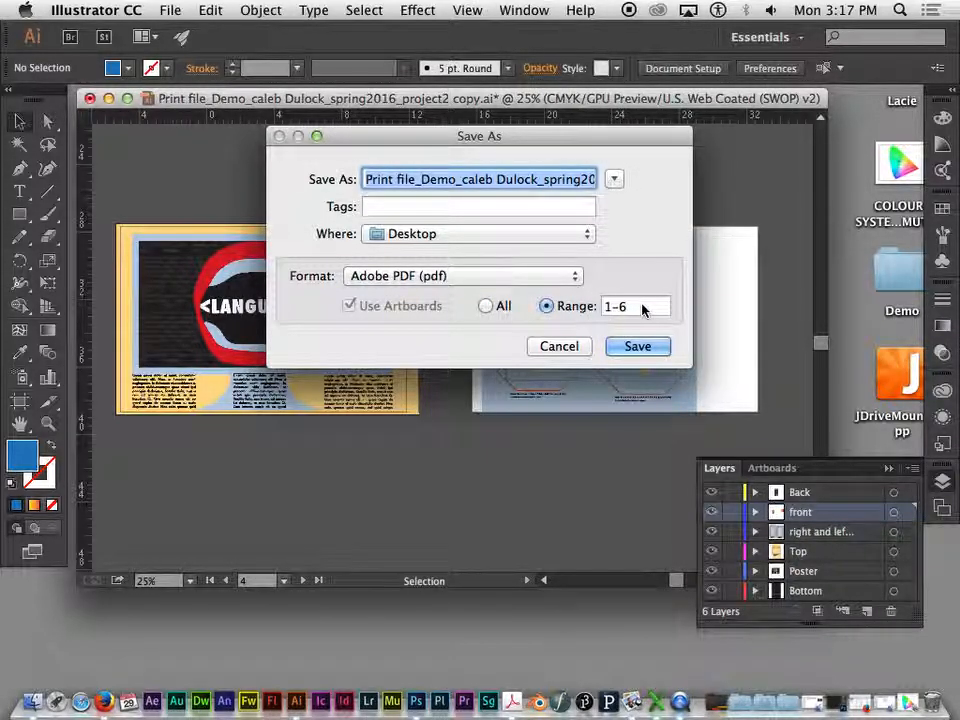
left_click(642, 306)
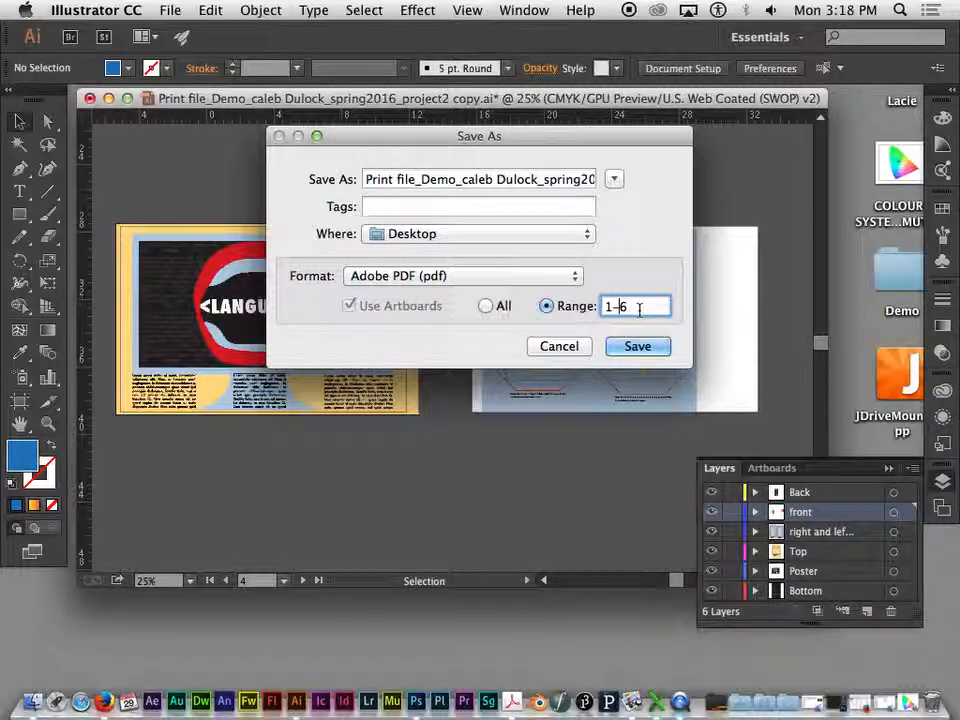
key("Left")
key("BackSpace")
type(",")
key("BackSpace")
type("-")
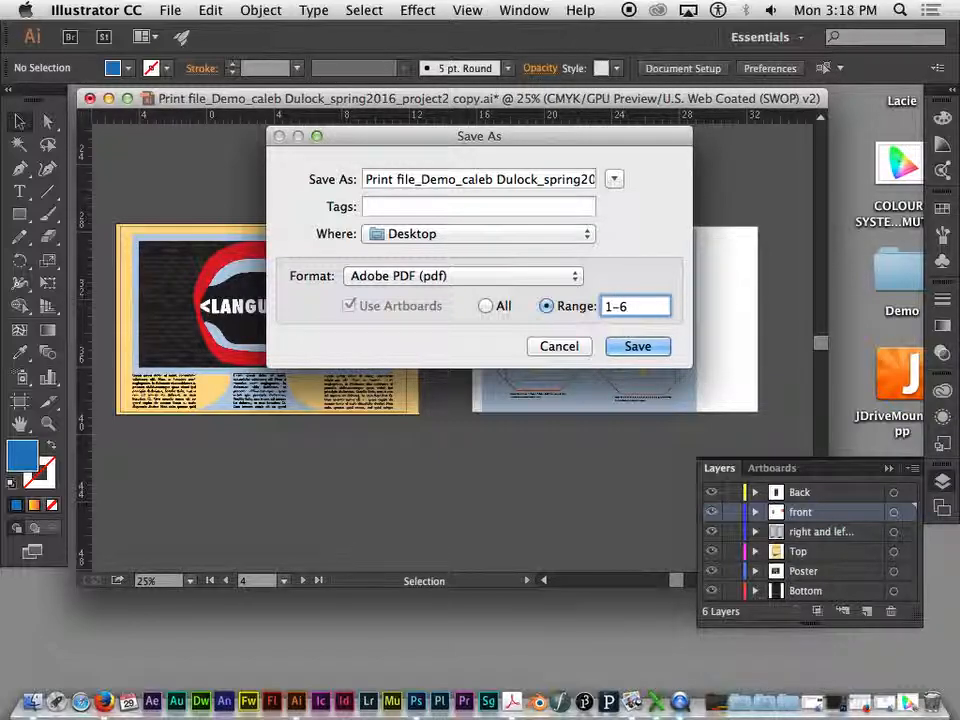
type("\\")
key("BackSpace")
key("BackSpace")
key("BackSpace")
key("BackSpace")
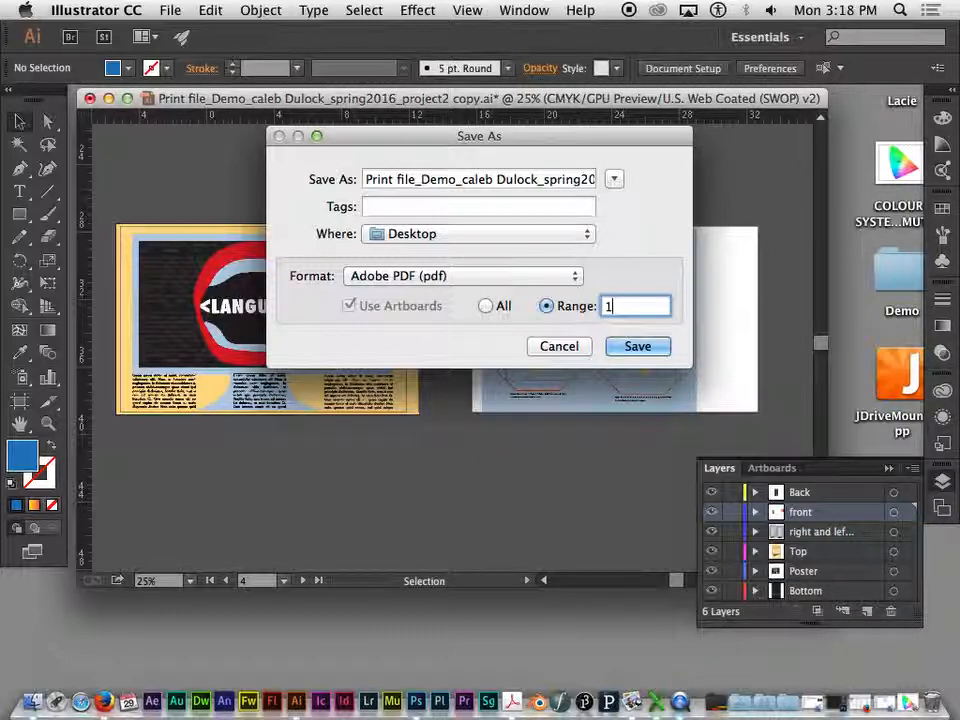
- Include all artboards in the PDF and turn off Preserve Illustrator Editing Capabilities in its save options
left_click(487, 305)
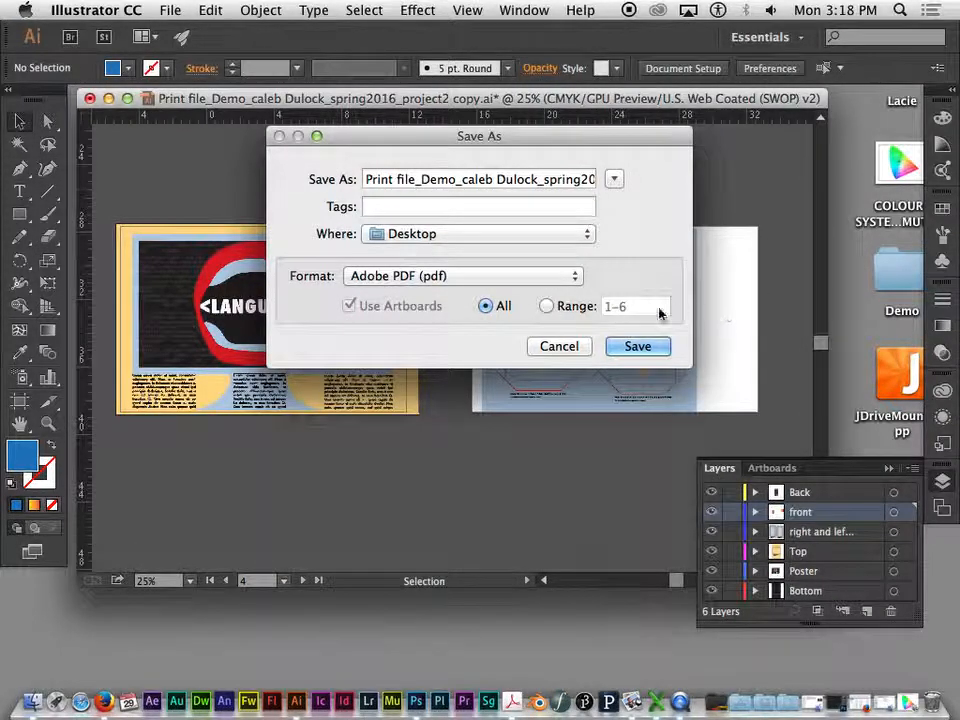
left_click(645, 350)
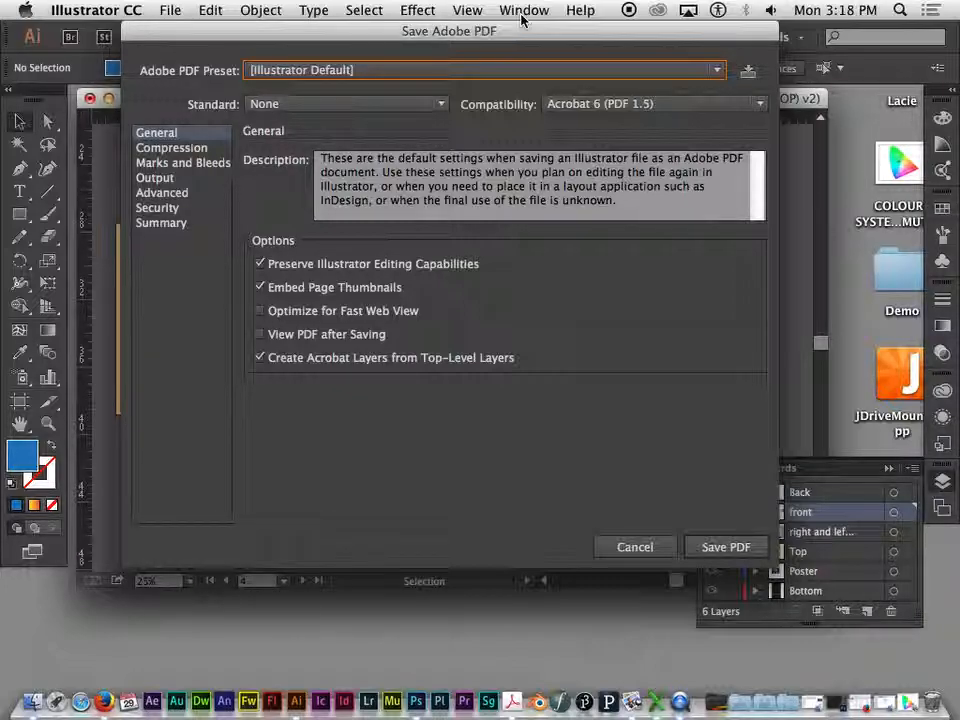
left_click(261, 264)
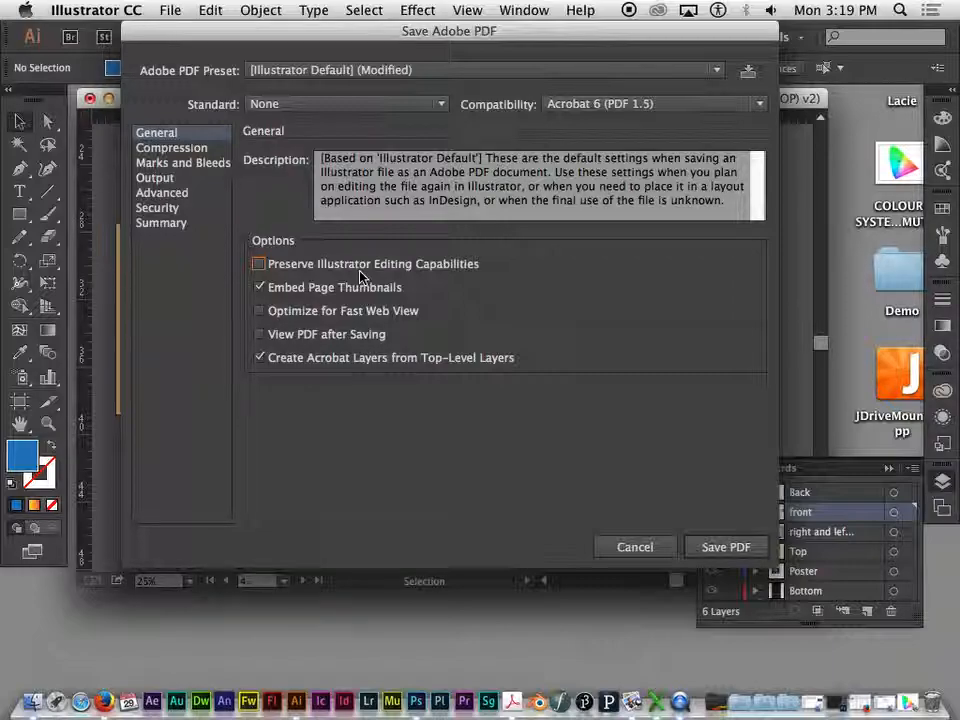
- Open the compression settings for the PDF's bitmap images
left_click(172, 148)
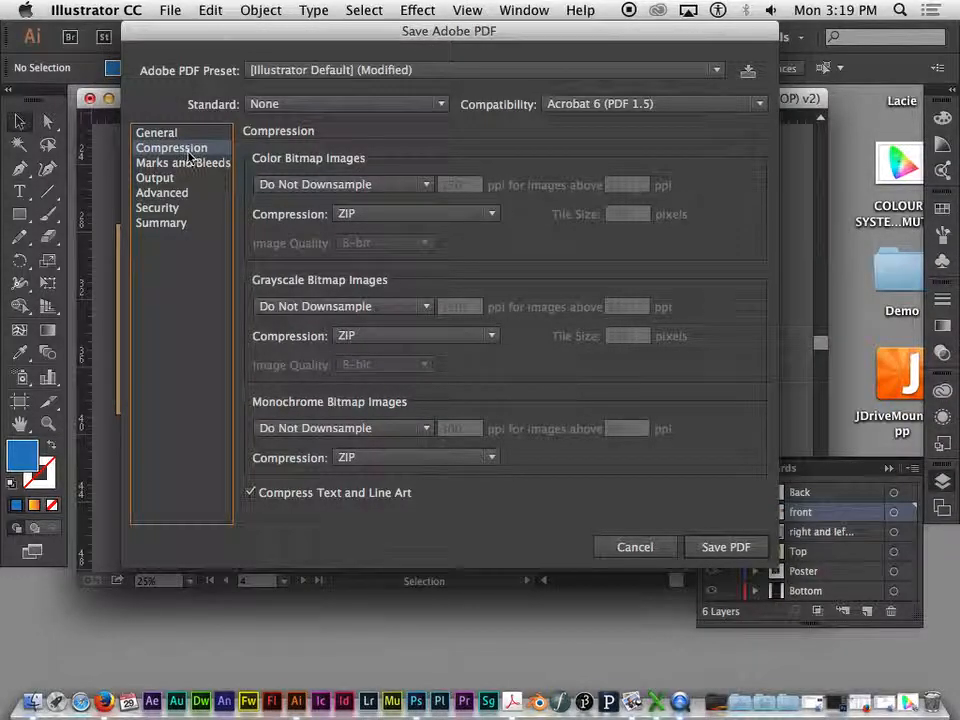
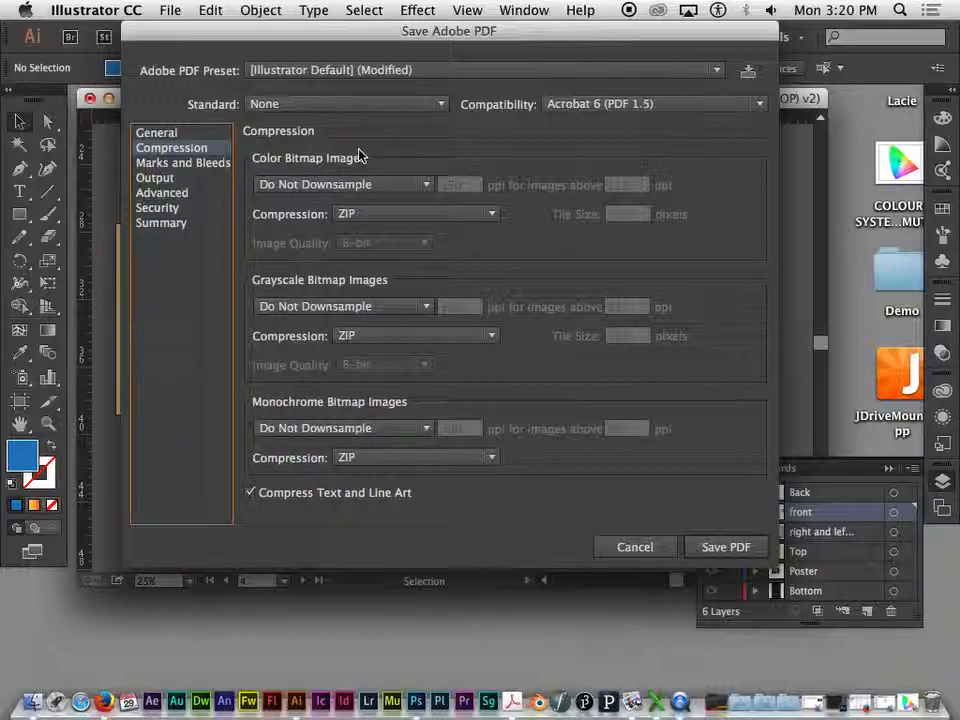
- Keep Do Not Downsample for color bitmap images and turn off Compress Text and Line Art
left_click(367, 185)
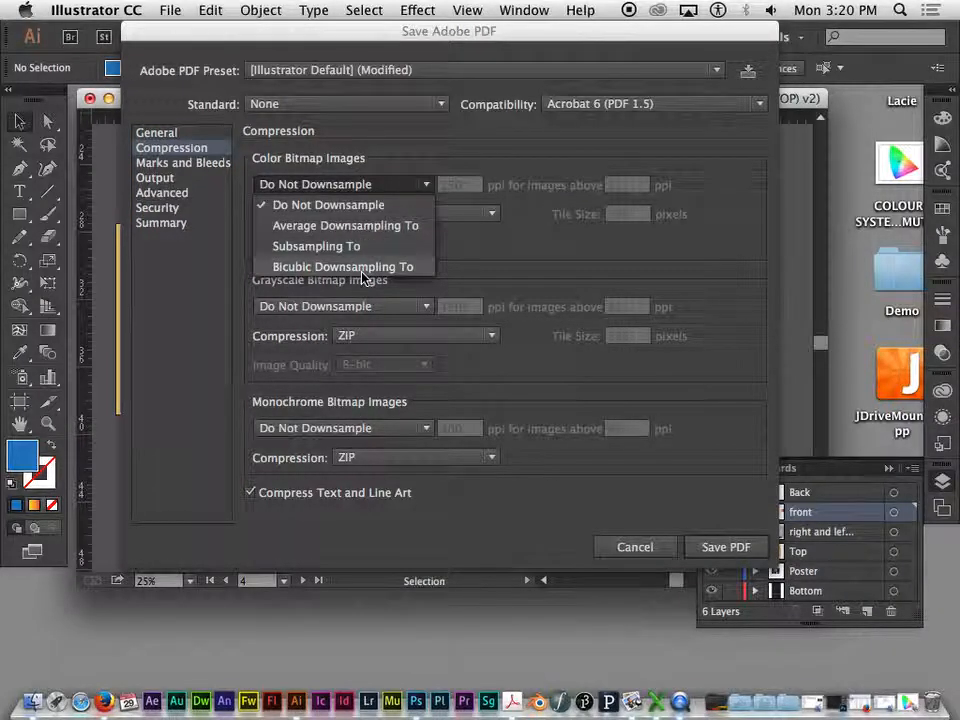
left_click(380, 167)
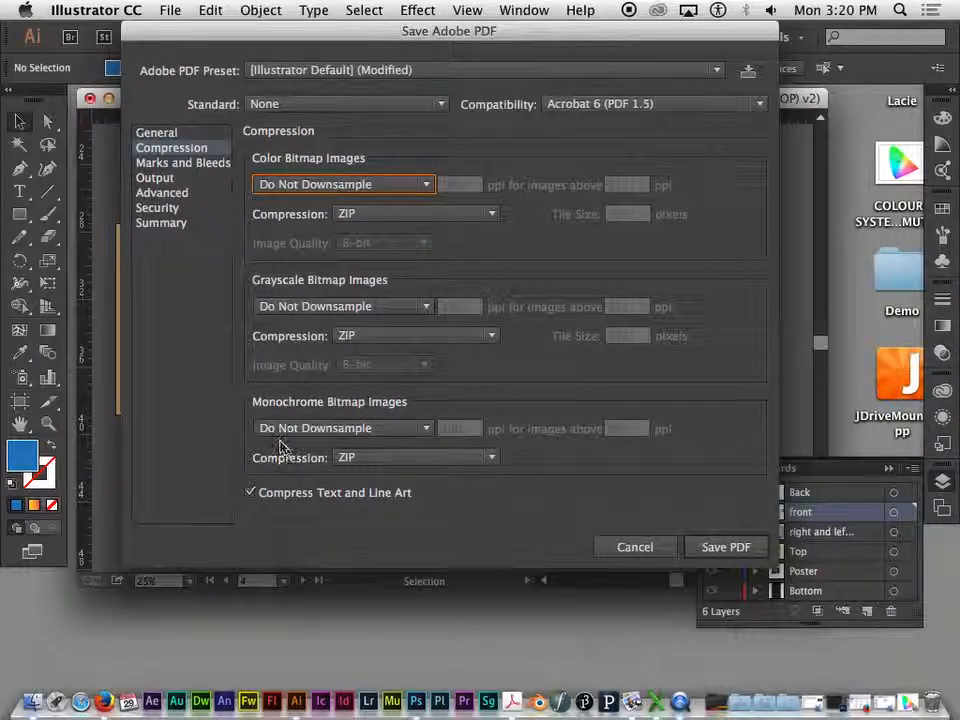
left_click(250, 493)
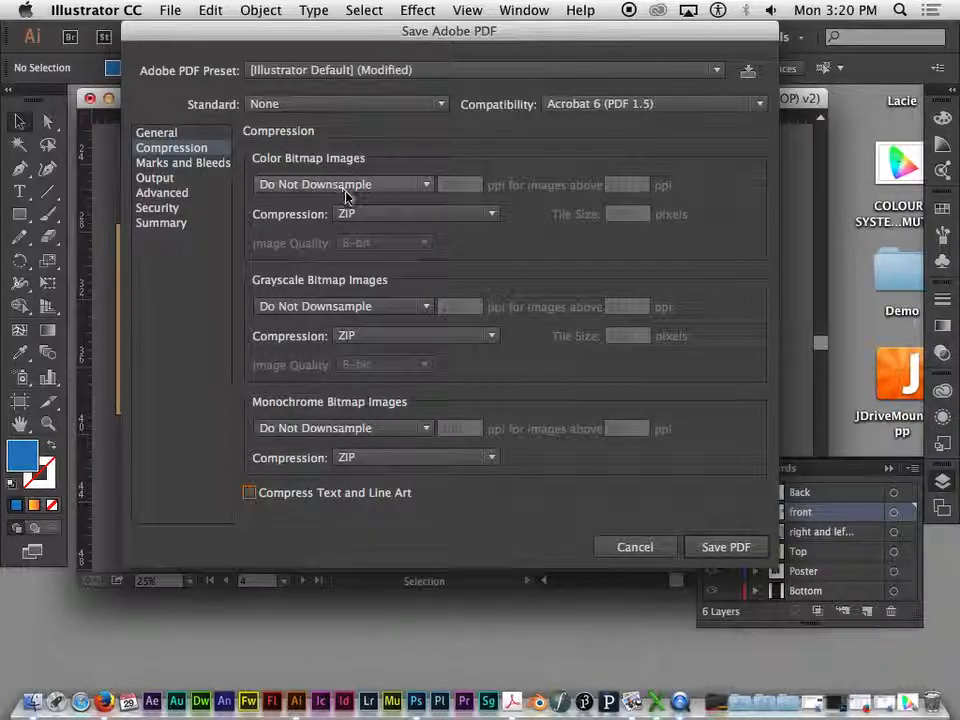
- Try adding color bars and trim marks to the PDF, turning each one off again
left_click(175, 165)
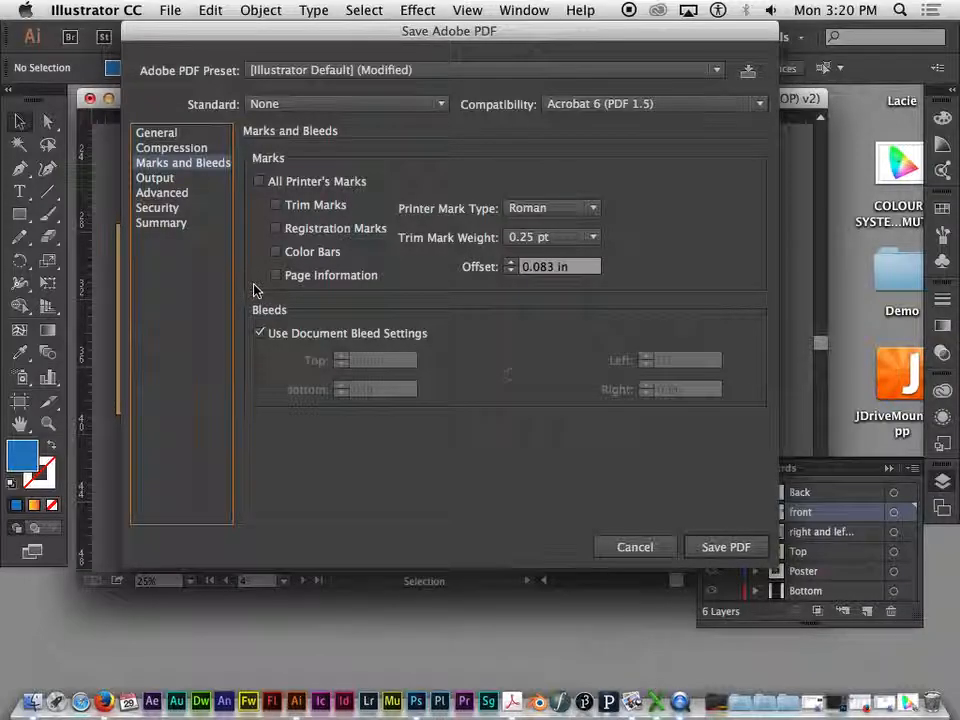
left_click(279, 253)
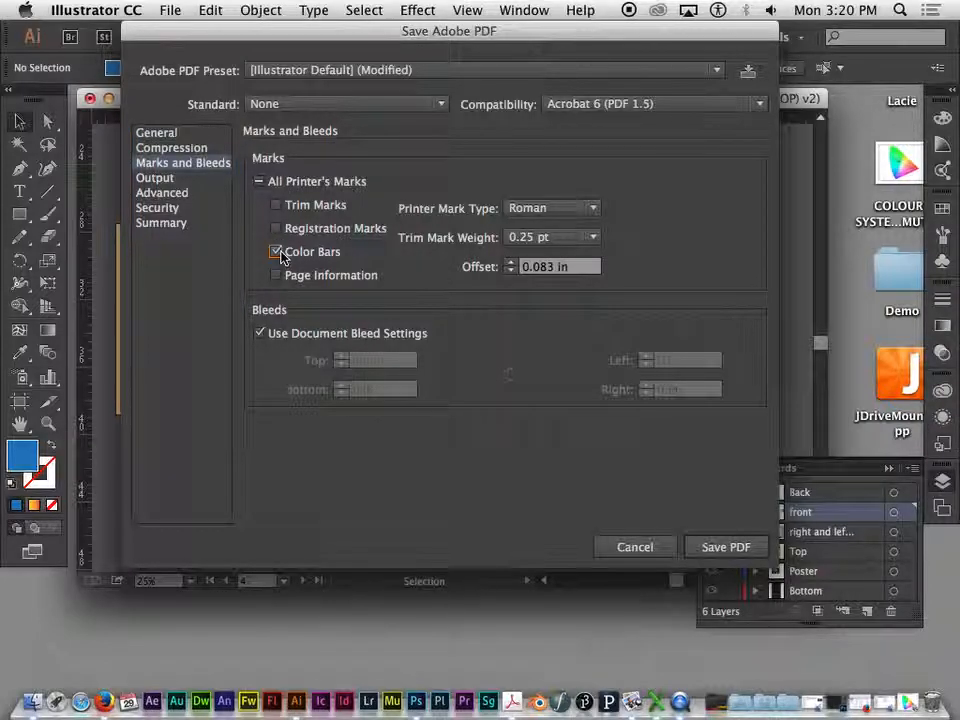
left_click(276, 252)
left_click(276, 206)
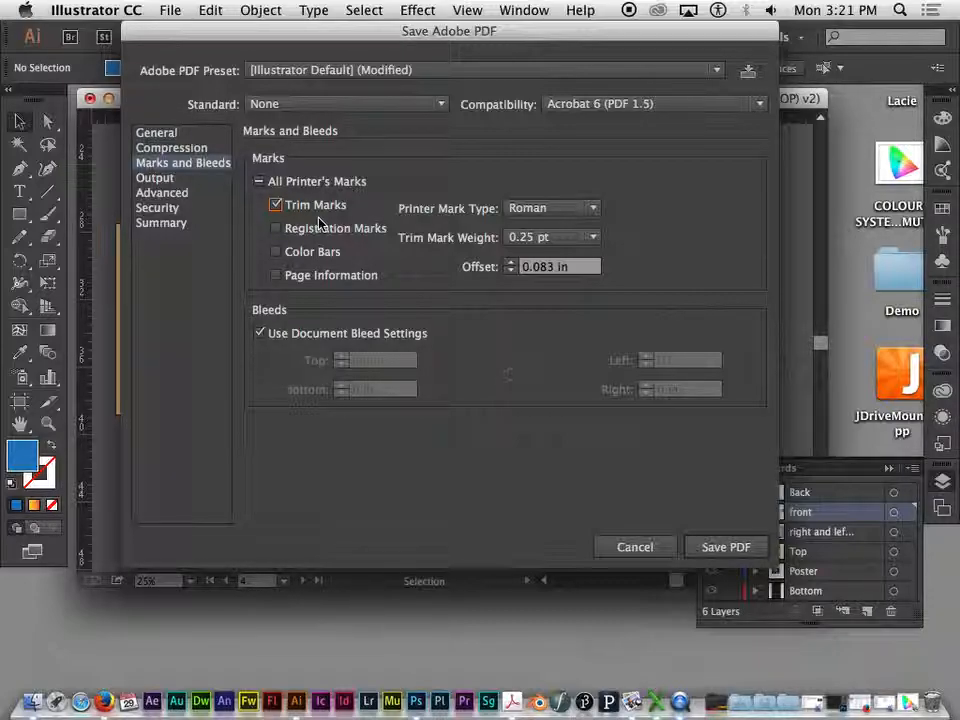
left_click(275, 205)
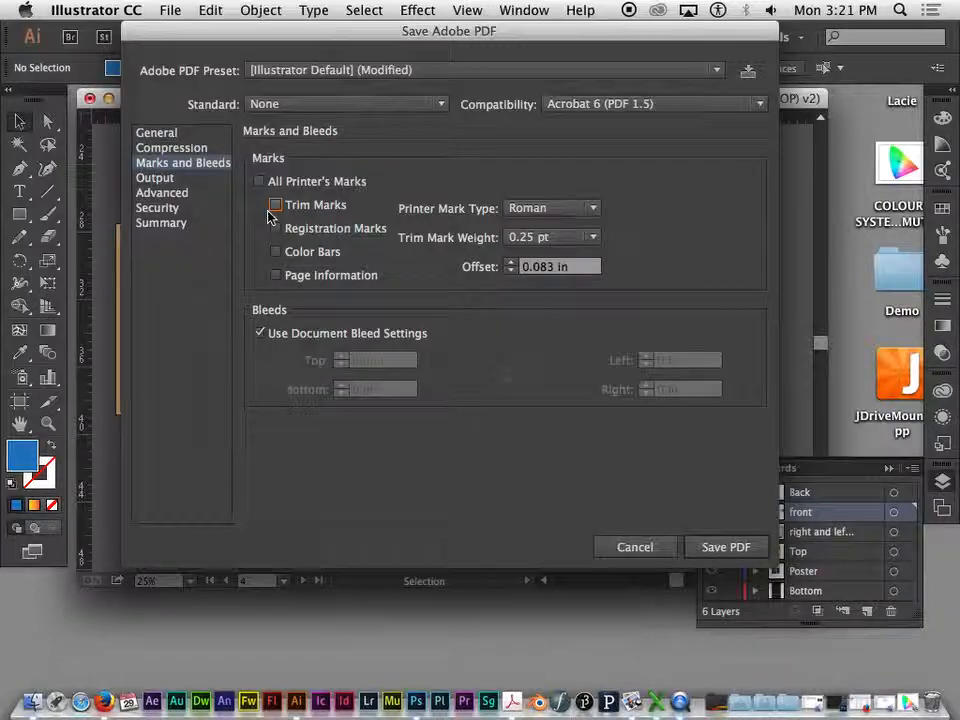
- Open the PDF's output settings and review the color conversion choices, keeping No Conversion
left_click(156, 178)
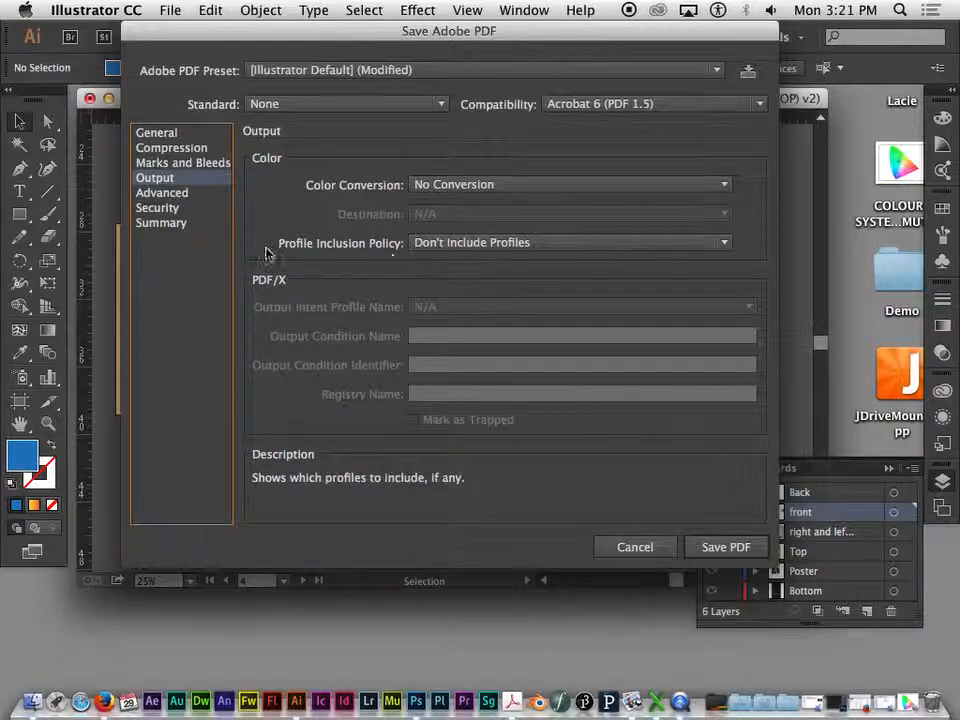
left_click(420, 186)
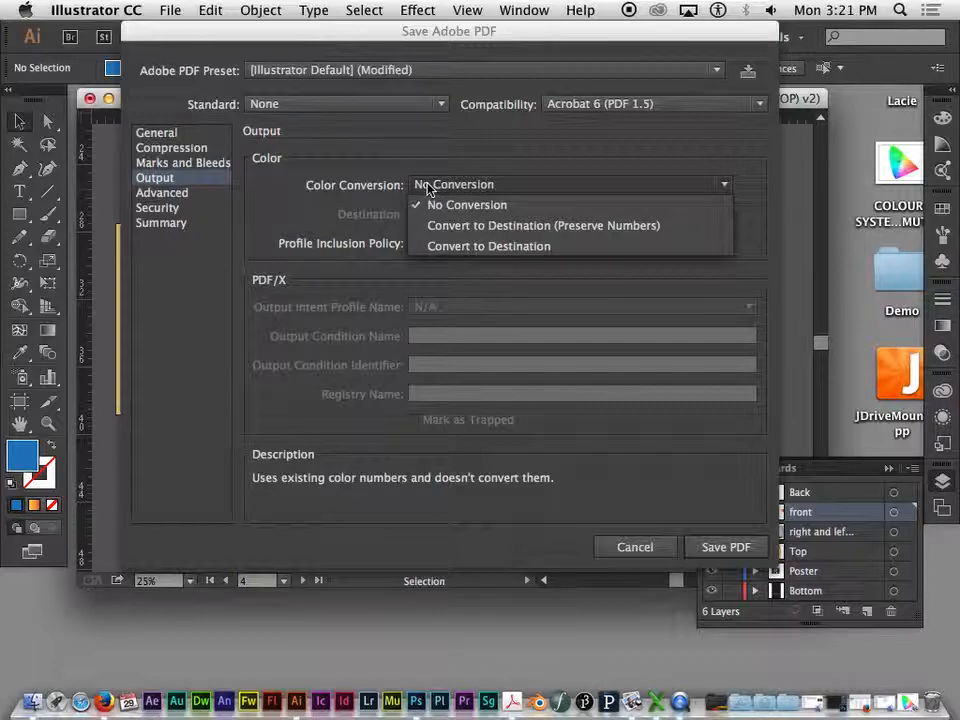
left_click(428, 188)
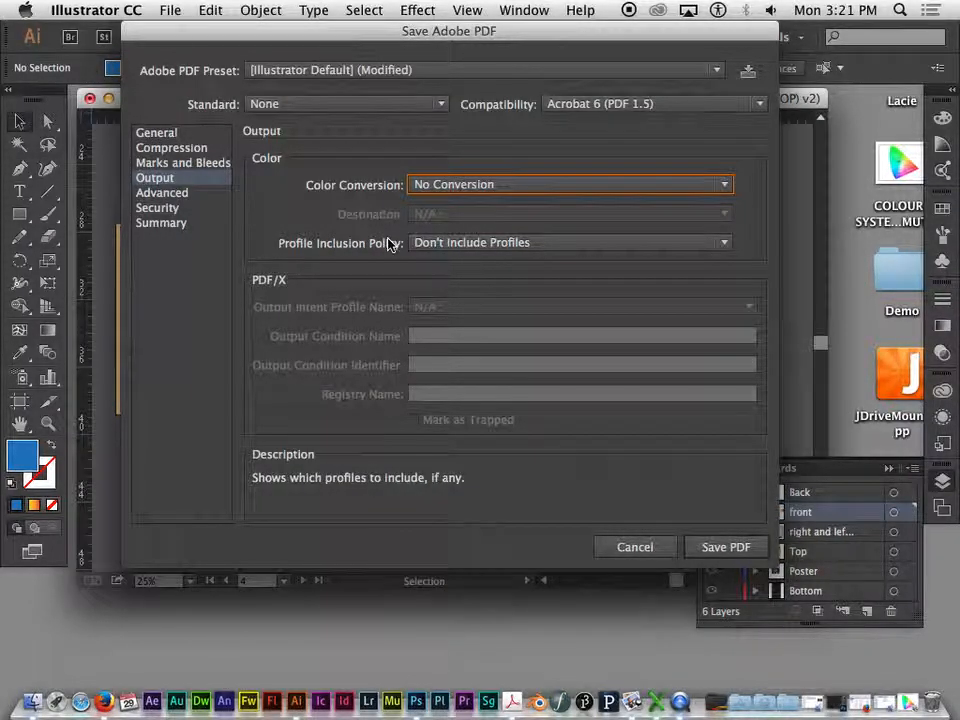
- Compare the profile inclusion policies and settle on Include All RGB and Tagged Source CMYK Profiles
left_click(467, 241)
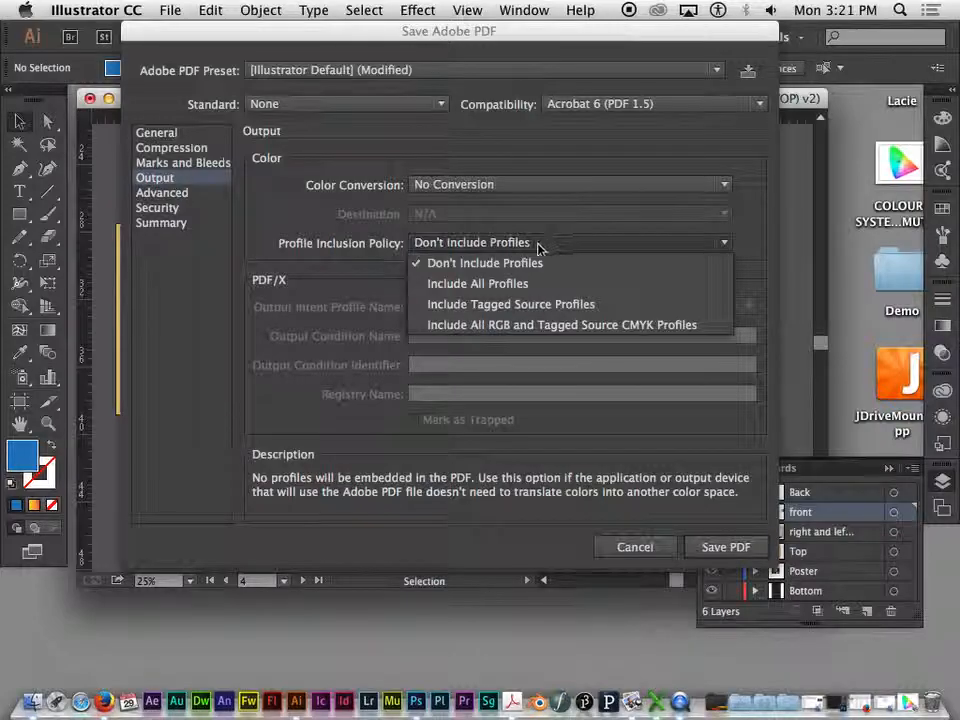
left_click(440, 284)
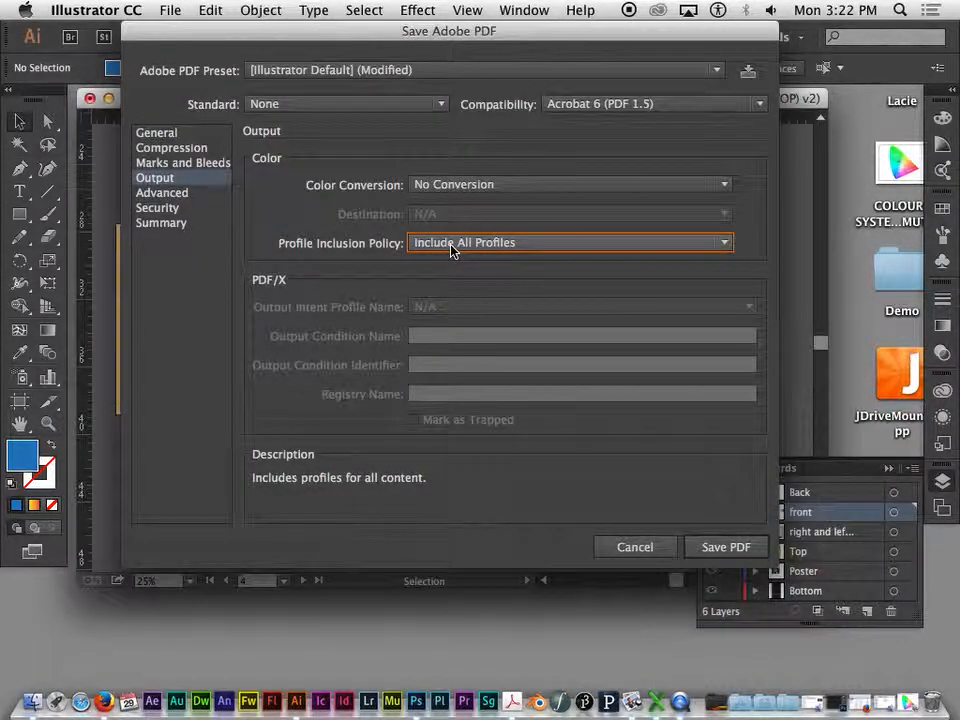
left_click(503, 243)
left_click(488, 304)
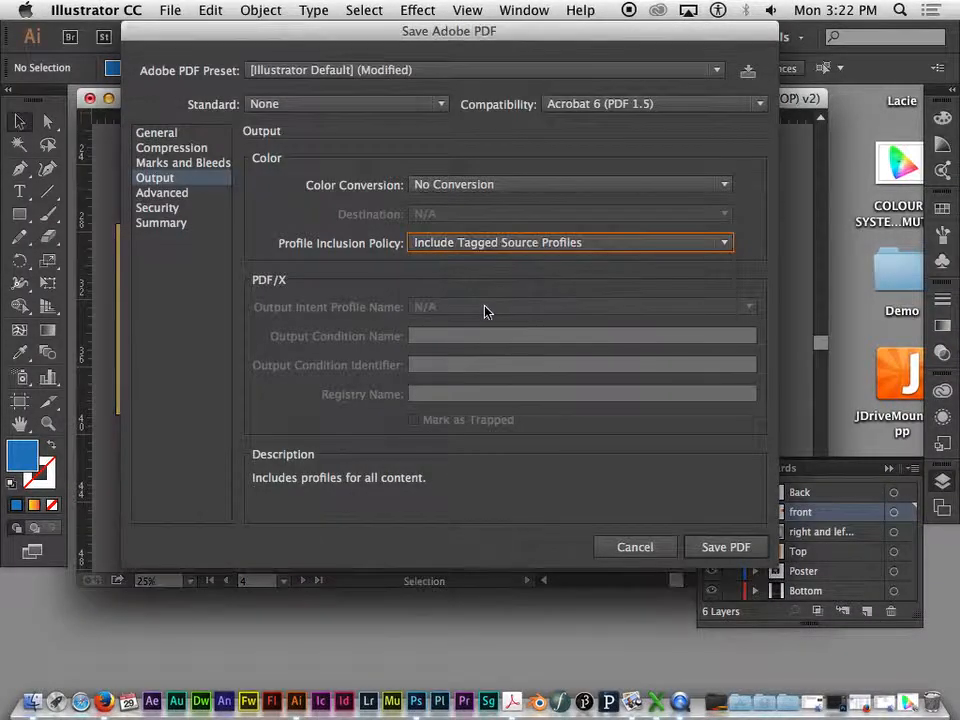
left_click(490, 245)
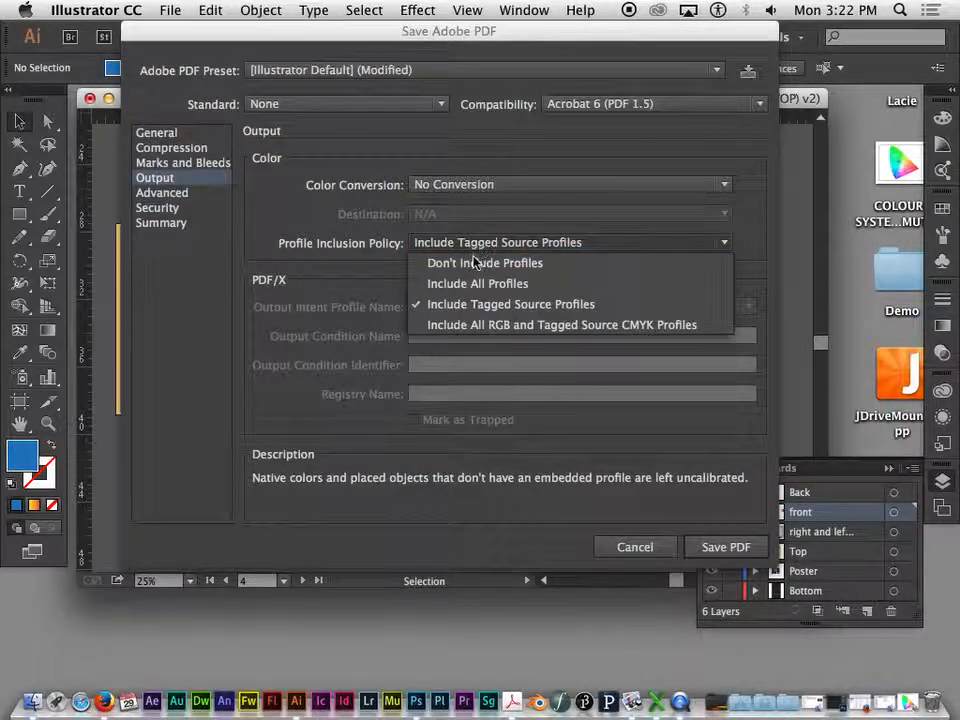
left_click(453, 326)
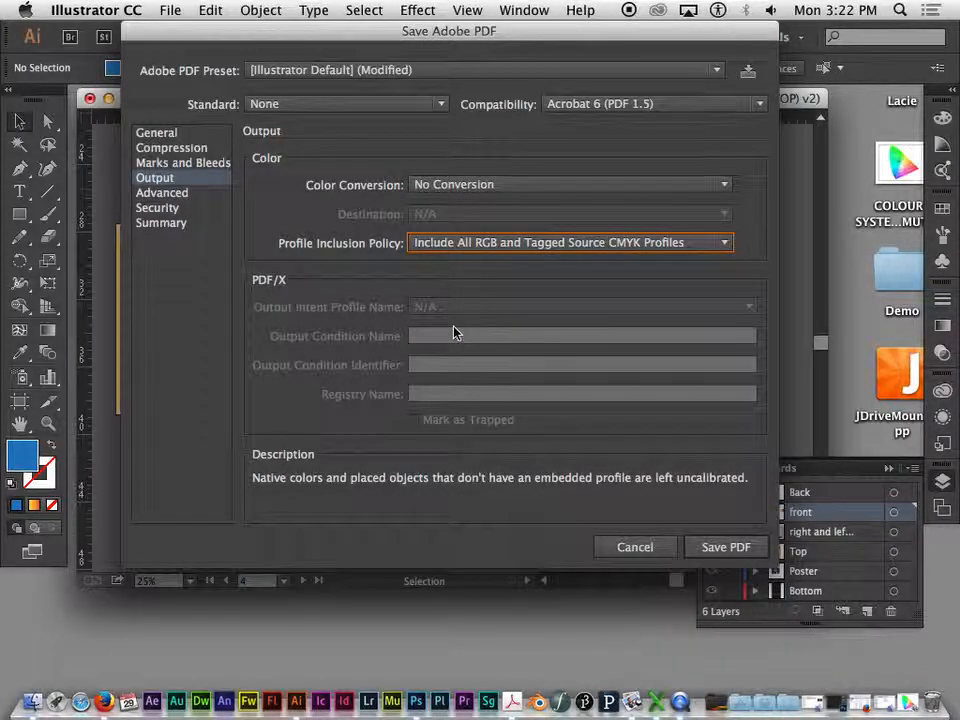
left_click(538, 250)
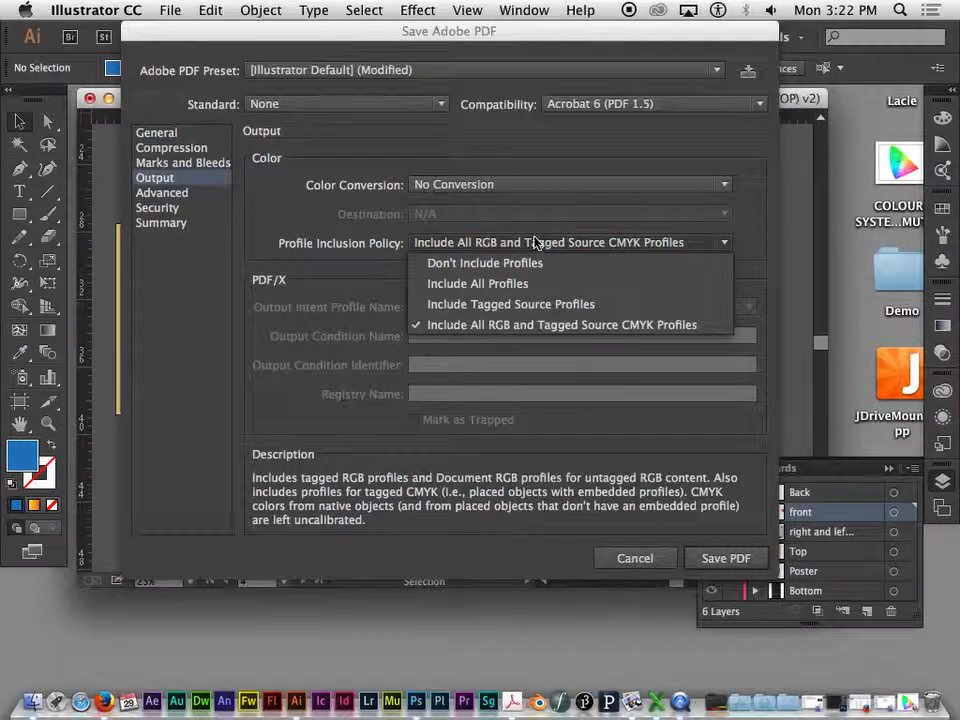
left_click(497, 283)
left_click(489, 246)
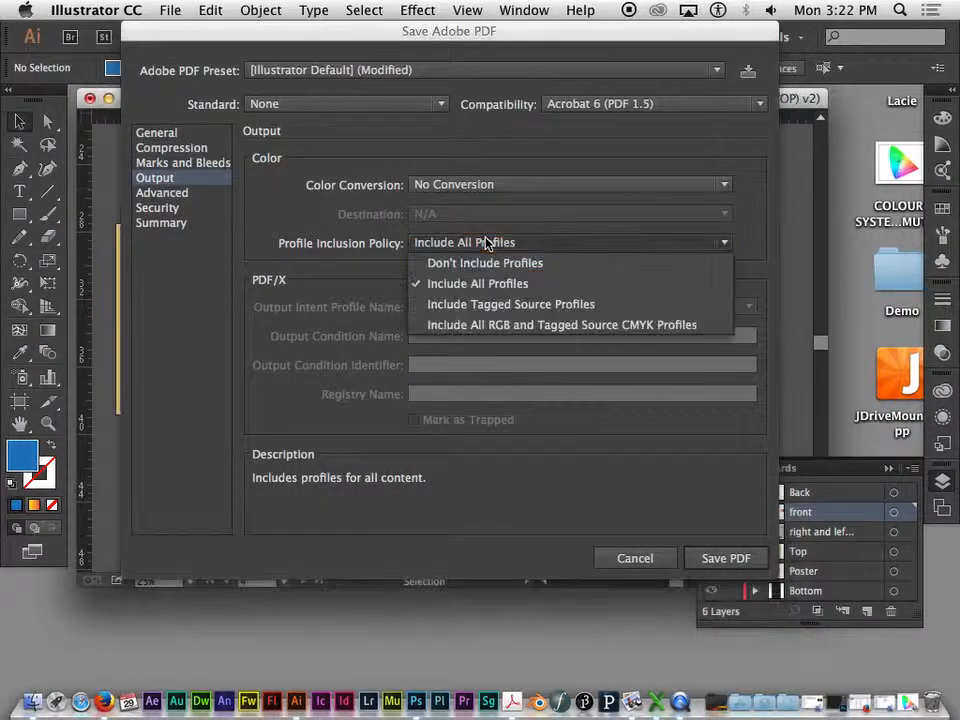
left_click(476, 325)
- Recheck the color conversion choices without changing them, and view the advanced font settings before returning to the output settings
left_click(343, 187)
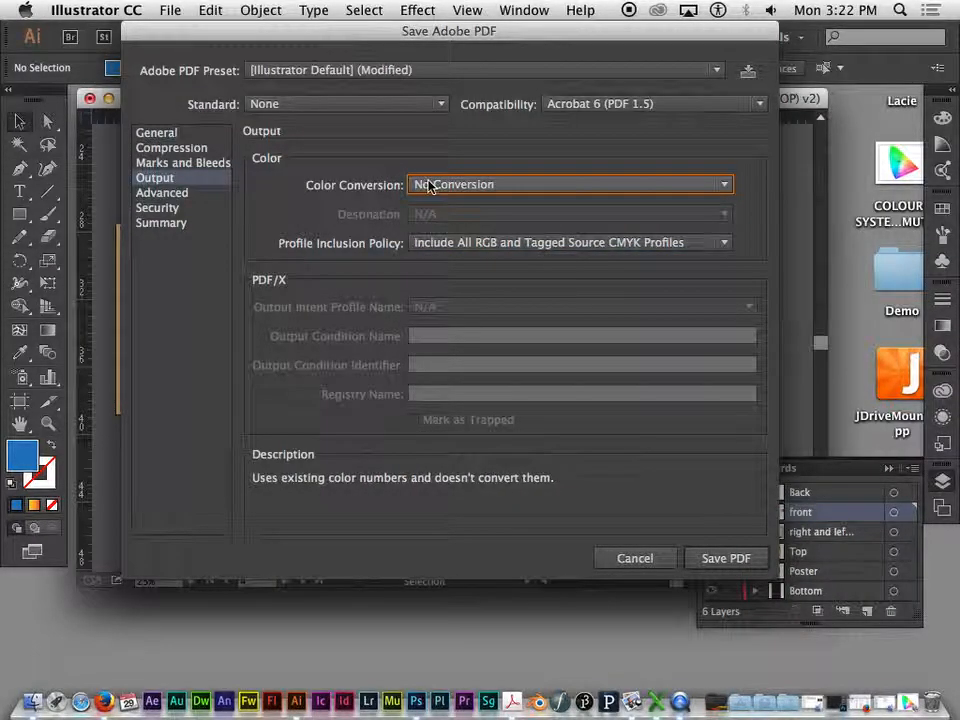
left_click(559, 186)
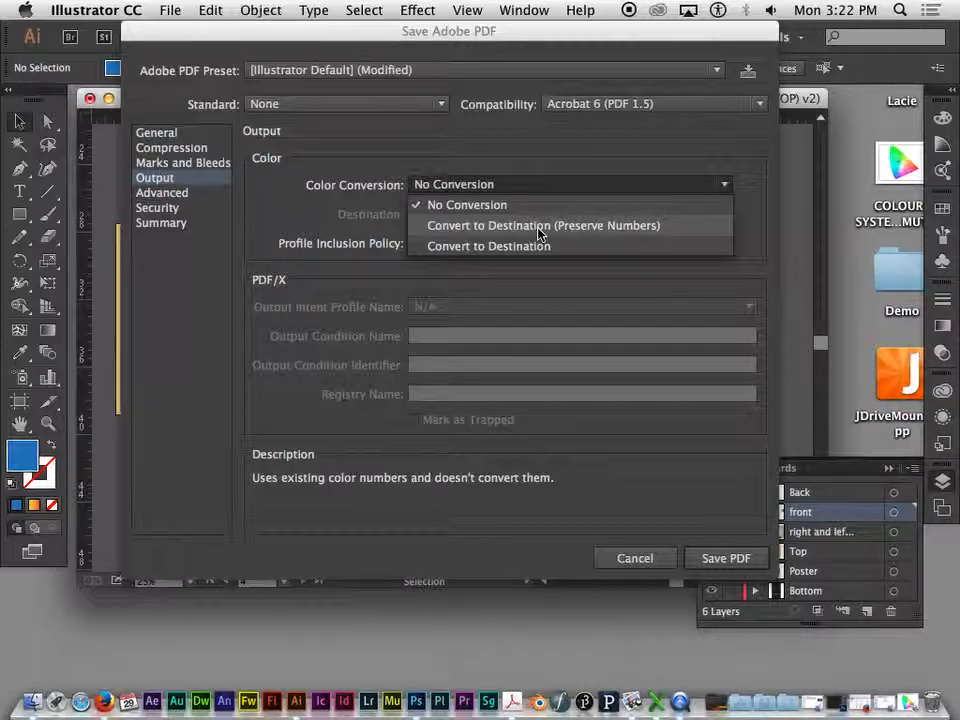
left_click(330, 195)
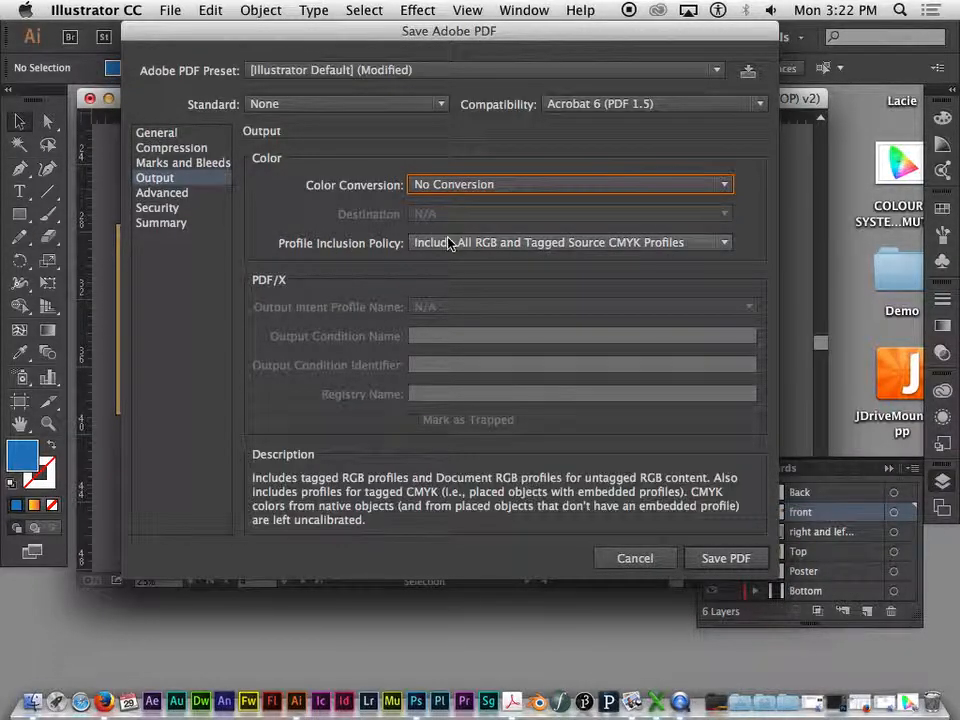
left_click(515, 189)
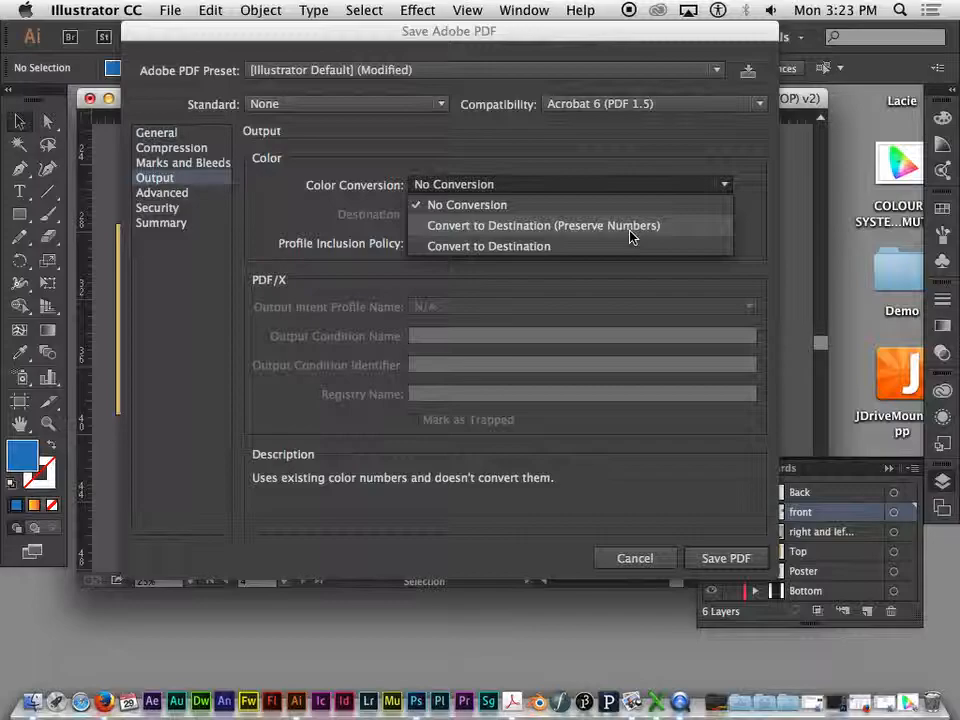
left_click(506, 188)
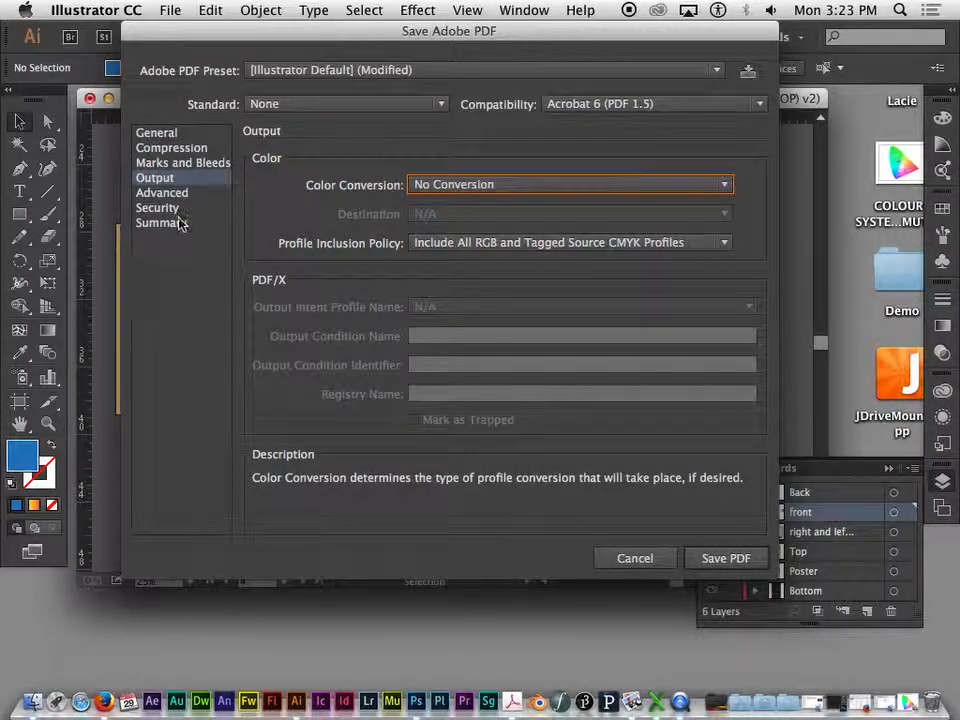
left_click(165, 192)
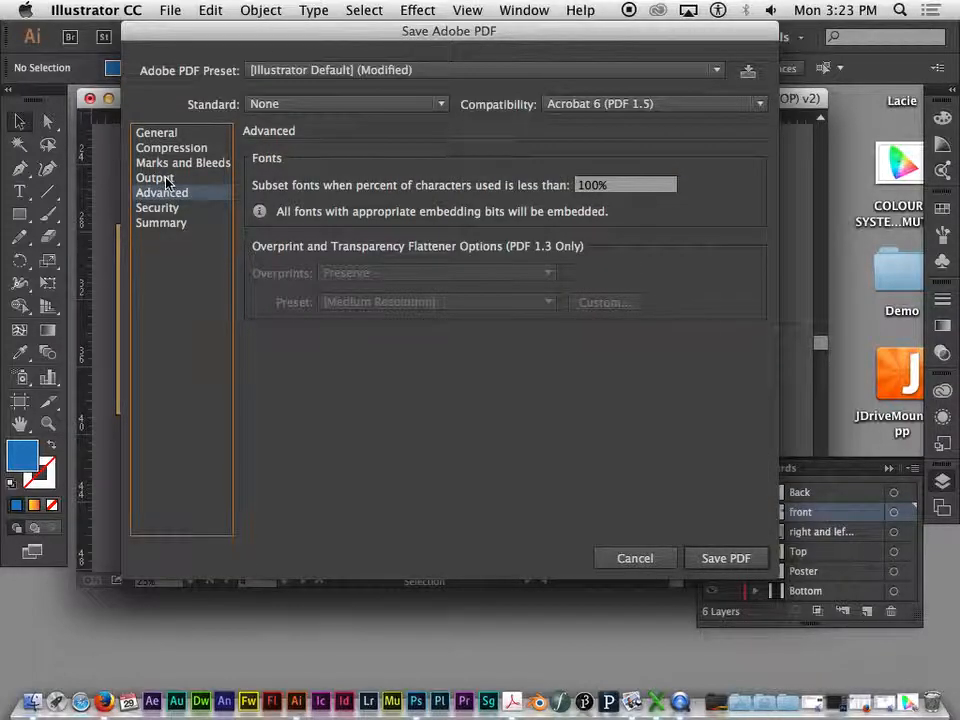
left_click(160, 178)
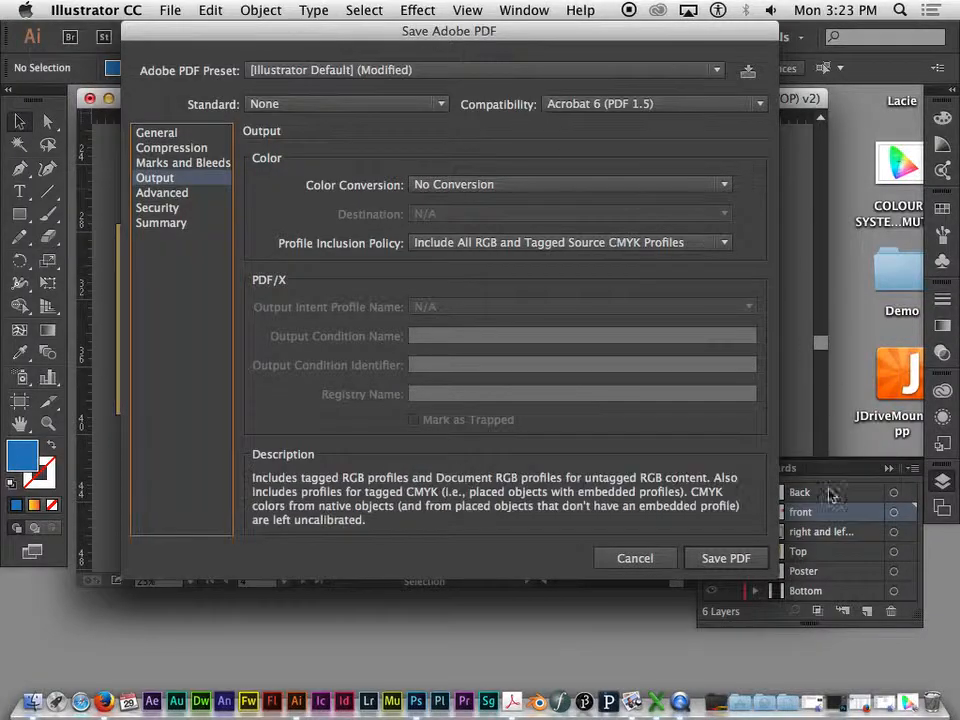
- Save the PDF and agree to continue without Preserve Illustrator Editing Capabilities
left_click(724, 558)
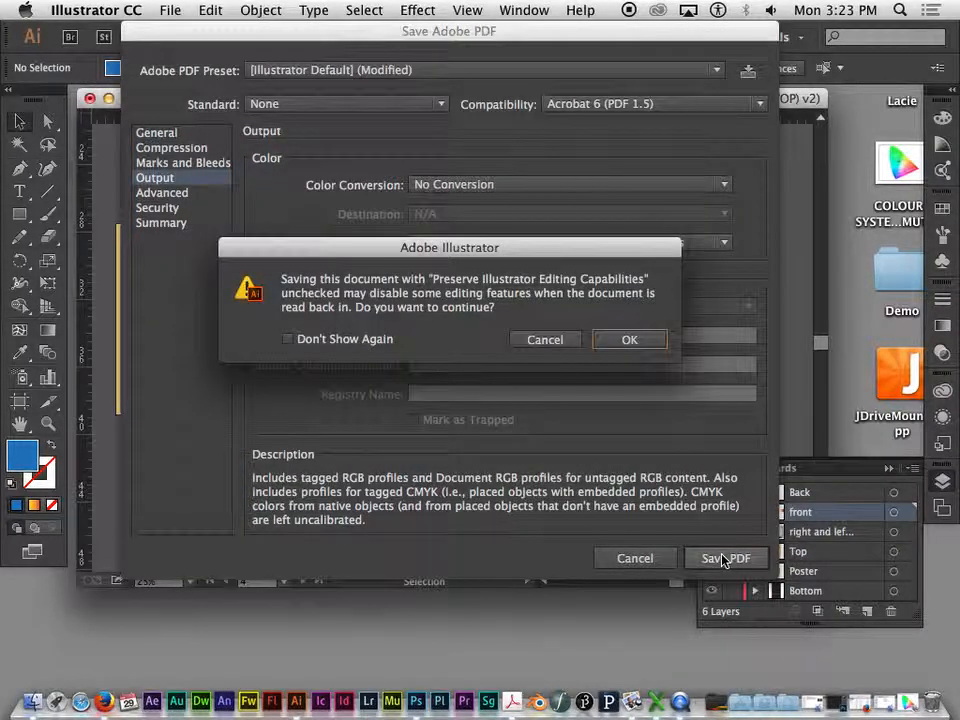
left_click_drag(439, 249, 576, 224)
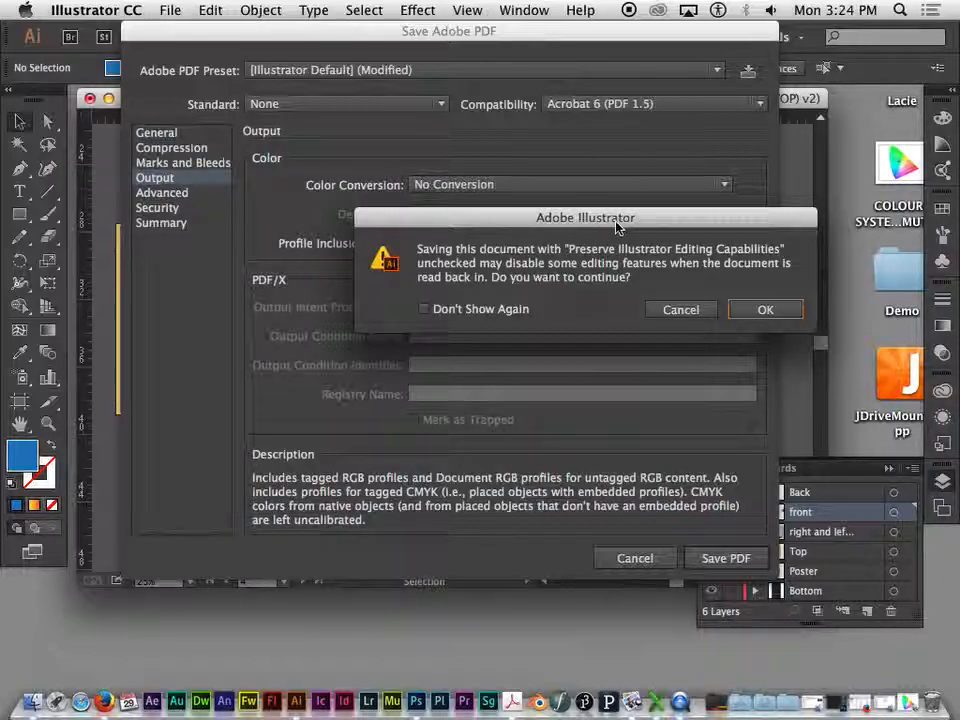
key("Return")
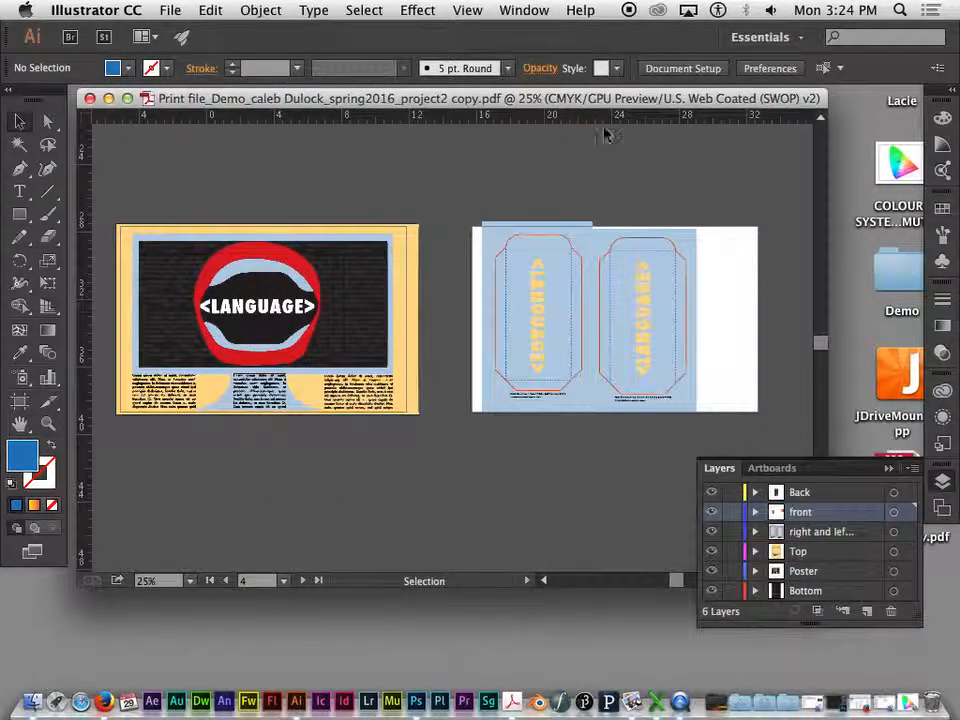
- Open the saved print PDF from the desktop in Acrobat and move its window to show the whole page
left_click(860, 425)
left_click(902, 478)
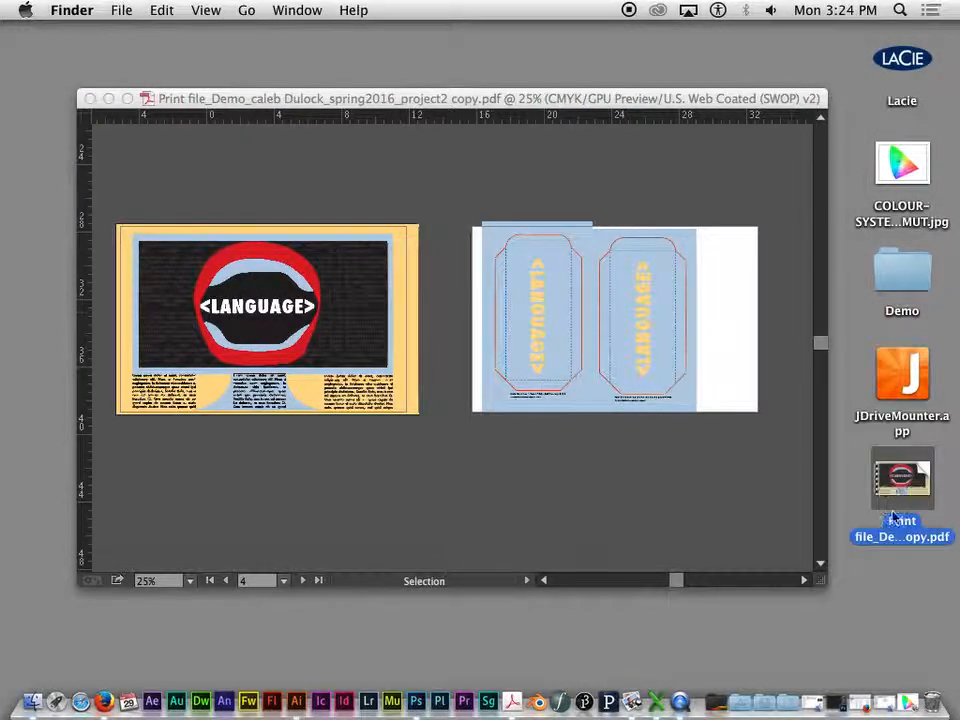
double_click(902, 478)
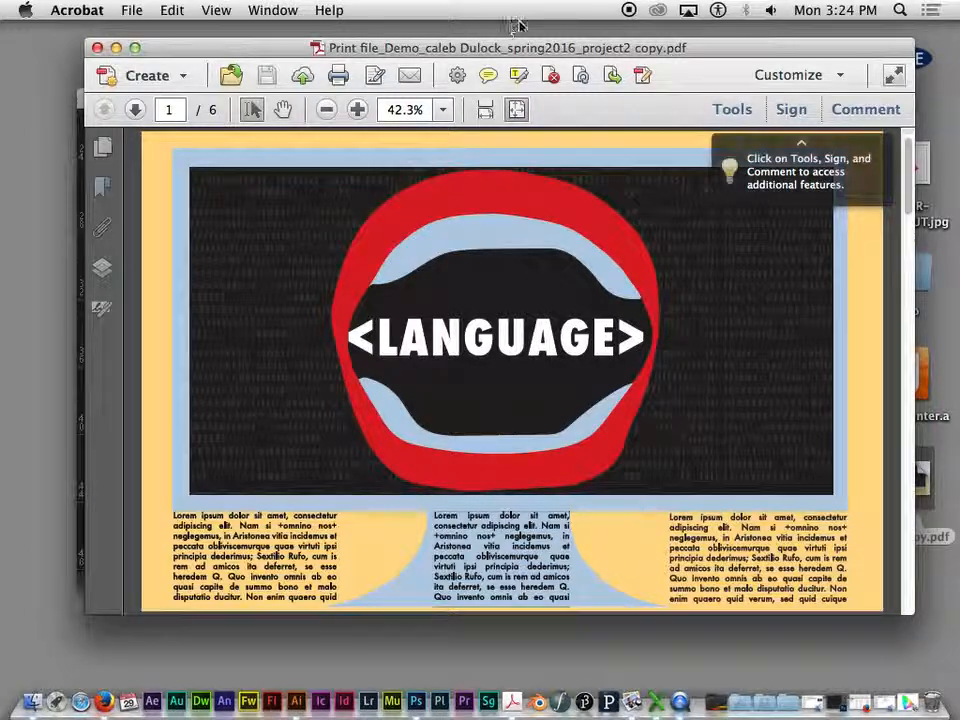
mouse_move(531, 49)
left_mouse_down()
mouse_move(431, 32)
mouse_move(533, 30)
left_mouse_up()
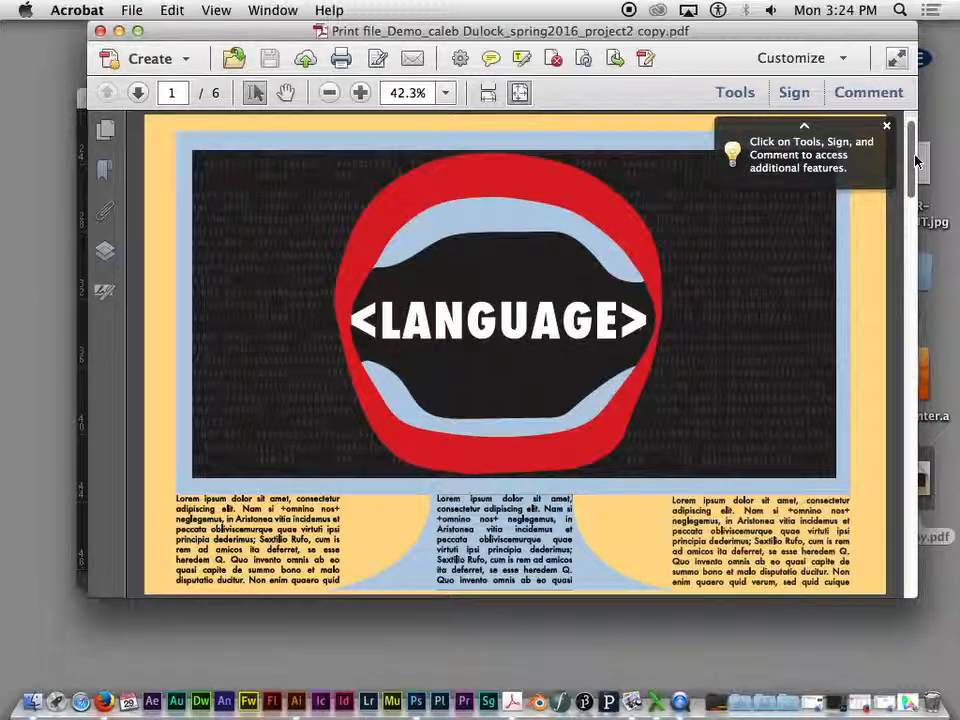
left_click_drag(401, 28, 382, 28)
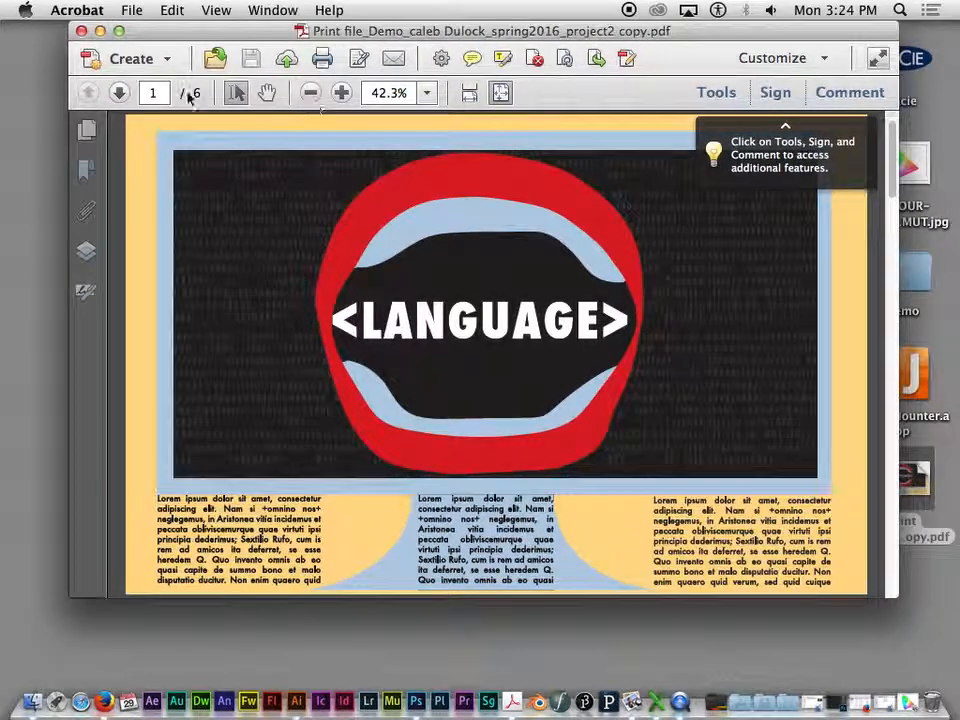
- Page through all the artboards in the exported PDF to check them, then return to page 1
left_click(120, 92)
left_click(120, 92)
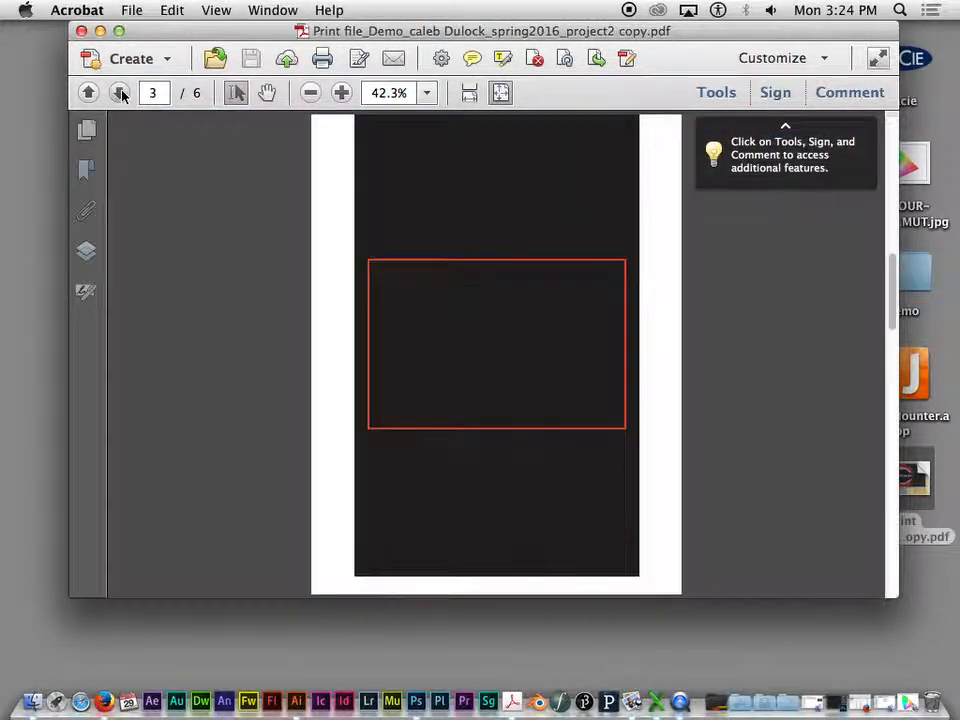
left_click(120, 92)
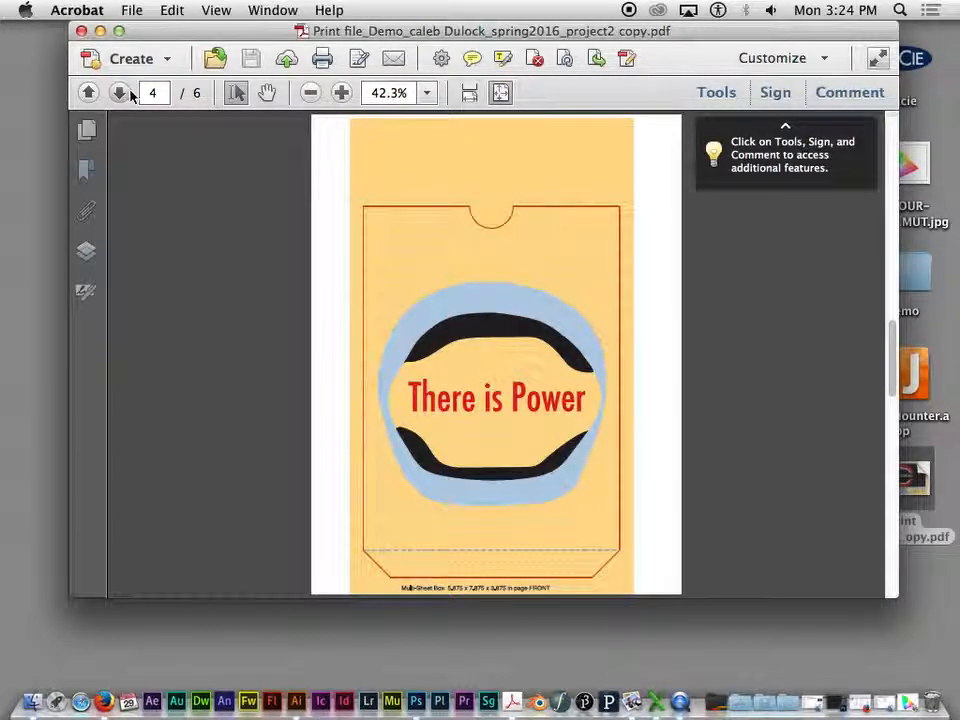
left_click(132, 94)
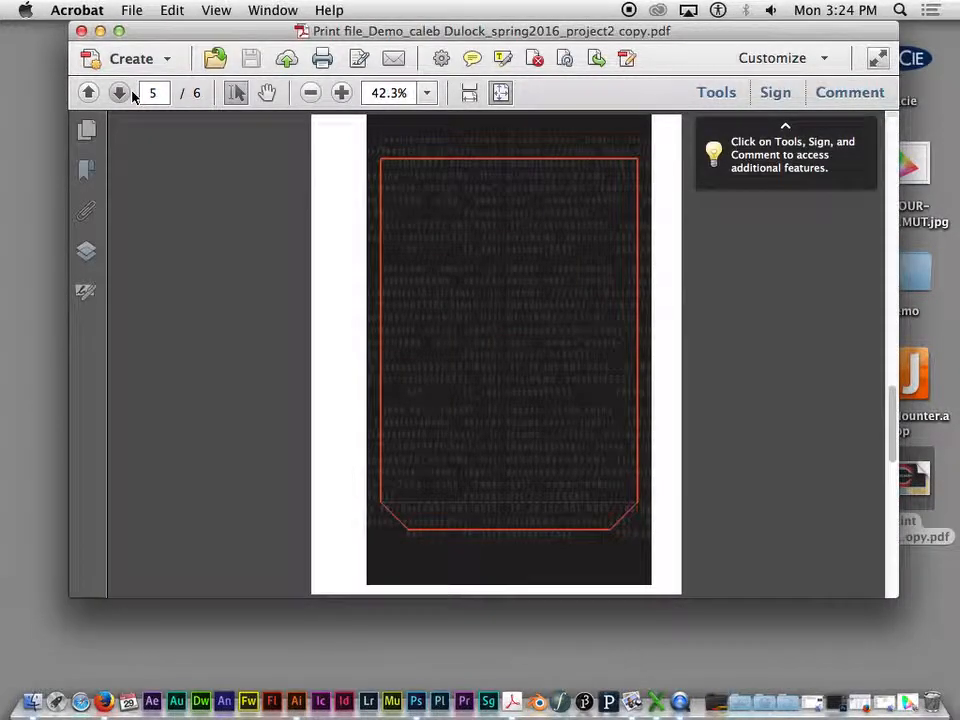
left_click(119, 94)
left_click(88, 94)
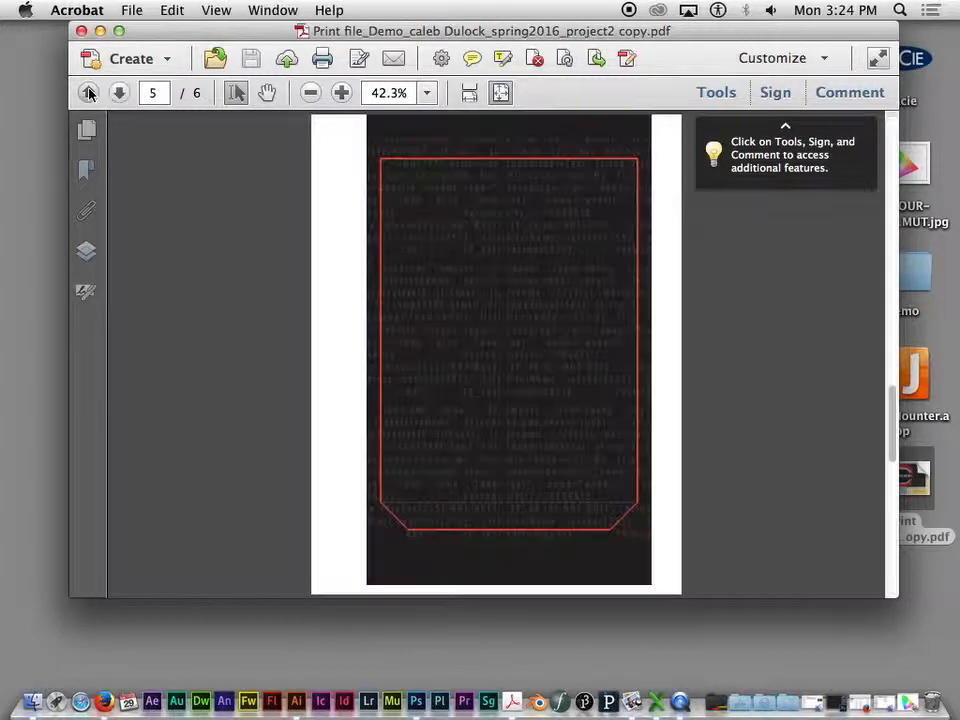
left_click(88, 93)
left_click(88, 93)
left_click(88, 93)
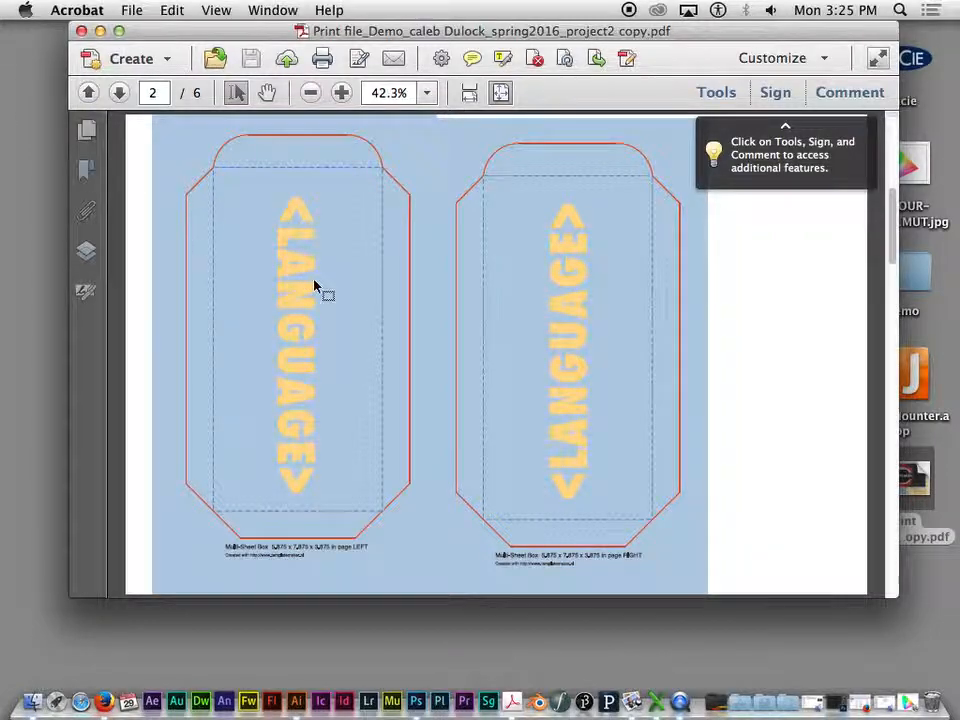
left_click(117, 93)
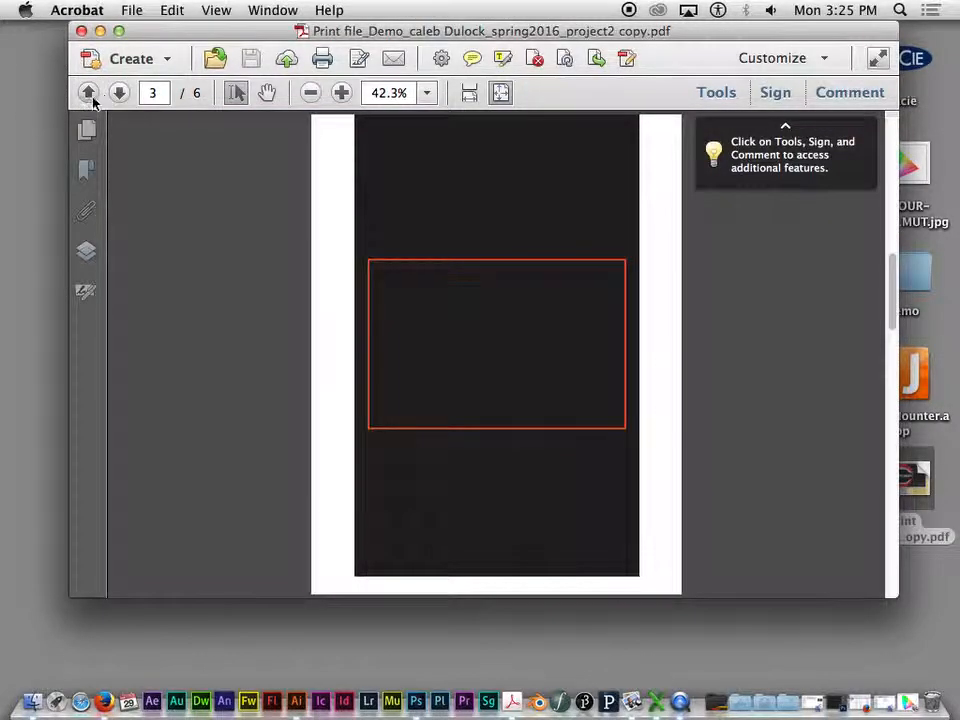
left_click(89, 95)
left_click(89, 96)
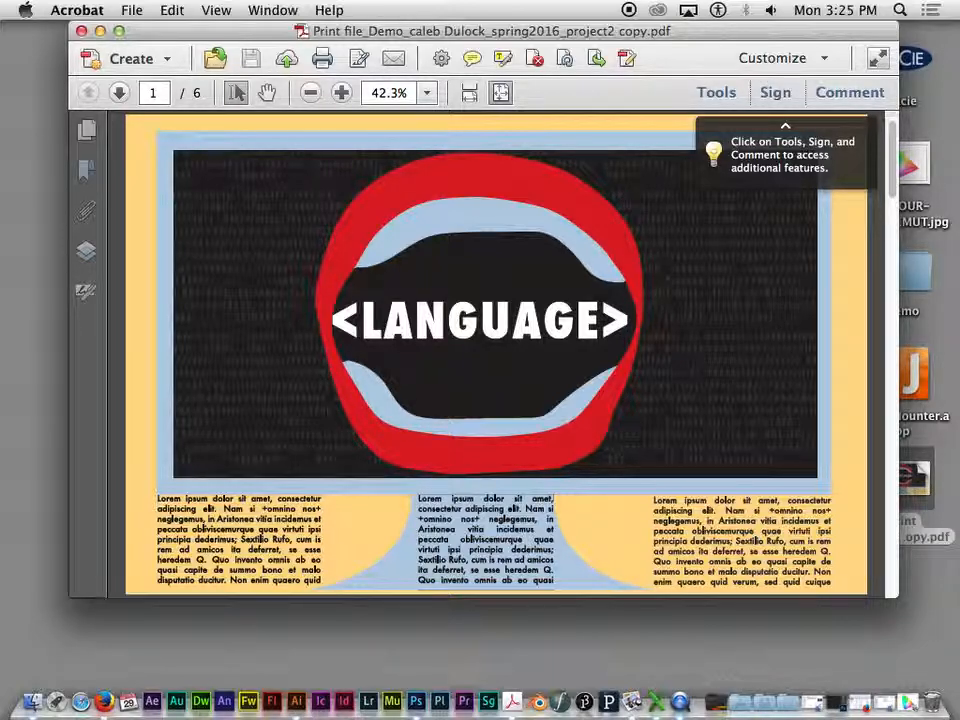
- Inspect the poster's artwork and body text at 75% zoom, then fit page 1 back in the window
scroll(617, 441, "up", 5)
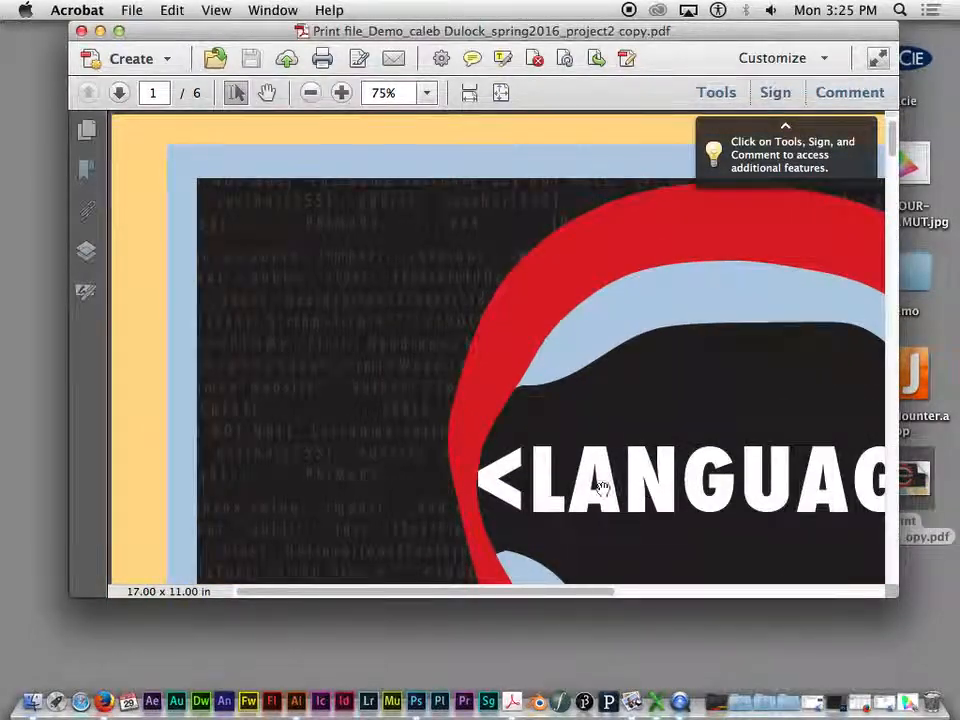
scroll(612, 488, "down", 5)
scroll(619, 313, "right", 5)
left_click_drag(384, 240, 383, 240)
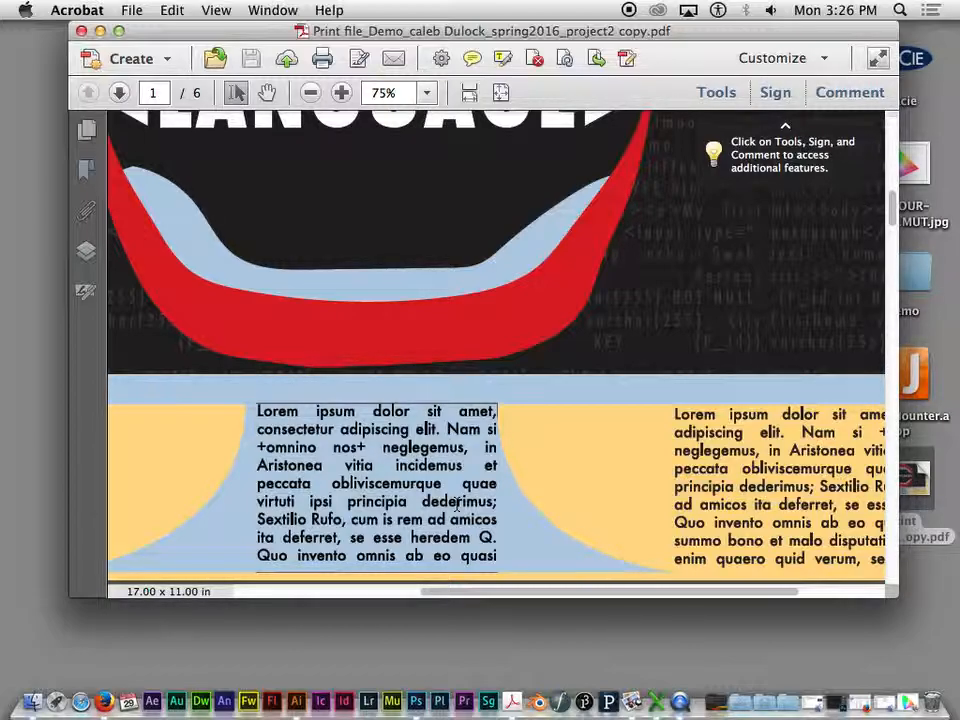
key("super+0")
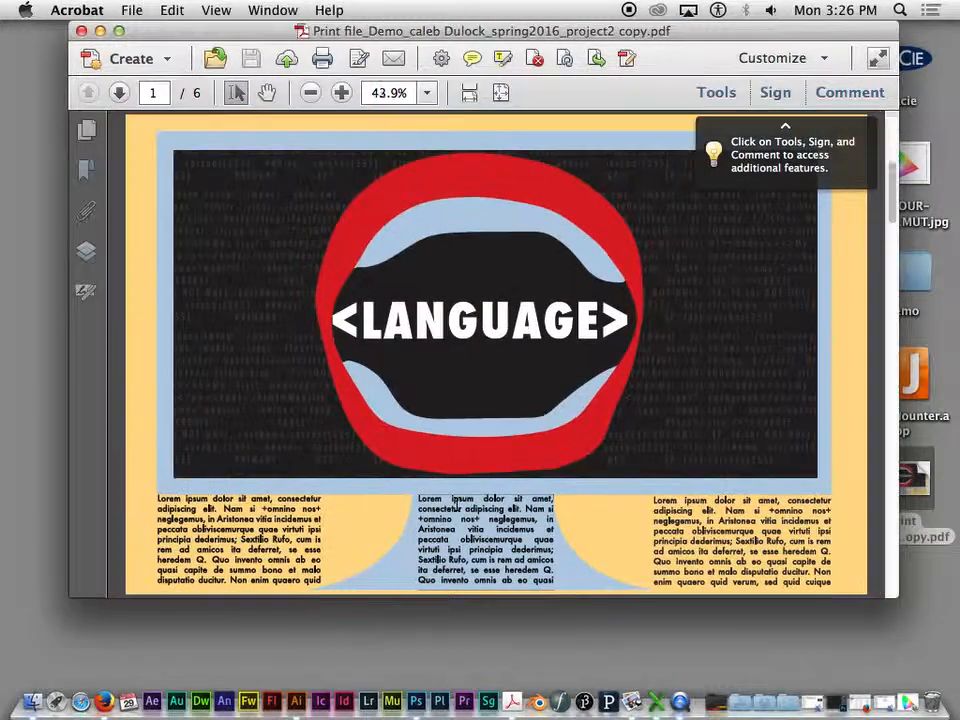